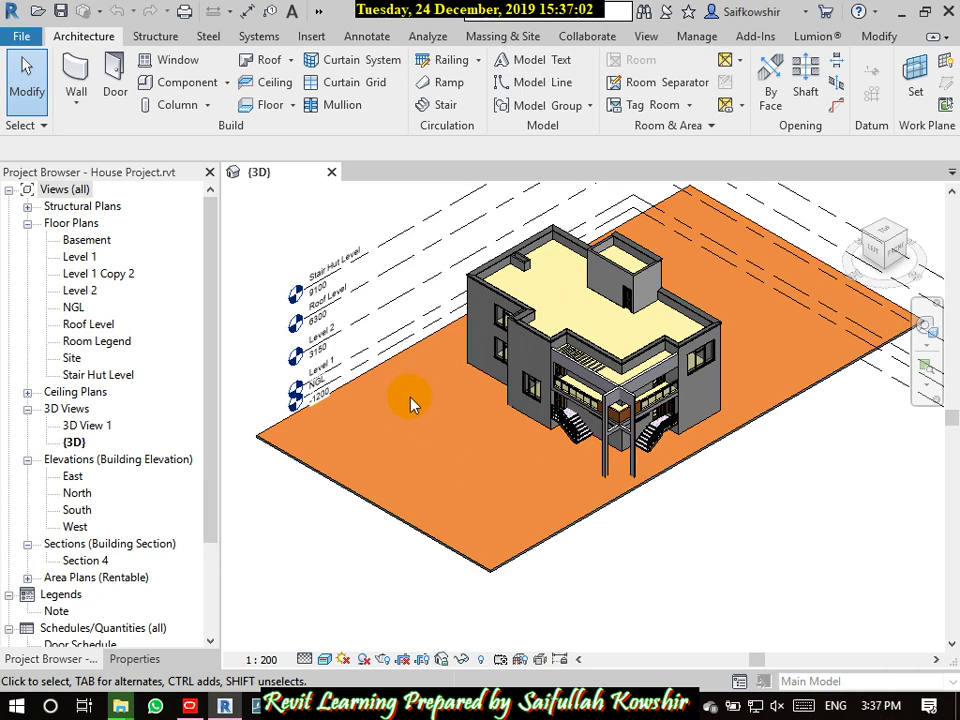
- Open the Level 1 floor plan and show its rooms around grids 1 to 4 at a readable size
{"action": "double_click", "coordinate": [94, 257]}
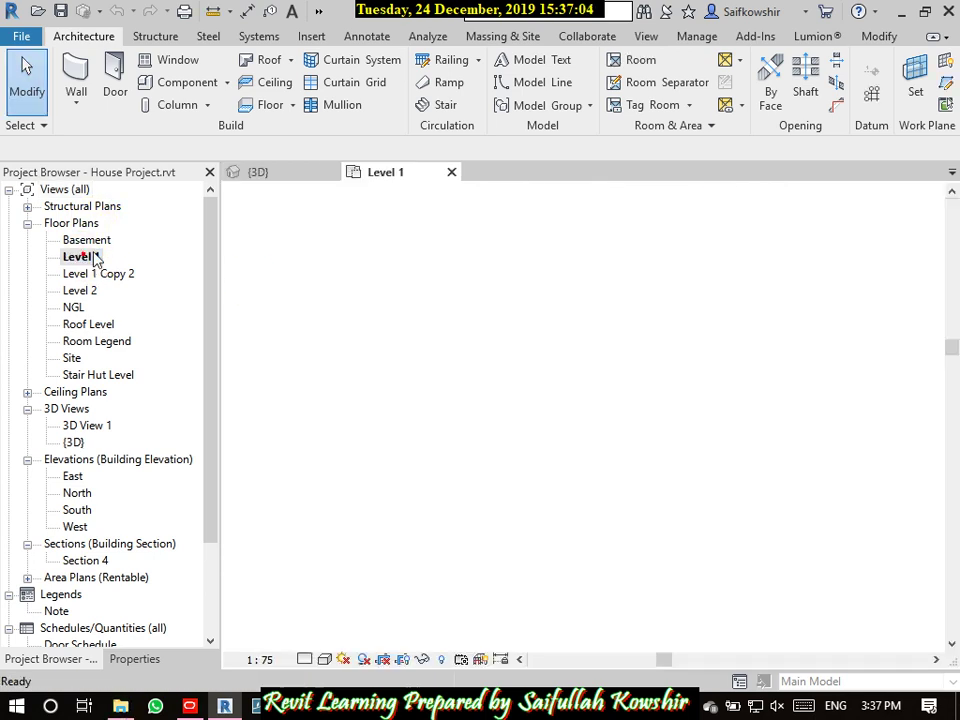
{"action": "scroll", "coordinate": [636, 454], "scroll_direction": "up", "scroll_amount": 4}
{"action": "middle_click_drag", "start_coordinate": [651, 311], "coordinate": [843, 409]}
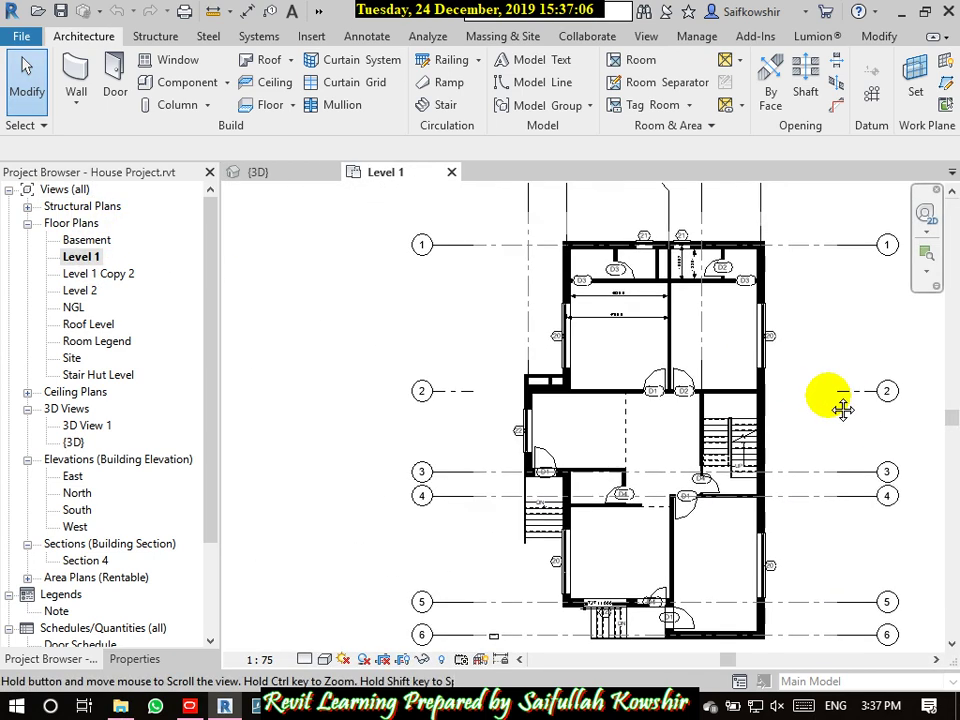
{"action": "scroll", "coordinate": [470, 290], "scroll_direction": "up", "scroll_amount": 4}
{"action": "middle_click_drag", "start_coordinate": [476, 306], "coordinate": [398, 313]}
{"action": "scroll", "coordinate": [422, 305], "scroll_direction": "down", "scroll_amount": 1}
{"action": "scroll", "coordinate": [422, 305], "scroll_direction": "down", "scroll_amount": 1}
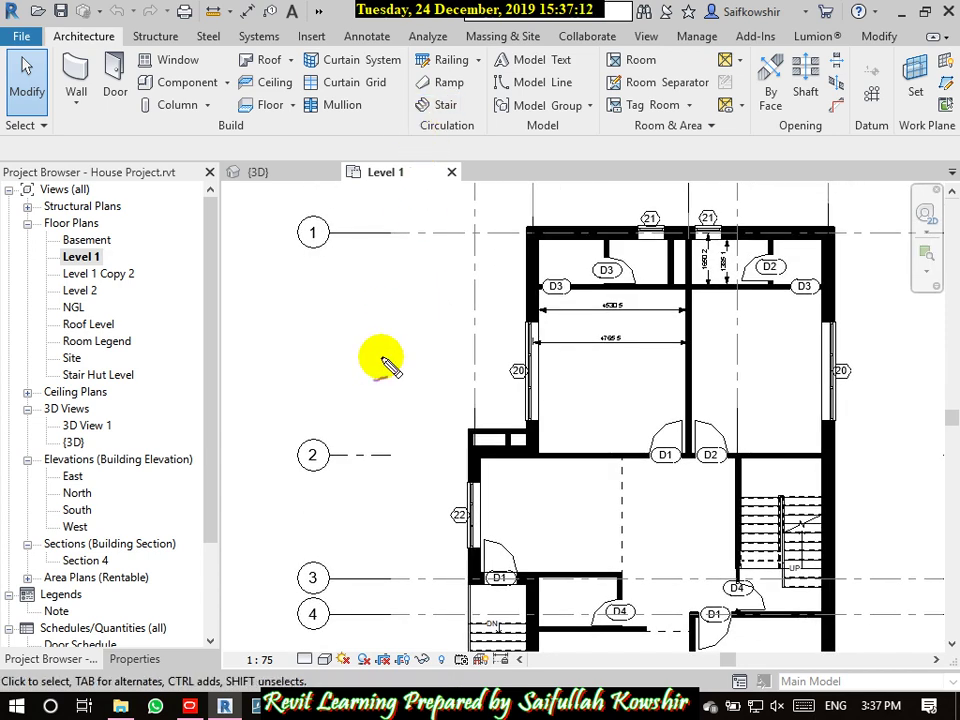
{"action": "left_click_drag", "start_coordinate": [345, 46], "coordinate": [404, 59]}
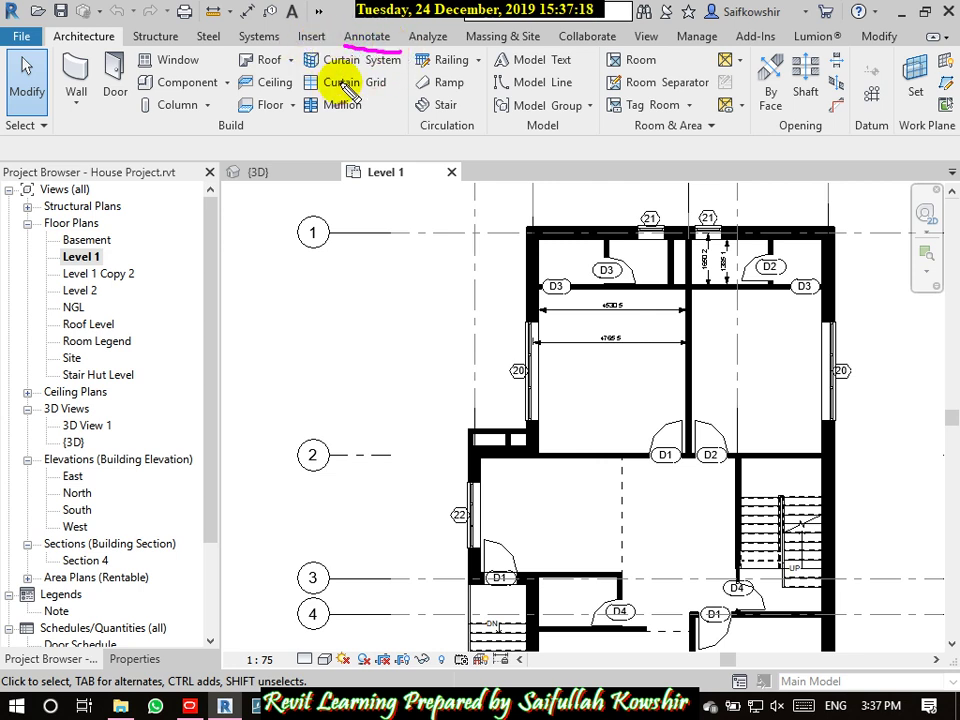
{"action": "left_click_drag", "start_coordinate": [419, 246], "coordinate": [430, 236]}
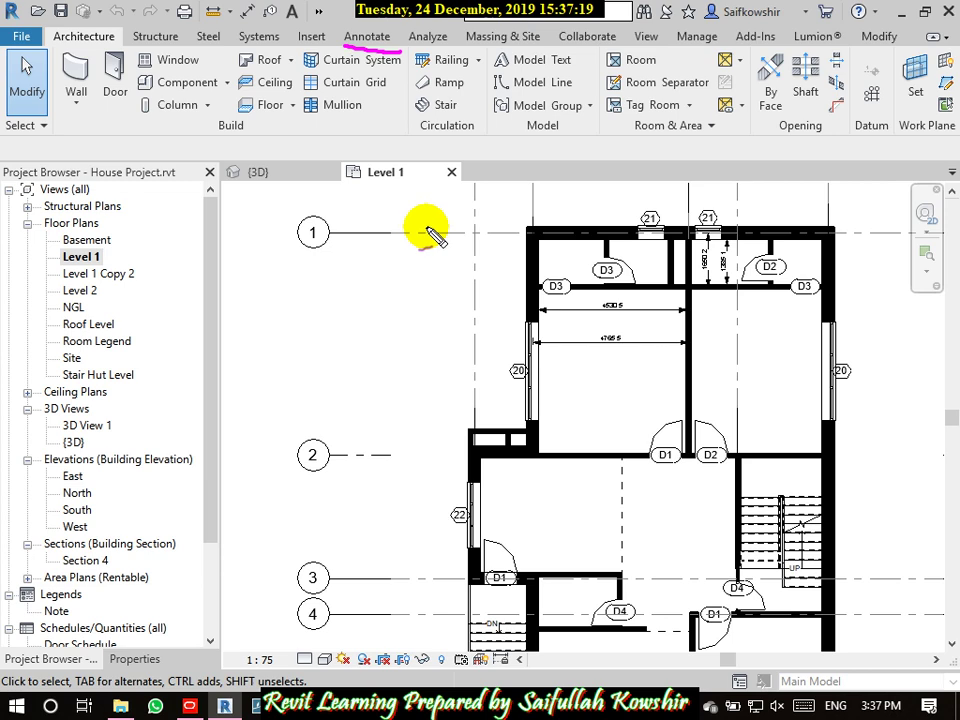
- Duplicate the linear dimension type Linear - 3mm Arial as Linear - 4mm Arial and accept the type properties
{"action": "left_click", "coordinate": [378, 40]}
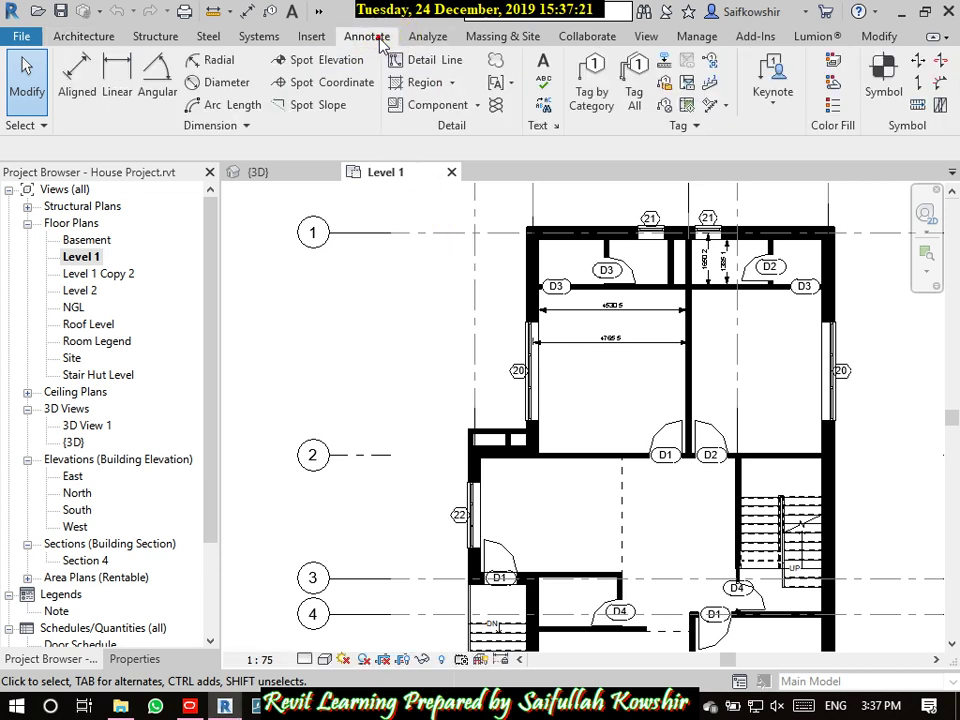
{"action": "left_click", "coordinate": [254, 124]}
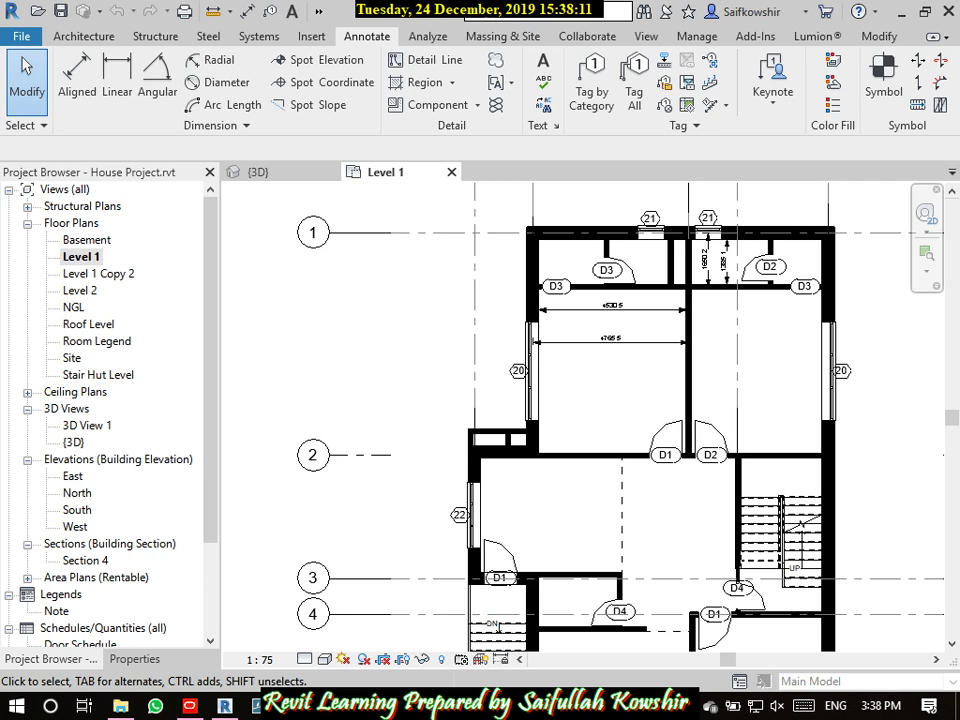
{"action": "left_click", "coordinate": [249, 128]}
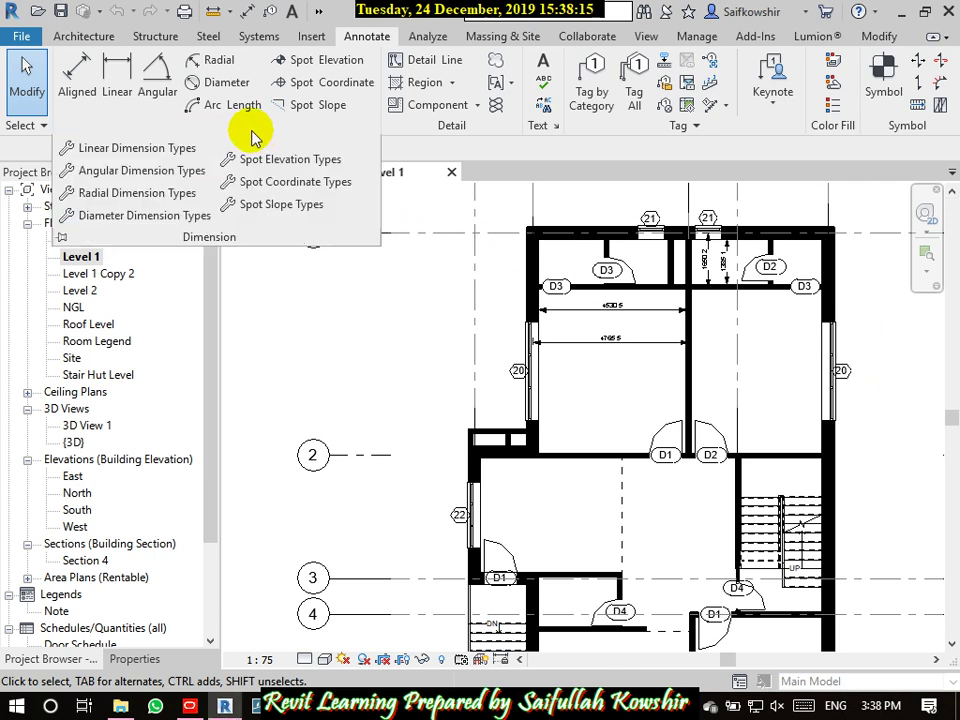
{"action": "left_click", "coordinate": [178, 148]}
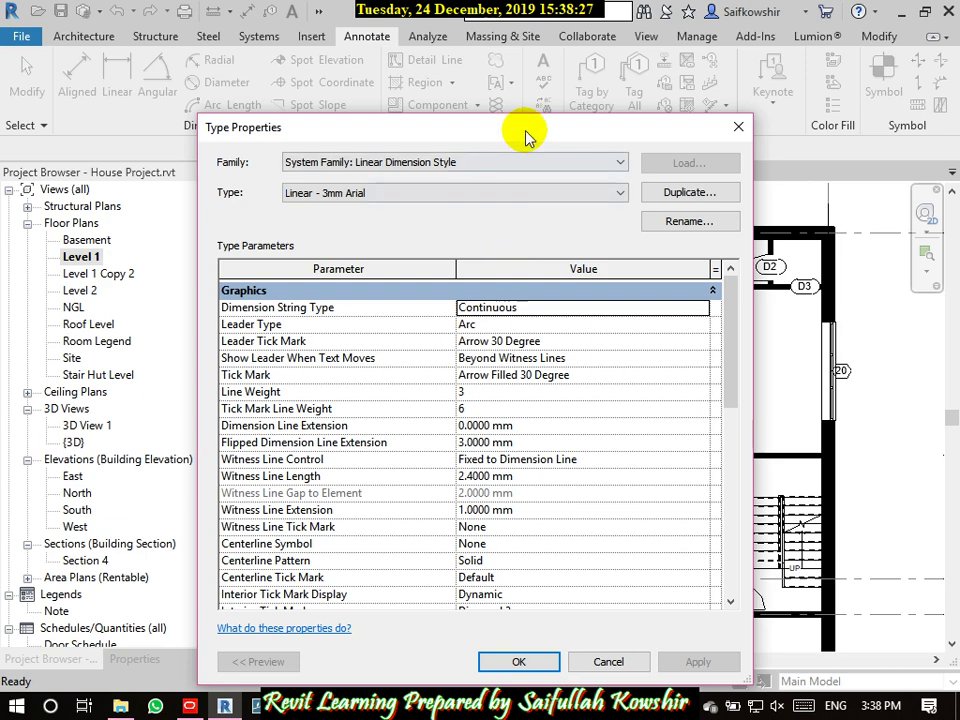
{"action": "left_click_drag", "start_coordinate": [512, 140], "coordinate": [437, 84]}
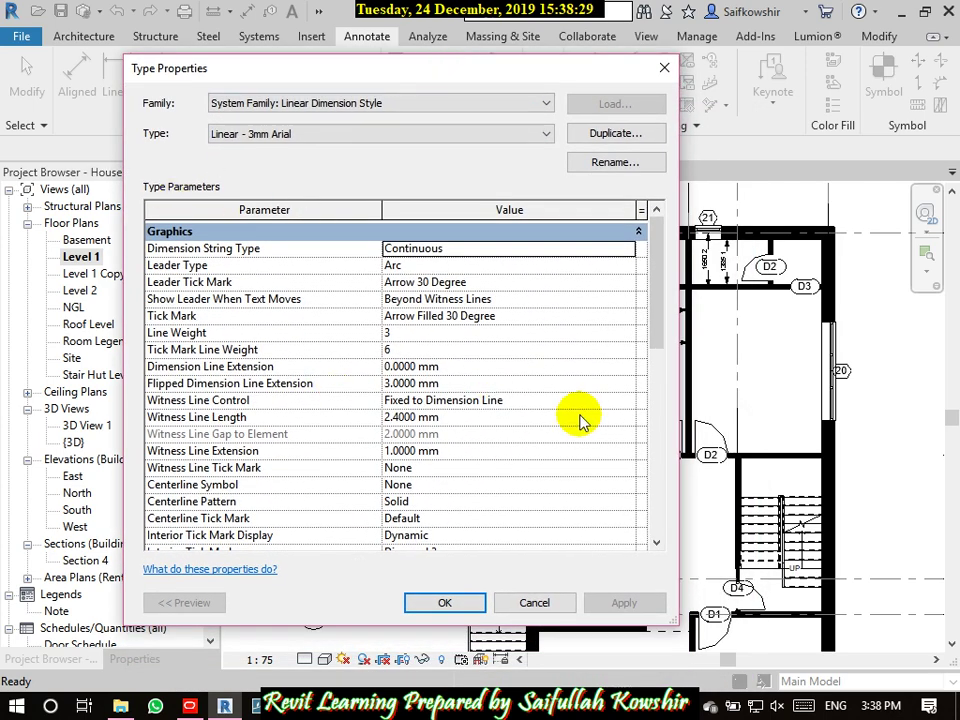
{"action": "left_click", "coordinate": [607, 140]}
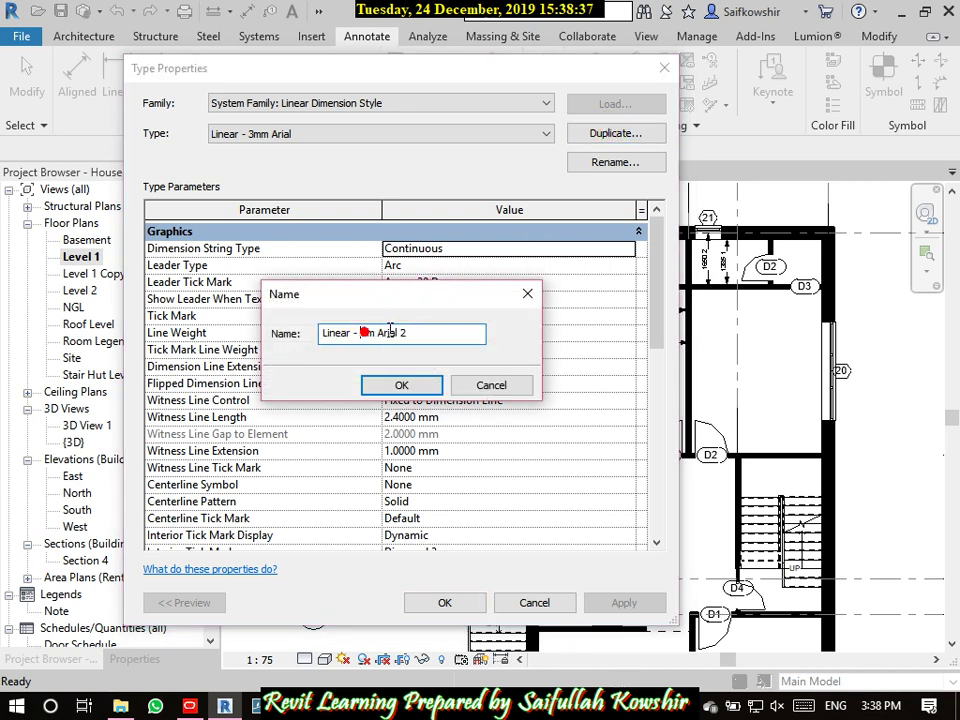
{"action": "key", "text": "BackSpace"}
{"action": "type", "text": "4"}
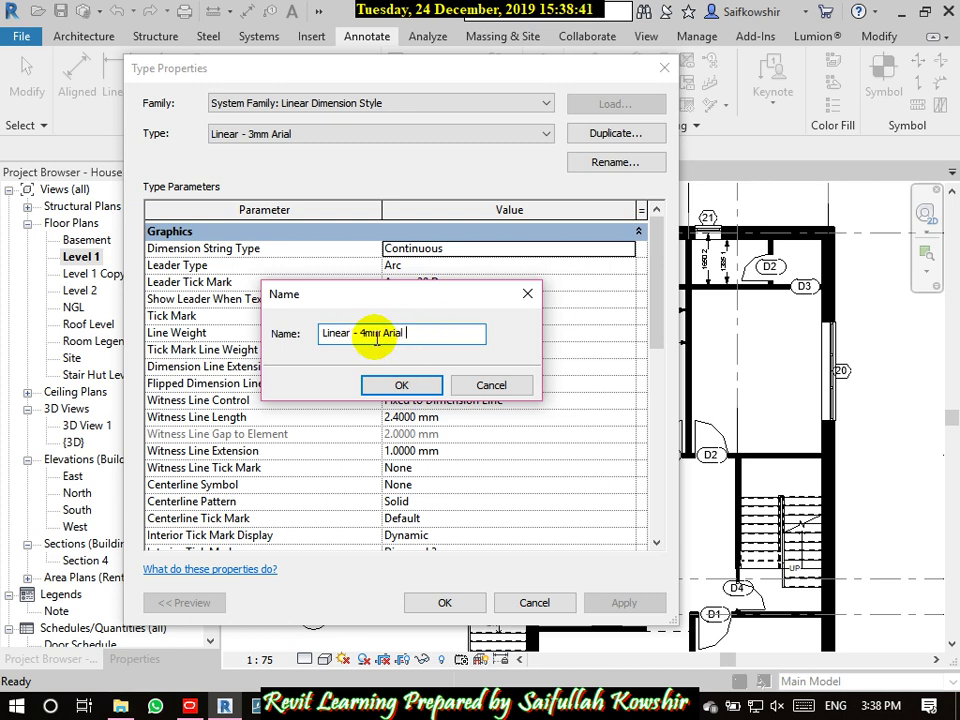
{"action": "left_click", "coordinate": [401, 385]}
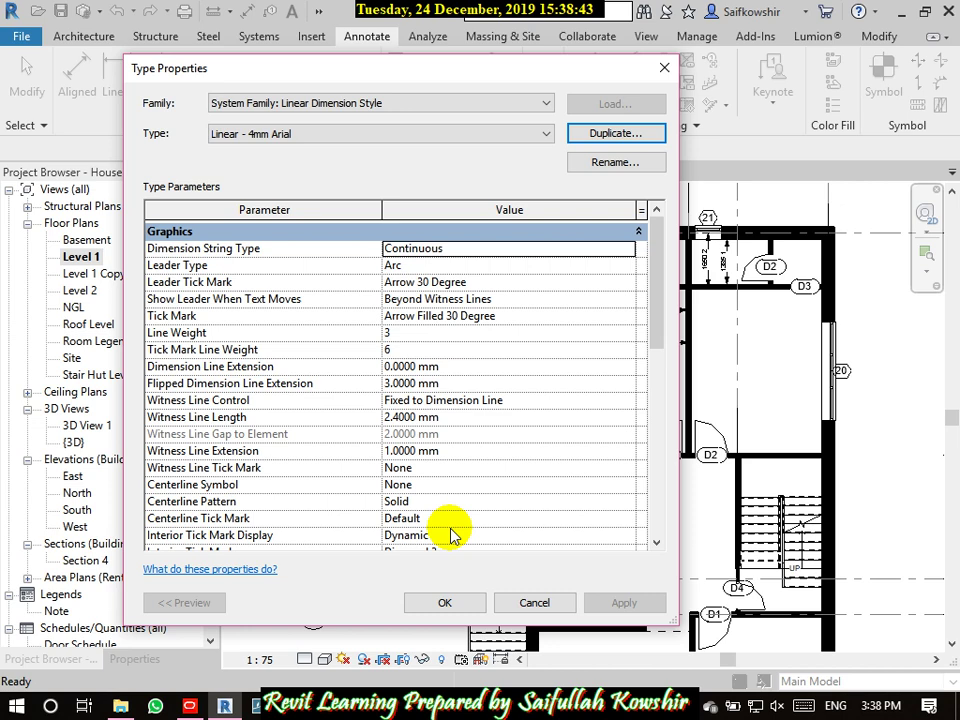
{"action": "left_click", "coordinate": [444, 601]}
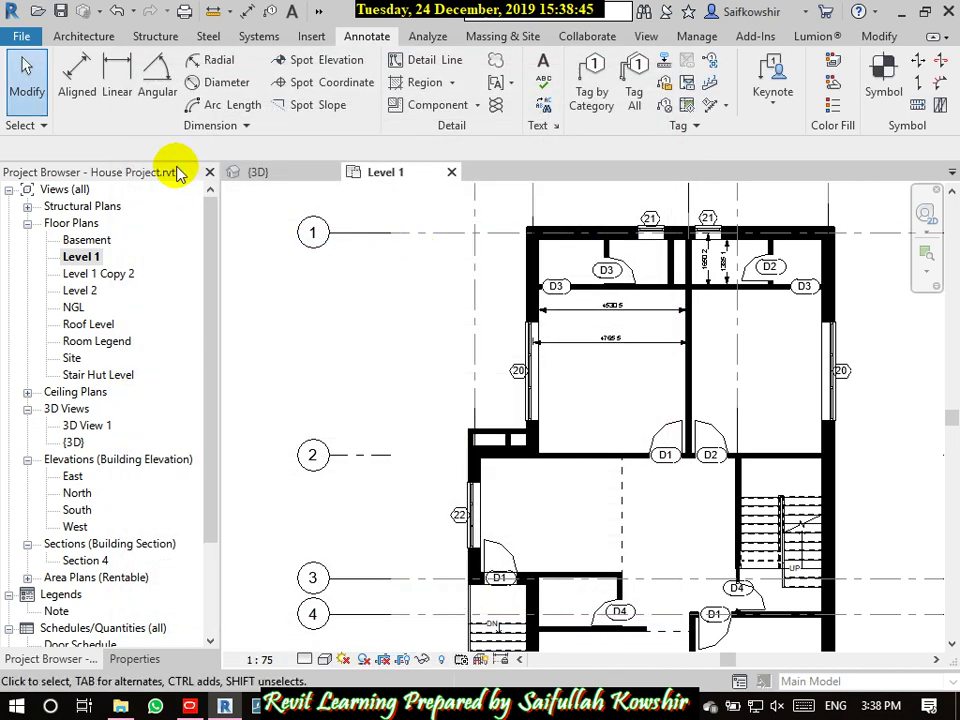
- Place a vertical linear dimension from the outer wall corner below door D1 to the grid 6 and outer wall intersection, beside the grid 6 bubble
{"action": "left_click", "coordinate": [135, 659]}
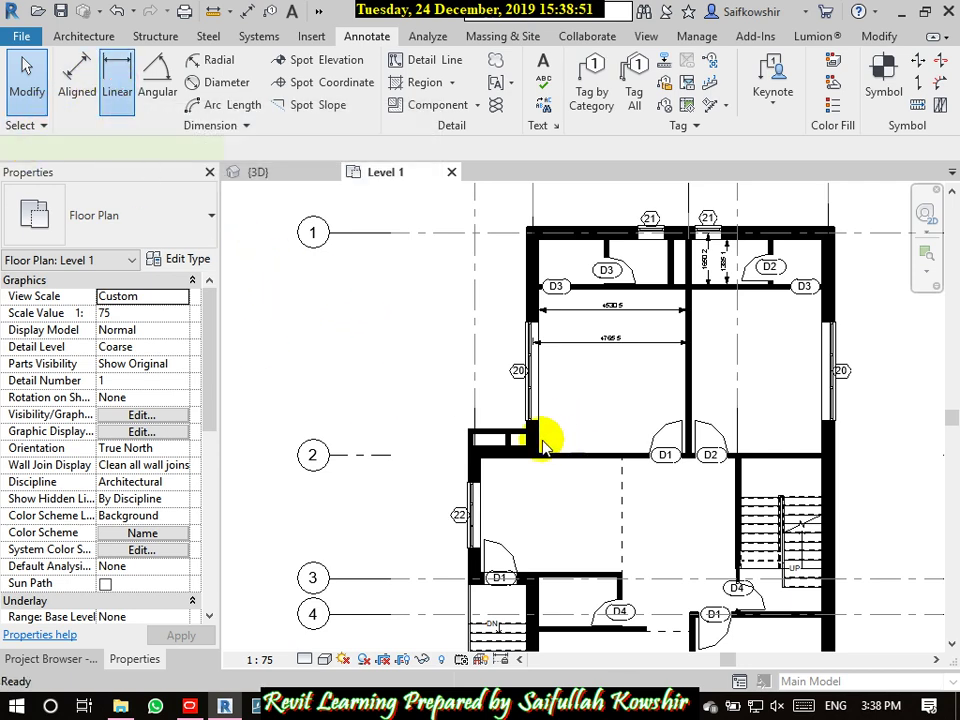
{"action": "scroll", "coordinate": [568, 456], "scroll_direction": "up", "scroll_amount": 1}
{"action": "scroll", "coordinate": [585, 487], "scroll_direction": "down", "scroll_amount": 1}
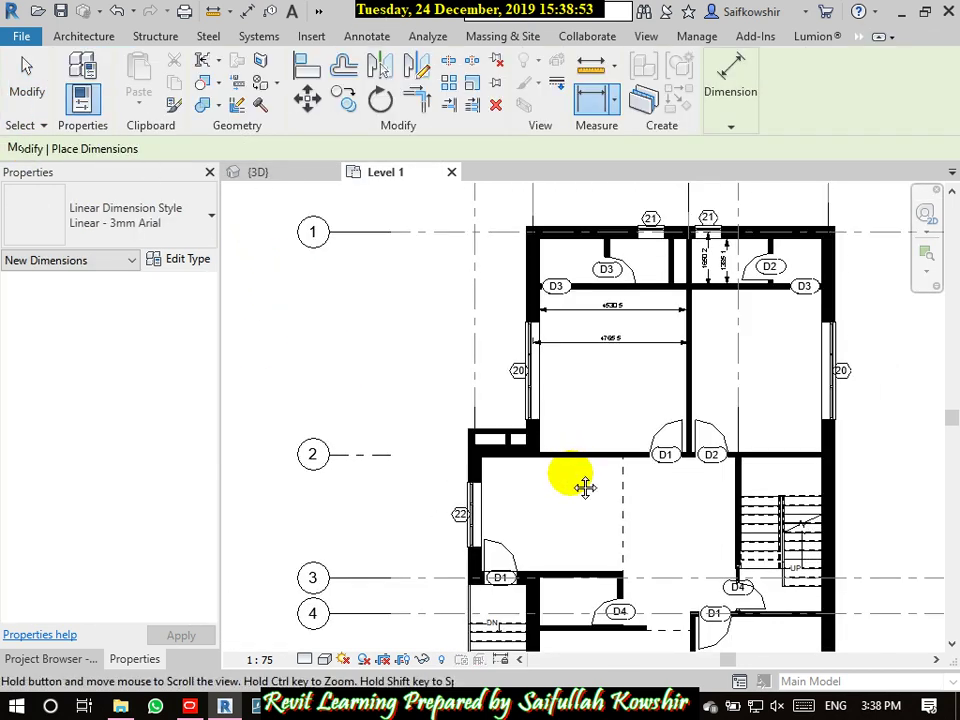
{"action": "middle_click_drag", "start_coordinate": [585, 487], "coordinate": [510, 377]}
{"action": "scroll", "coordinate": [489, 465], "scroll_direction": "up", "scroll_amount": 1}
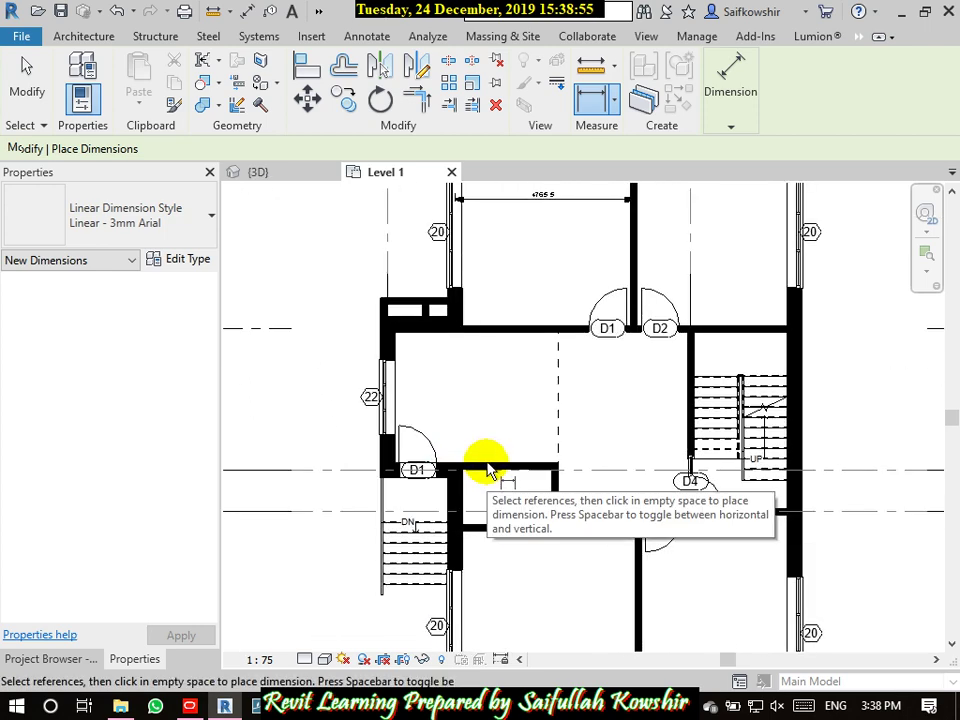
{"action": "scroll", "coordinate": [489, 470], "scroll_direction": "down", "scroll_amount": 2}
{"action": "scroll", "coordinate": [686, 510], "scroll_direction": "down", "scroll_amount": 1}
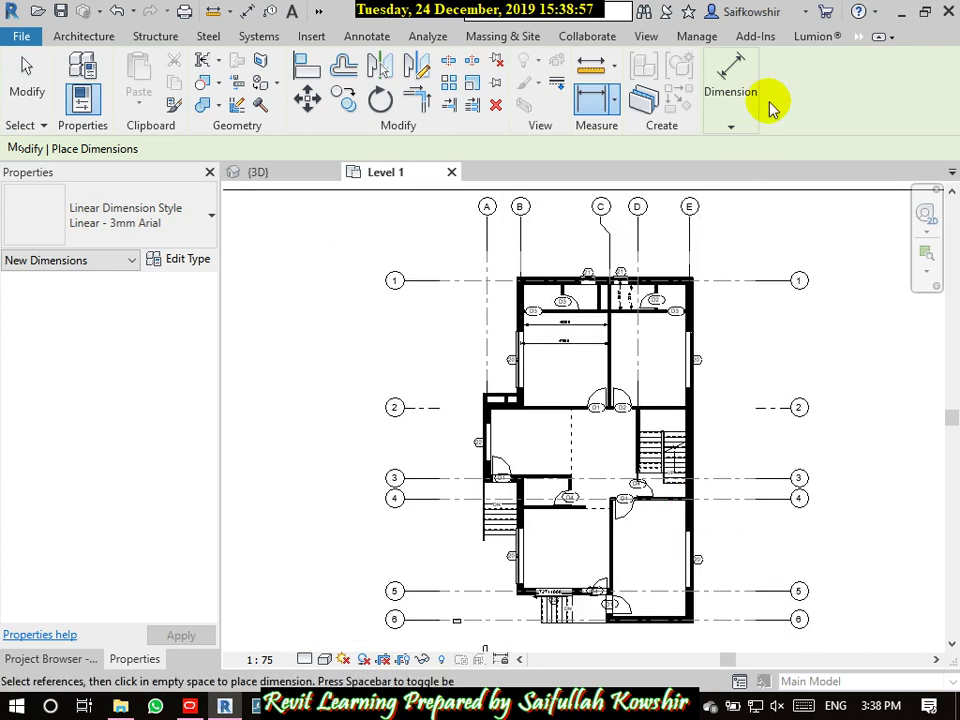
{"action": "left_click", "coordinate": [731, 128]}
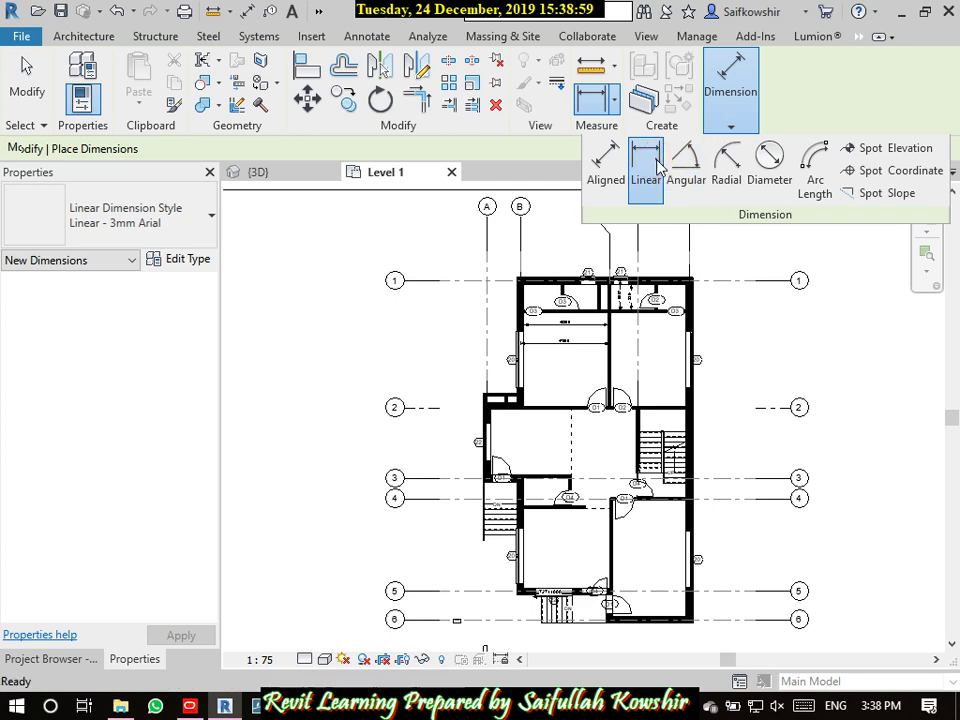
{"action": "left_click", "coordinate": [656, 160]}
{"action": "scroll", "coordinate": [613, 628], "scroll_direction": "up", "scroll_amount": 4}
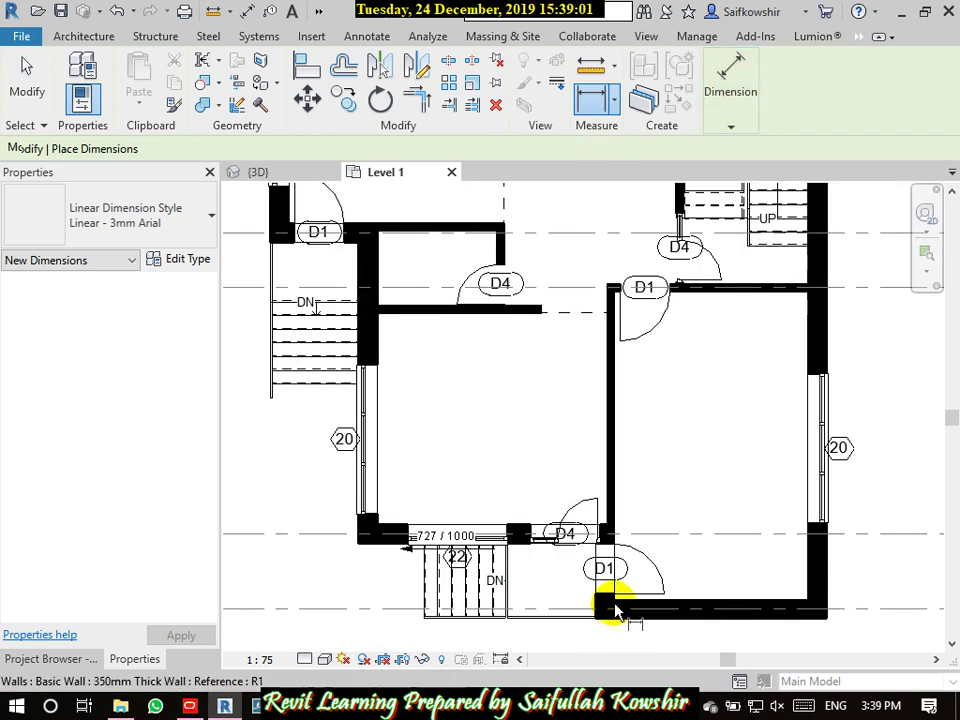
{"action": "middle_click_drag", "start_coordinate": [613, 608], "coordinate": [542, 500]}
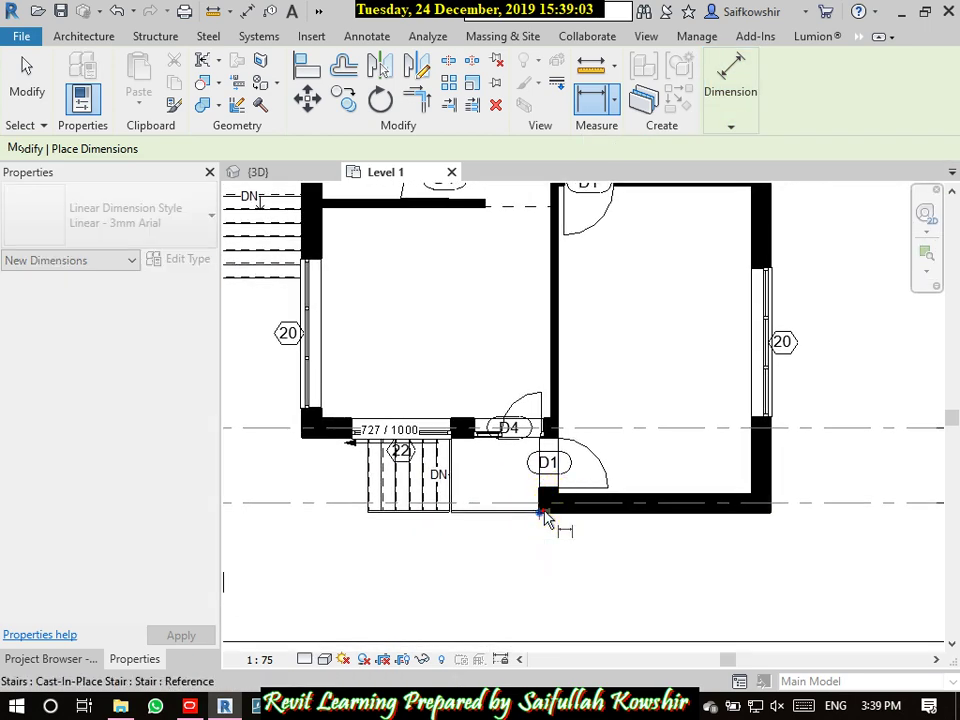
{"action": "left_click", "coordinate": [543, 514]}
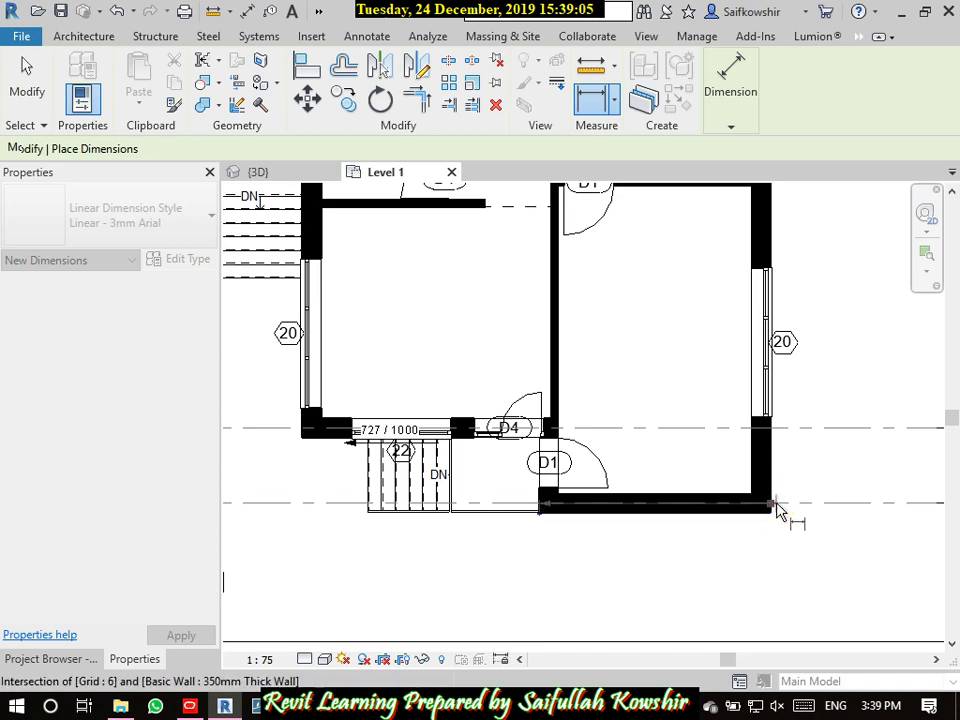
{"action": "left_click", "coordinate": [779, 511]}
{"action": "scroll", "coordinate": [826, 543], "scroll_direction": "down", "scroll_amount": 2}
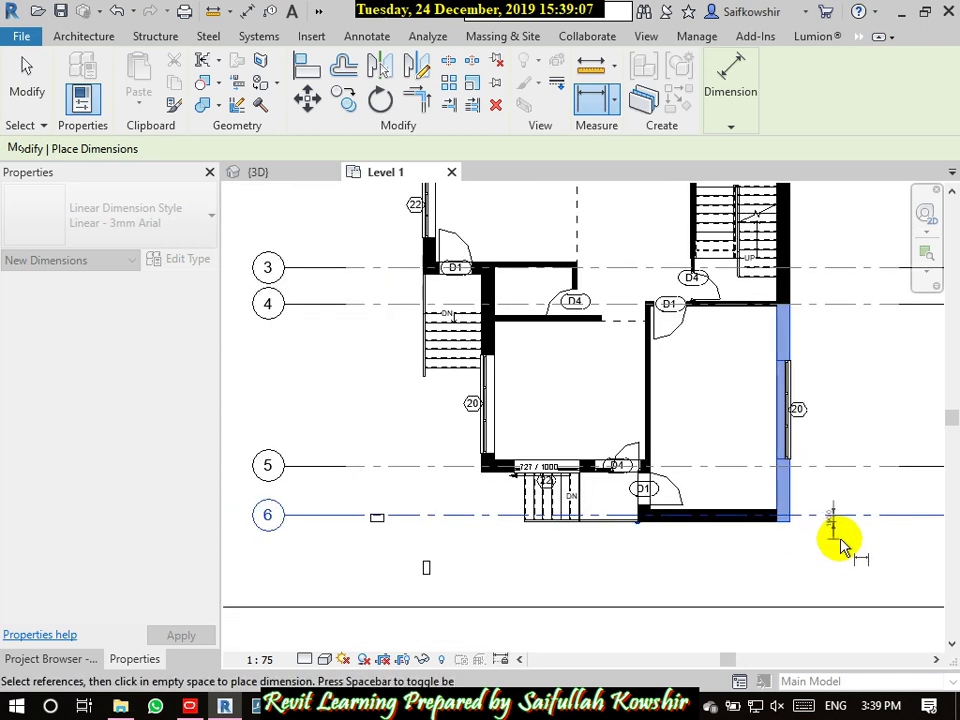
{"action": "middle_click_drag", "start_coordinate": [836, 542], "coordinate": [656, 553]}
{"action": "scroll", "coordinate": [677, 549], "scroll_direction": "up", "scroll_amount": 4}
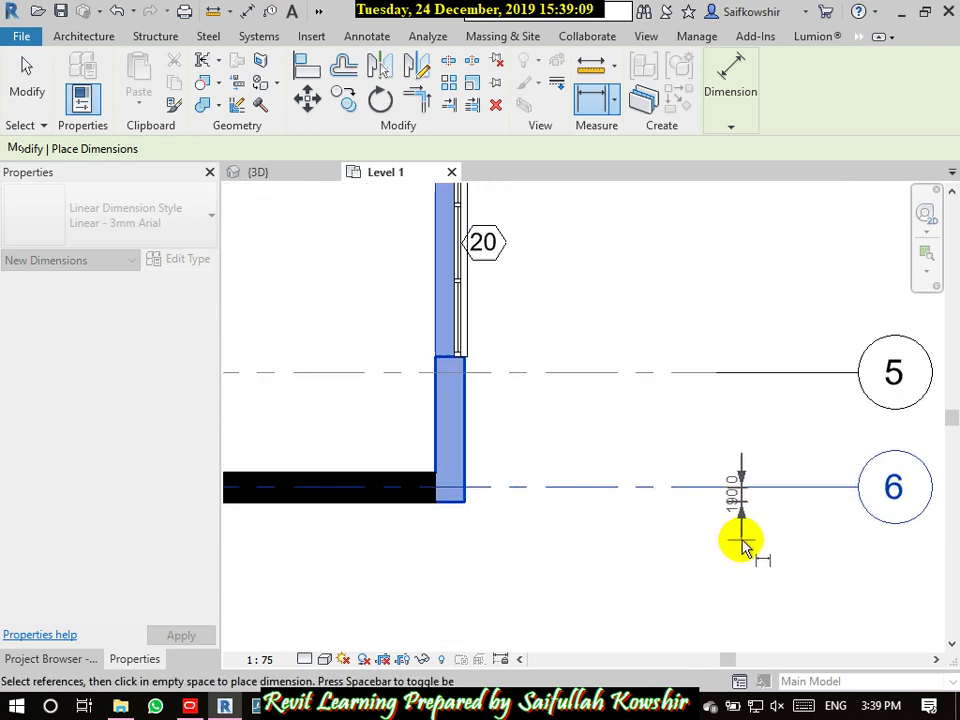
{"action": "left_click", "coordinate": [740, 548]}
{"action": "scroll", "coordinate": [744, 508], "scroll_direction": "up", "scroll_amount": 2}
{"action": "scroll", "coordinate": [755, 515], "scroll_direction": "down", "scroll_amount": 2}
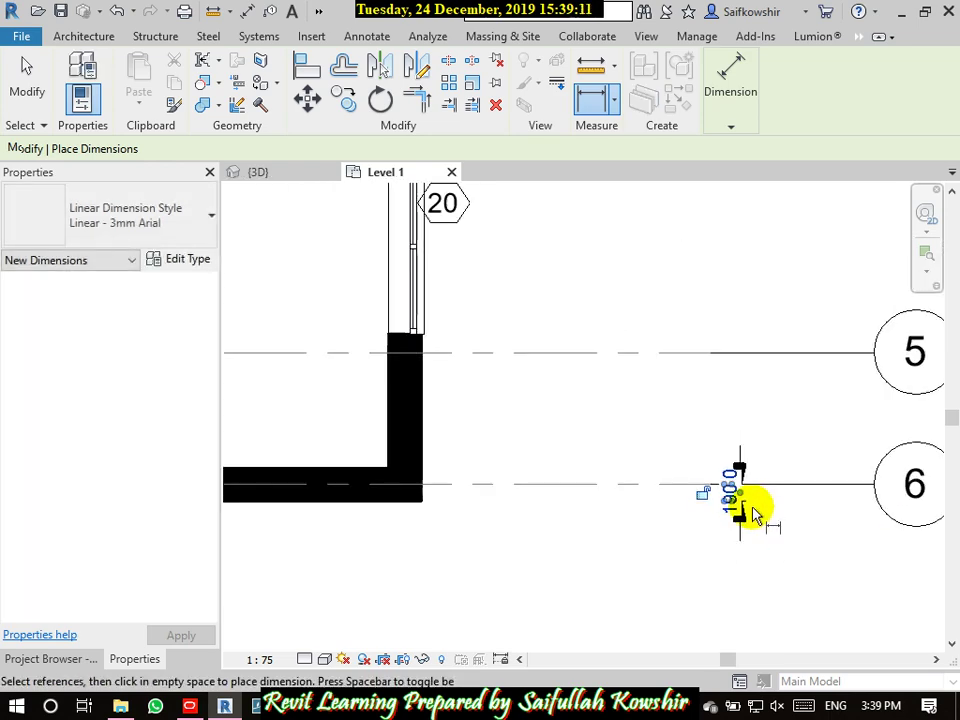
{"action": "left_click", "coordinate": [27, 78]}
- Add an aligned dimension between grid lines 4 and 5, placed between the building and the grid bubbles
{"action": "scroll", "coordinate": [774, 530], "scroll_direction": "down", "scroll_amount": 2}
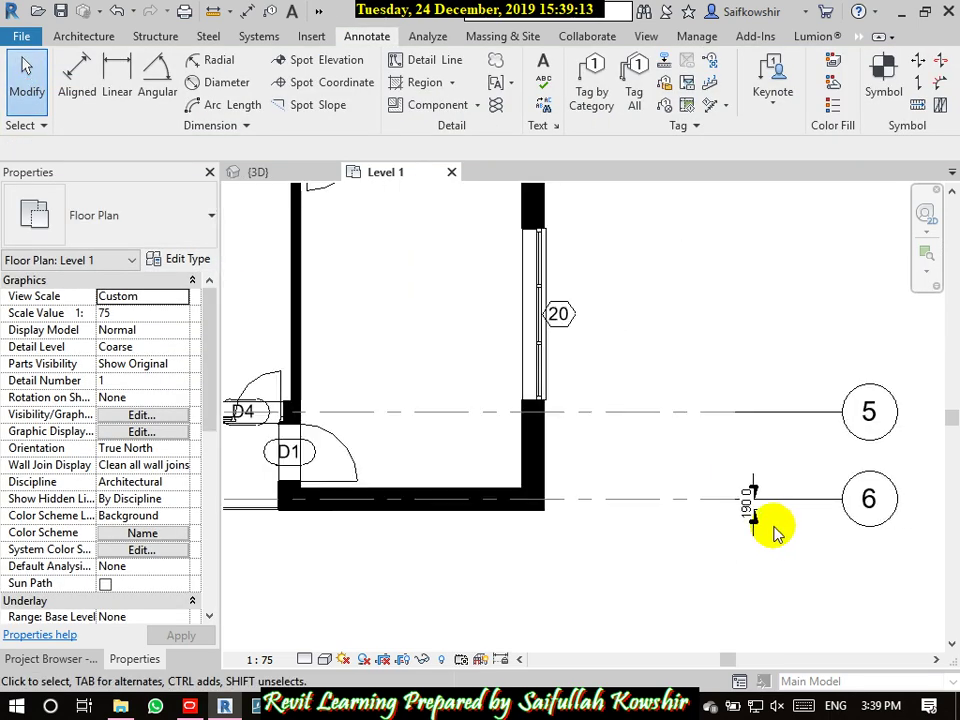
{"action": "middle_click_drag", "start_coordinate": [562, 508], "coordinate": [642, 541]}
{"action": "scroll", "coordinate": [642, 541], "scroll_direction": "down", "scroll_amount": 3}
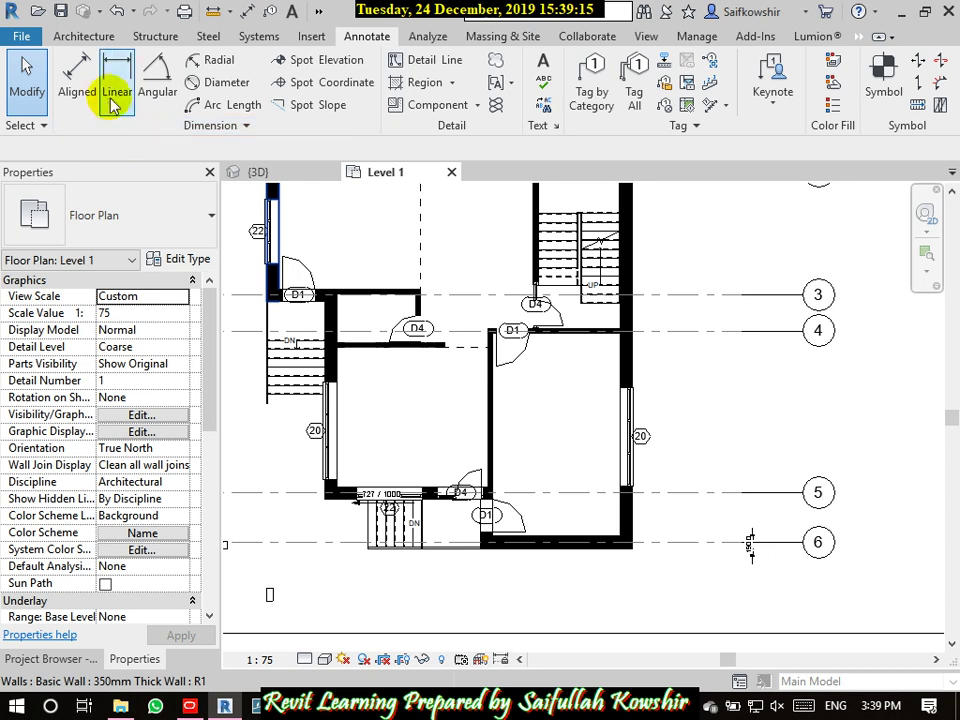
{"action": "left_click", "coordinate": [214, 125]}
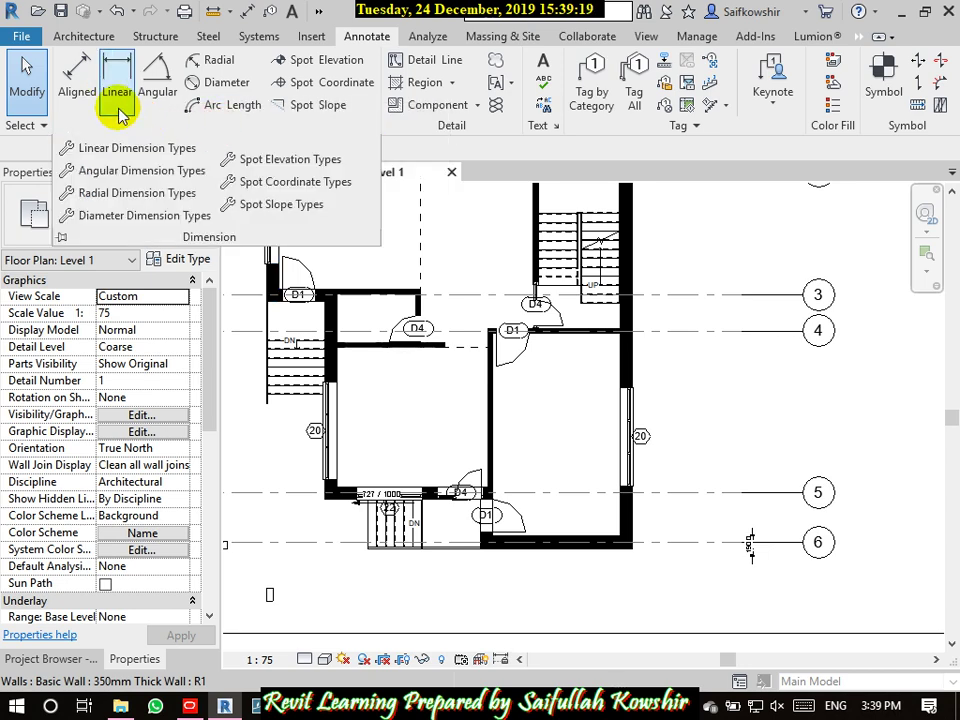
{"action": "left_click", "coordinate": [78, 88]}
{"action": "scroll", "coordinate": [706, 365], "scroll_direction": "down", "scroll_amount": 2}
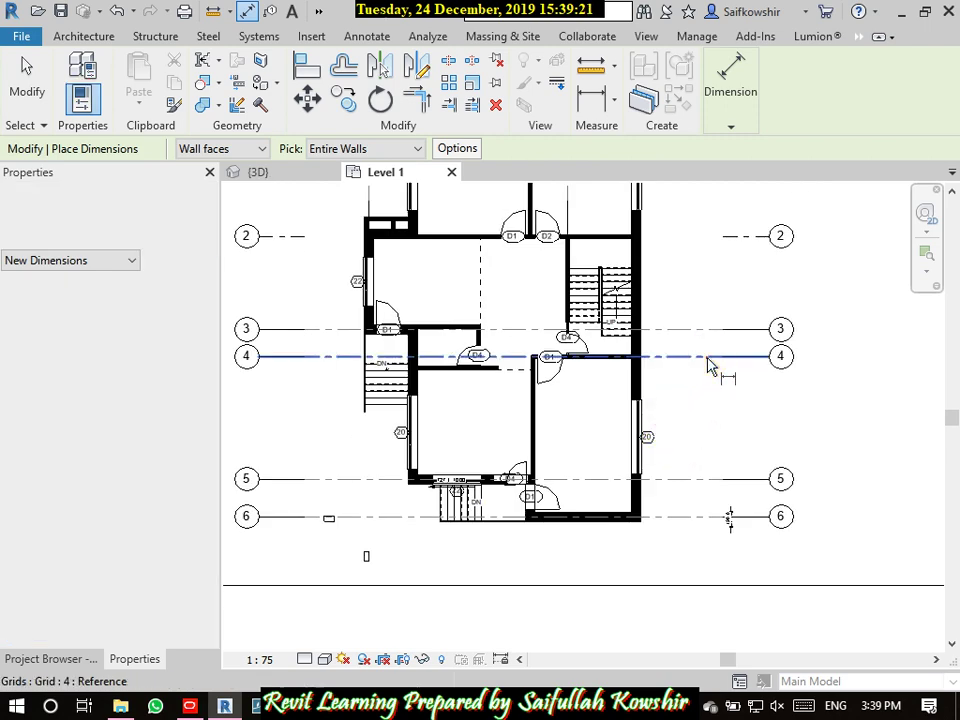
{"action": "left_click", "coordinate": [700, 358]}
{"action": "left_click", "coordinate": [716, 480]}
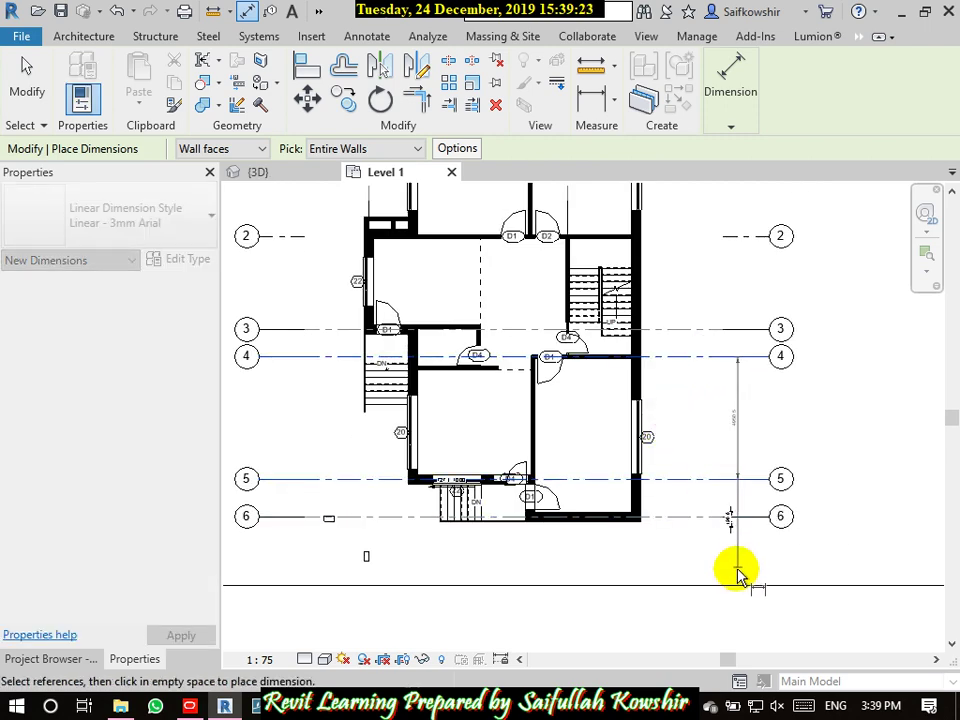
{"action": "left_click", "coordinate": [737, 577]}
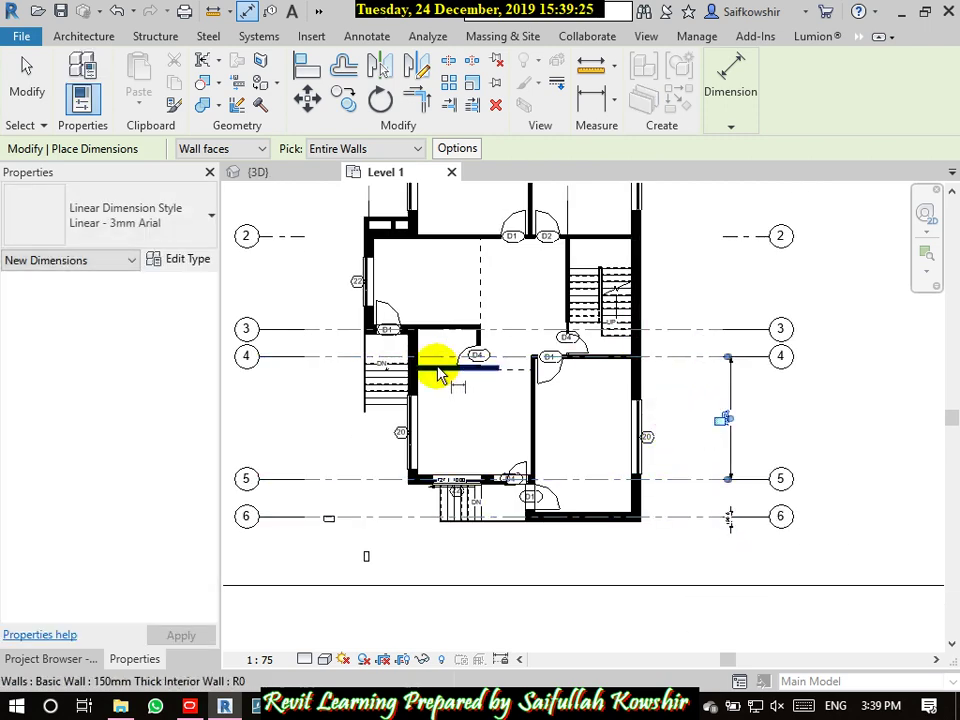
- Dimension the upper interior wall of the small room with door D4 as an entire wall, placing the dimension above it
{"action": "scroll", "coordinate": [728, 457], "scroll_direction": "down", "scroll_amount": 1}
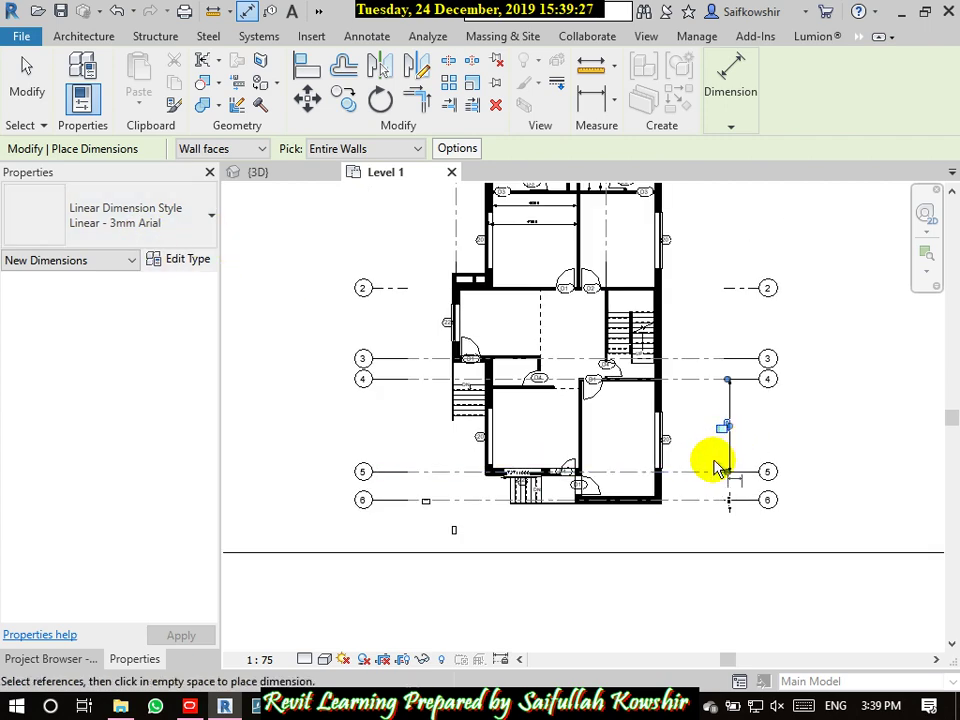
{"action": "scroll", "coordinate": [640, 465], "scroll_direction": "up", "scroll_amount": 2}
{"action": "scroll", "coordinate": [494, 390], "scroll_direction": "up", "scroll_amount": 1}
{"action": "middle_click_drag", "start_coordinate": [494, 390], "coordinate": [512, 497]}
{"action": "scroll", "coordinate": [498, 422], "scroll_direction": "up", "scroll_amount": 3}
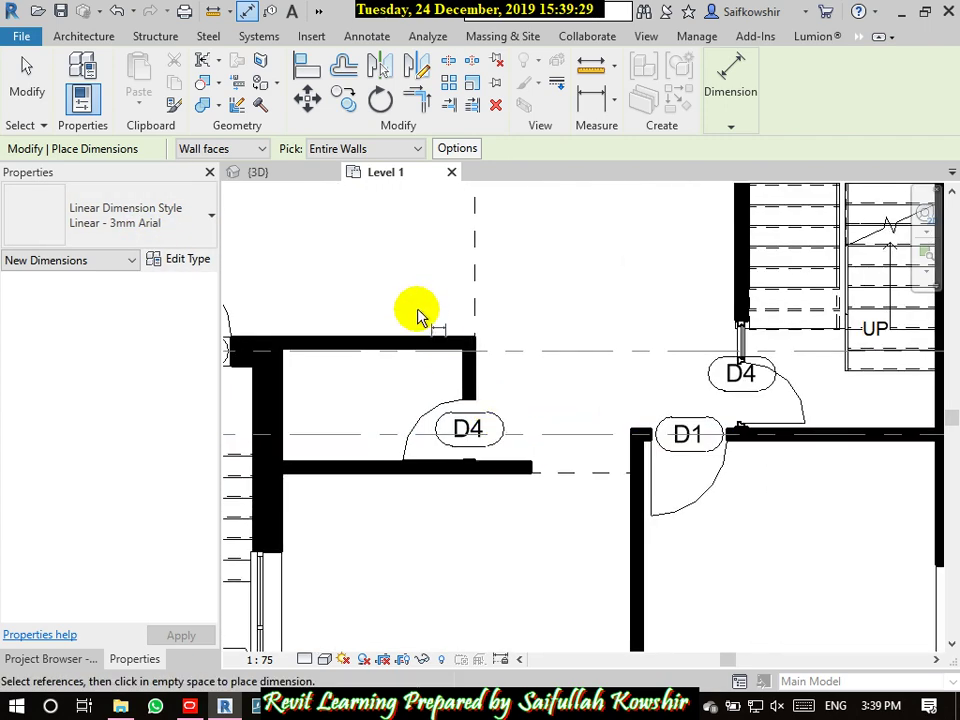
{"action": "left_click", "coordinate": [434, 340]}
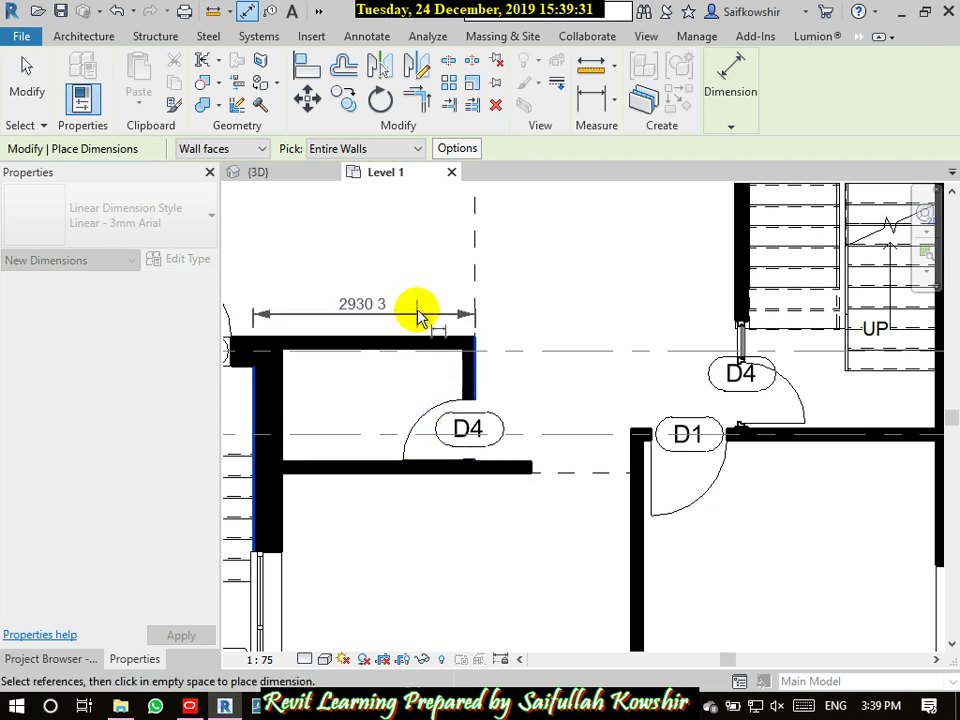
{"action": "left_click", "coordinate": [422, 298]}
- Add an aligned dimension by individual references between the outer faces of the small D4 room's upper and lower walls, placing it outside the room
{"action": "left_click", "coordinate": [350, 149]}
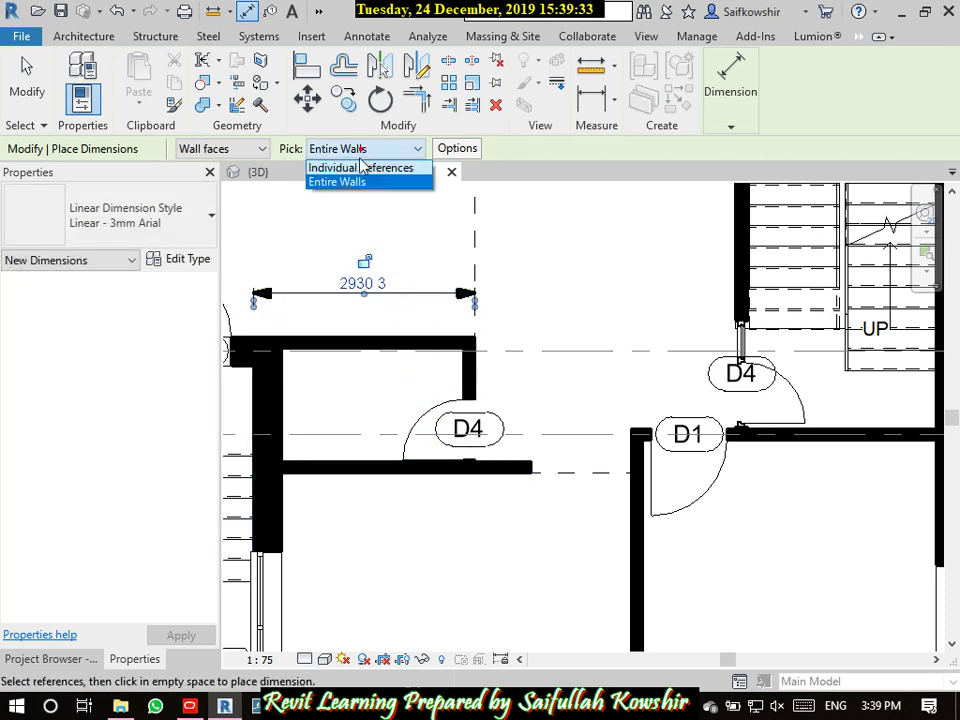
{"action": "key", "text": "Escape"}
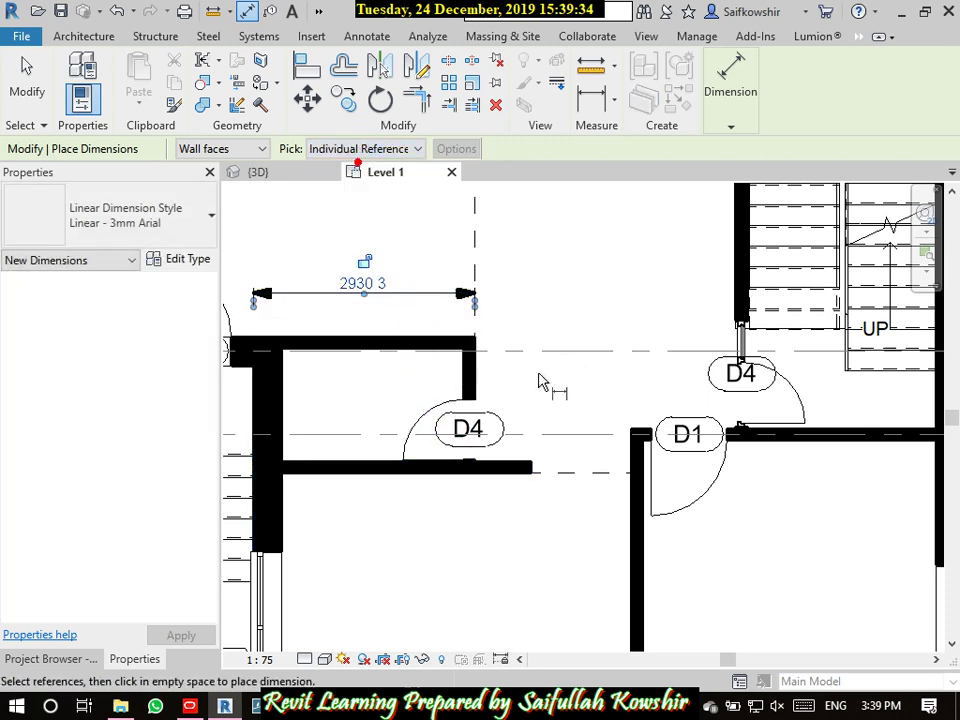
{"action": "left_click", "coordinate": [439, 340]}
{"action": "left_click", "coordinate": [434, 476]}
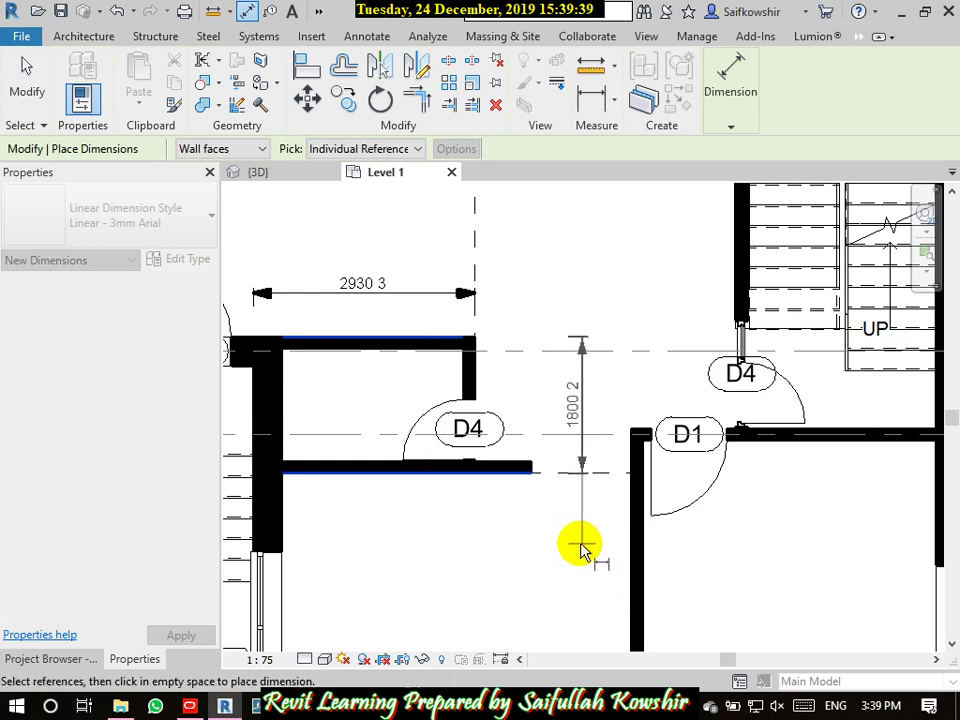
{"action": "left_click", "coordinate": [579, 546]}
- Dimension the depth of the pipe chase projection at grid 2 between its outer face and the room-side wall face, placing it outside the building
{"action": "scroll", "coordinate": [548, 420], "scroll_direction": "down", "scroll_amount": 3}
{"action": "middle_click_drag", "start_coordinate": [563, 355], "coordinate": [664, 304]}
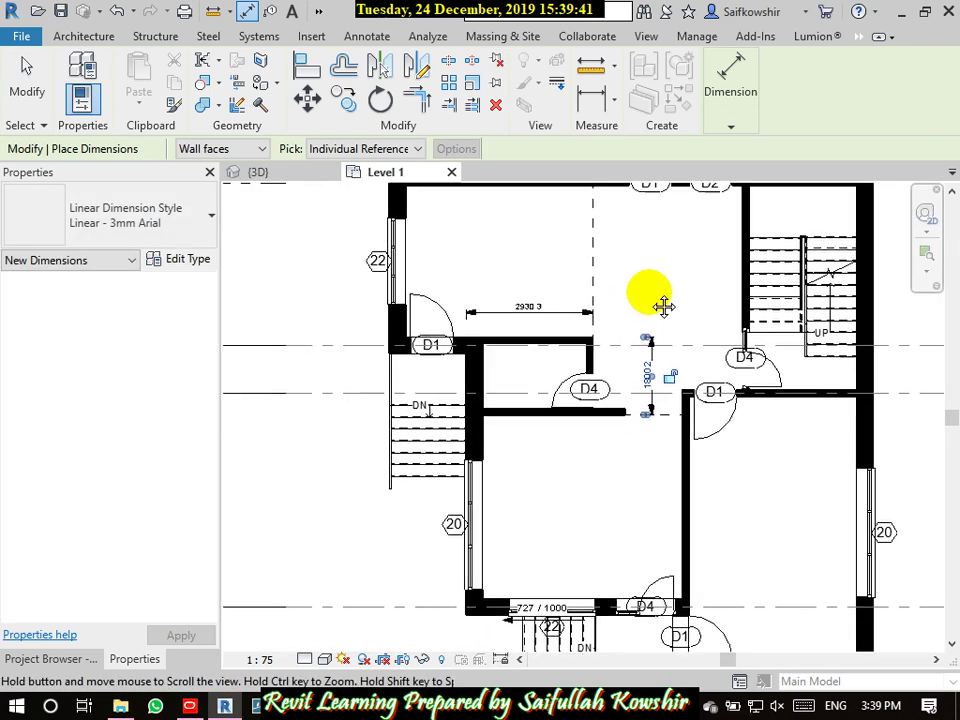
{"action": "scroll", "coordinate": [655, 302], "scroll_direction": "down", "scroll_amount": 2}
{"action": "middle_click_drag", "start_coordinate": [525, 296], "coordinate": [373, 425]}
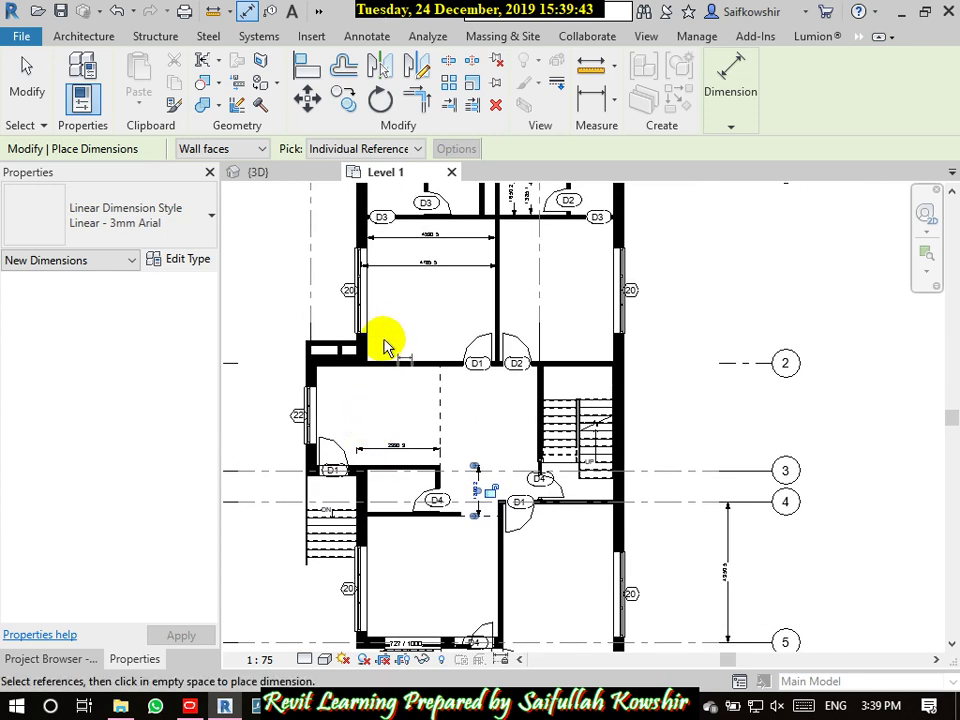
{"action": "scroll", "coordinate": [375, 364], "scroll_direction": "up", "scroll_amount": 3}
{"action": "left_click", "coordinate": [313, 403]}
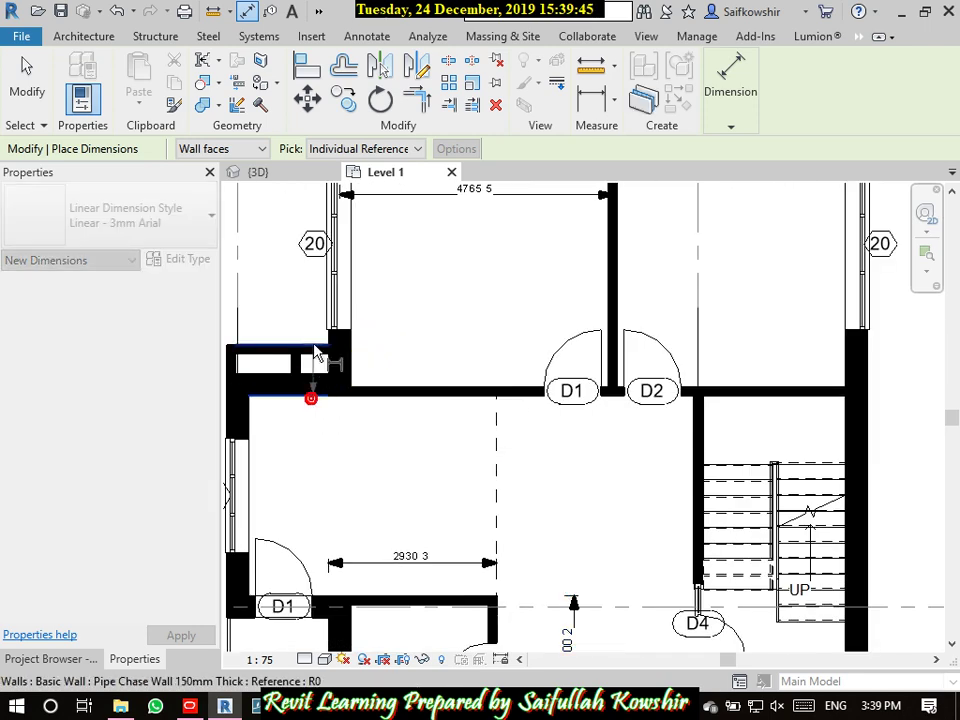
{"action": "scroll", "coordinate": [444, 334], "scroll_direction": "down", "scroll_amount": 2}
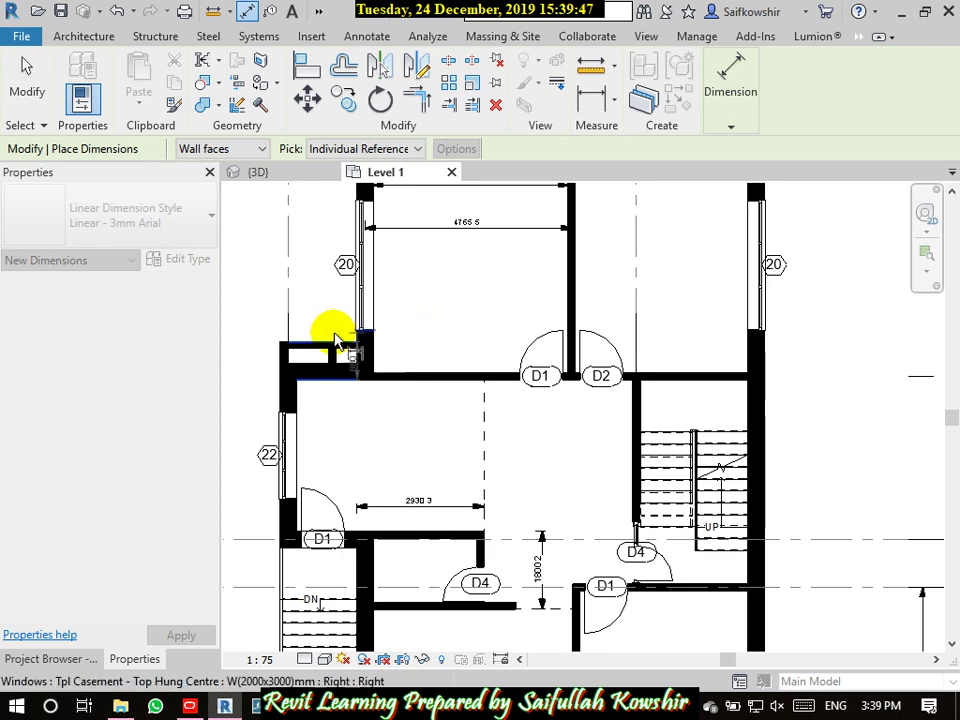
{"action": "middle_click_drag", "start_coordinate": [282, 333], "coordinate": [429, 341]}
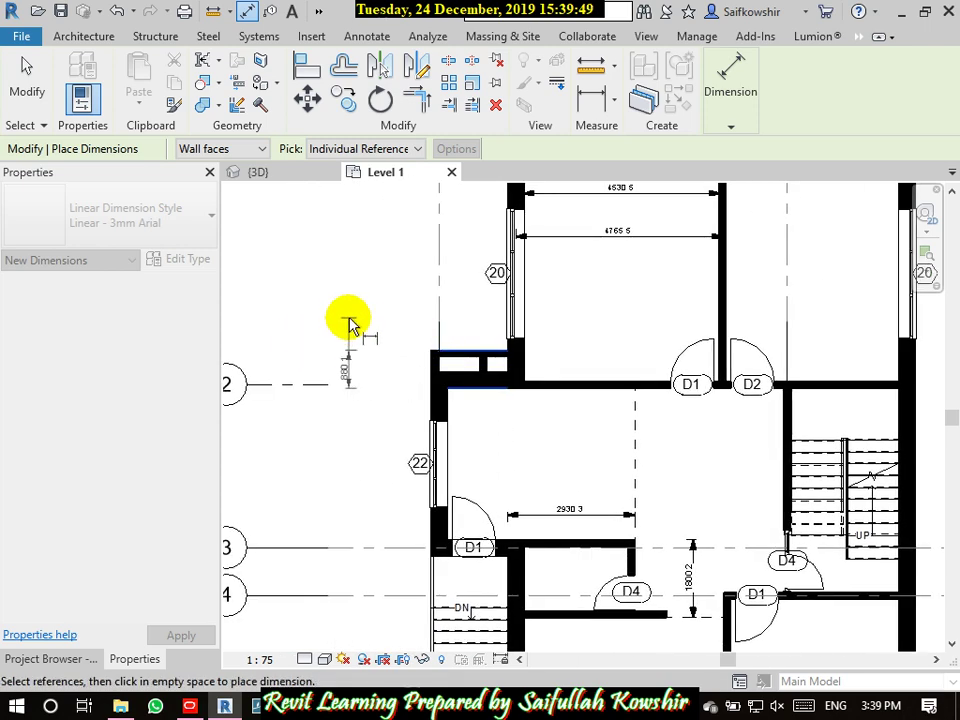
{"action": "left_click", "coordinate": [367, 365]}
{"action": "left_click", "coordinate": [27, 80]}
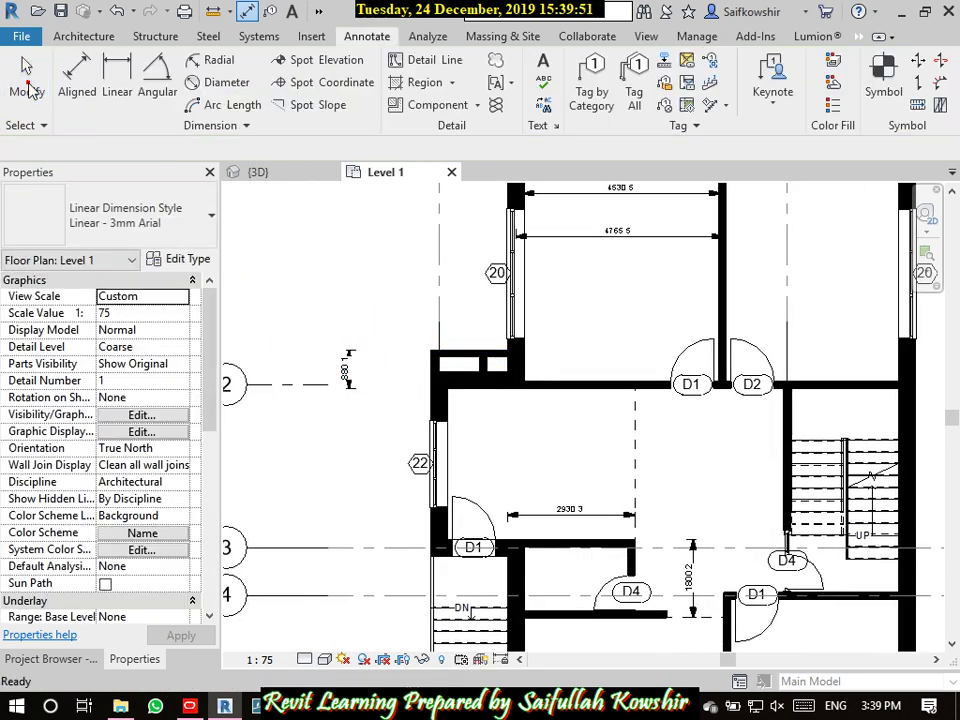
- Change the pipe chase dimension beside grid 2 to the type Linear - 4mm Arial
{"action": "left_click", "coordinate": [306, 400]}
{"action": "left_click", "coordinate": [345, 374]}
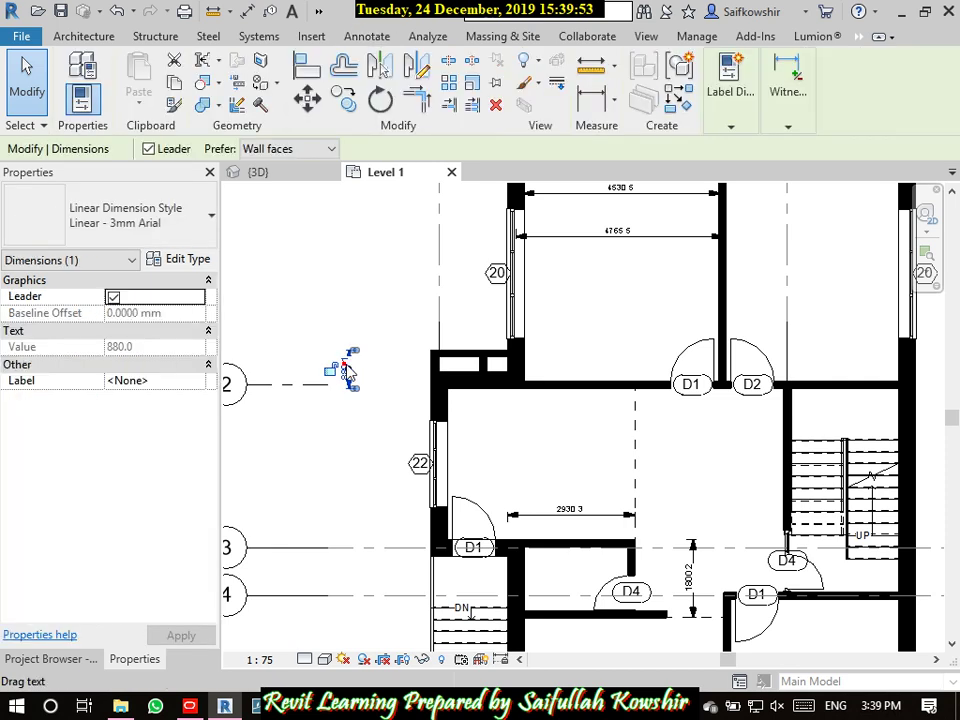
{"action": "left_click", "coordinate": [157, 224]}
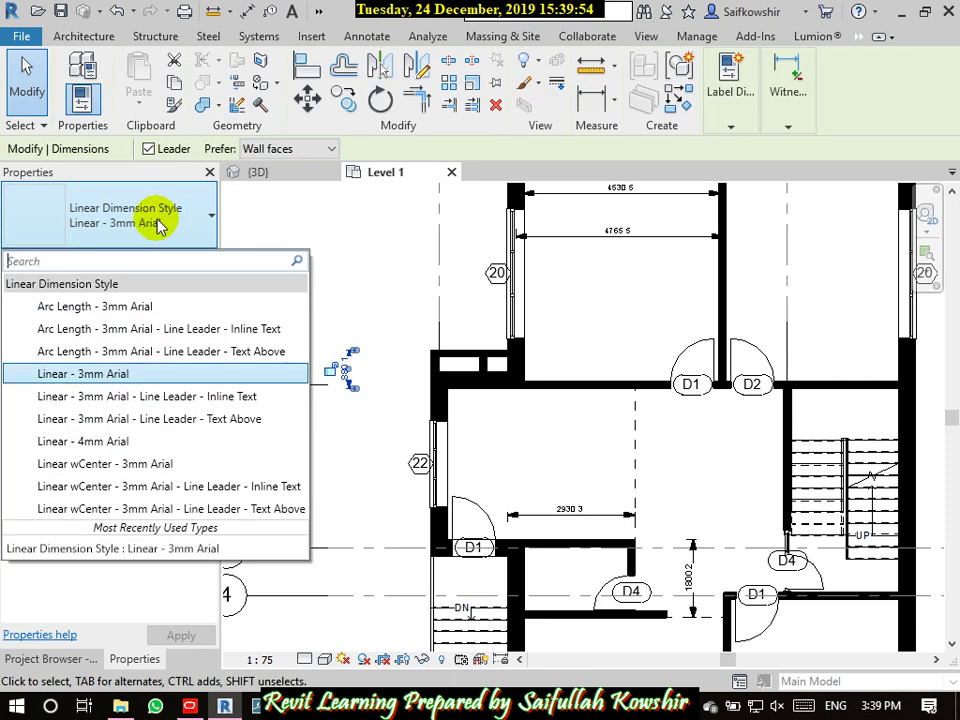
{"action": "left_click", "coordinate": [125, 441]}
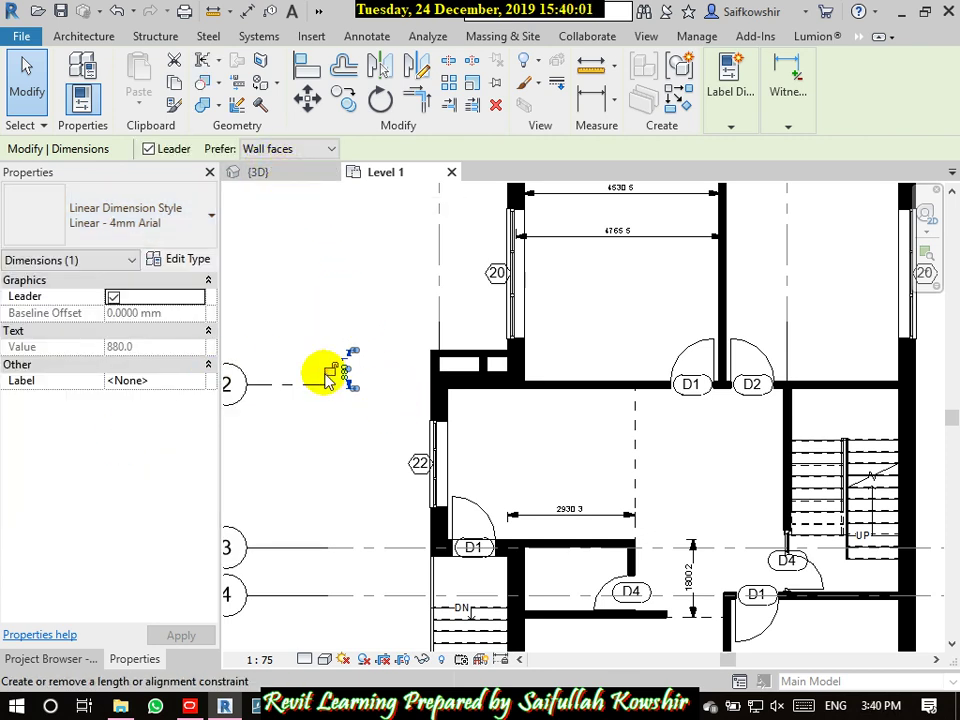
- Set the Leader Tick Mark of the Linear - 4mm Arial dimension type to Filled Box 2mm and accept the type properties
{"action": "left_click", "coordinate": [190, 259]}
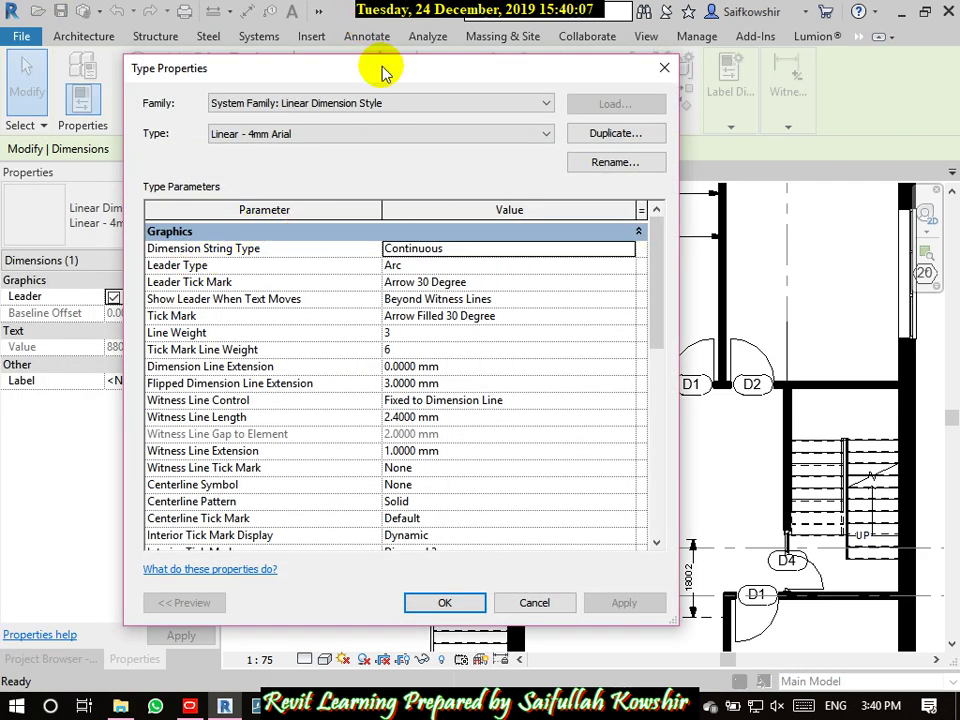
{"action": "left_click_drag", "start_coordinate": [381, 72], "coordinate": [364, 44]}
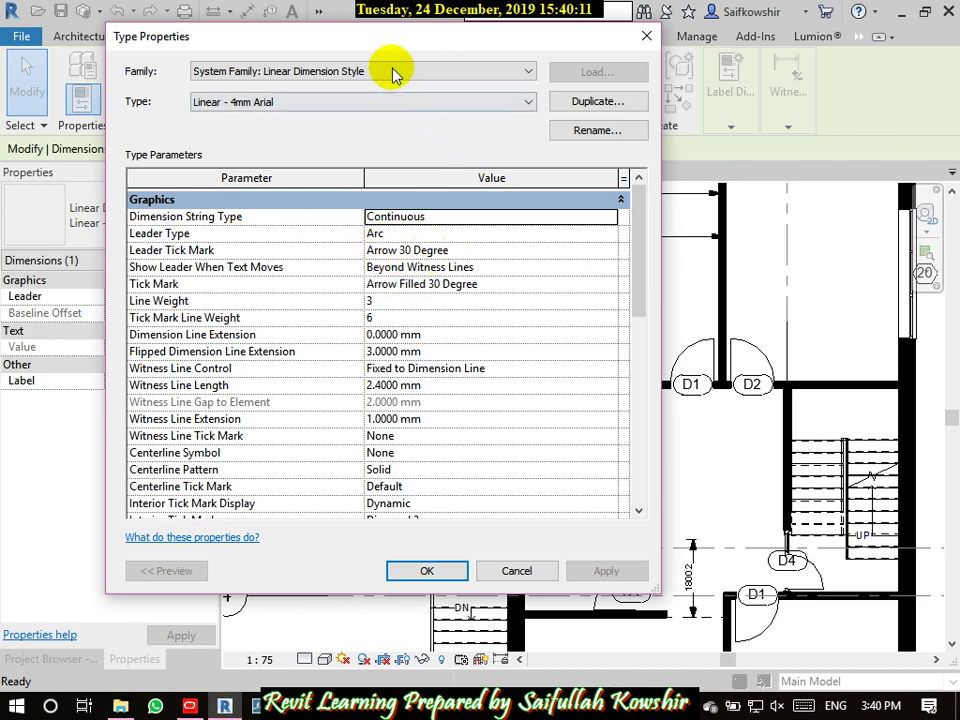
{"action": "mouse_move", "coordinate": [368, 40]}
{"action": "left_mouse_down"}
{"action": "mouse_move", "coordinate": [711, 52]}
{"action": "mouse_move", "coordinate": [671, 47]}
{"action": "left_mouse_up"}
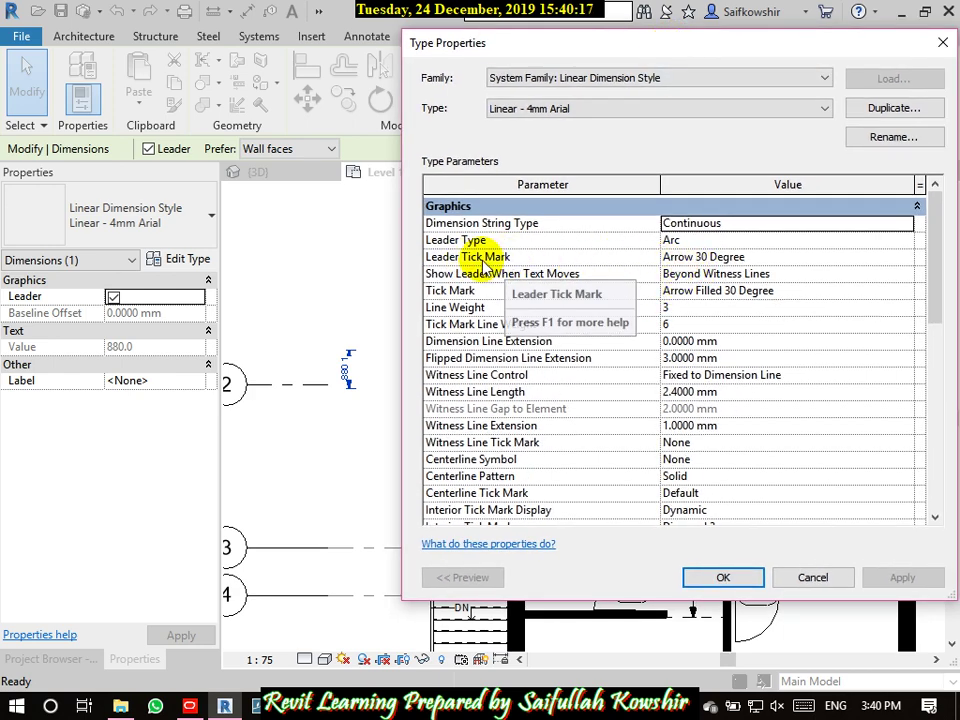
{"action": "left_click", "coordinate": [714, 257]}
{"action": "double_click", "coordinate": [771, 257]}
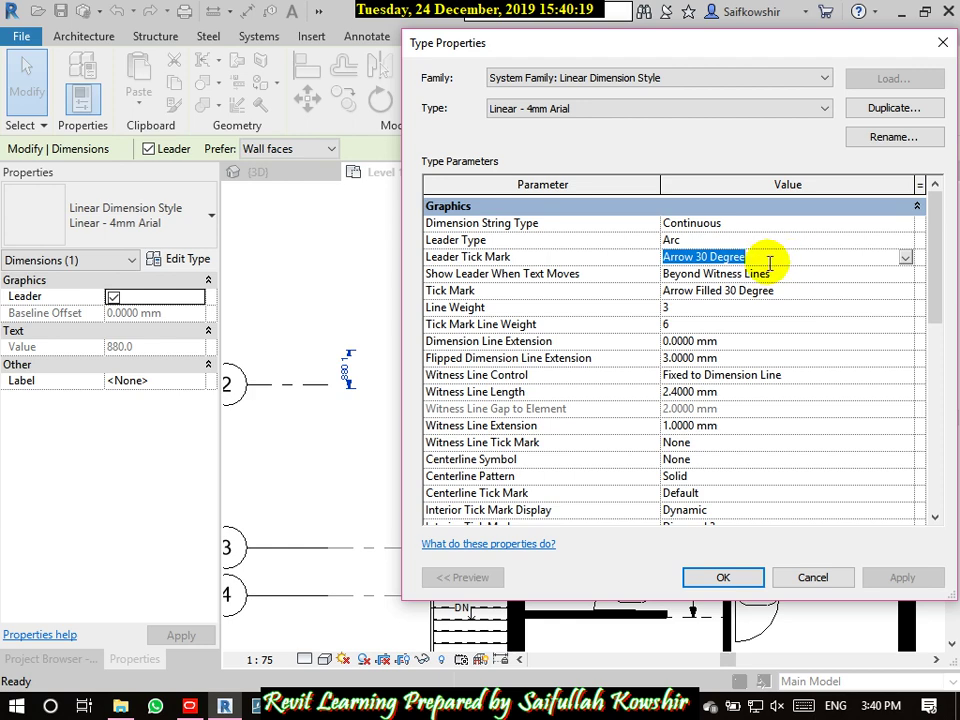
{"action": "left_click", "coordinate": [906, 259]}
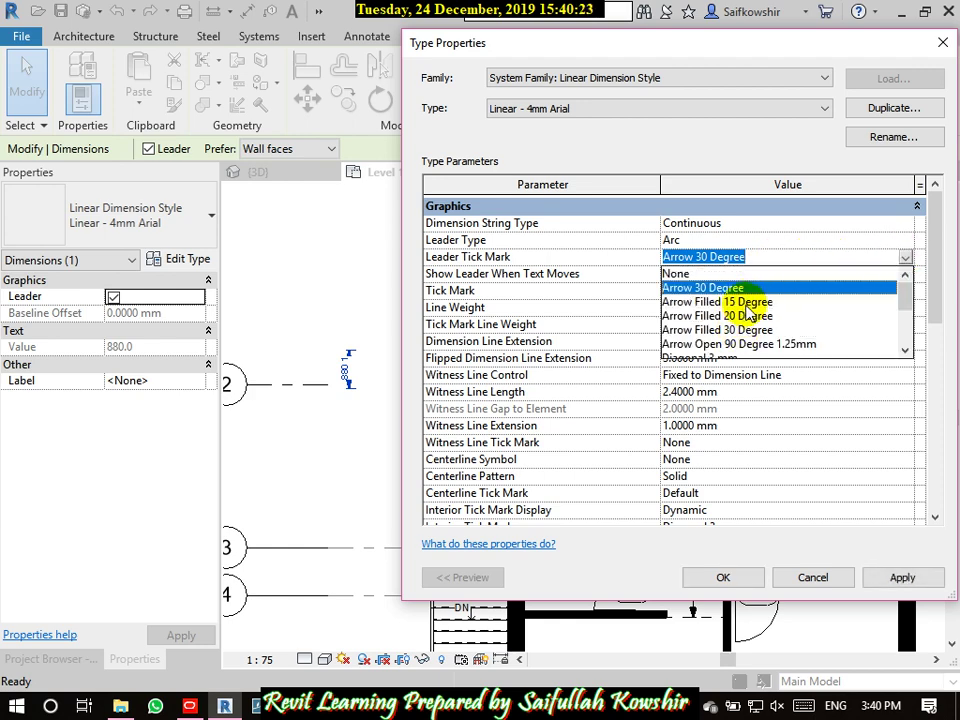
{"action": "scroll", "coordinate": [755, 336], "scroll_direction": "down", "scroll_amount": 2}
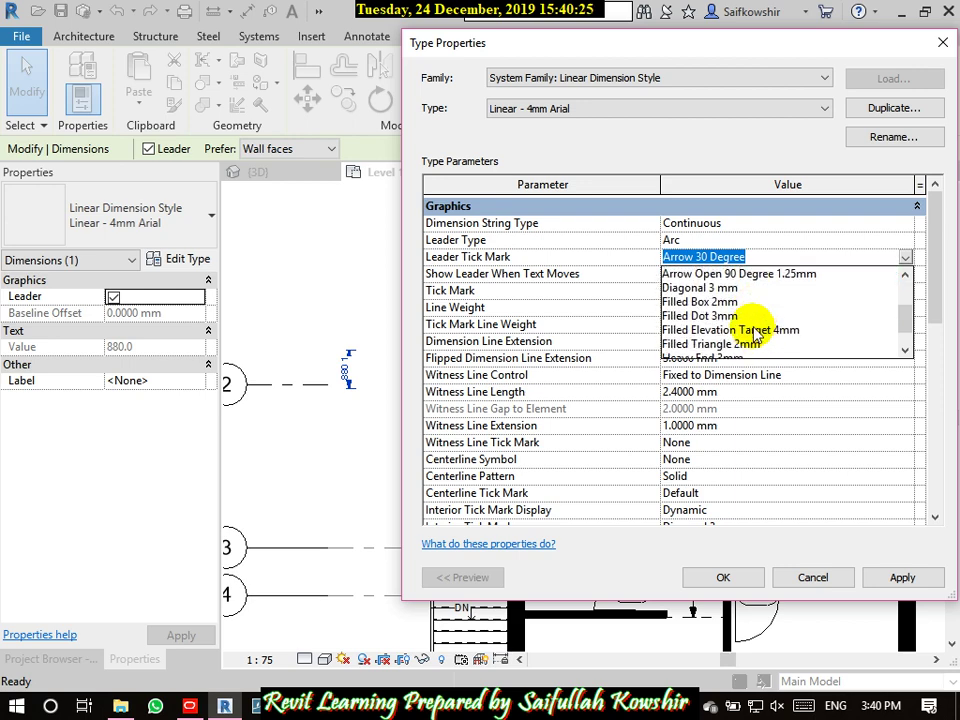
{"action": "left_click", "coordinate": [712, 301]}
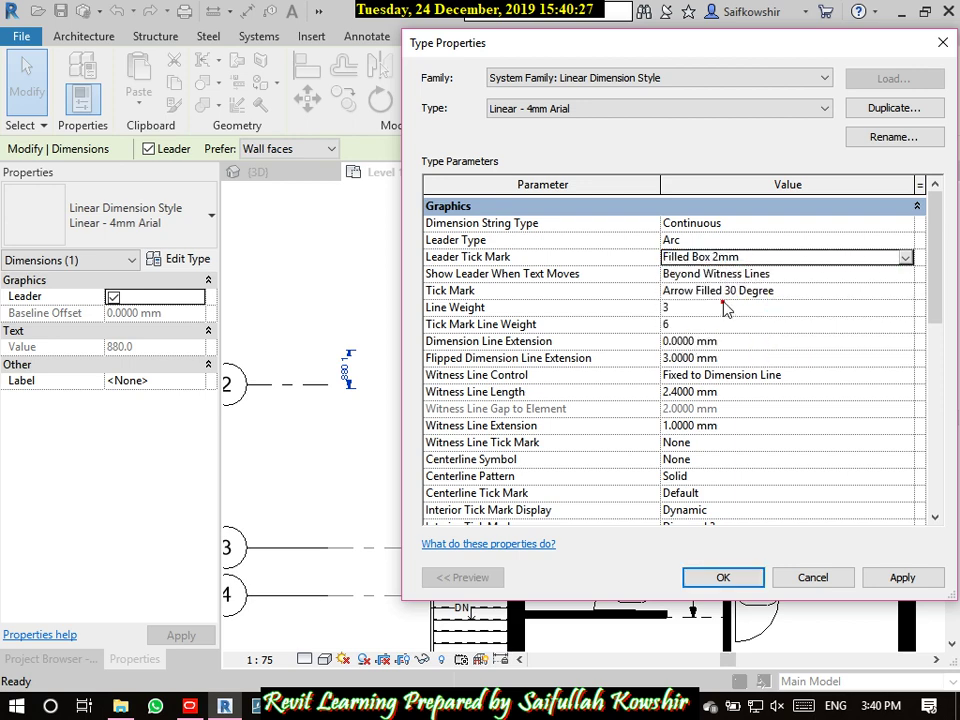
{"action": "left_click", "coordinate": [899, 578]}
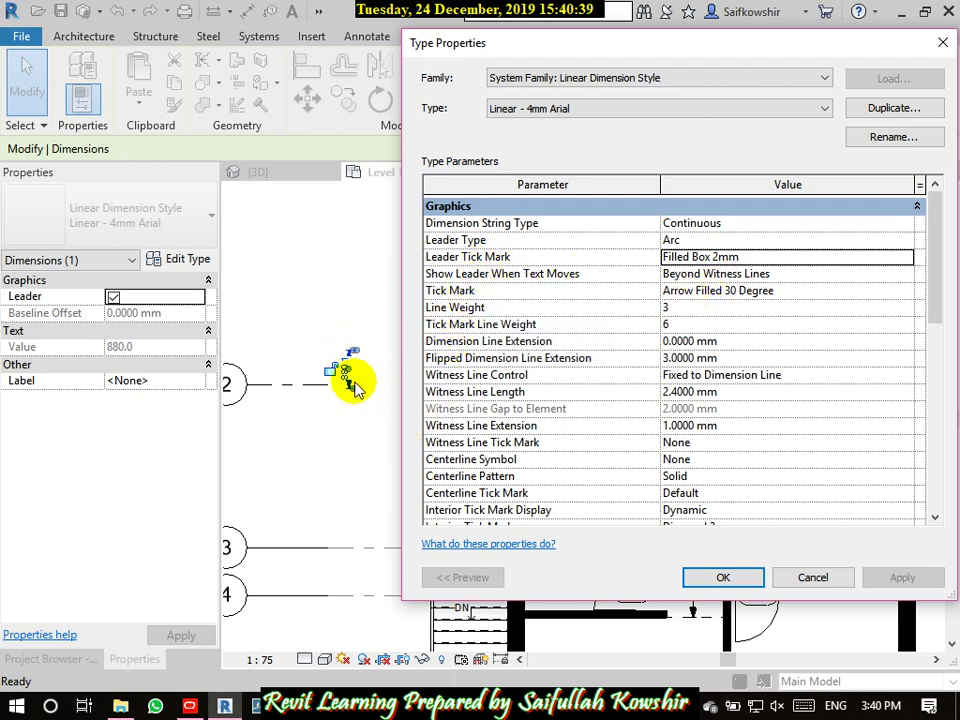
{"action": "left_click", "coordinate": [721, 576]}
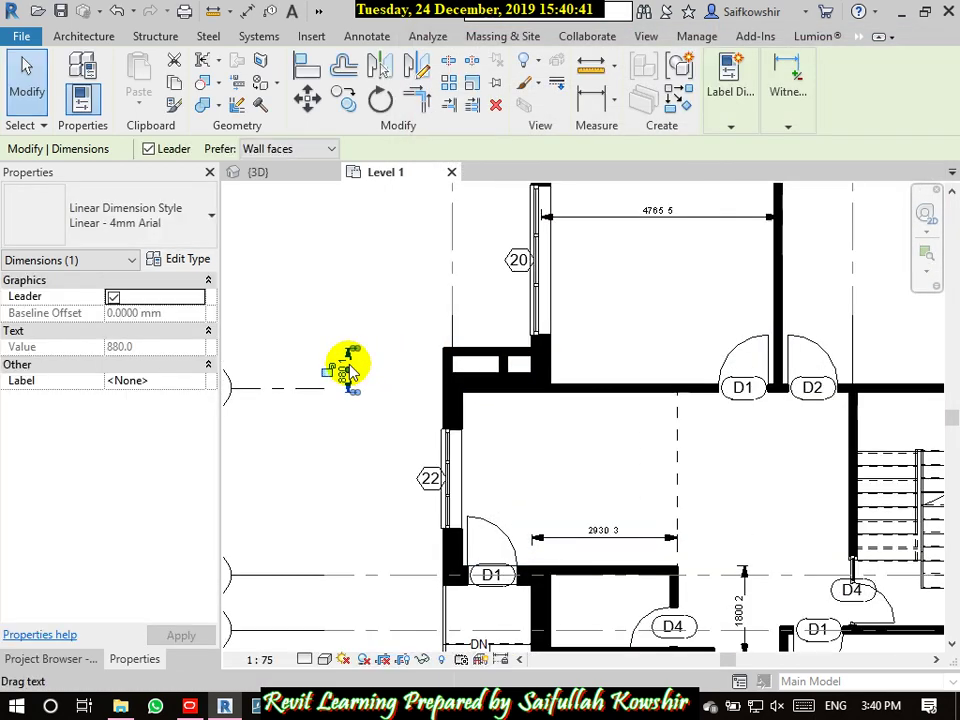
- Examine the arrowheads and text of the pipe chase dimension up close and within the overall floor plan
{"action": "scroll", "coordinate": [352, 368], "scroll_direction": "up", "scroll_amount": 10}
{"action": "scroll", "coordinate": [364, 328], "scroll_direction": "down", "scroll_amount": 3}
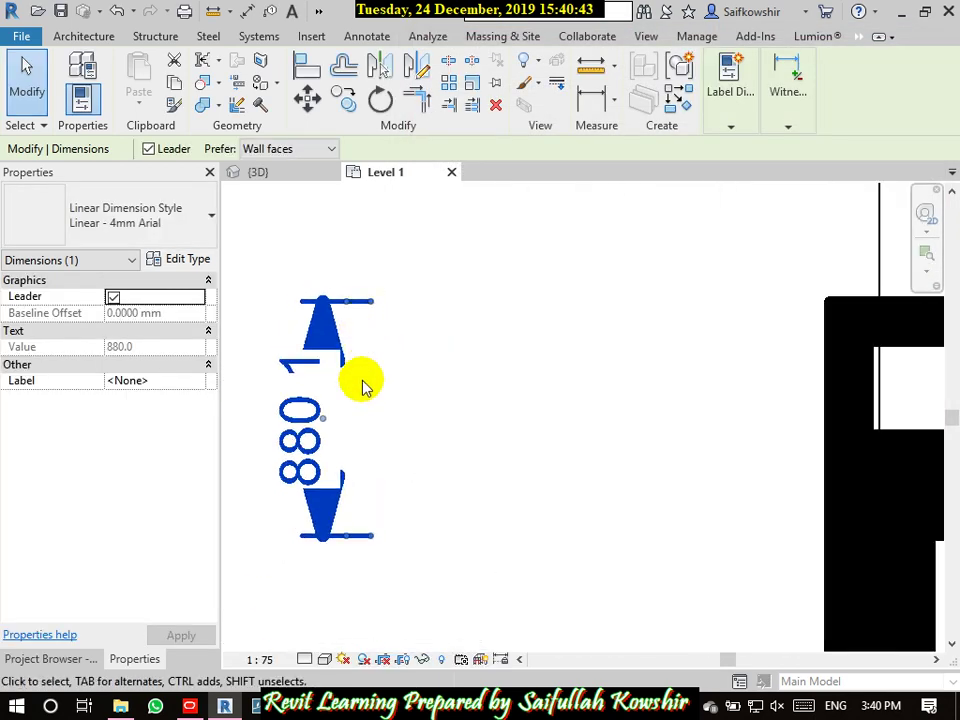
{"action": "middle_click_drag", "start_coordinate": [369, 386], "coordinate": [431, 373]}
{"action": "scroll", "coordinate": [420, 403], "scroll_direction": "down", "scroll_amount": 2}
{"action": "scroll", "coordinate": [418, 407], "scroll_direction": "down", "scroll_amount": 5}
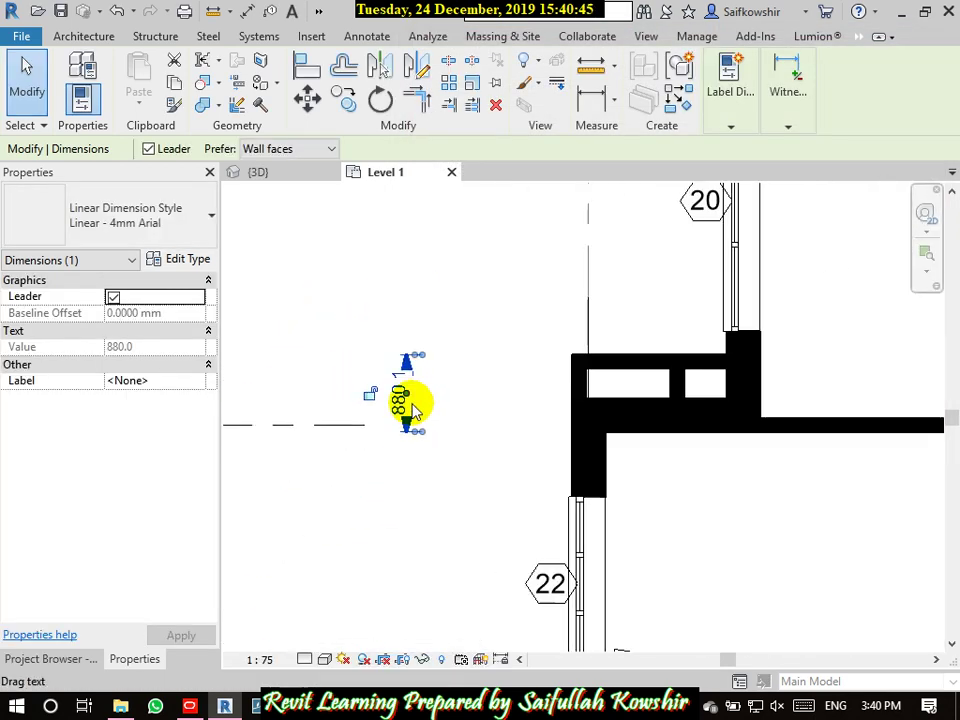
{"action": "middle_click_drag", "start_coordinate": [553, 437], "coordinate": [547, 317]}
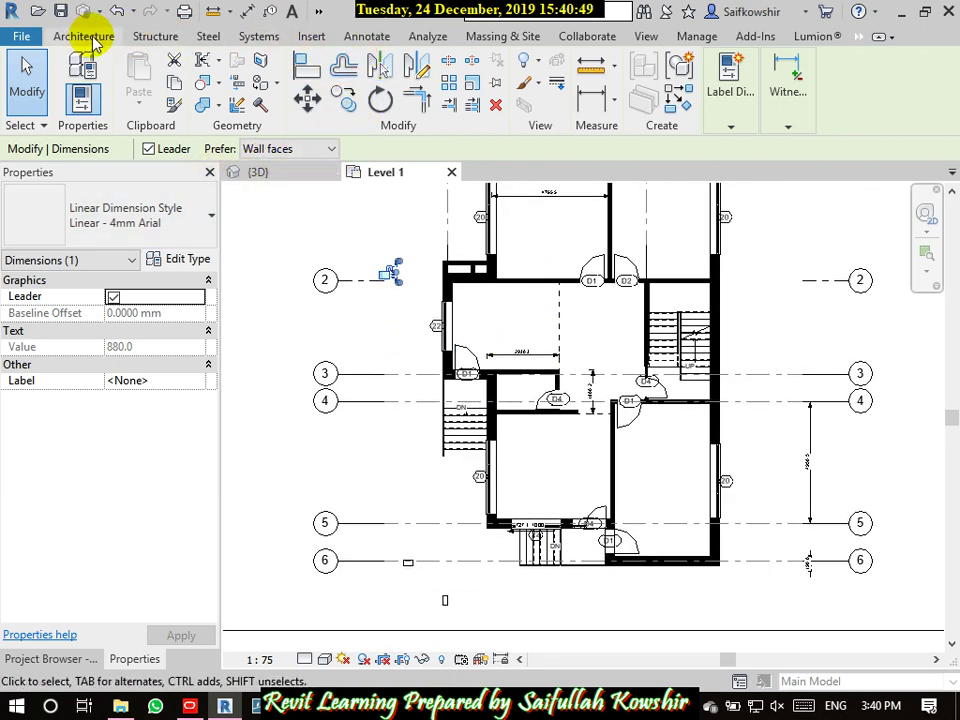
{"action": "mouse_move", "coordinate": [788, 128]}
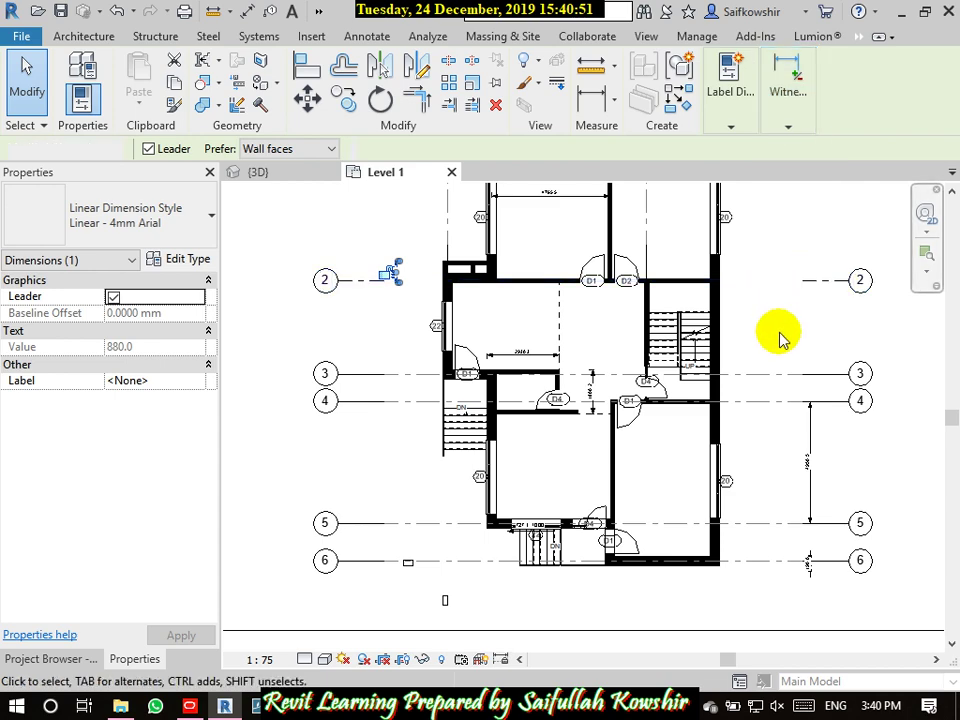
{"action": "left_click", "coordinate": [779, 335]}
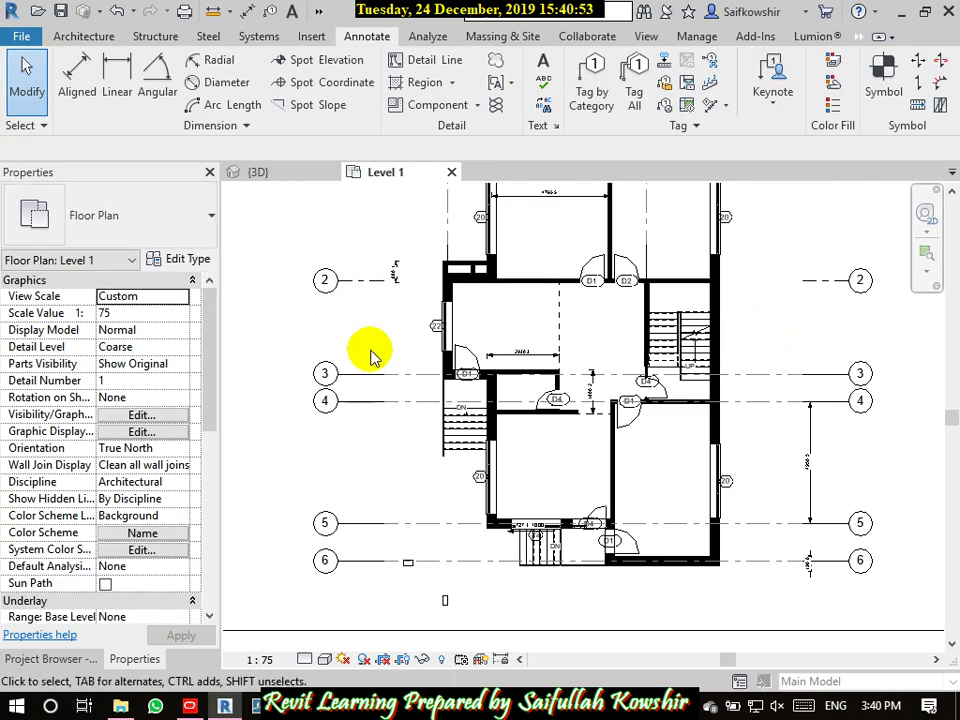
- Add a continuous aligned dimension across grid lines 4, 5 and 6 in type Linear - 4mm Arial, beside the bubbles on the exterior stair side
{"action": "left_click", "coordinate": [77, 75]}
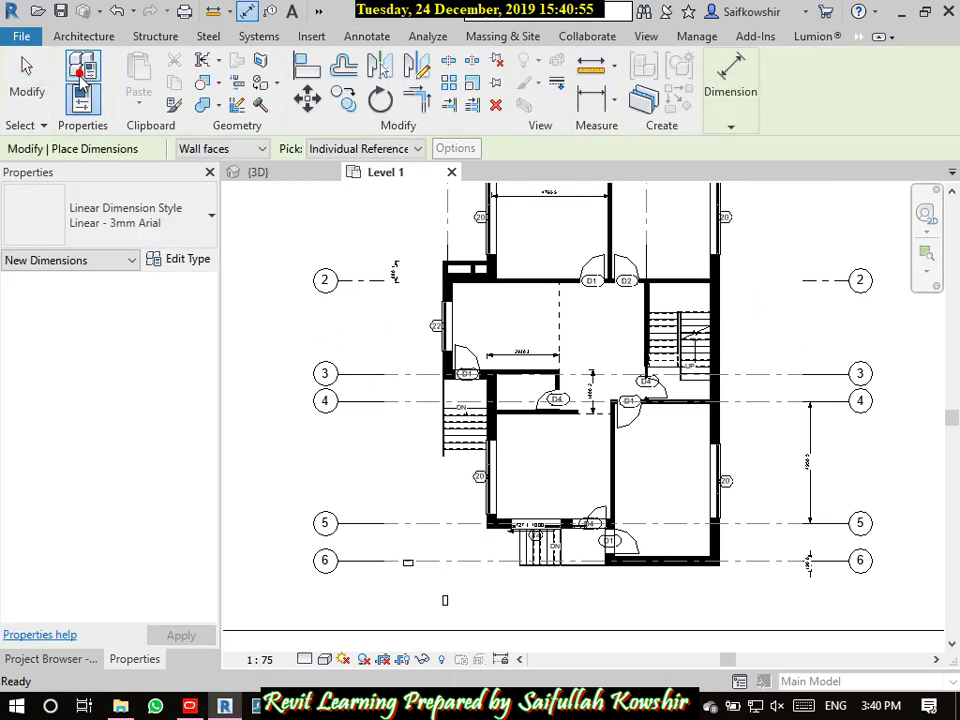
{"action": "left_click", "coordinate": [145, 236]}
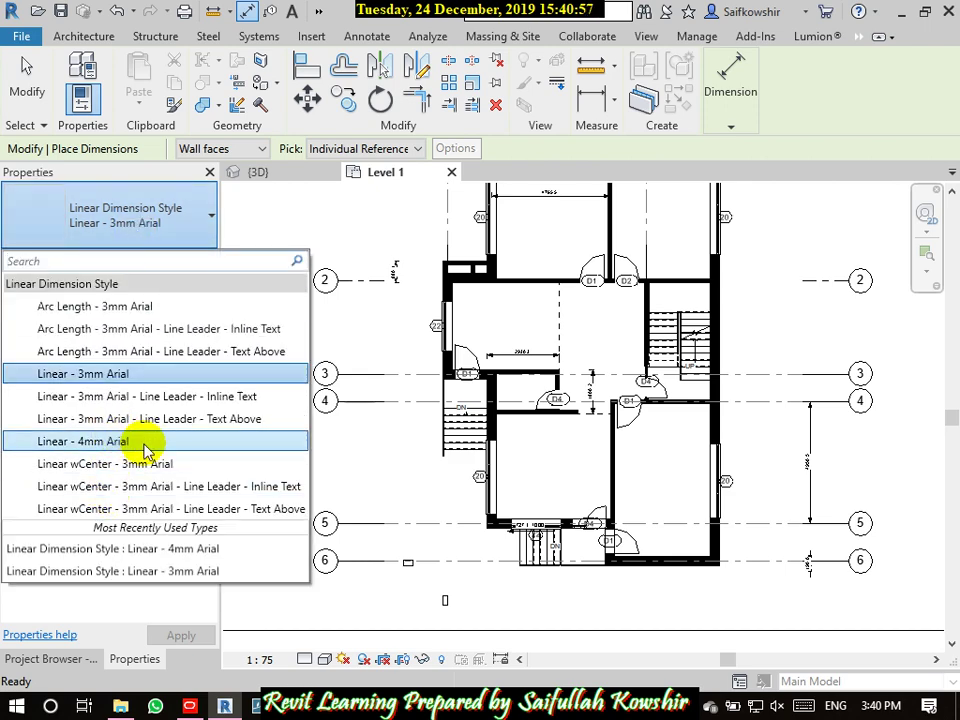
{"action": "left_click", "coordinate": [127, 444]}
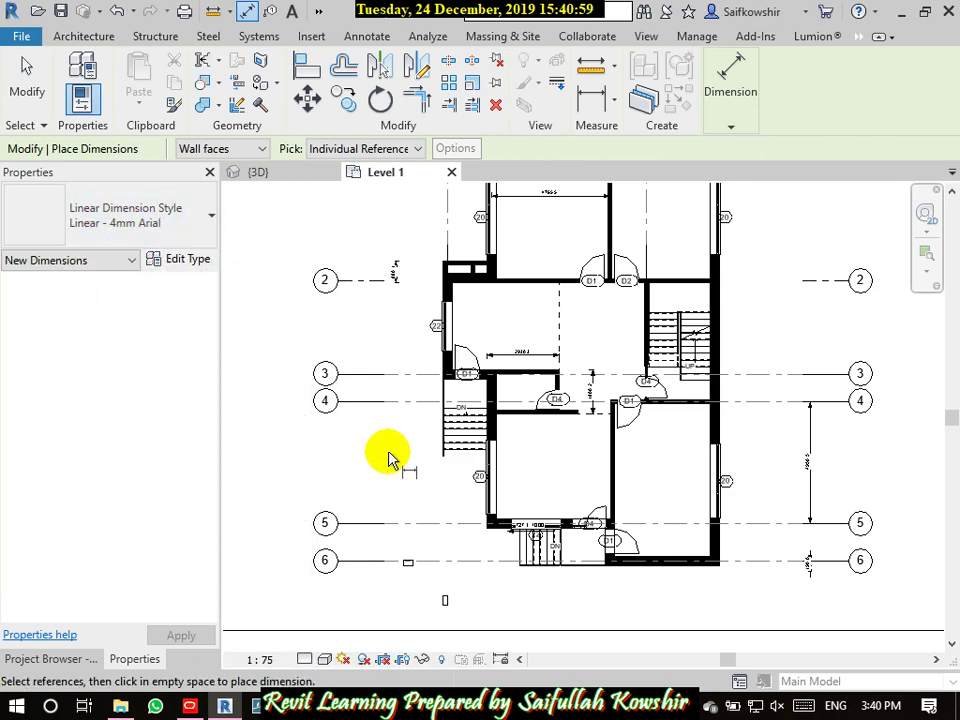
{"action": "left_click", "coordinate": [375, 401]}
{"action": "left_click", "coordinate": [364, 523]}
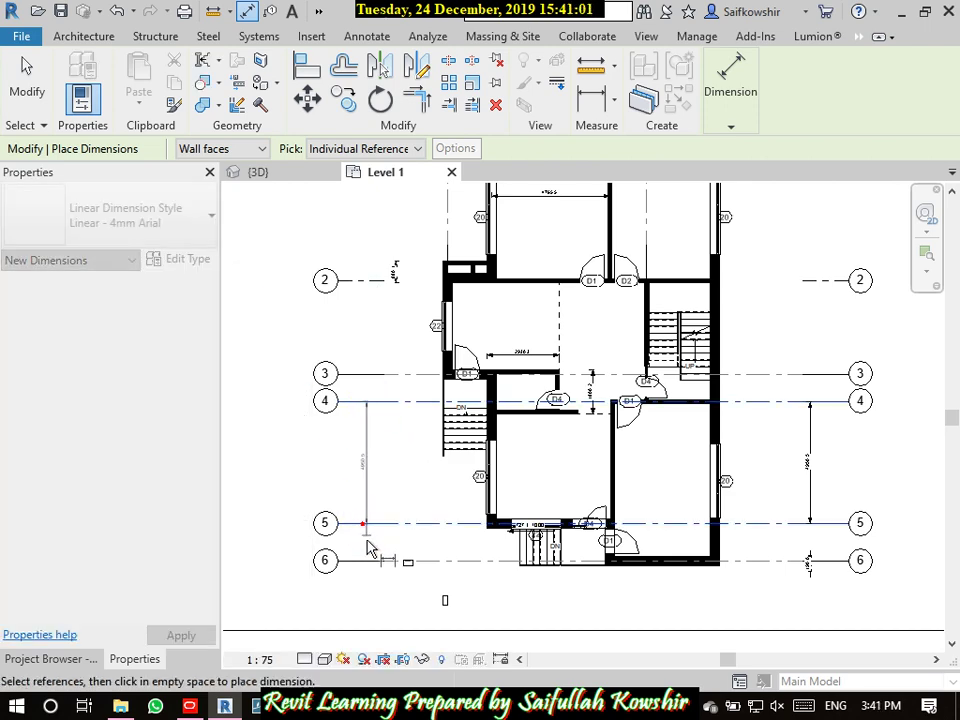
{"action": "left_click", "coordinate": [365, 562]}
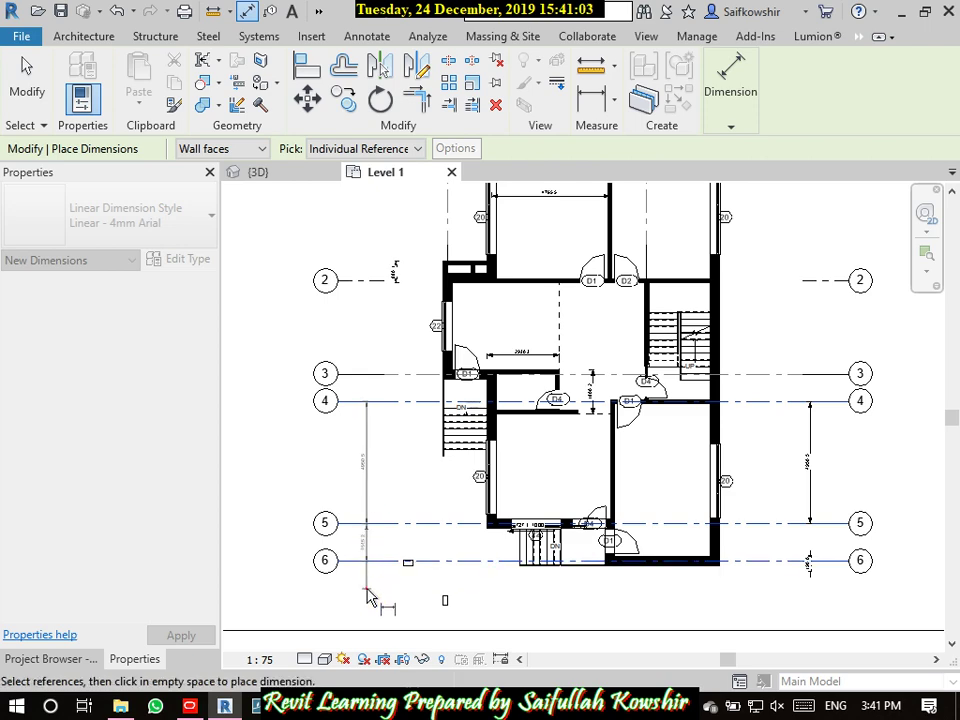
{"action": "left_click", "coordinate": [366, 588]}
- Dimension from the outer wall face near grid 5 to the far edge of window 20, placing it between the exterior stair and the grid dimensions
{"action": "scroll", "coordinate": [491, 560], "scroll_direction": "up", "scroll_amount": 5}
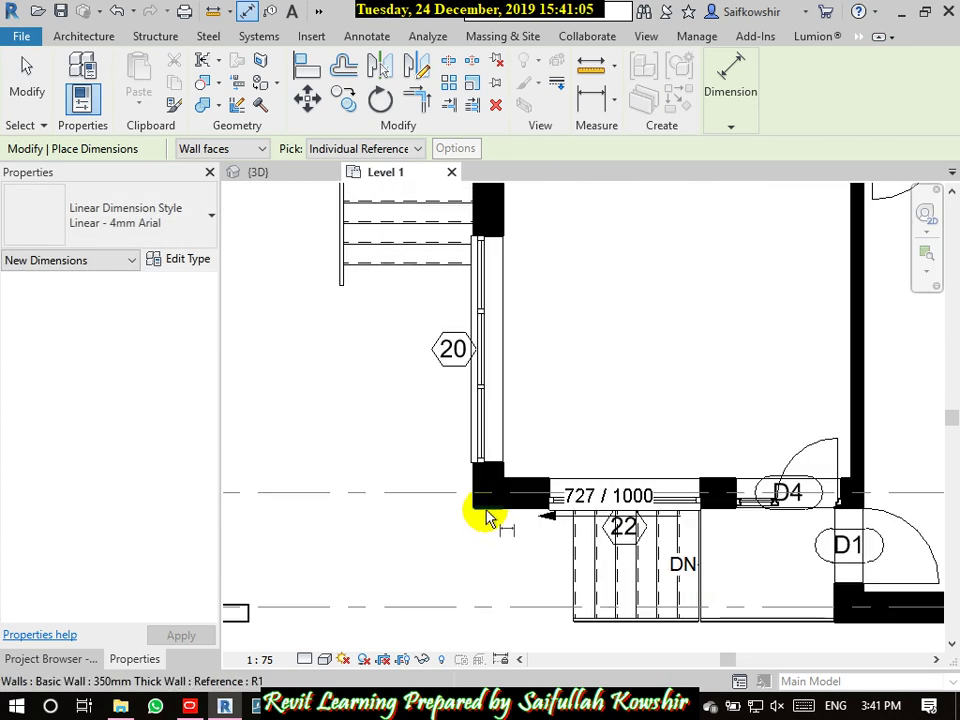
{"action": "middle_click_drag", "start_coordinate": [555, 396], "coordinate": [528, 508]}
{"action": "left_click", "coordinate": [480, 343]}
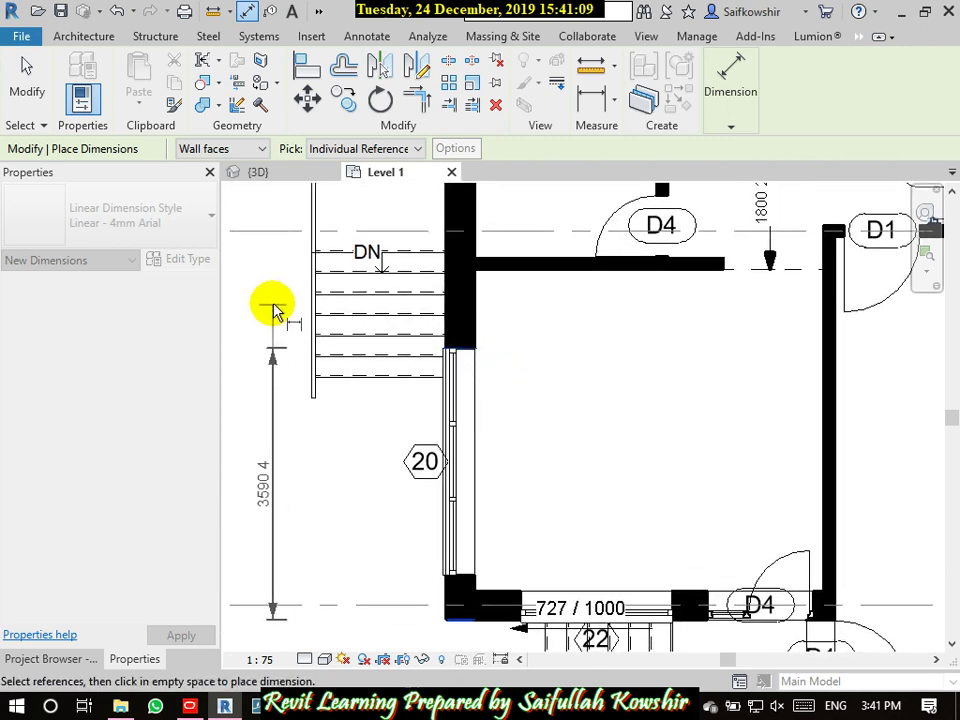
{"action": "middle_click_drag", "start_coordinate": [275, 310], "coordinate": [422, 321]}
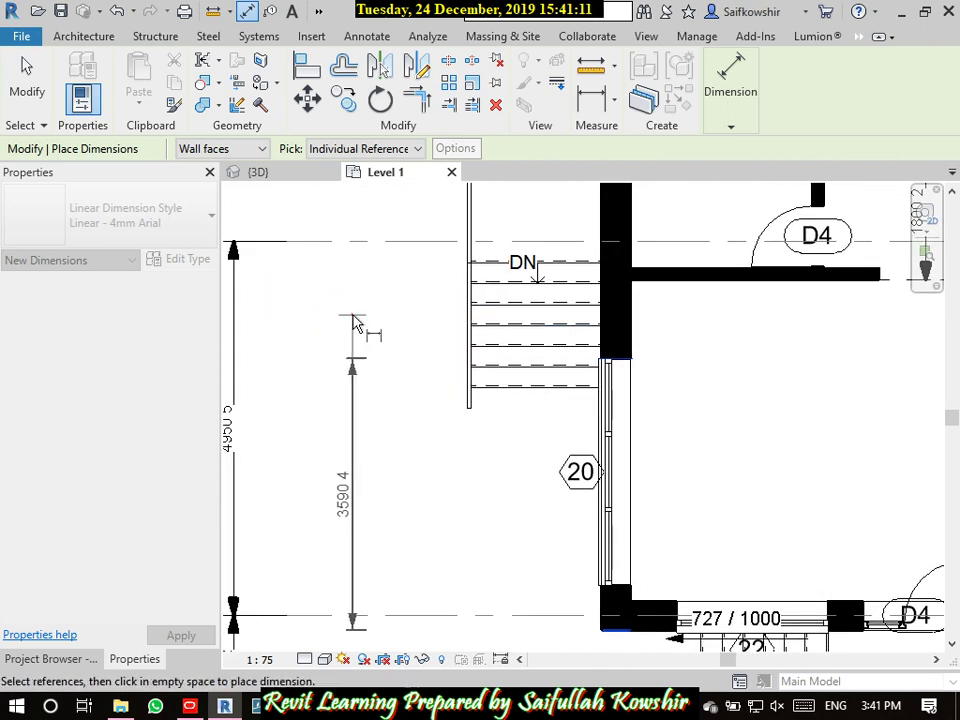
{"action": "left_click", "coordinate": [353, 320]}
{"action": "left_click", "coordinate": [28, 80]}
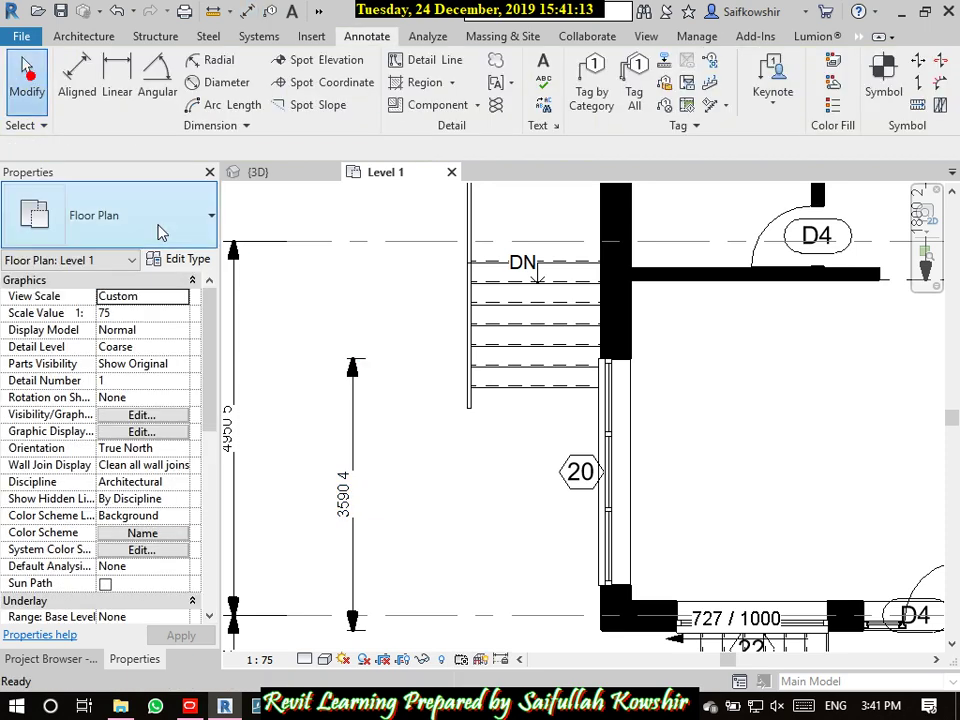
- Open the type properties of the dimension spanning window 20 beside the exterior stair
{"action": "left_click", "coordinate": [350, 446]}
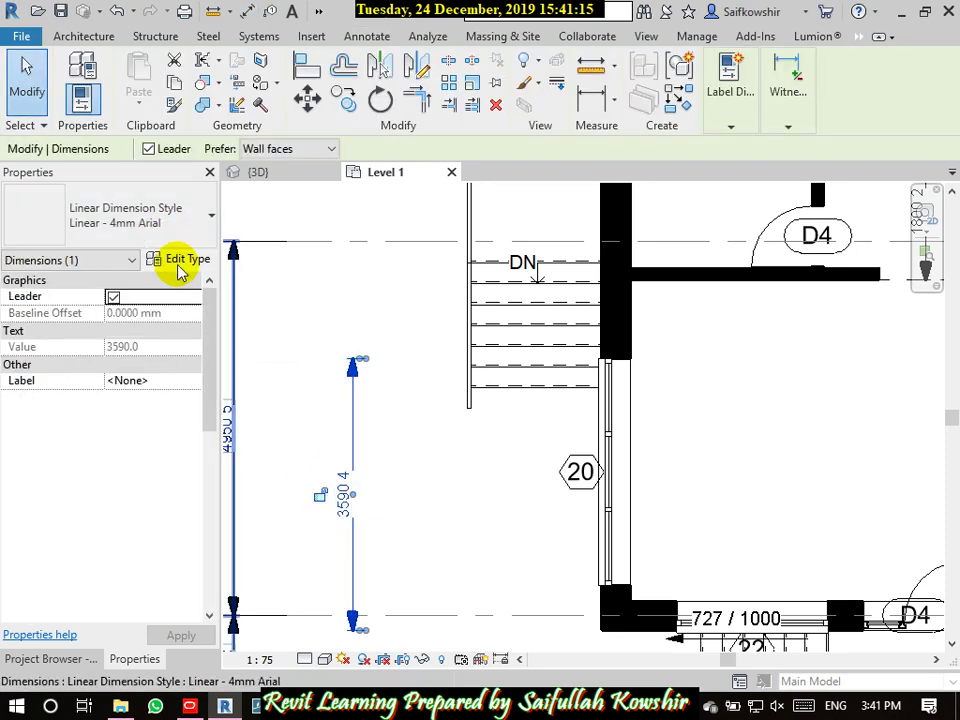
{"action": "left_click", "coordinate": [183, 262]}
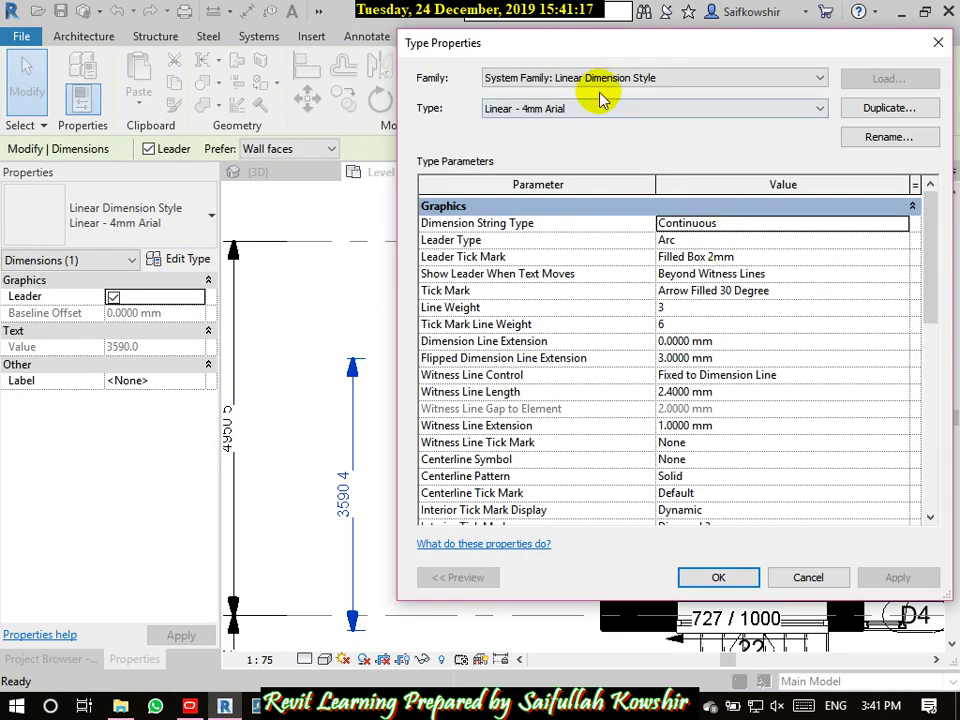
{"action": "left_click_drag", "start_coordinate": [611, 51], "coordinate": [640, 40]}
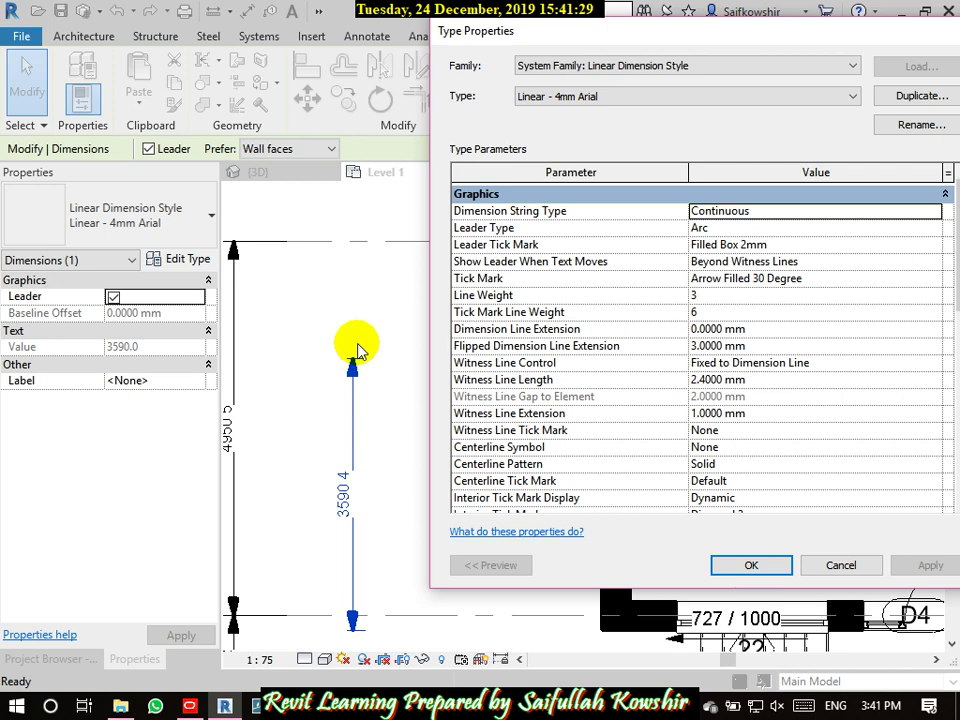
- Set the Dimension Line Extension of the Linear - 4mm Arial type to 4 mm and apply it
{"action": "left_click", "coordinate": [760, 326]}
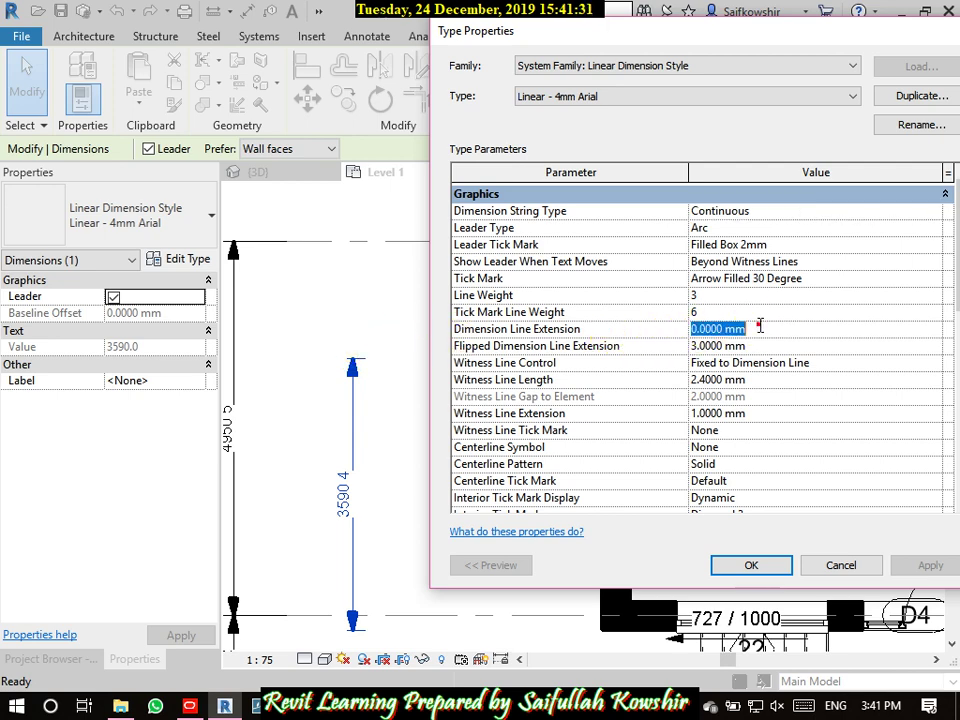
{"action": "left_click", "coordinate": [759, 325]}
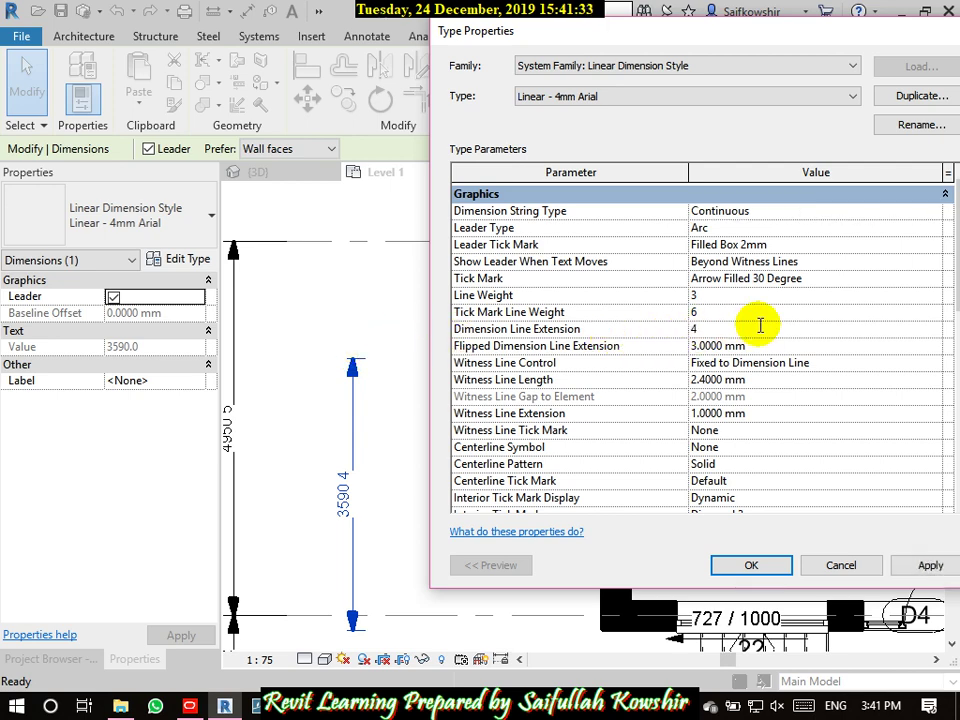
{"action": "left_click", "coordinate": [805, 430]}
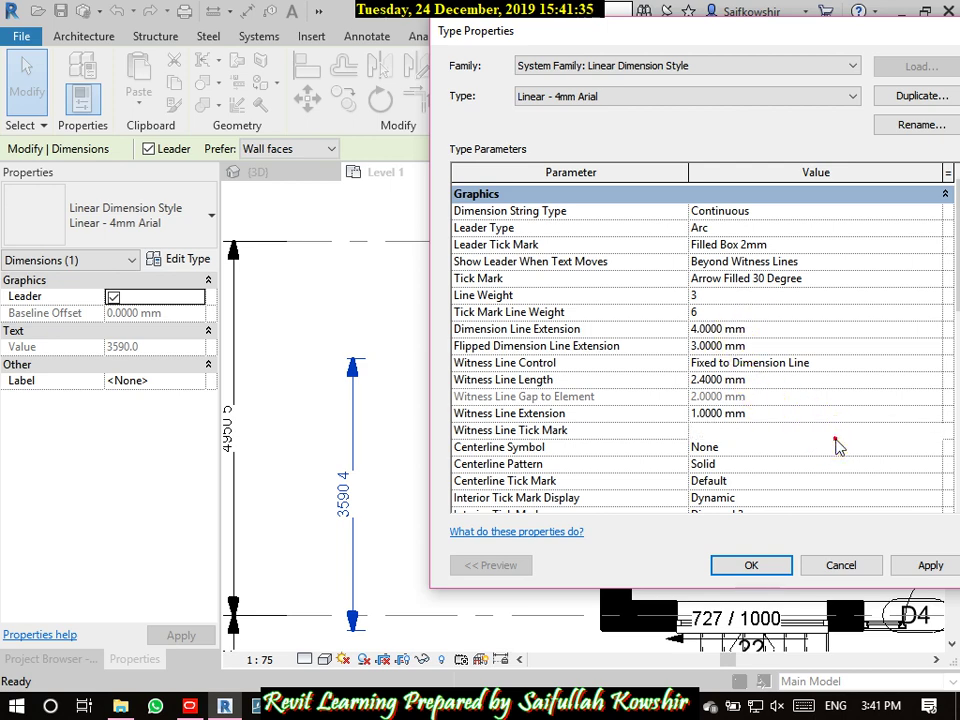
{"action": "left_click", "coordinate": [925, 567]}
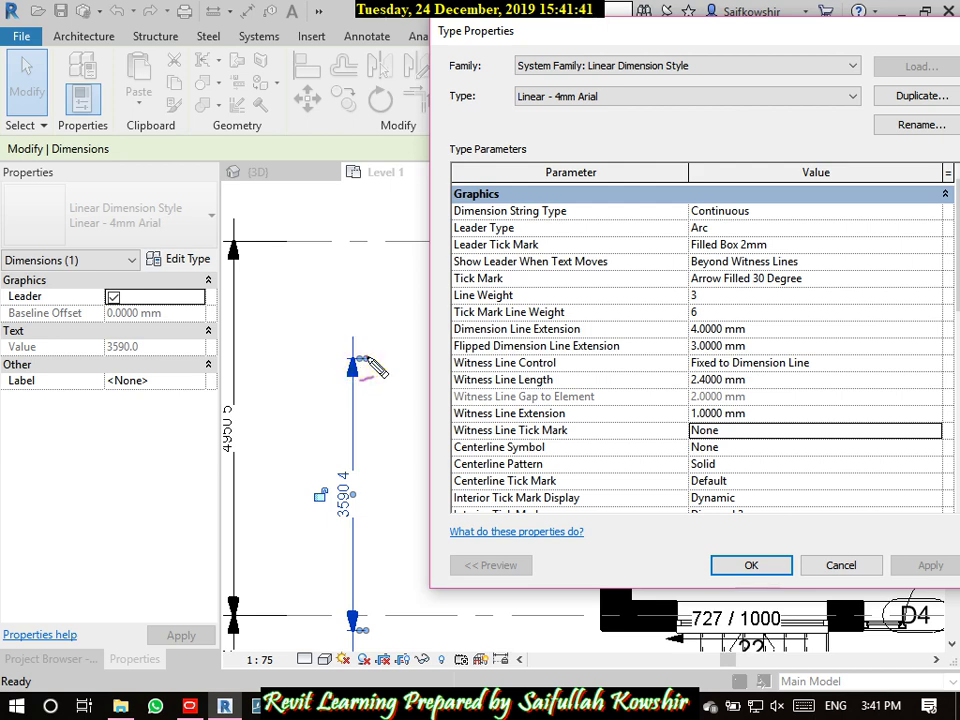
{"action": "left_click_drag", "start_coordinate": [384, 357], "coordinate": [400, 358]}
{"action": "mouse_move", "coordinate": [361, 420]}
{"action": "left_mouse_down"}
{"action": "mouse_move", "coordinate": [368, 386]}
{"action": "mouse_move", "coordinate": [355, 432]}
{"action": "mouse_move", "coordinate": [351, 360]}
{"action": "mouse_move", "coordinate": [315, 360]}
{"action": "mouse_move", "coordinate": [349, 356]}
{"action": "mouse_move", "coordinate": [355, 333]}
{"action": "left_mouse_up"}
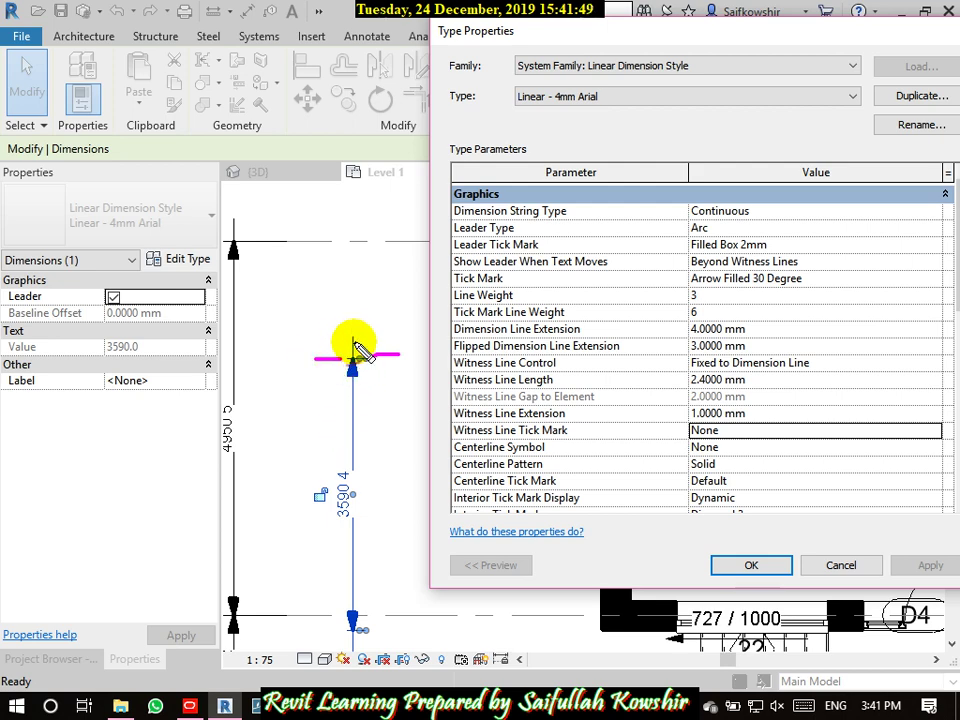
{"action": "left_click", "coordinate": [241, 237]}
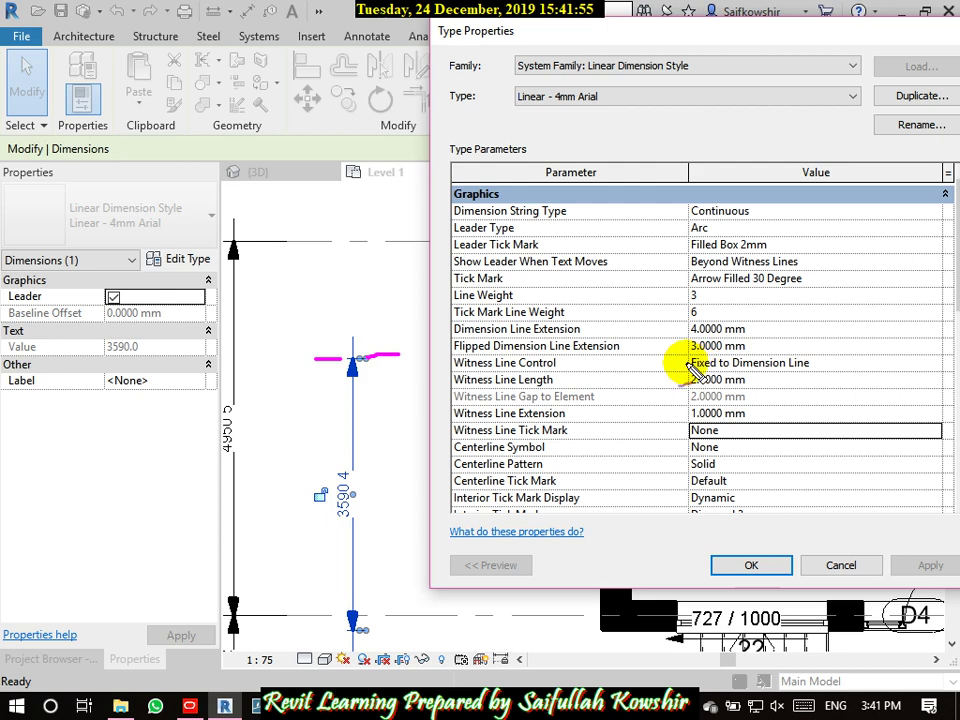
- Increase the Dimension Line Extension of the dimension type to 10 mm and apply it
{"action": "left_click", "coordinate": [758, 331]}
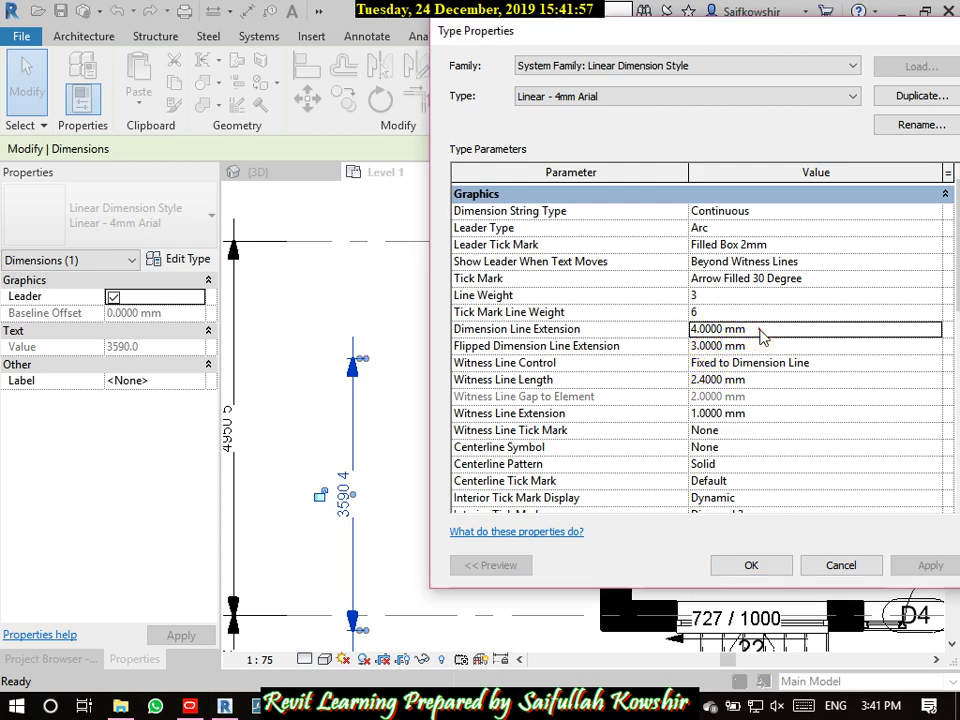
{"action": "double_click", "coordinate": [762, 331]}
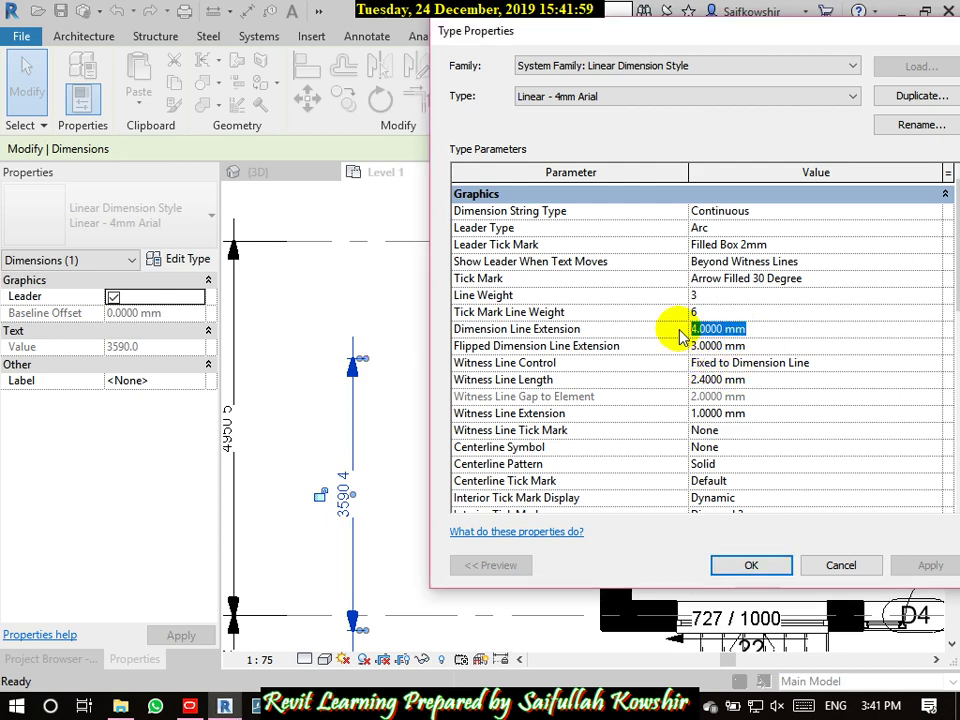
{"action": "type", "text": "10"}
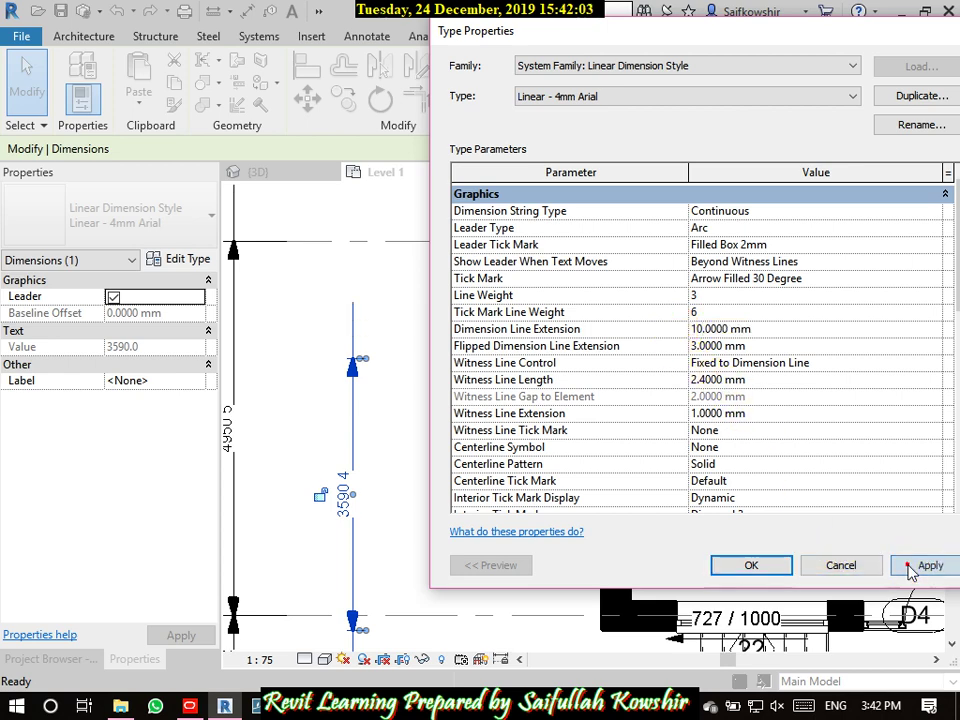
{"action": "left_click", "coordinate": [909, 567]}
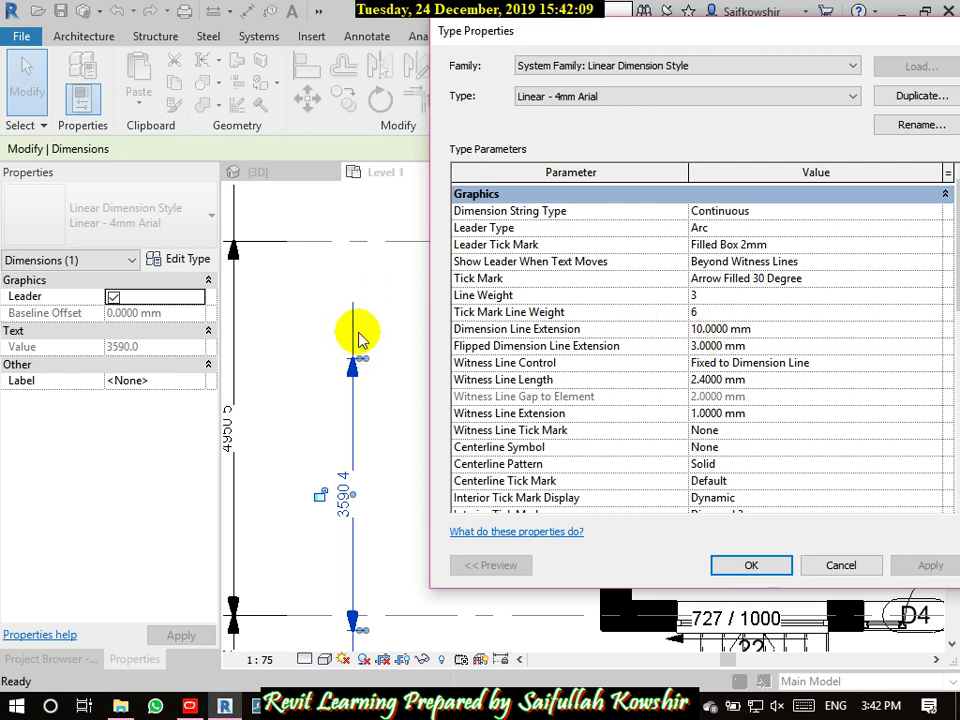
- Reset the Dimension Line Extension of the dimension type to 0 mm and apply the change
{"action": "left_click", "coordinate": [764, 330]}
{"action": "double_click", "coordinate": [764, 330]}
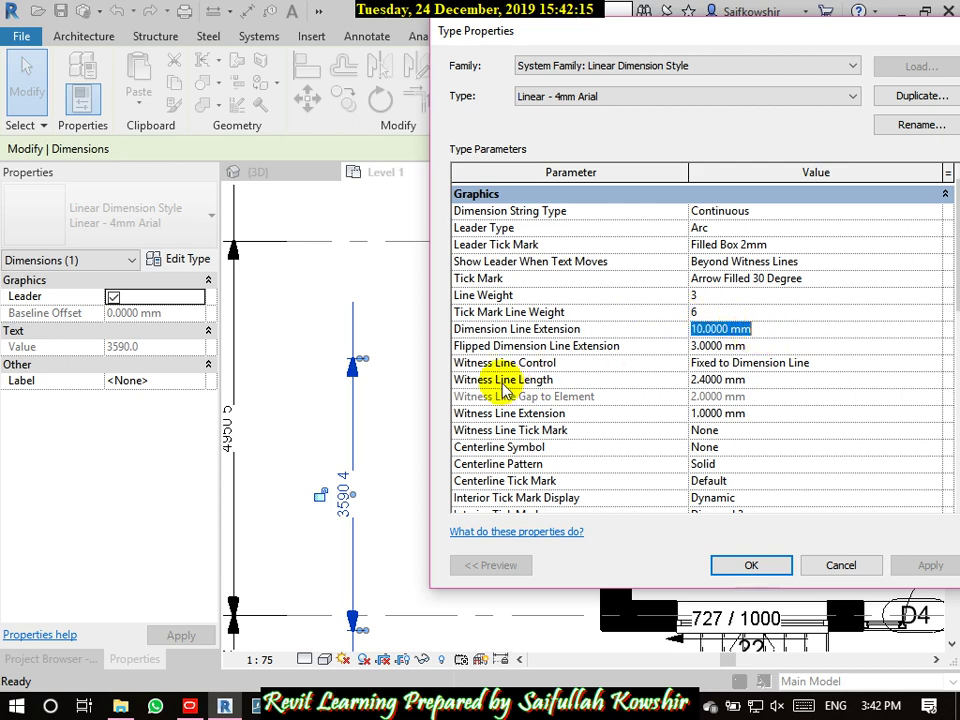
{"action": "type", "text": "0"}
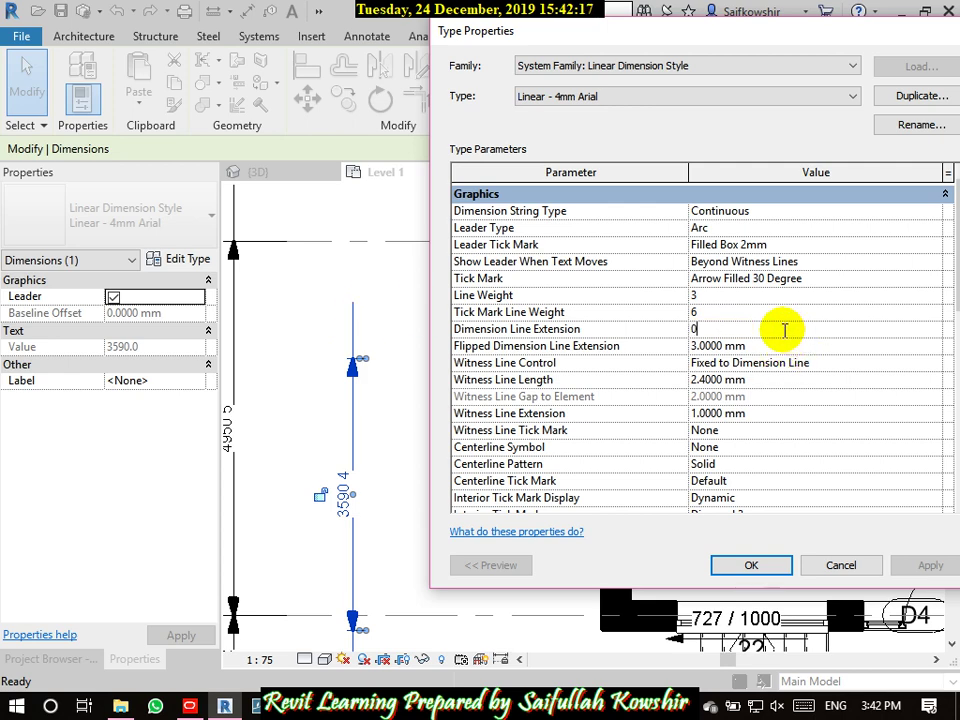
{"action": "left_click", "coordinate": [913, 567]}
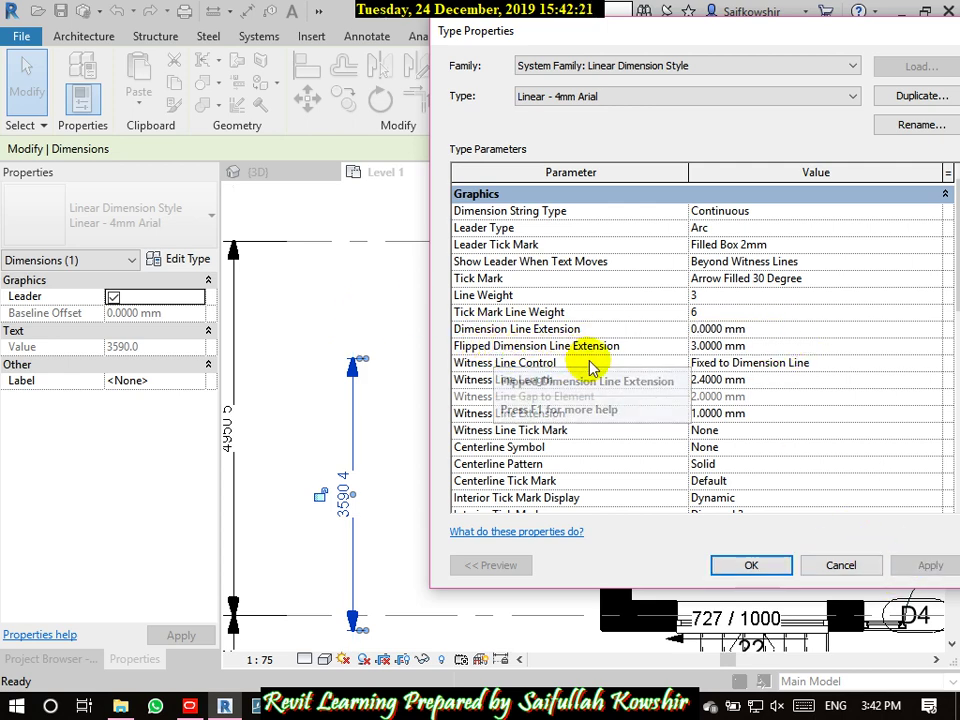
- Set the Flipped Dimension Line Extension of the Linear - 4mm Arial type to 0 mm and apply it
{"action": "left_click", "coordinate": [760, 343]}
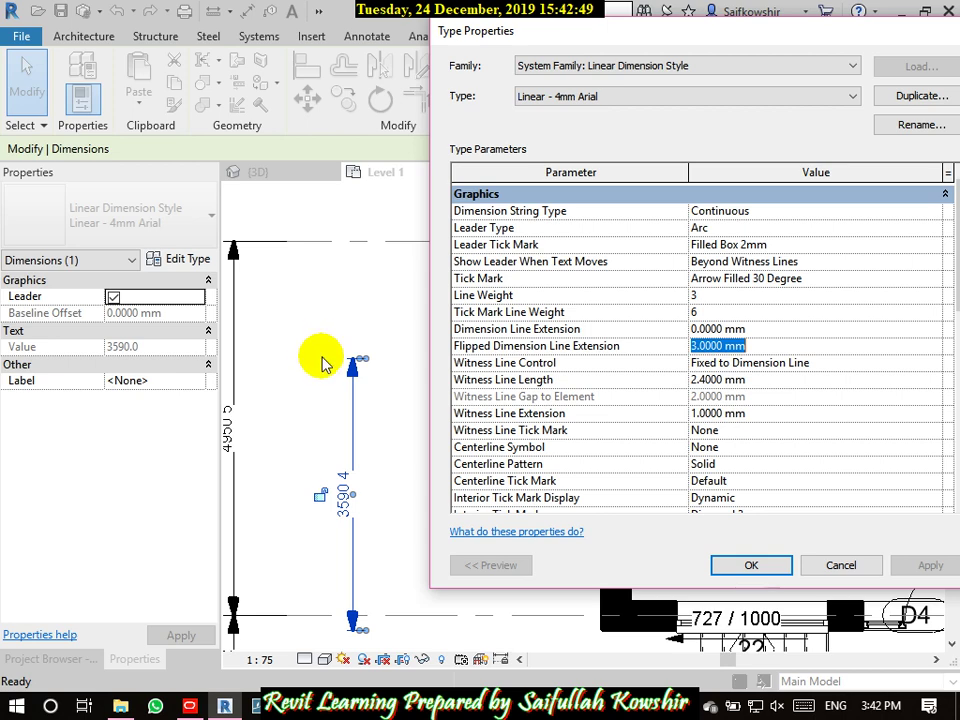
{"action": "left_click", "coordinate": [764, 380]}
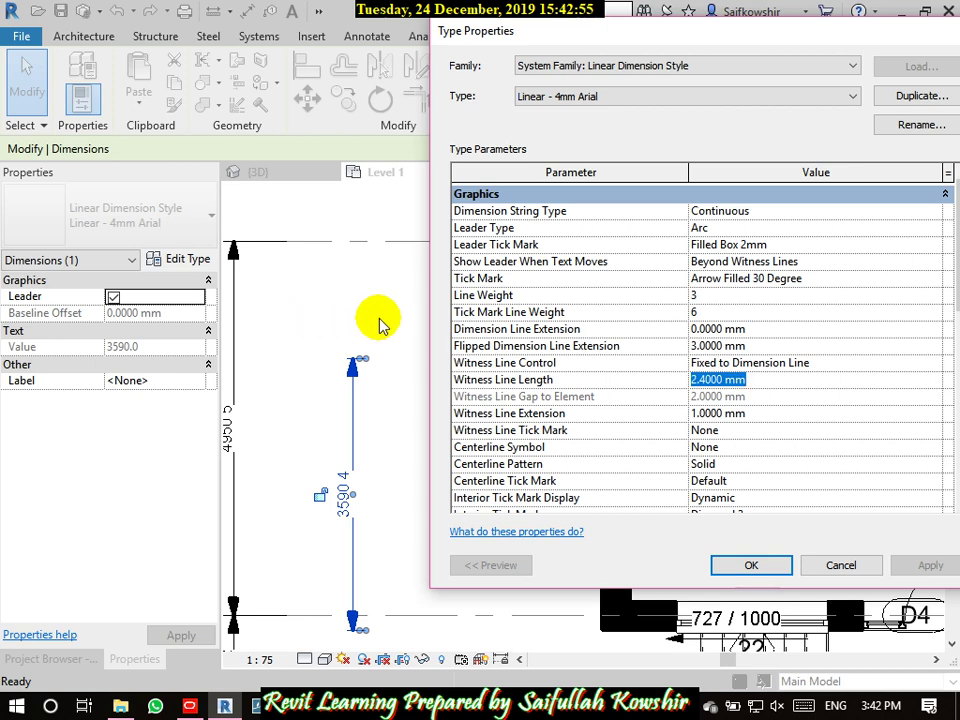
{"action": "left_click", "coordinate": [762, 345]}
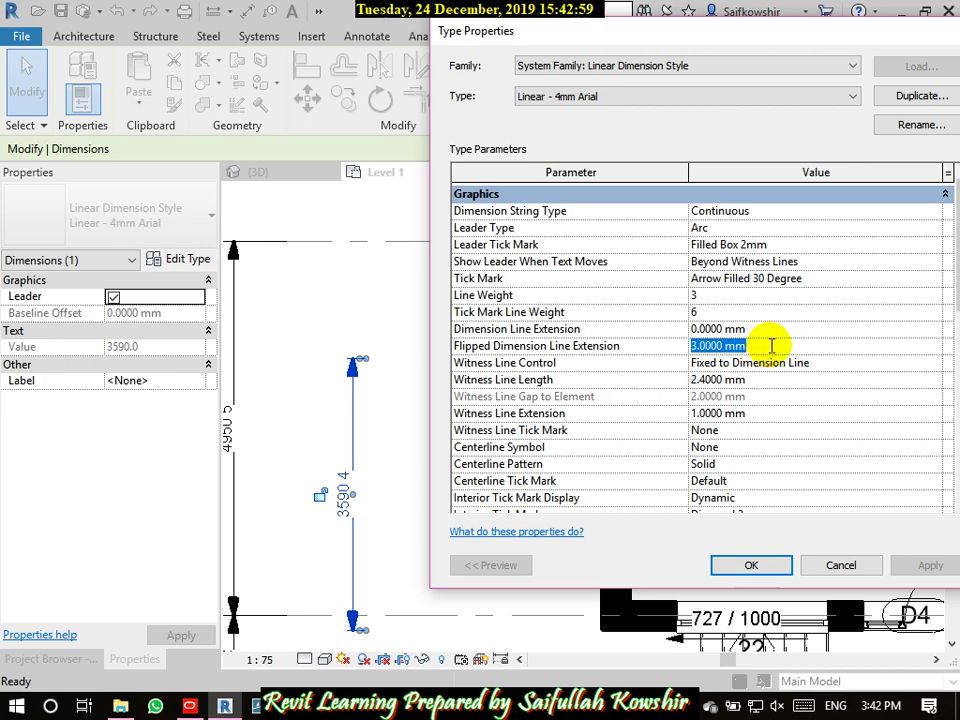
{"action": "type", "text": "0"}
{"action": "left_click", "coordinate": [912, 566]}
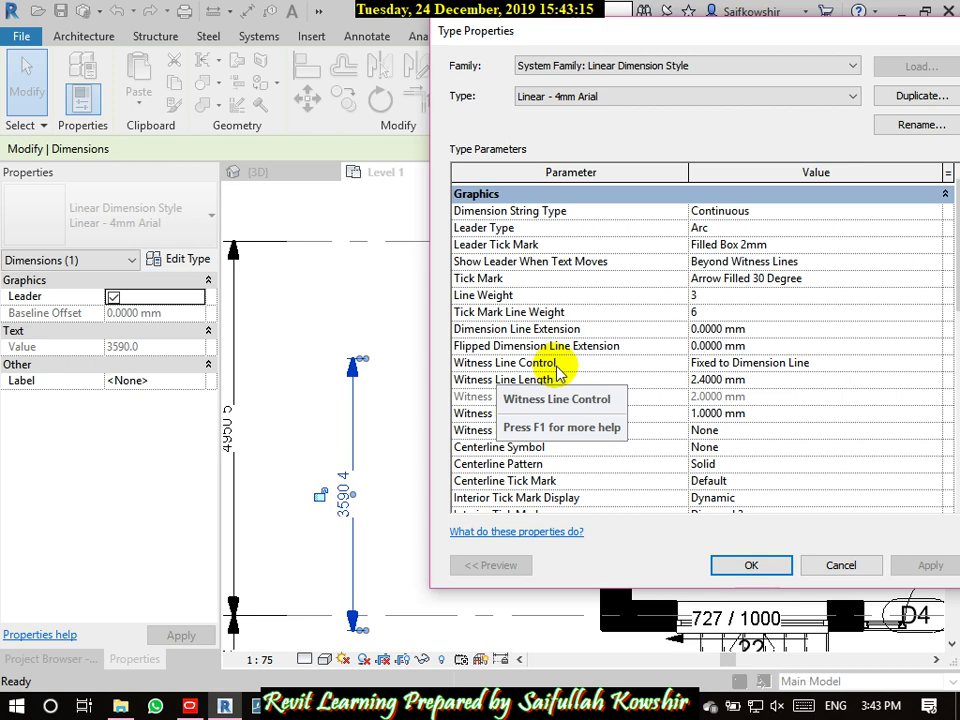
- Change the Witness Line Control of the dimension type to Gap to Element and apply it with the window 20 wall in view
{"action": "left_click", "coordinate": [760, 366]}
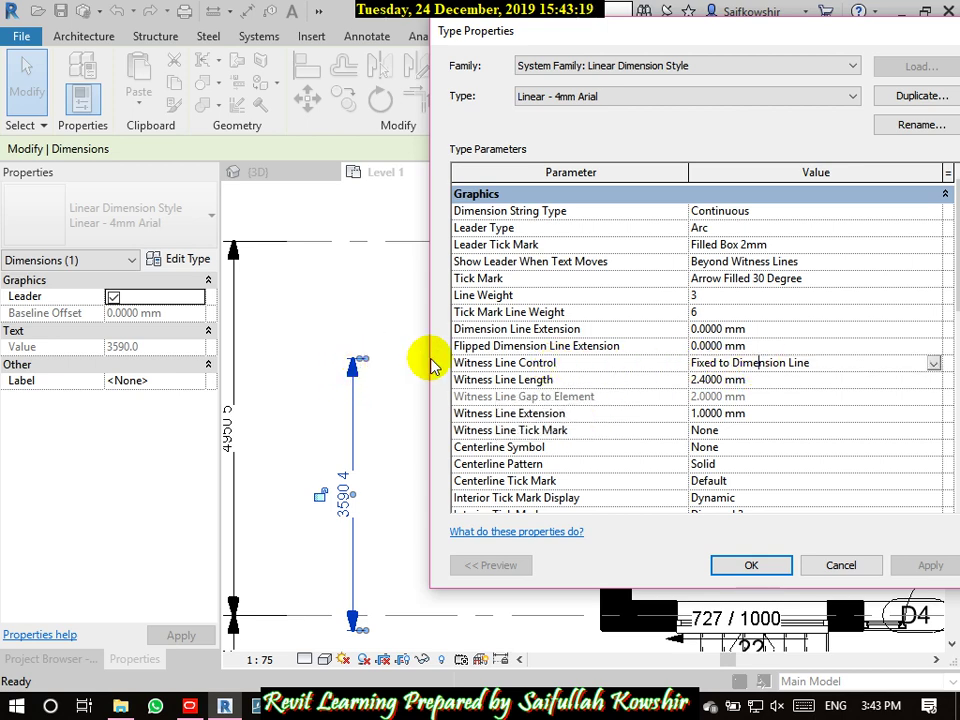
{"action": "left_click", "coordinate": [933, 364]}
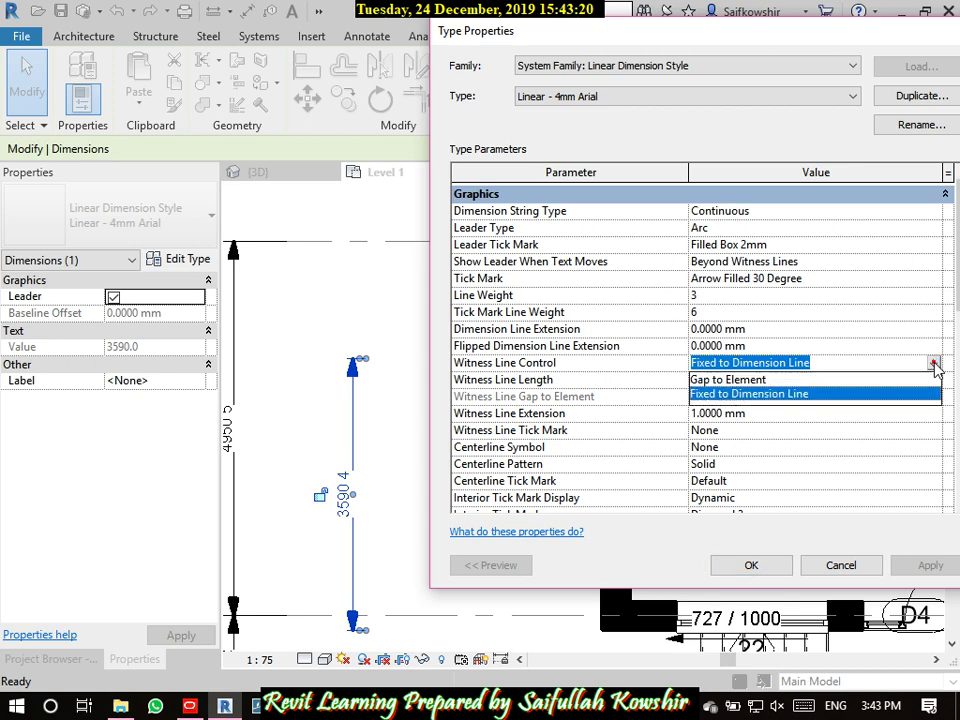
{"action": "left_click", "coordinate": [698, 380]}
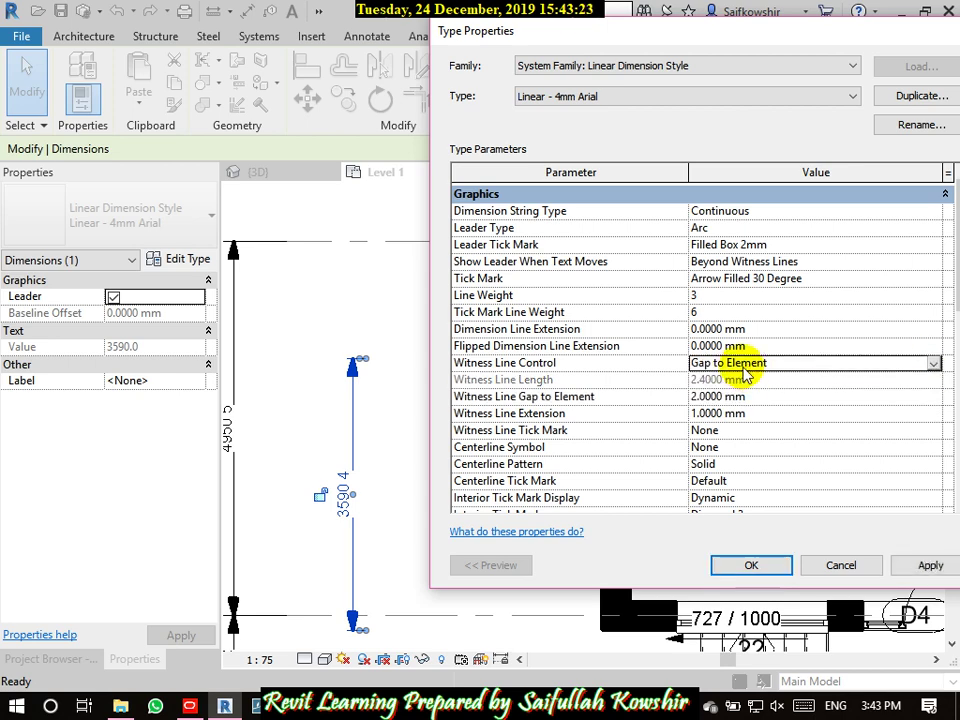
{"action": "left_click_drag", "start_coordinate": [739, 39], "coordinate": [590, 42]}
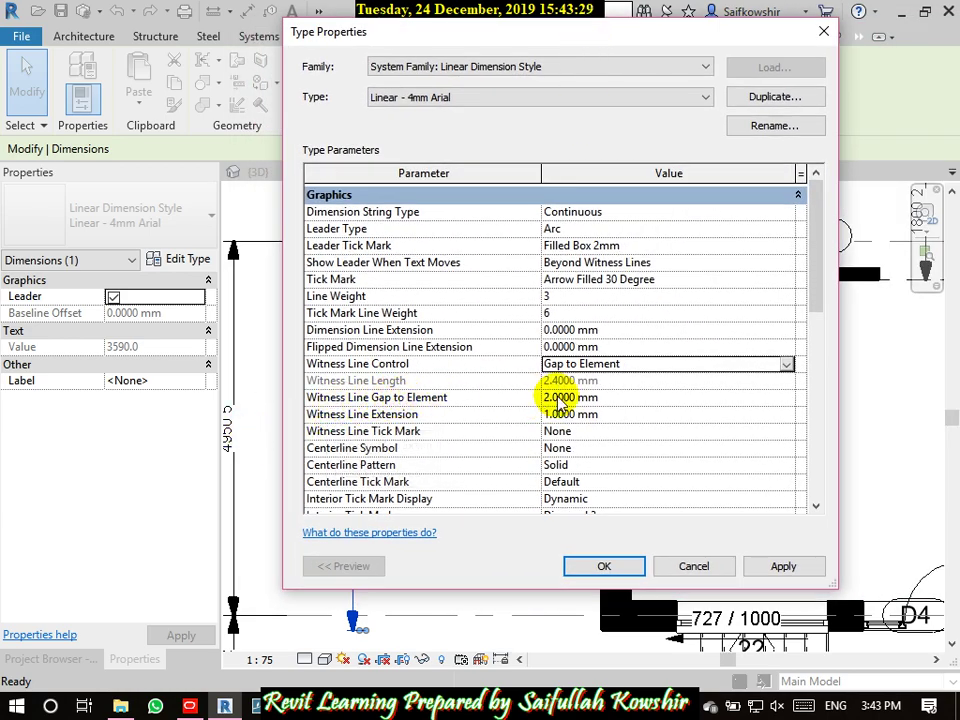
{"action": "left_click_drag", "start_coordinate": [701, 32], "coordinate": [259, 64]}
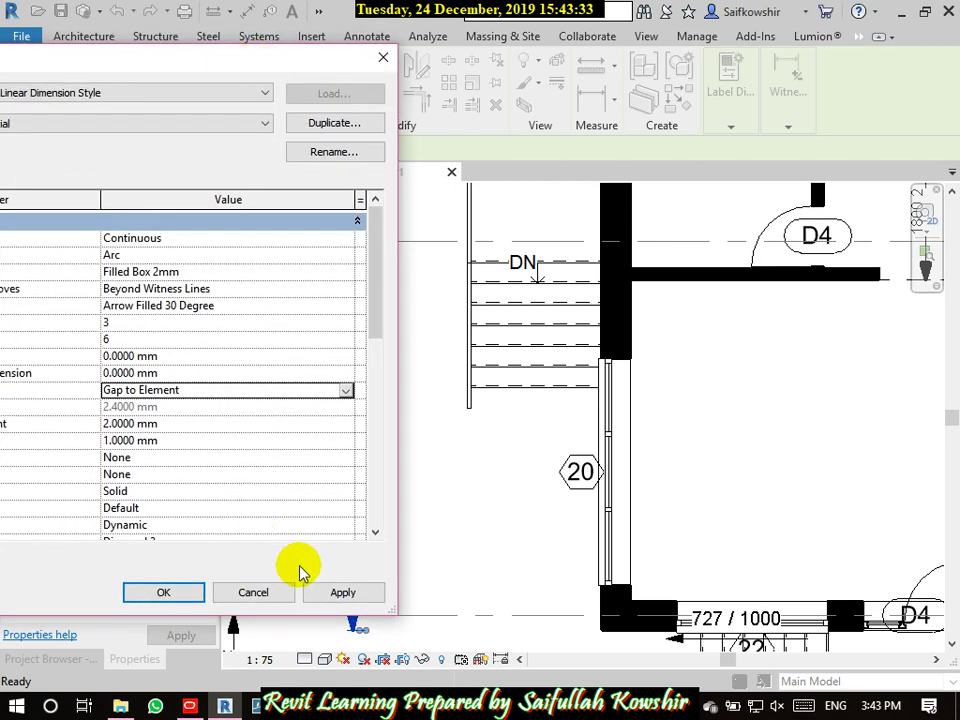
{"action": "left_click", "coordinate": [327, 592]}
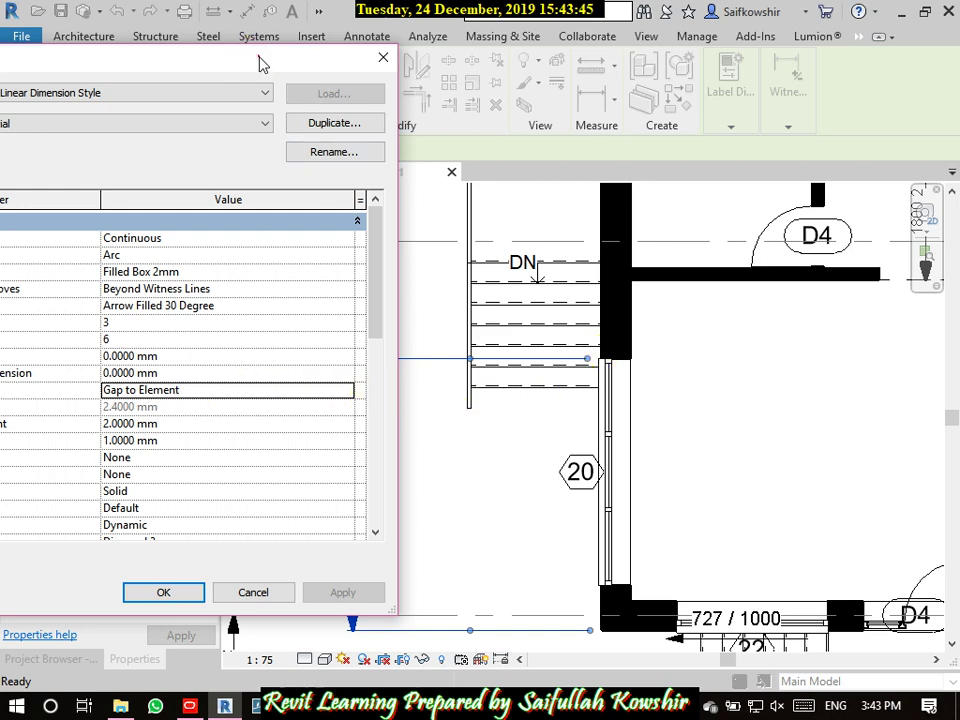
- Set the Witness Line Gap to Element of the dimension type to 5 mm and apply it
{"action": "left_click_drag", "start_coordinate": [259, 58], "coordinate": [440, 46]}
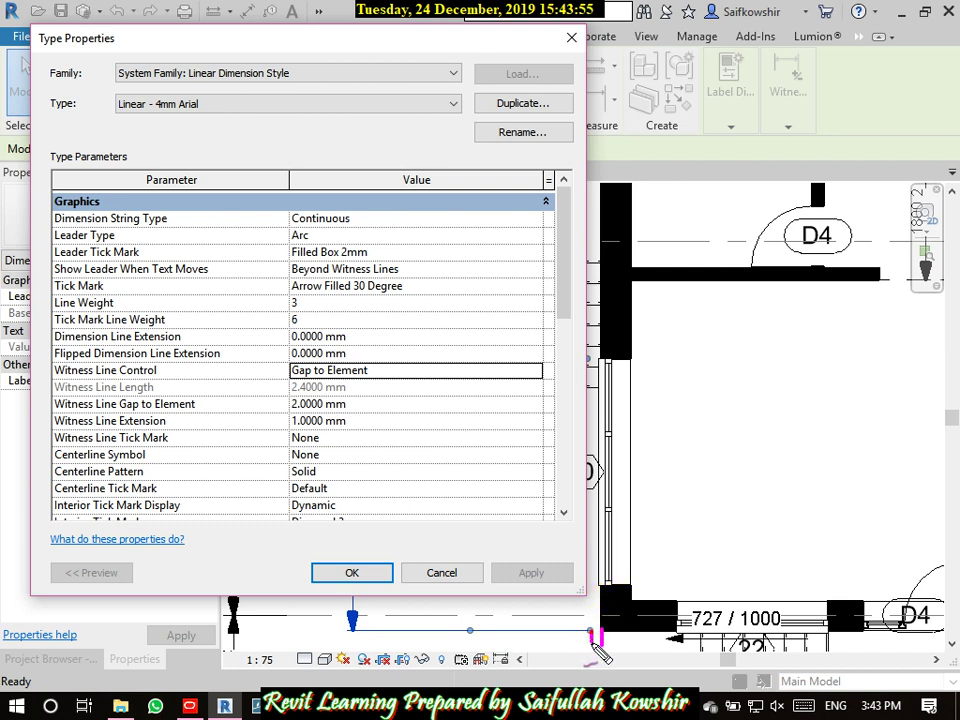
{"action": "left_click", "coordinate": [590, 633]}
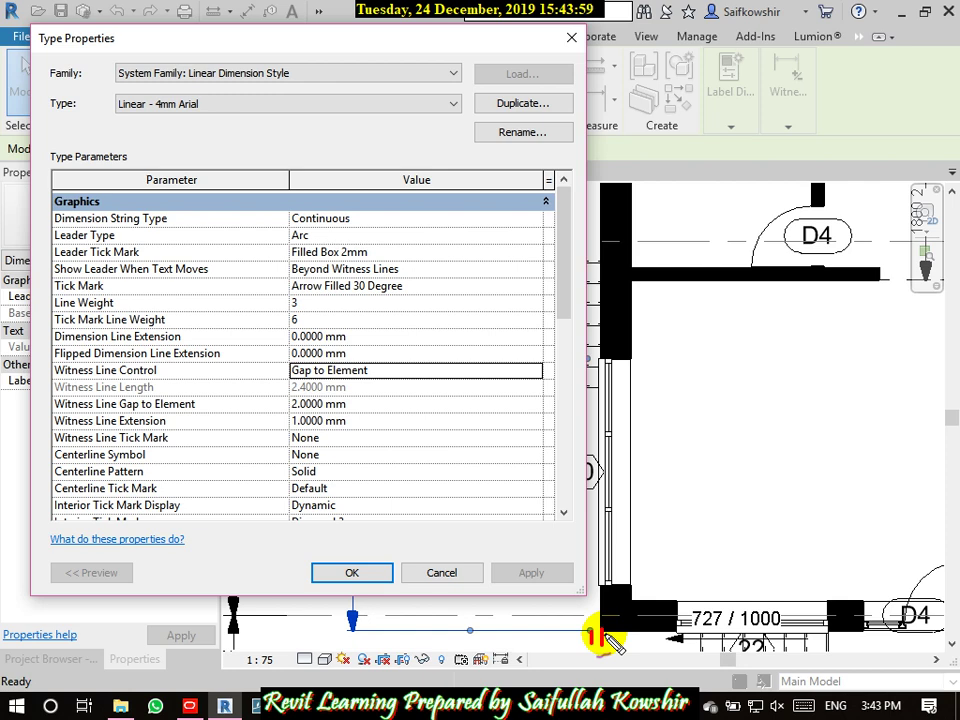
{"action": "left_click", "coordinate": [370, 404]}
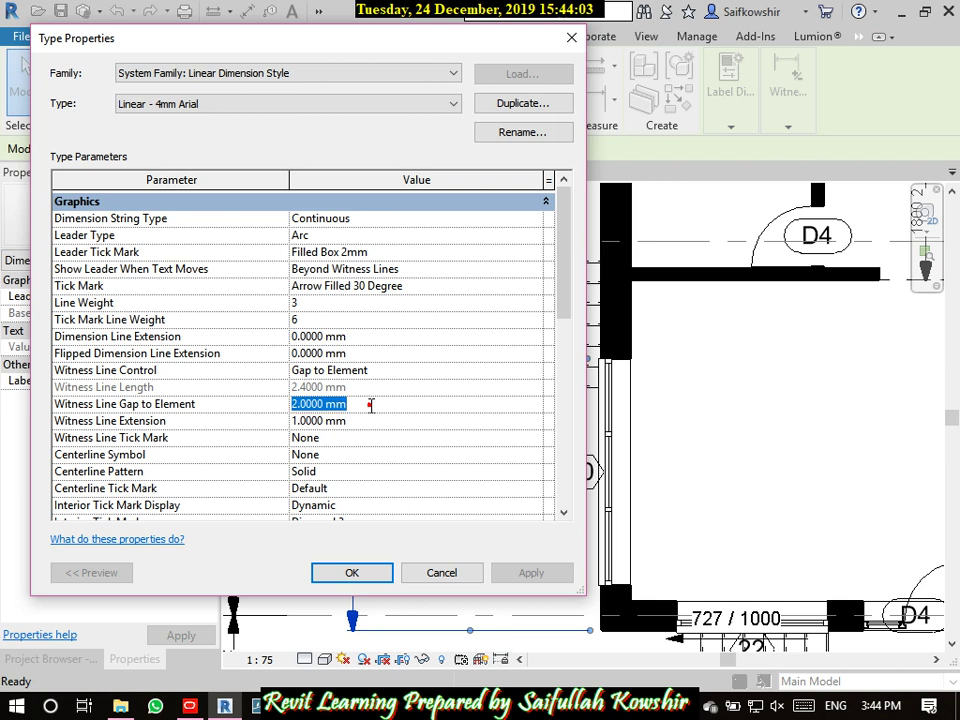
{"action": "type", "text": "5"}
{"action": "key", "text": "Tab"}
{"action": "left_click", "coordinate": [375, 420]}
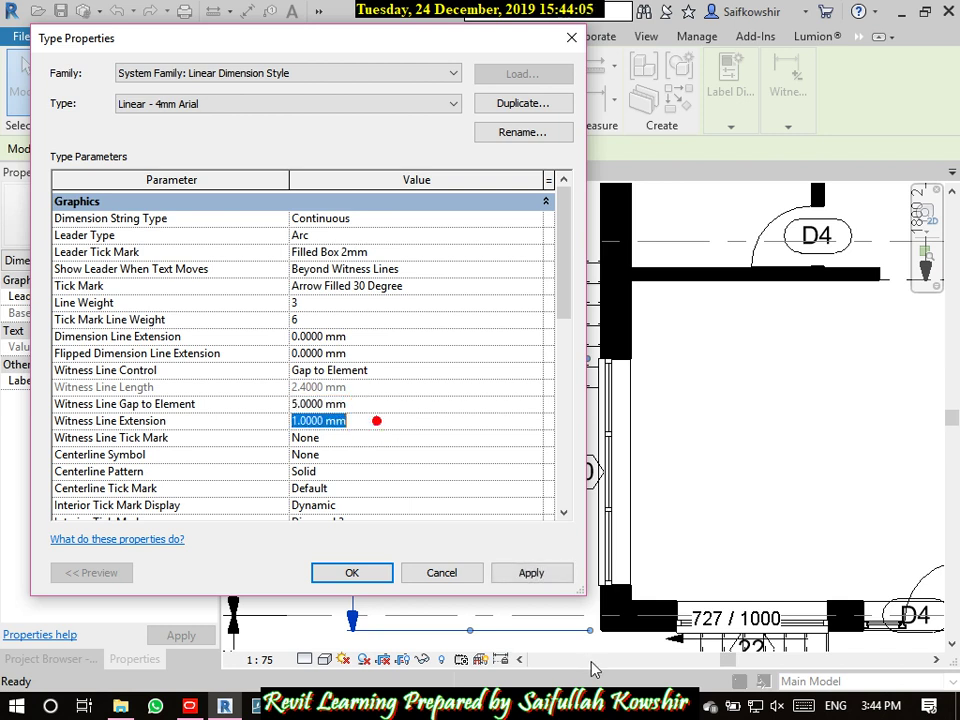
{"action": "left_click", "coordinate": [528, 574]}
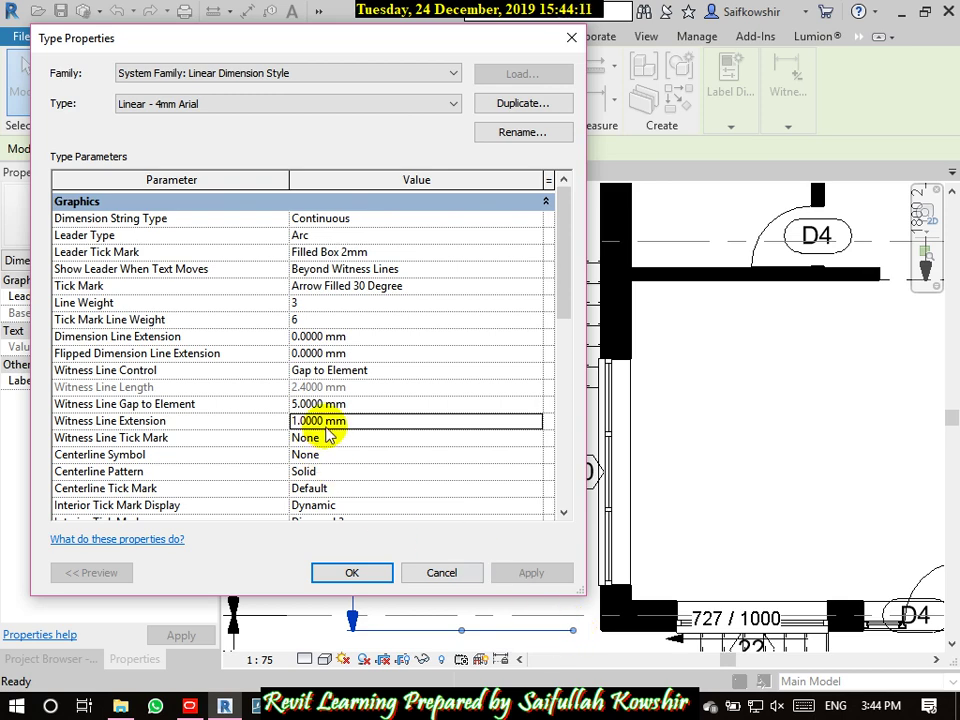
{"action": "left_click_drag", "start_coordinate": [321, 39], "coordinate": [551, 20]}
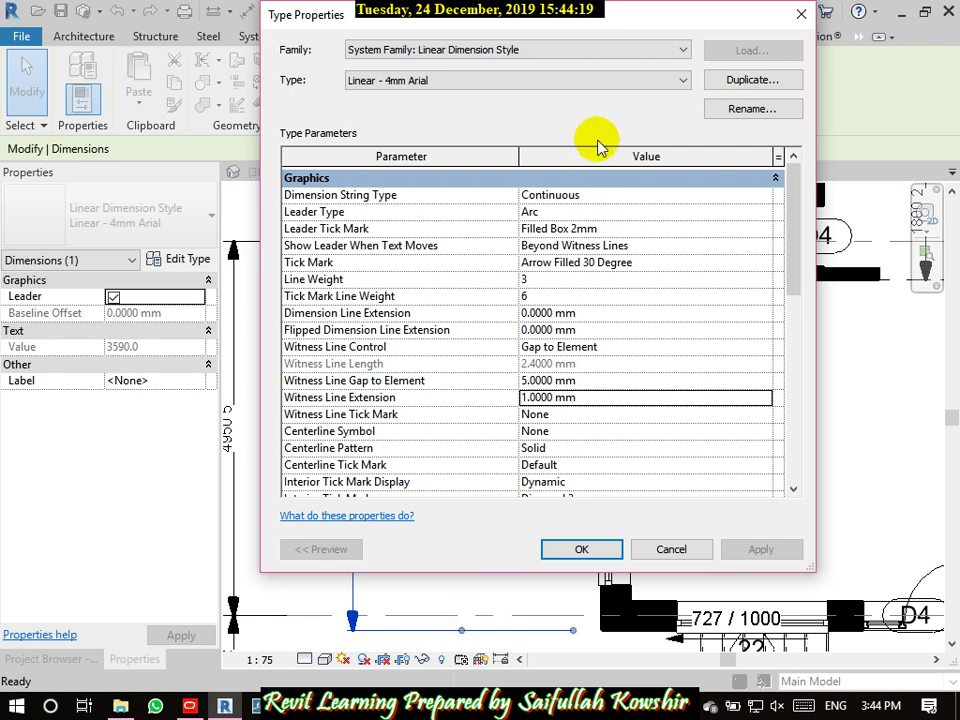
{"action": "left_click_drag", "start_coordinate": [528, 18], "coordinate": [710, 18]}
{"action": "left_click", "coordinate": [463, 632]}
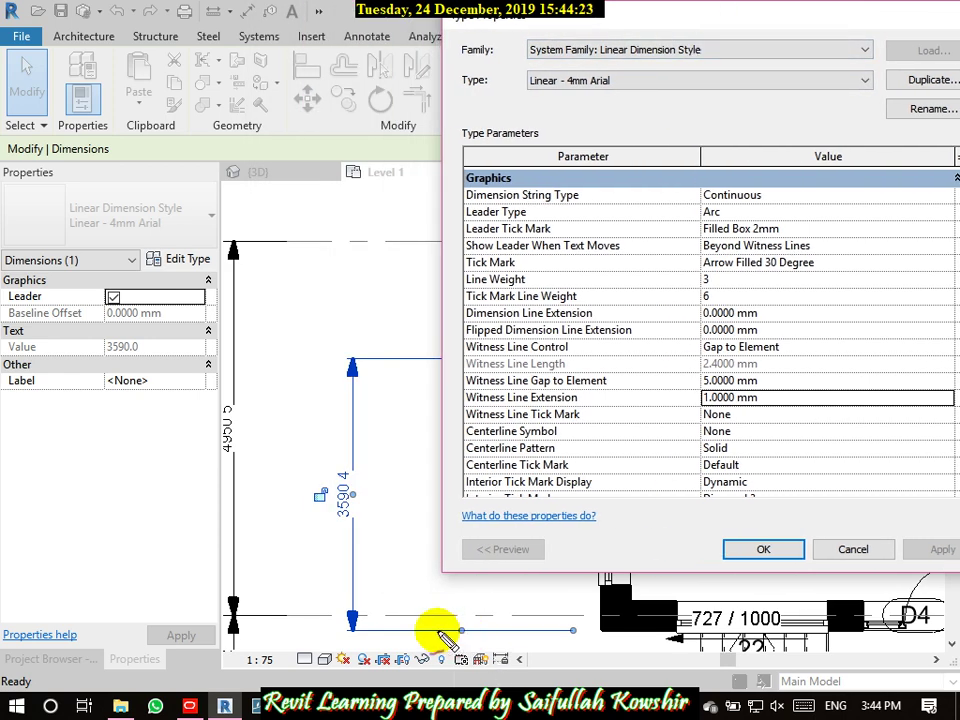
{"action": "left_click_drag", "start_coordinate": [436, 620], "coordinate": [424, 640]}
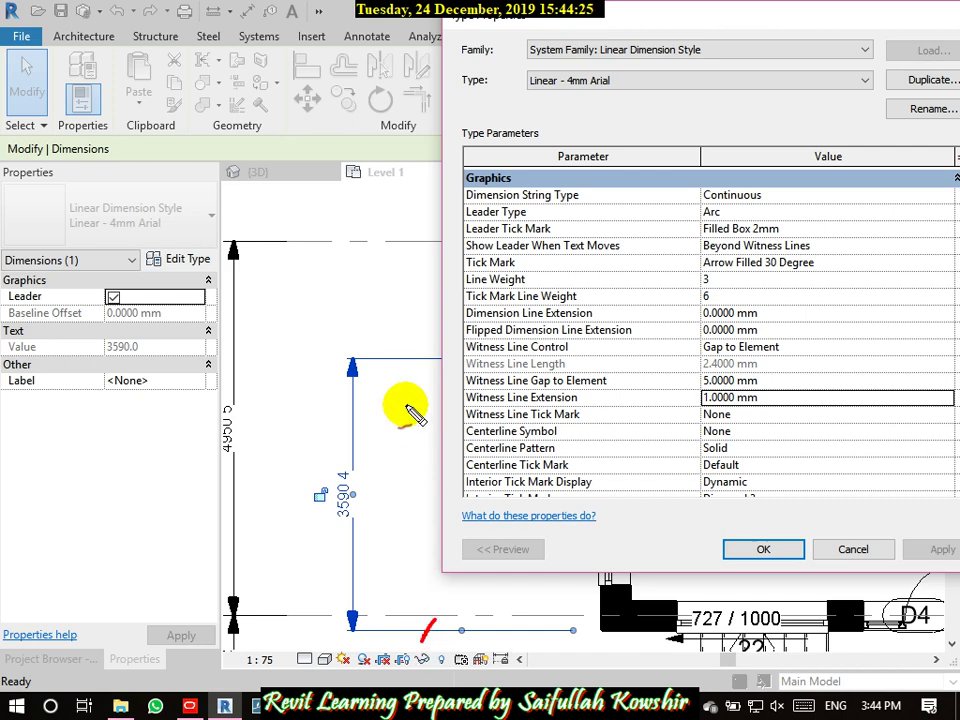
{"action": "left_click_drag", "start_coordinate": [389, 379], "coordinate": [404, 346]}
{"action": "left_click_drag", "start_coordinate": [383, 405], "coordinate": [395, 400]}
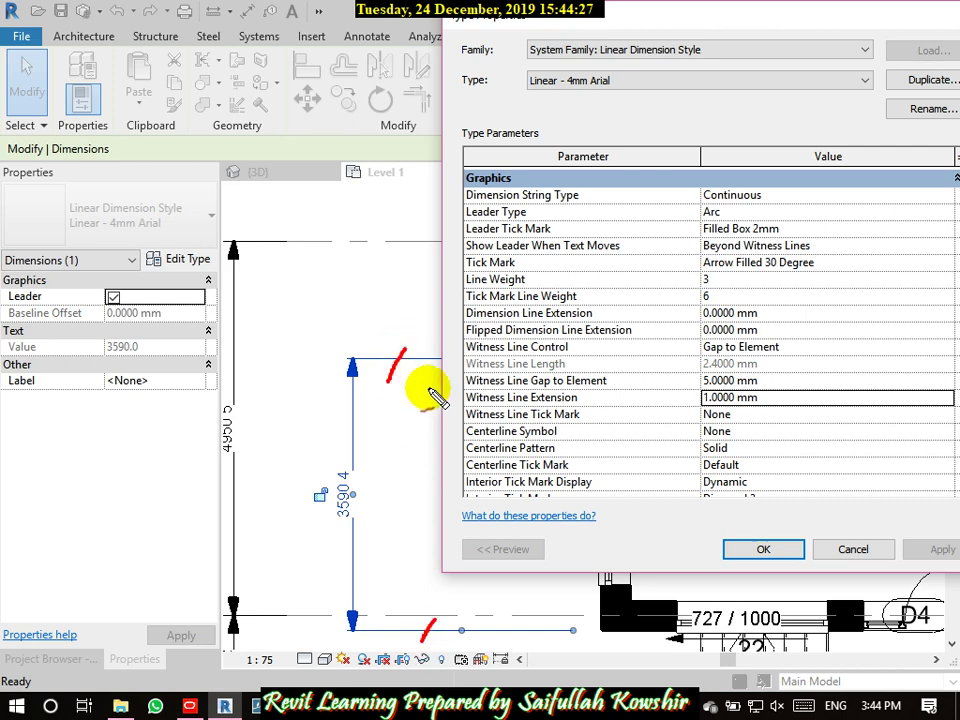
- Set the Witness Line Extension of the Linear - 4mm Arial type to 3 mm and apply it
{"action": "mouse_move", "coordinate": [571, 618]}
{"action": "left_mouse_down"}
{"action": "mouse_move", "coordinate": [572, 638]}
{"action": "mouse_move", "coordinate": [600, 621]}
{"action": "mouse_move", "coordinate": [578, 640]}
{"action": "left_mouse_up"}
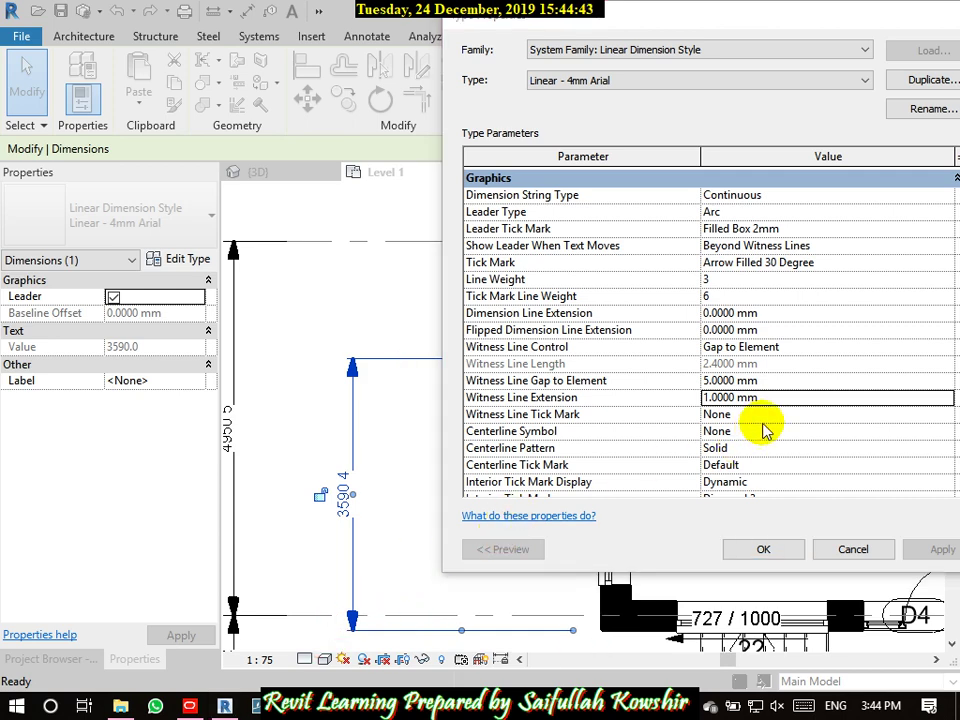
{"action": "left_click", "coordinate": [804, 397]}
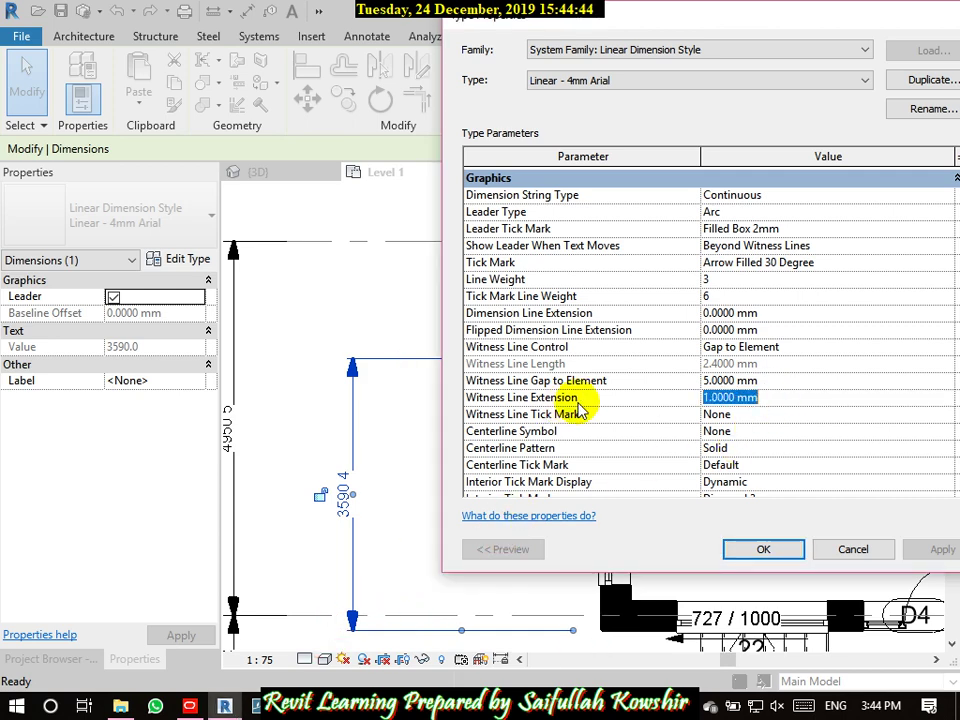
{"action": "type", "text": "3"}
{"action": "left_click", "coordinate": [748, 414]}
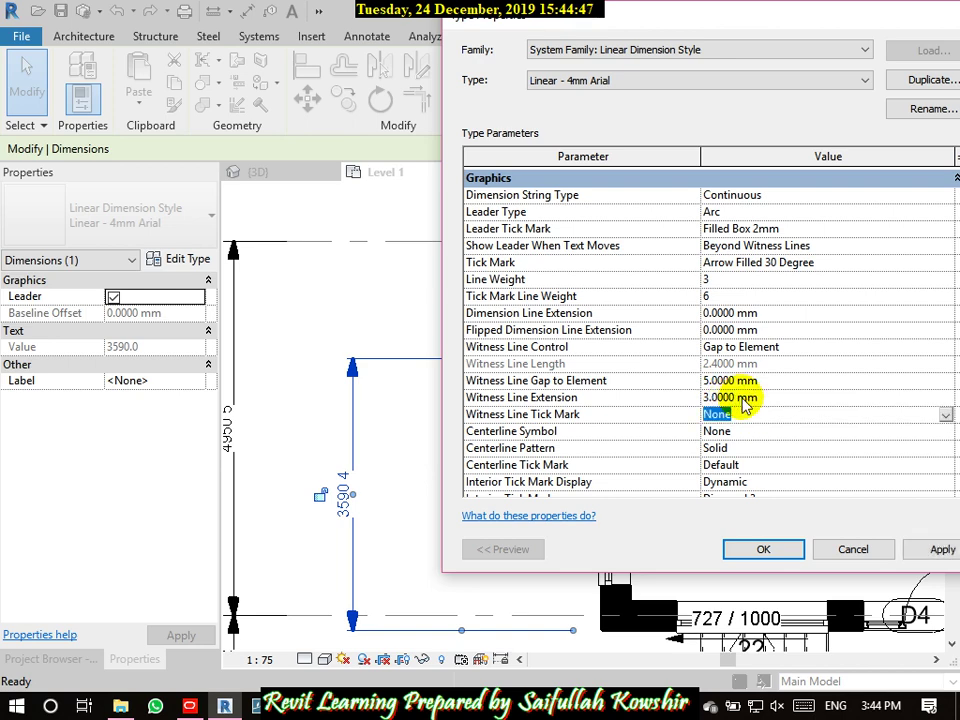
{"action": "left_click", "coordinate": [927, 556]}
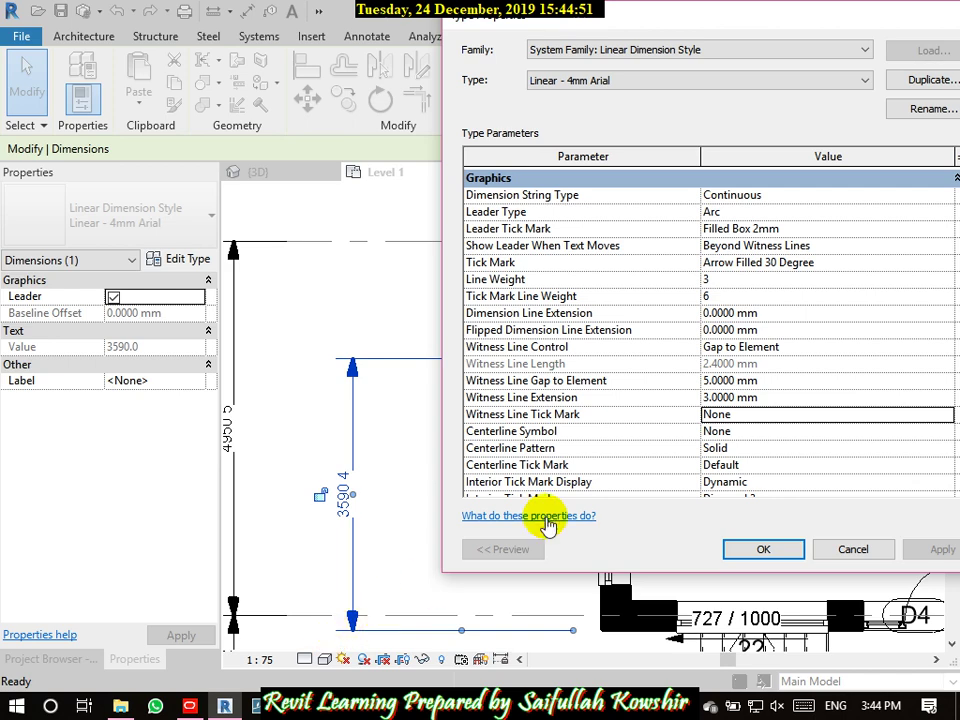
- Set the Witness Line Extension of the dimension type to 5 mm and apply the change
{"action": "left_click", "coordinate": [764, 397]}
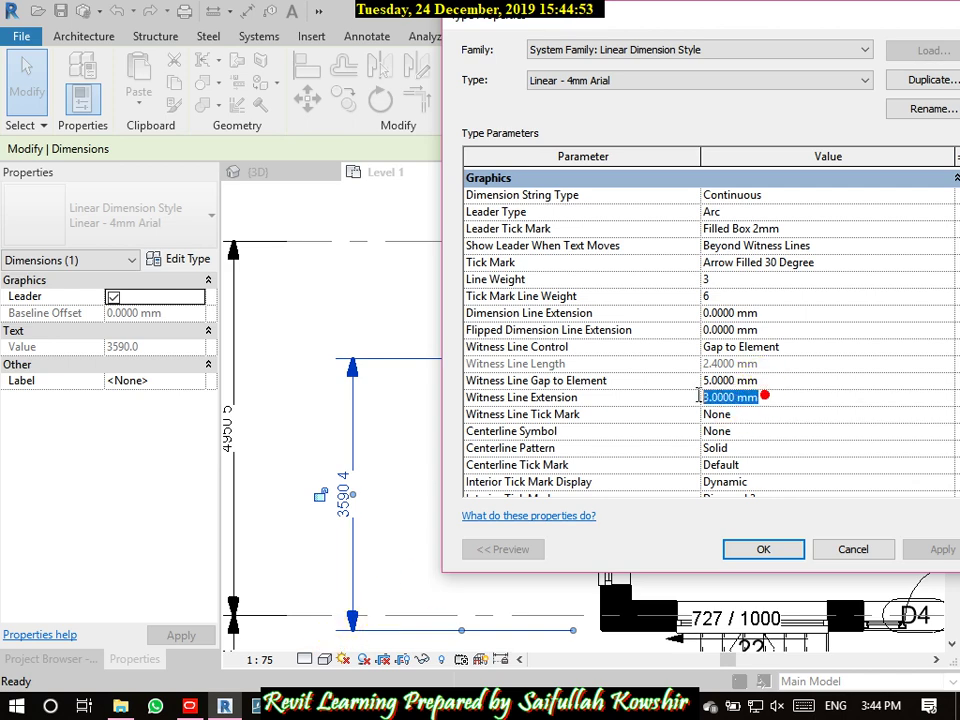
{"action": "type", "text": "5"}
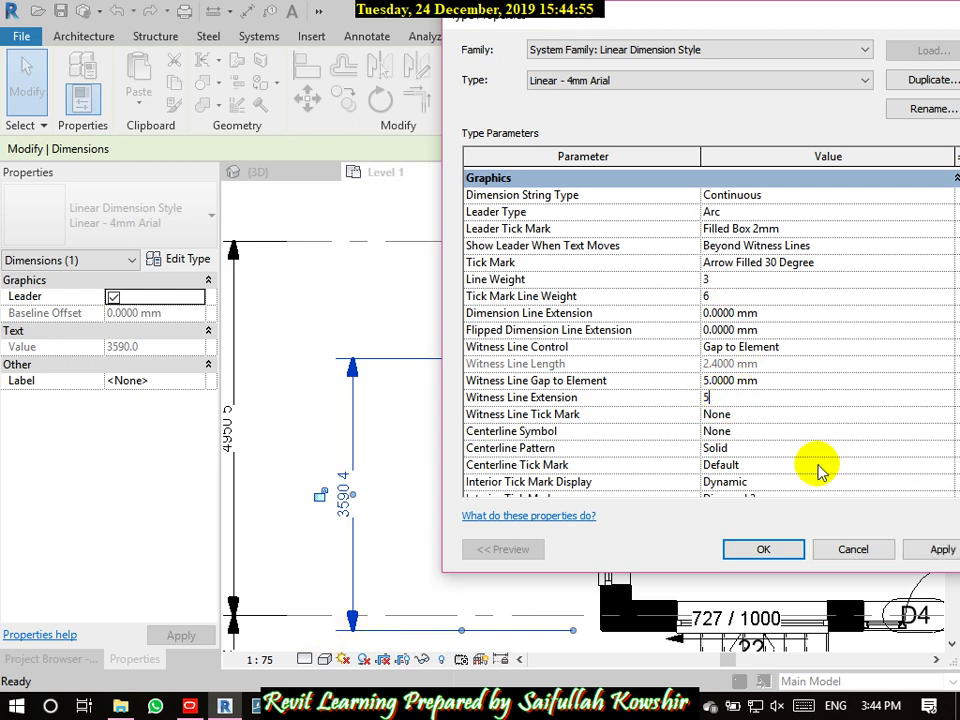
{"action": "left_click", "coordinate": [930, 552]}
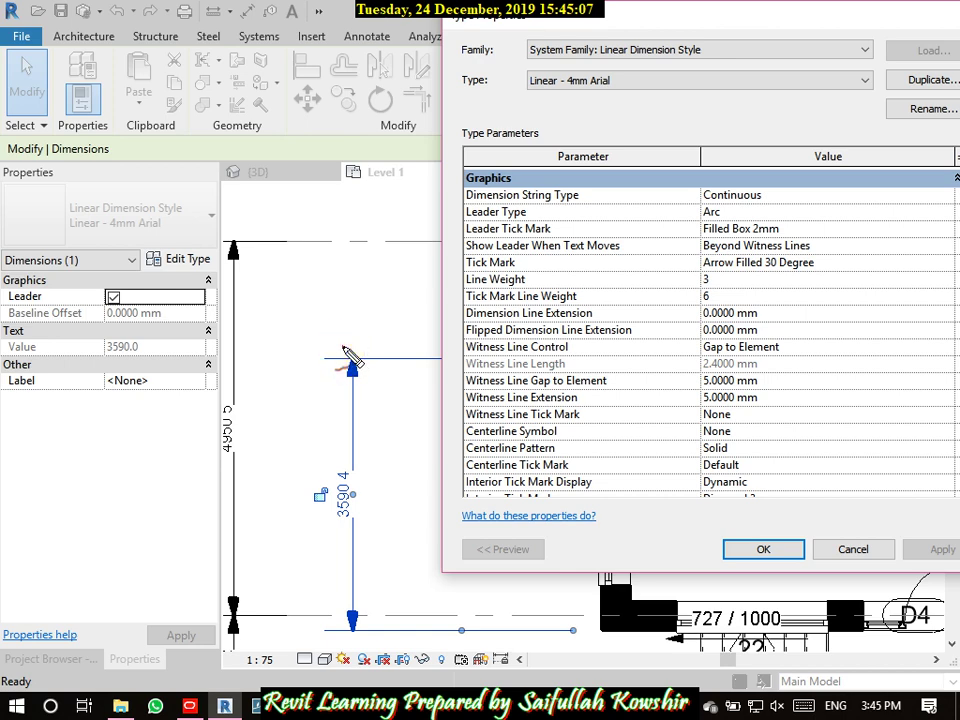
{"action": "left_click_drag", "start_coordinate": [343, 348], "coordinate": [358, 376]}
{"action": "left_click_drag", "start_coordinate": [338, 617], "coordinate": [358, 637]}
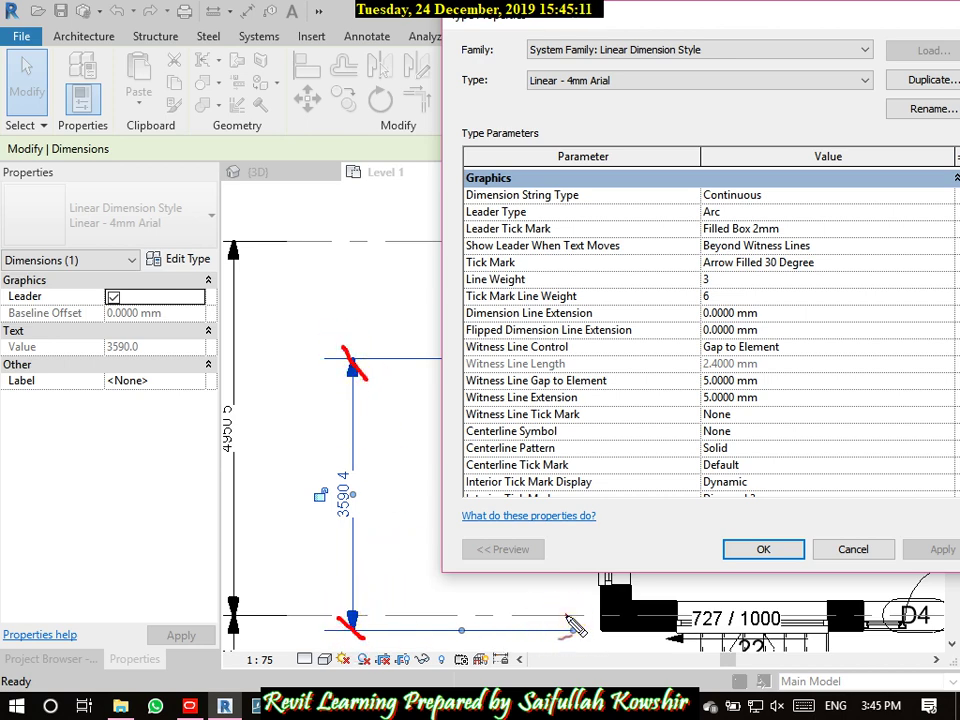
{"action": "left_click_drag", "start_coordinate": [576, 643], "coordinate": [578, 646]}
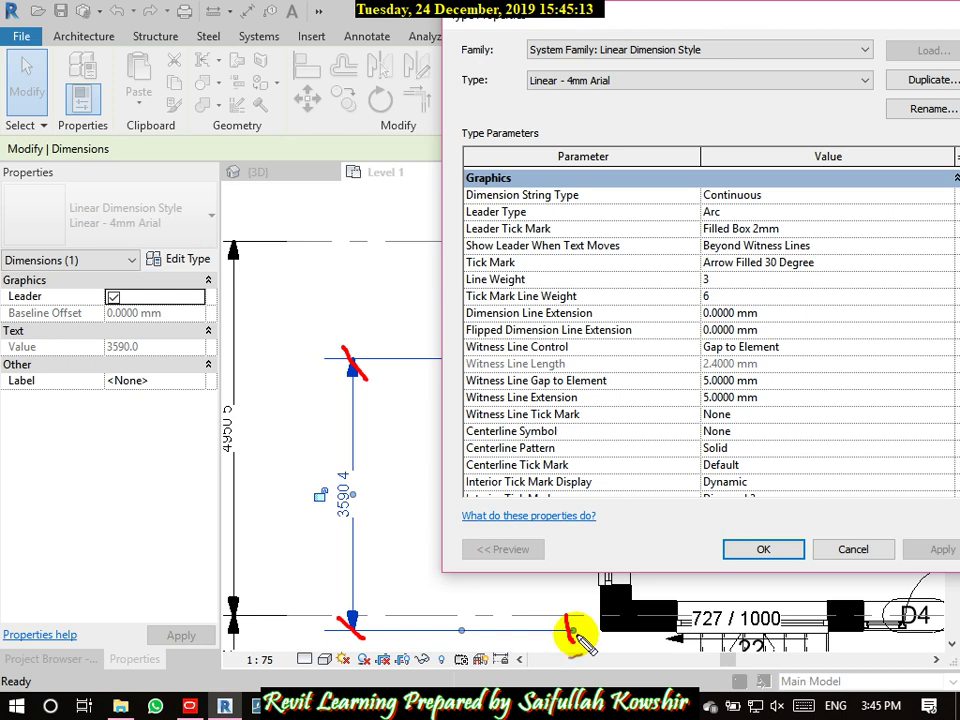
{"action": "key", "text": "Escape"}
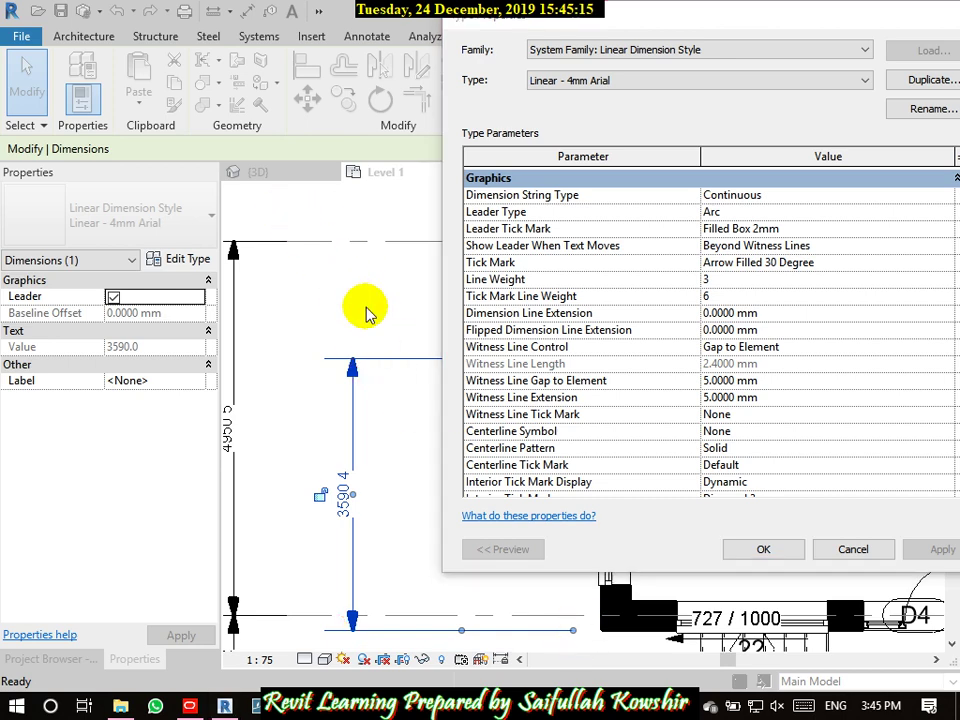
- Set the Witness Line Tick Mark of the dimension type to Arrow 30 Degree and apply it
{"action": "left_click", "coordinate": [735, 416]}
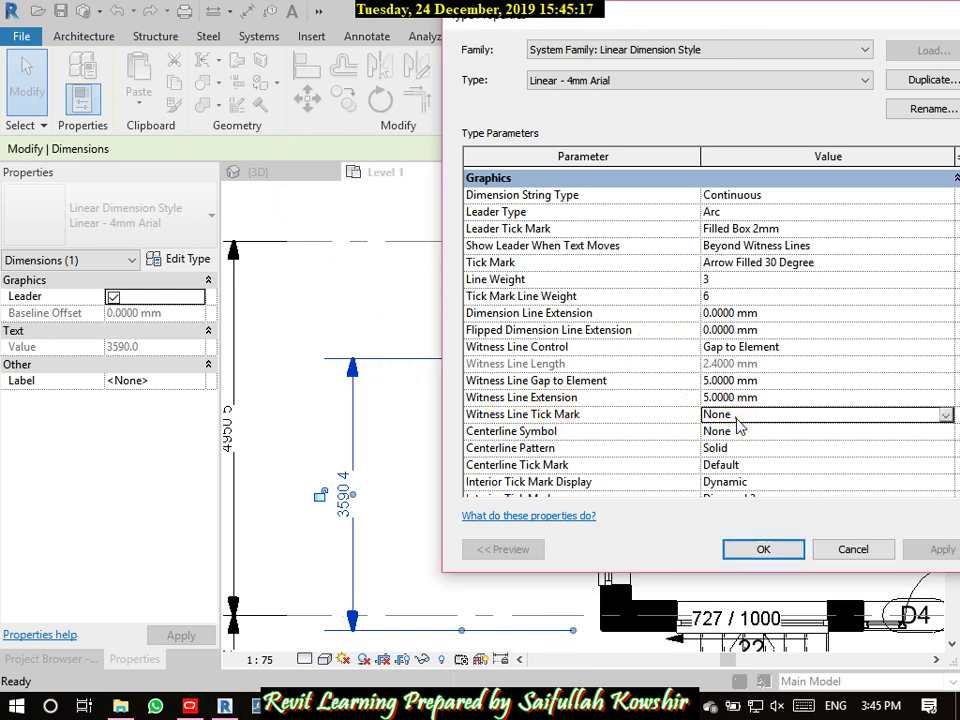
{"action": "left_click", "coordinate": [945, 414]}
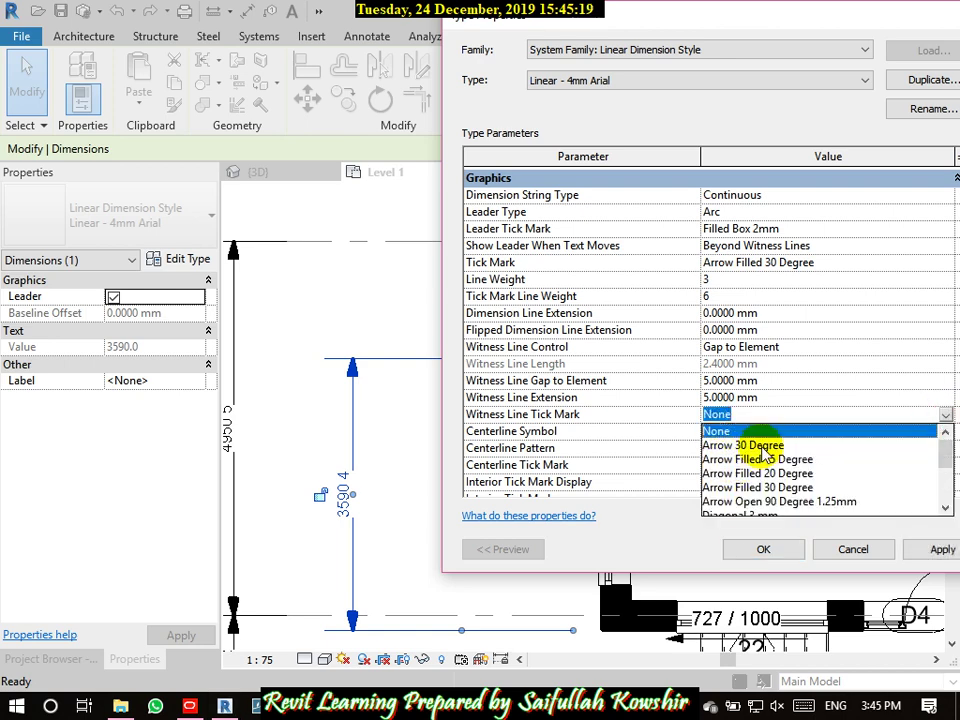
{"action": "left_click", "coordinate": [768, 445]}
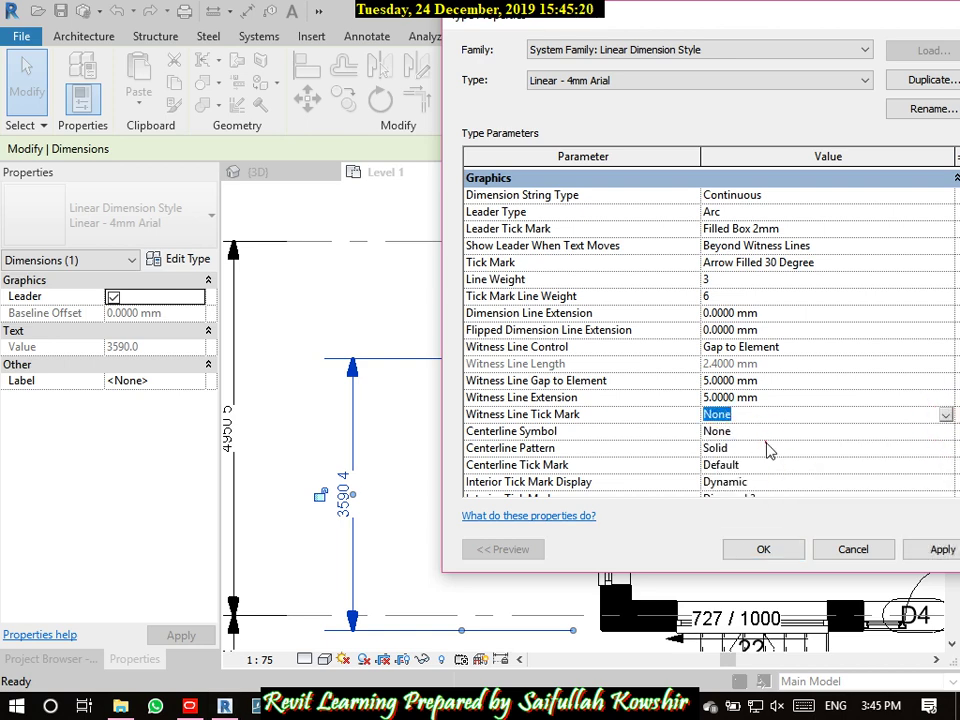
{"action": "left_click", "coordinate": [930, 550]}
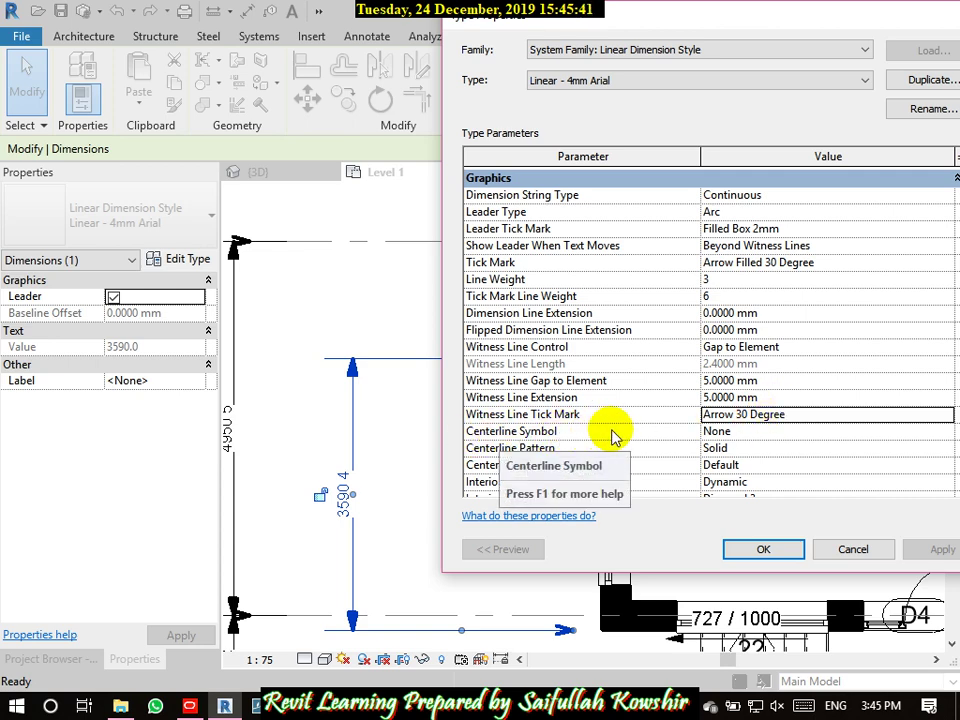
- Set the Centerline Symbol of the dimension type to M_Centreline, apply it and close the type properties
{"action": "left_click", "coordinate": [765, 433]}
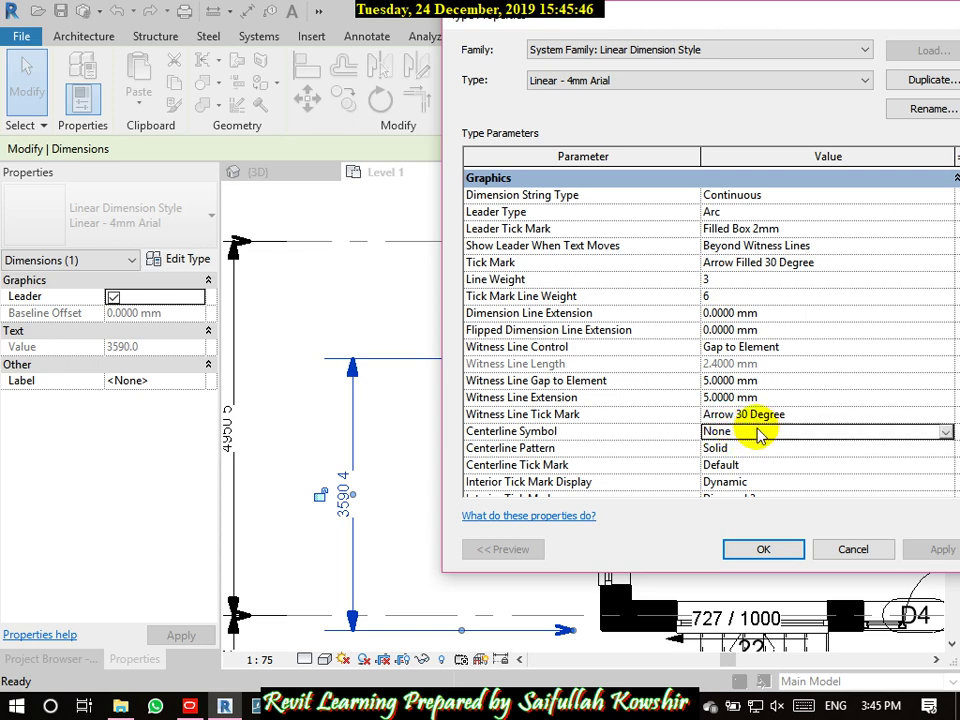
{"action": "left_click", "coordinate": [946, 432]}
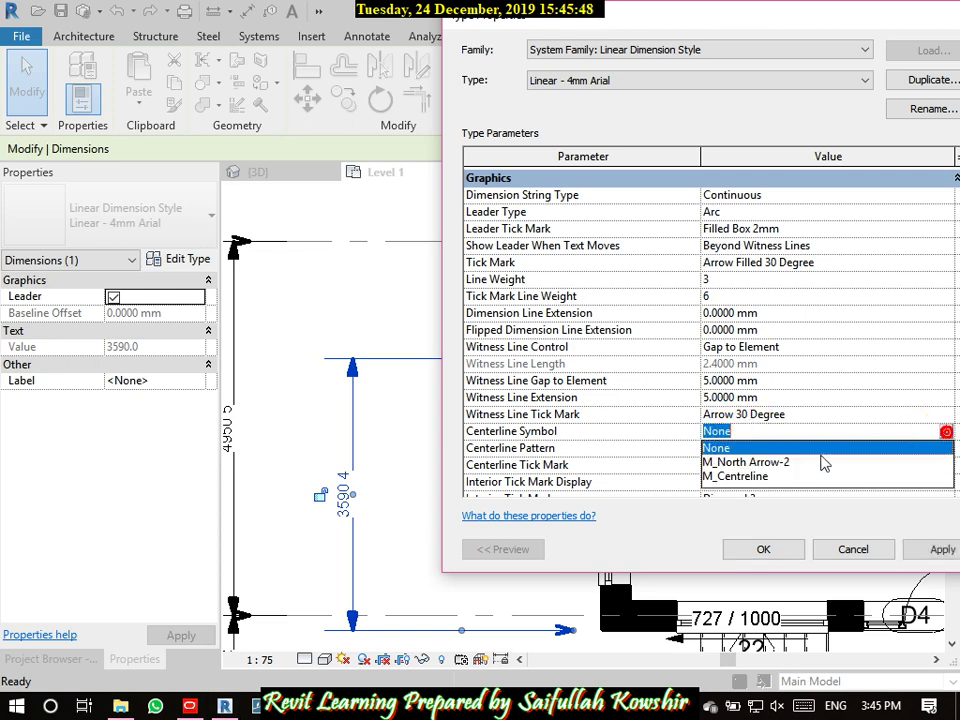
{"action": "left_click", "coordinate": [762, 476]}
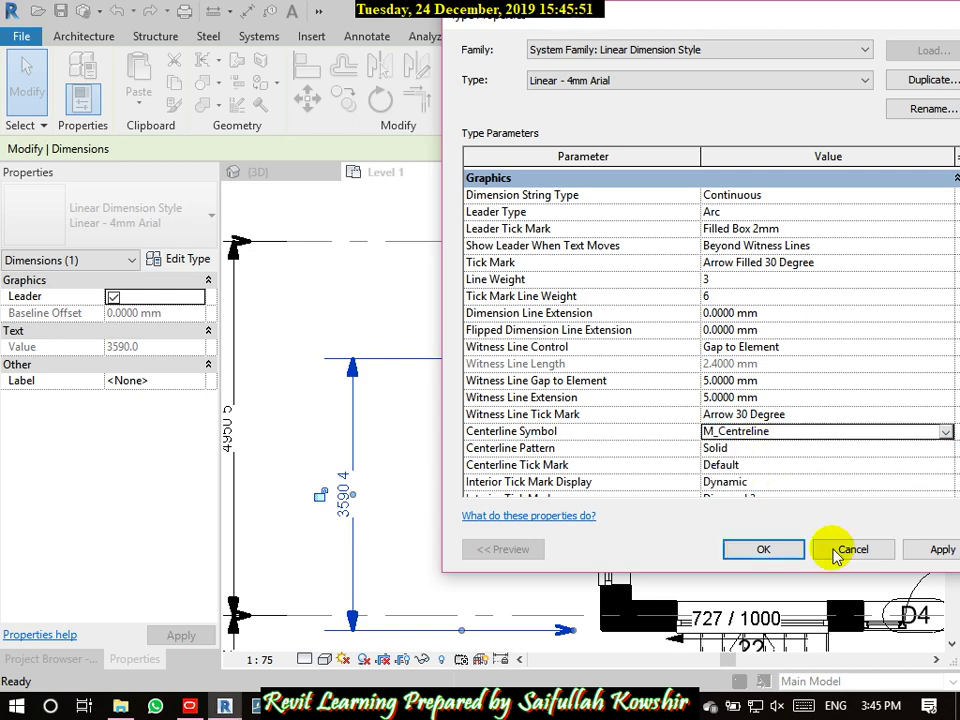
{"action": "left_click", "coordinate": [937, 553]}
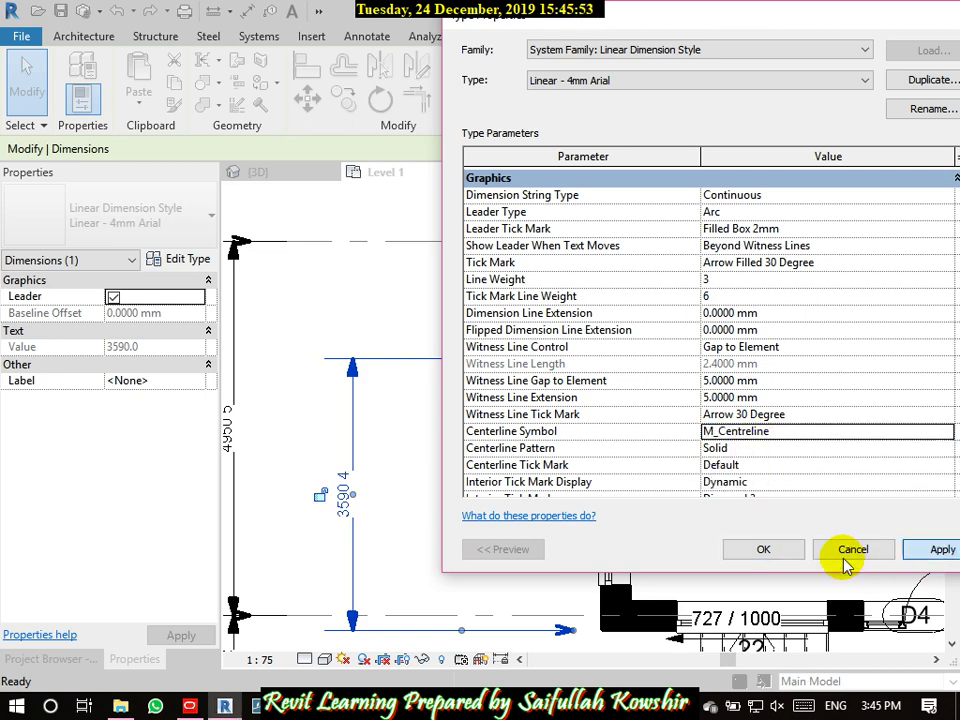
{"action": "left_click", "coordinate": [763, 549]}
- With the Wall centerlines preference, dimension from the 350 mm wall below window 20 to the 150 mm interior wall, placing it outside grid bubbles 4 and 5
{"action": "scroll", "coordinate": [518, 540], "scroll_direction": "down", "scroll_amount": 2}
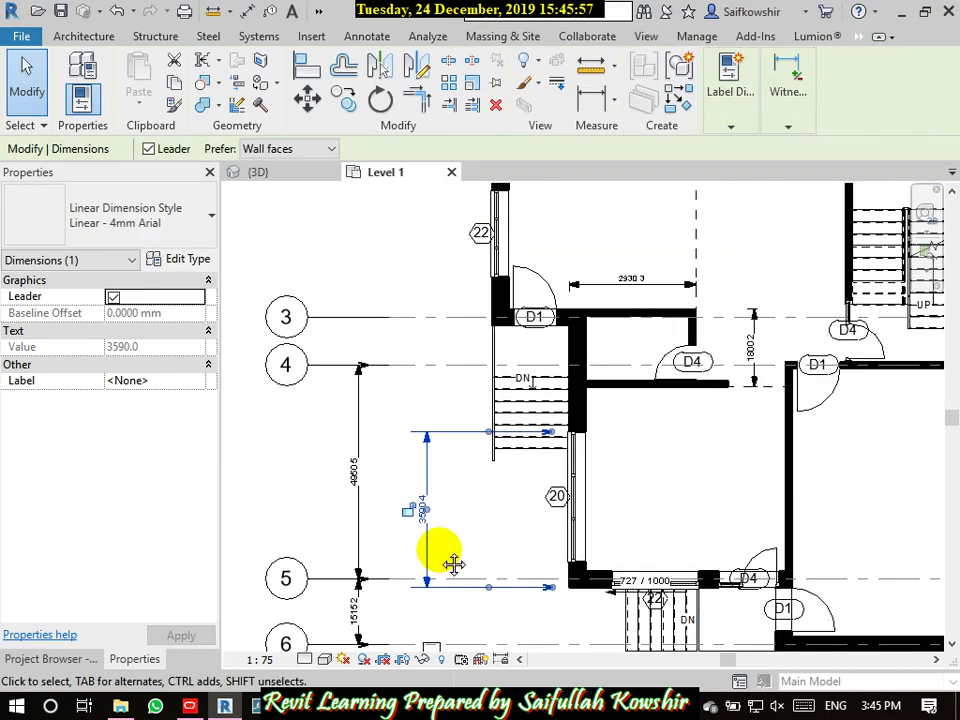
{"action": "middle_click_drag", "start_coordinate": [446, 561], "coordinate": [435, 467]}
{"action": "scroll", "coordinate": [378, 497], "scroll_direction": "up", "scroll_amount": 1}
{"action": "scroll", "coordinate": [378, 497], "scroll_direction": "up", "scroll_amount": 2}
{"action": "scroll", "coordinate": [583, 514], "scroll_direction": "down", "scroll_amount": 3}
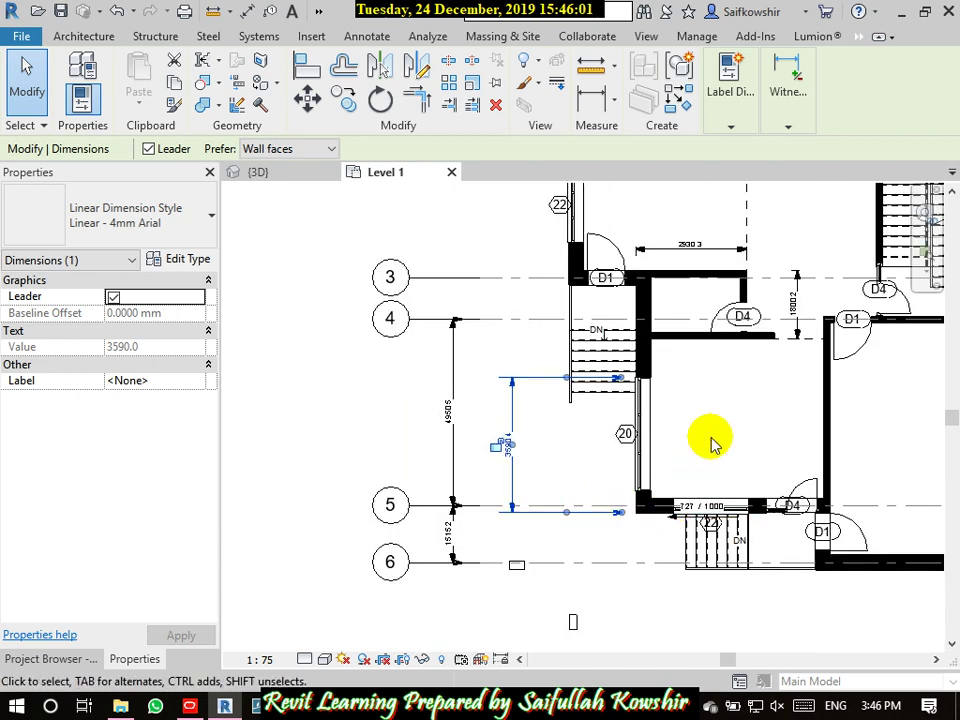
{"action": "middle_click_drag", "start_coordinate": [703, 461], "coordinate": [626, 500]}
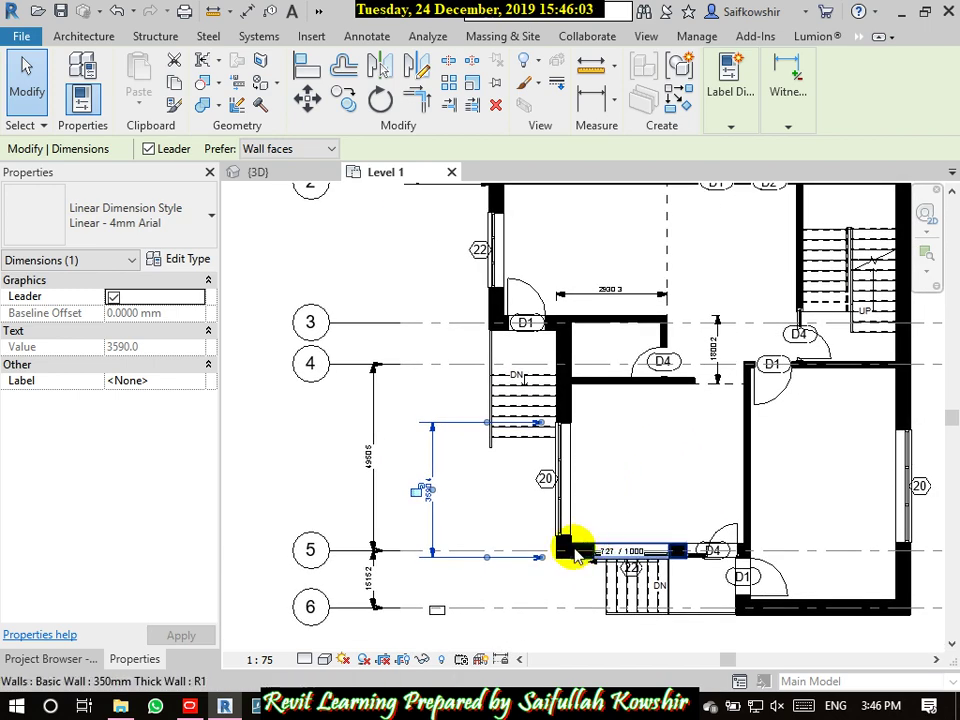
{"action": "scroll", "coordinate": [574, 555], "scroll_direction": "up", "scroll_amount": 1}
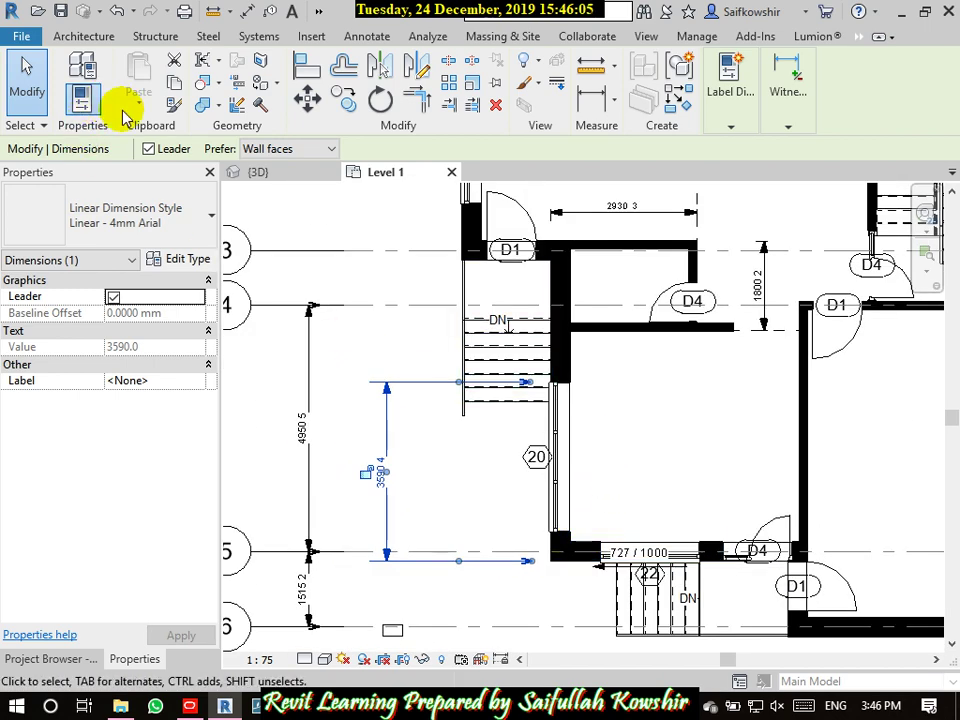
{"action": "key", "text": "d"}
{"action": "key", "text": "i"}
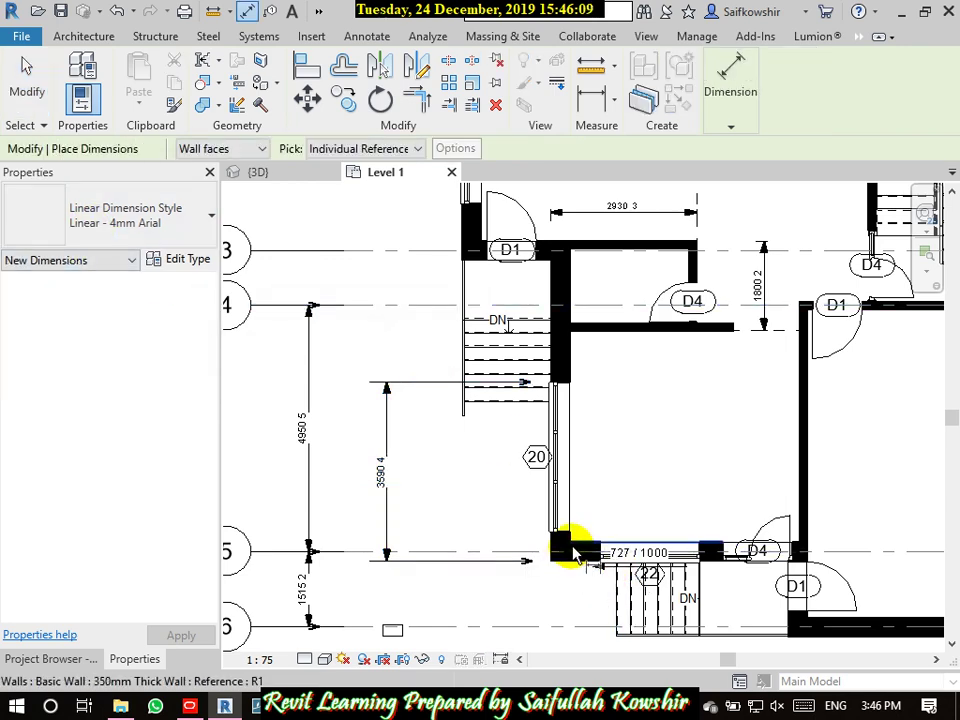
{"action": "scroll", "coordinate": [564, 562], "scroll_direction": "up", "scroll_amount": 2}
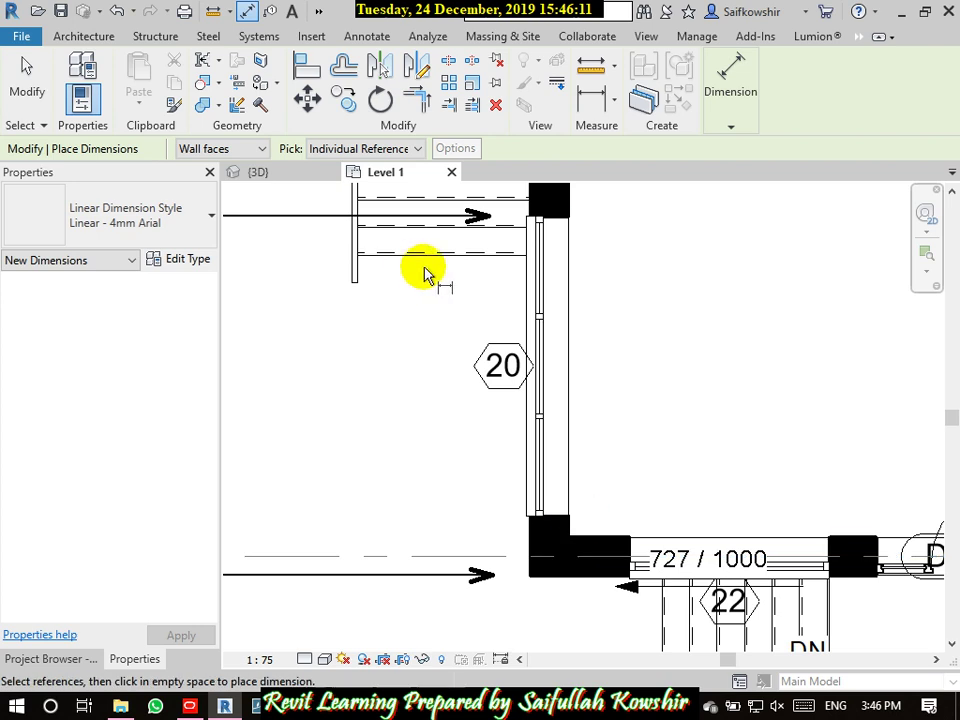
{"action": "left_click", "coordinate": [210, 149]}
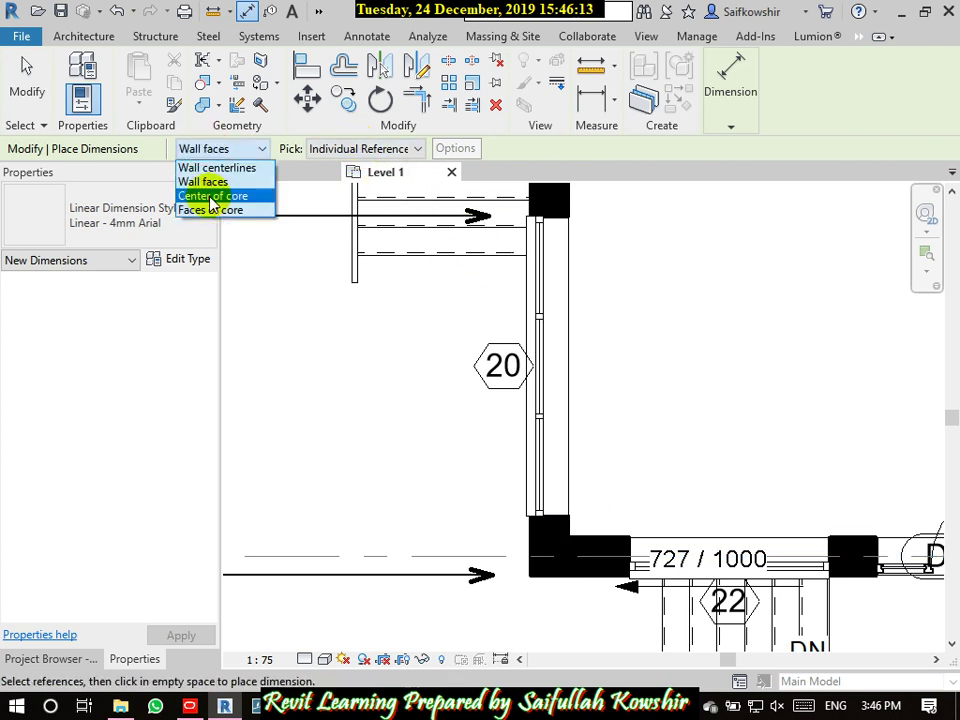
{"action": "left_click", "coordinate": [220, 168]}
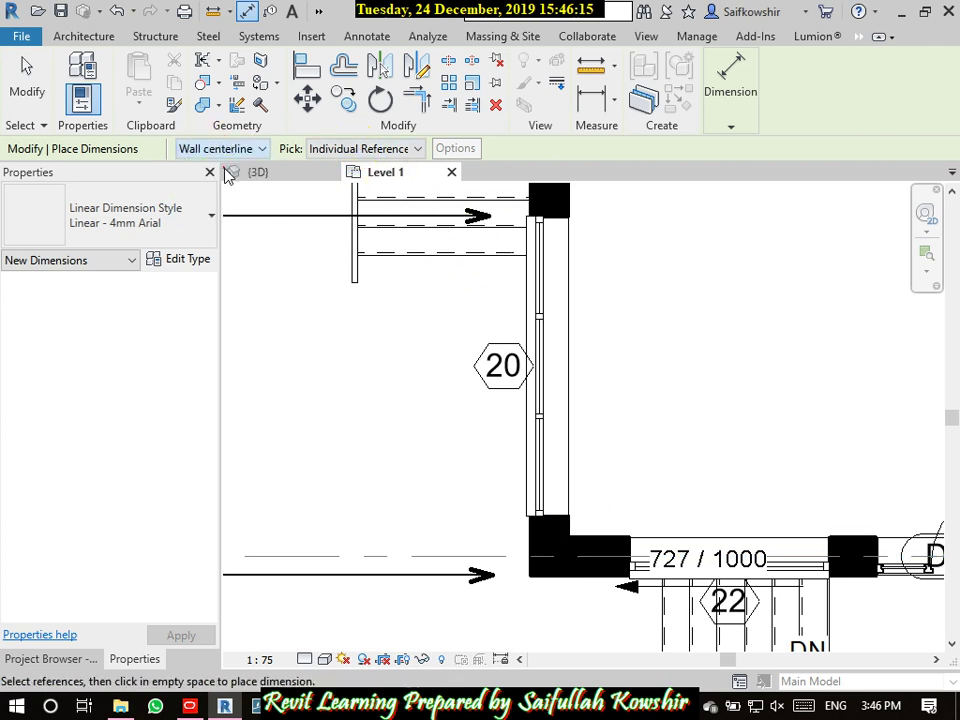
{"action": "left_click", "coordinate": [589, 558]}
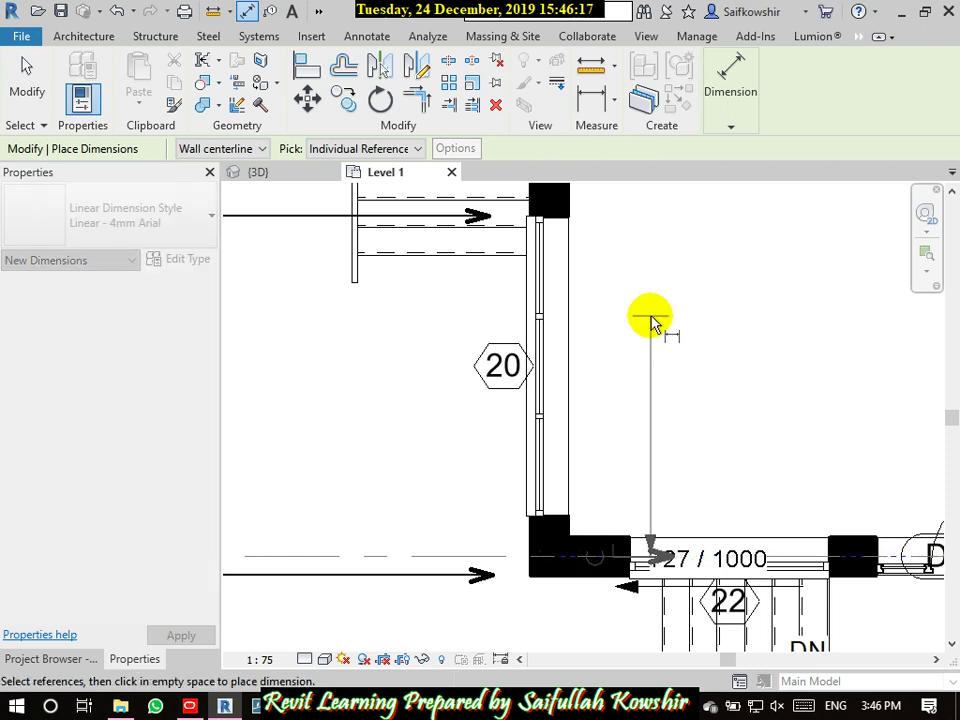
{"action": "middle_click_drag", "start_coordinate": [651, 318], "coordinate": [559, 719]}
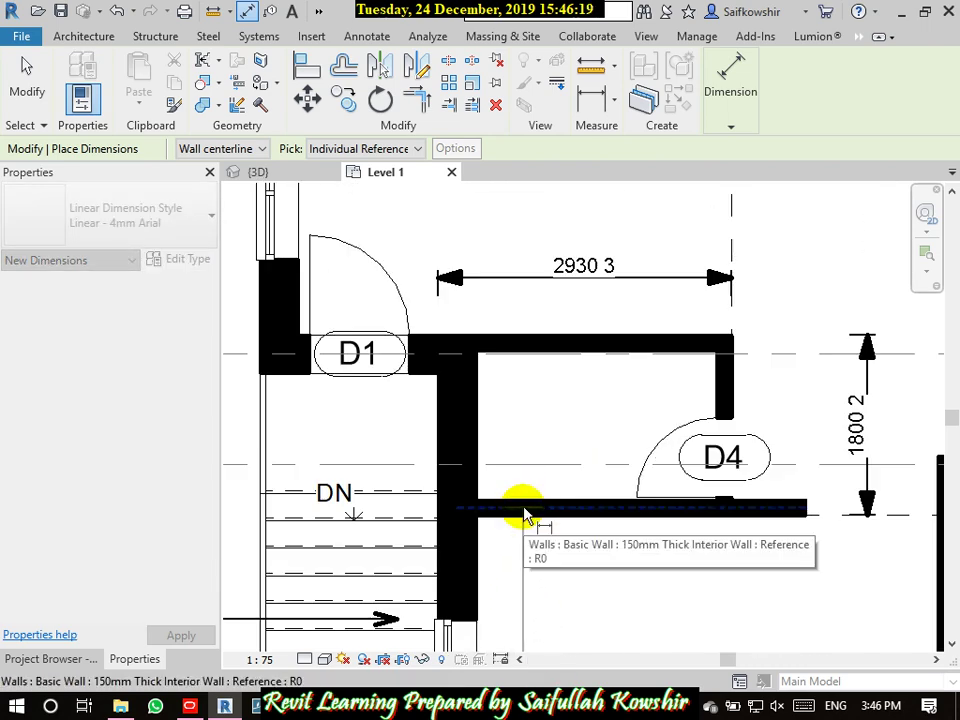
{"action": "scroll", "coordinate": [466, 515], "scroll_direction": "down", "scroll_amount": 5}
{"action": "middle_click_drag", "start_coordinate": [296, 523], "coordinate": [583, 489]}
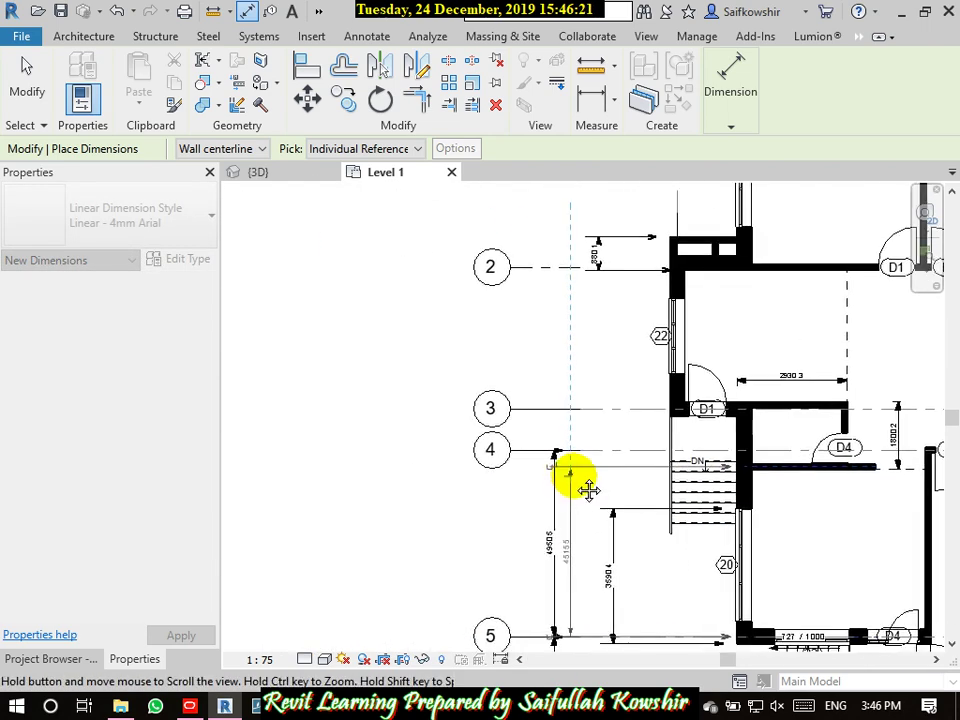
{"action": "left_click", "coordinate": [396, 418]}
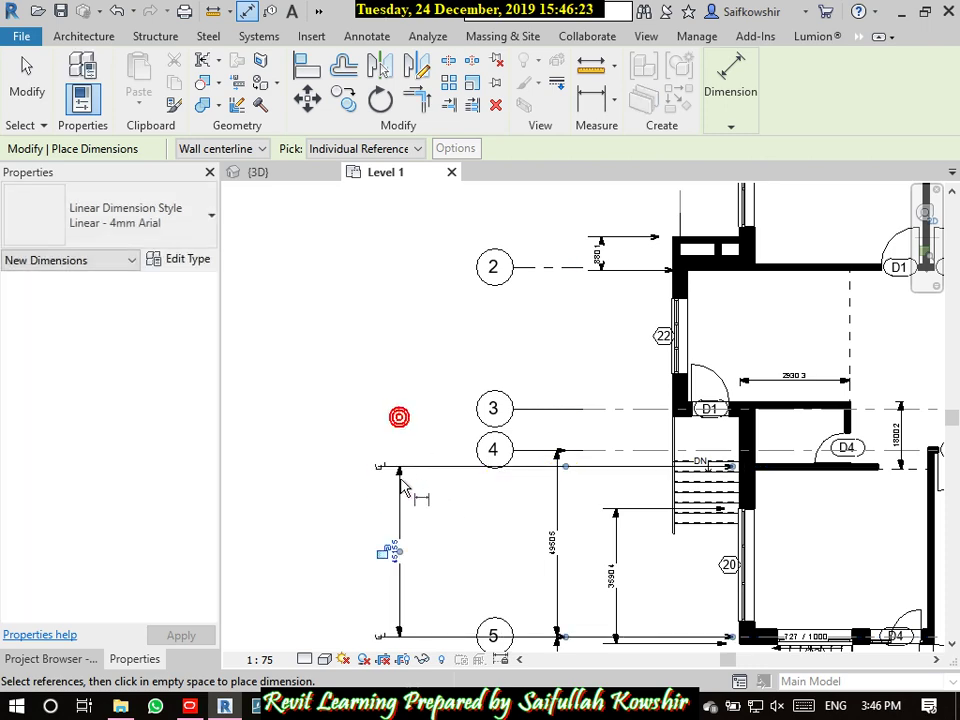
{"action": "scroll", "coordinate": [383, 470], "scroll_direction": "up", "scroll_amount": 2}
{"action": "scroll", "coordinate": [383, 470], "scroll_direction": "up", "scroll_amount": 2}
{"action": "middle_click_drag", "start_coordinate": [407, 556], "coordinate": [439, 424]}
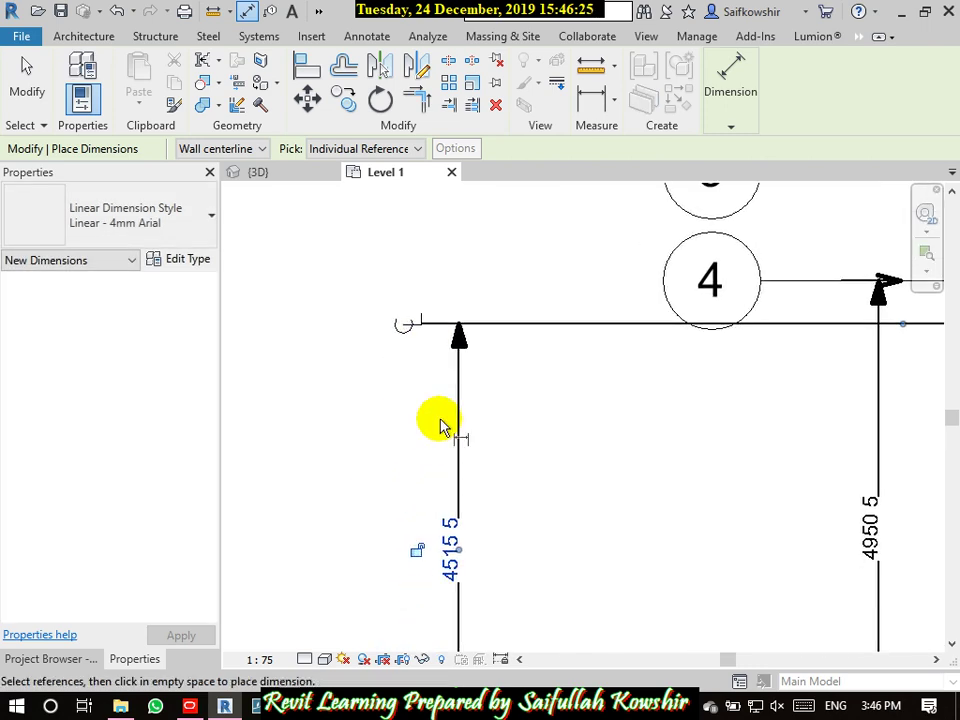
{"action": "scroll", "coordinate": [506, 430], "scroll_direction": "down", "scroll_amount": 1}
{"action": "scroll", "coordinate": [506, 430], "scroll_direction": "down", "scroll_amount": 2}
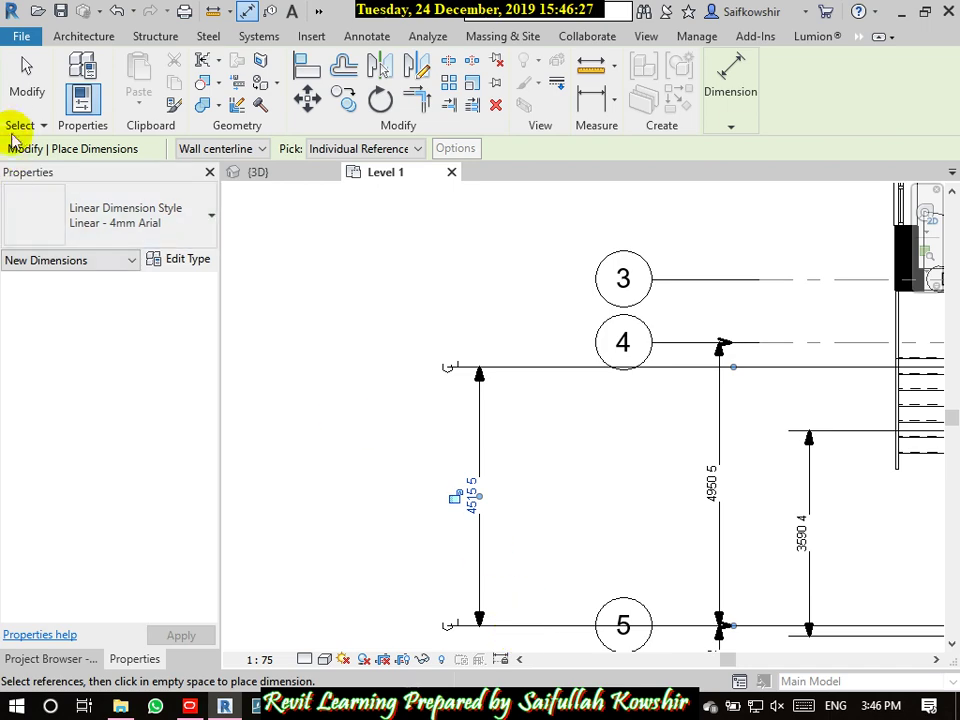
{"action": "left_click", "coordinate": [27, 92]}
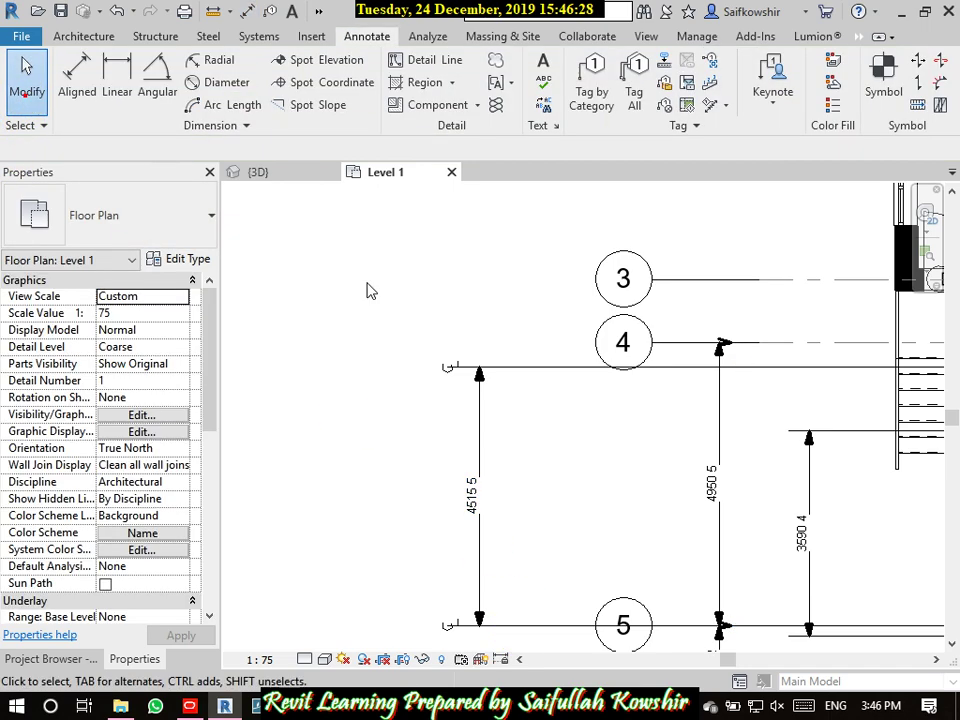
- Open the type properties of the outermost dimension beside grids 4 and 5, set its Centerline Pattern to Aligning Line and apply it
{"action": "left_click", "coordinate": [519, 378]}
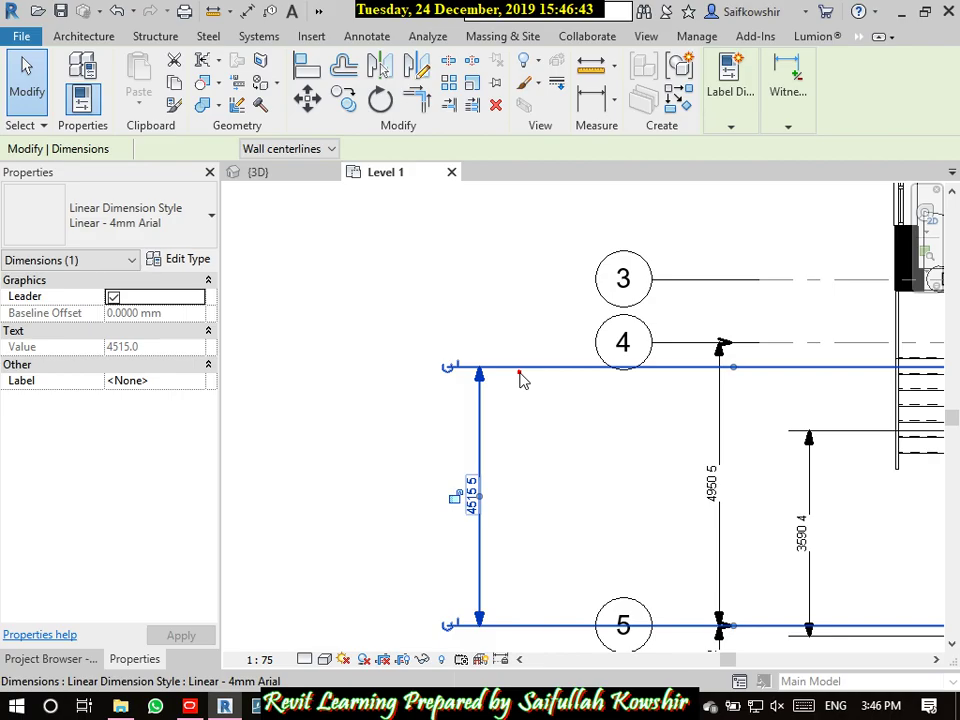
{"action": "left_click", "coordinate": [188, 259]}
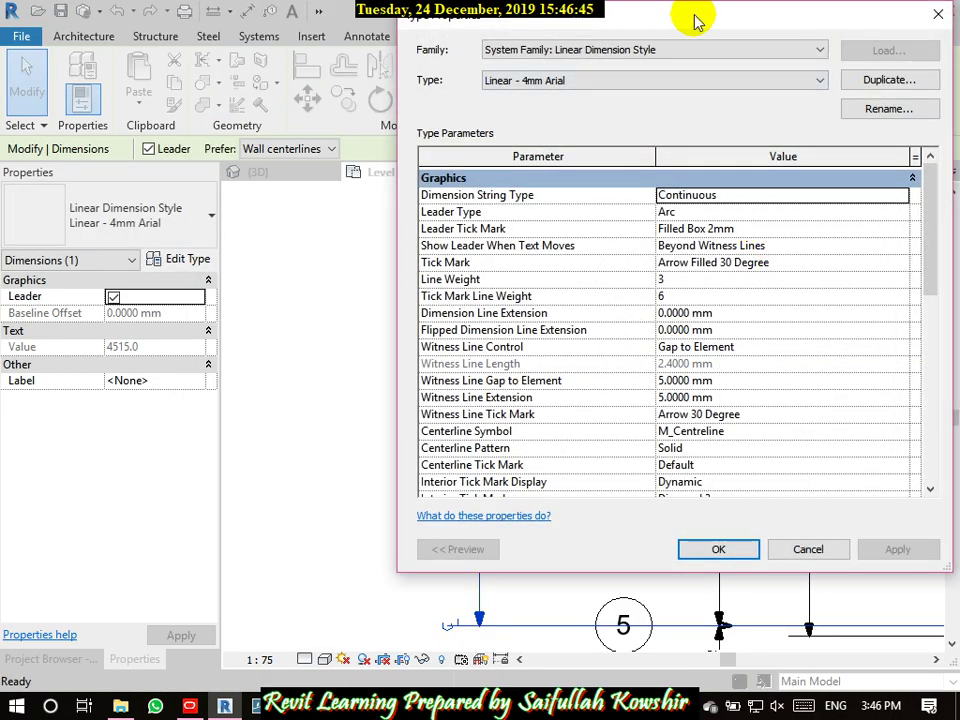
{"action": "mouse_move", "coordinate": [699, 21]}
{"action": "left_mouse_down"}
{"action": "mouse_move", "coordinate": [69, 146]}
{"action": "mouse_move", "coordinate": [195, 82]}
{"action": "mouse_move", "coordinate": [221, 34]}
{"action": "mouse_move", "coordinate": [321, 11]}
{"action": "mouse_move", "coordinate": [221, 38]}
{"action": "mouse_move", "coordinate": [208, 56]}
{"action": "mouse_move", "coordinate": [432, 11]}
{"action": "mouse_move", "coordinate": [444, 21]}
{"action": "left_mouse_up"}
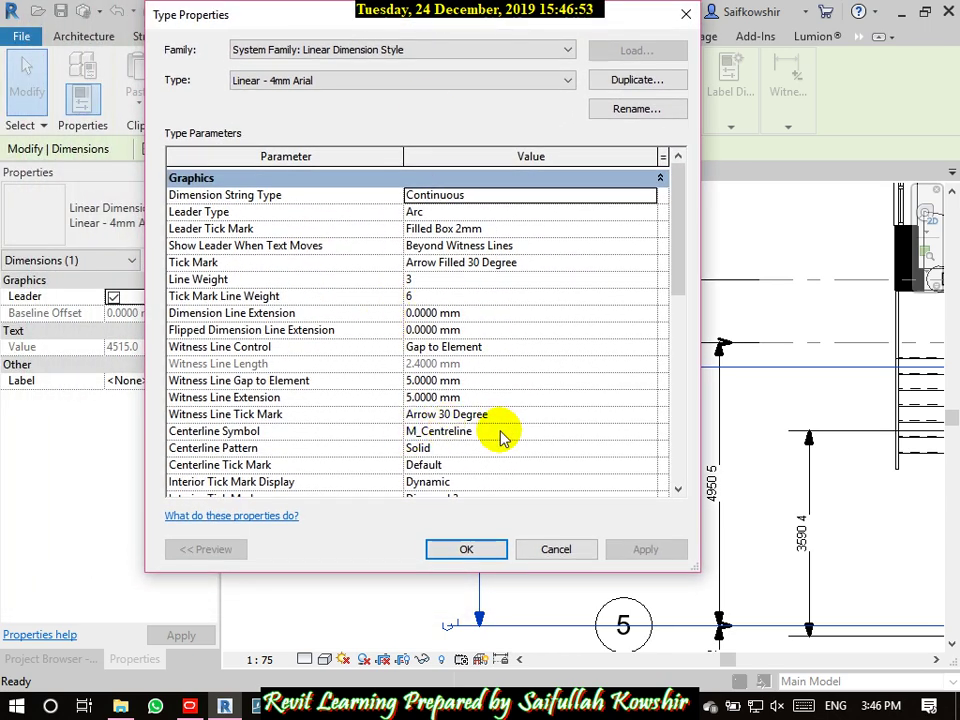
{"action": "left_click", "coordinate": [440, 450]}
{"action": "left_click", "coordinate": [452, 450]}
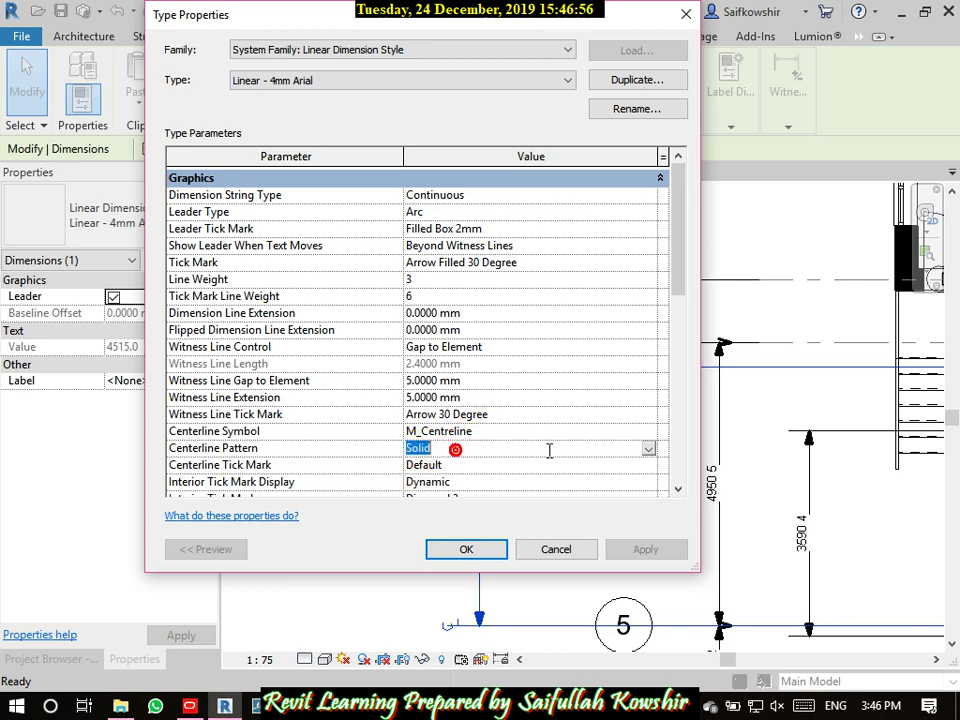
{"action": "left_click", "coordinate": [649, 449]}
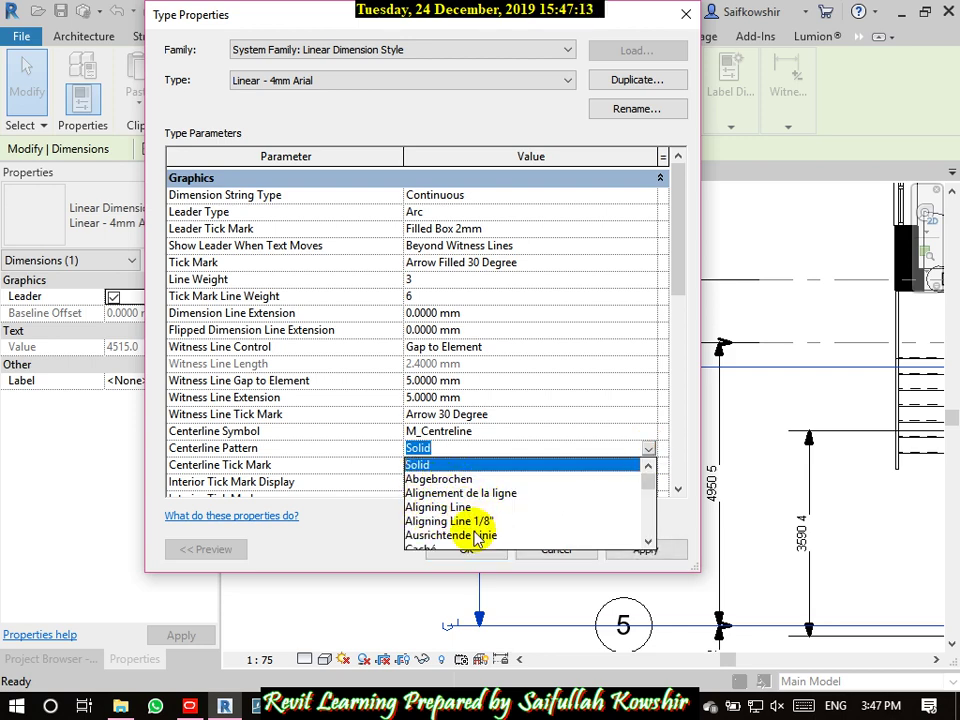
{"action": "left_click", "coordinate": [443, 507]}
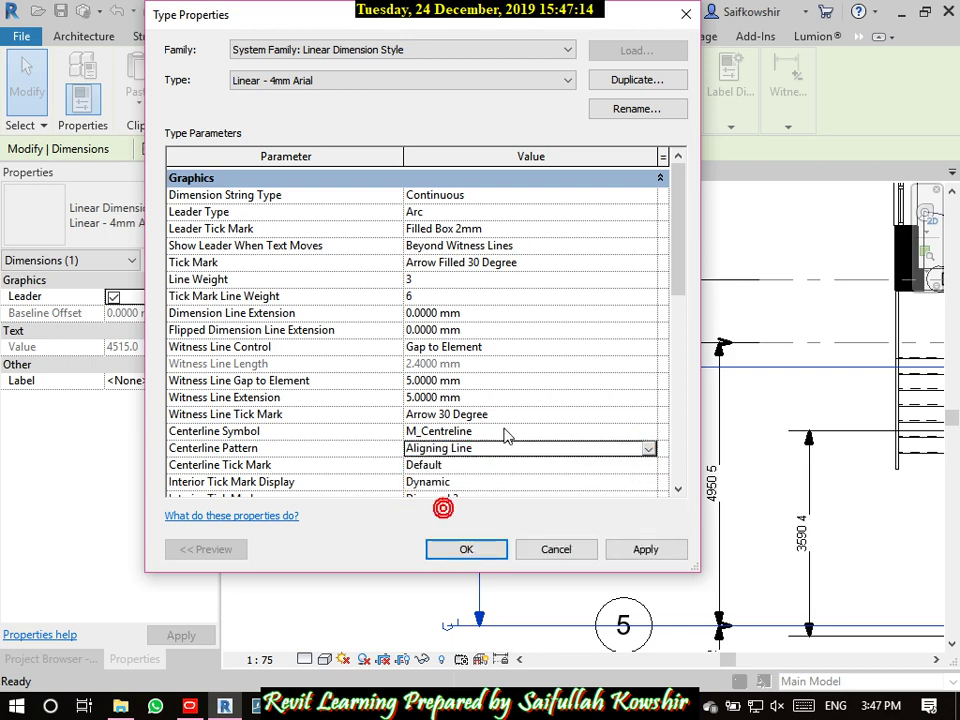
{"action": "left_click", "coordinate": [650, 555]}
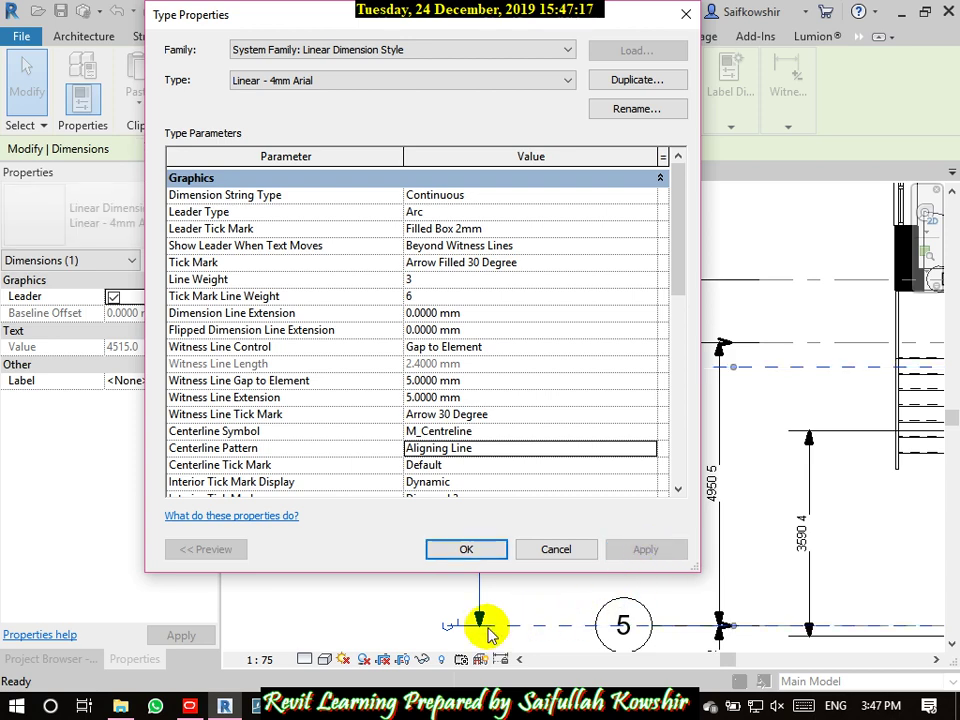
- Try the Abgebrochen centerline pattern on the dimension type, return it to Aligning Line and apply the change
{"action": "left_click", "coordinate": [648, 450]}
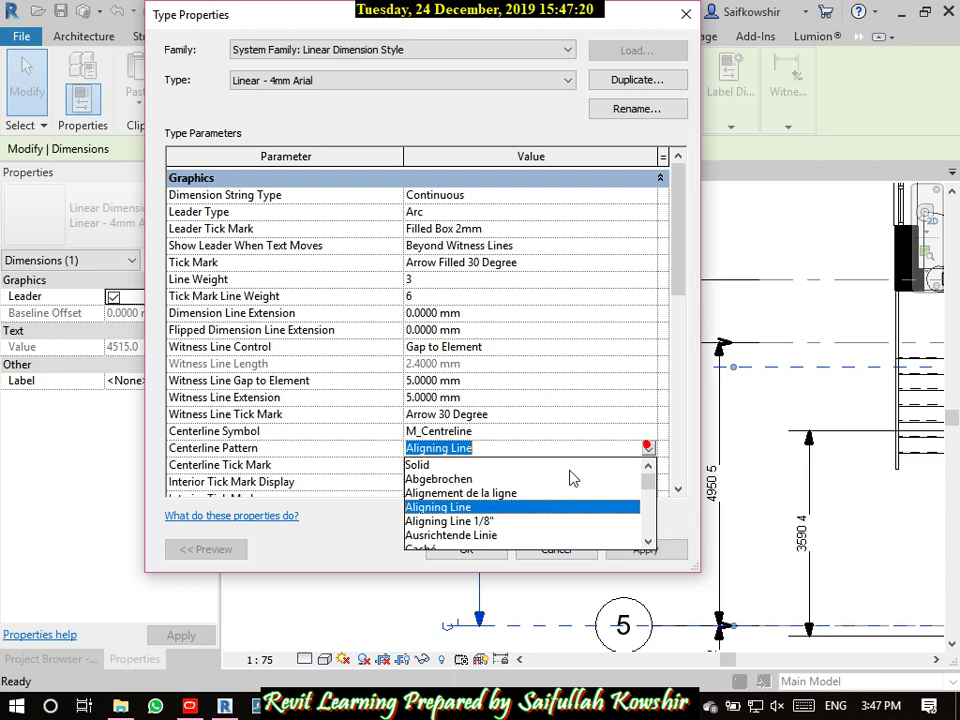
{"action": "left_click", "coordinate": [440, 479]}
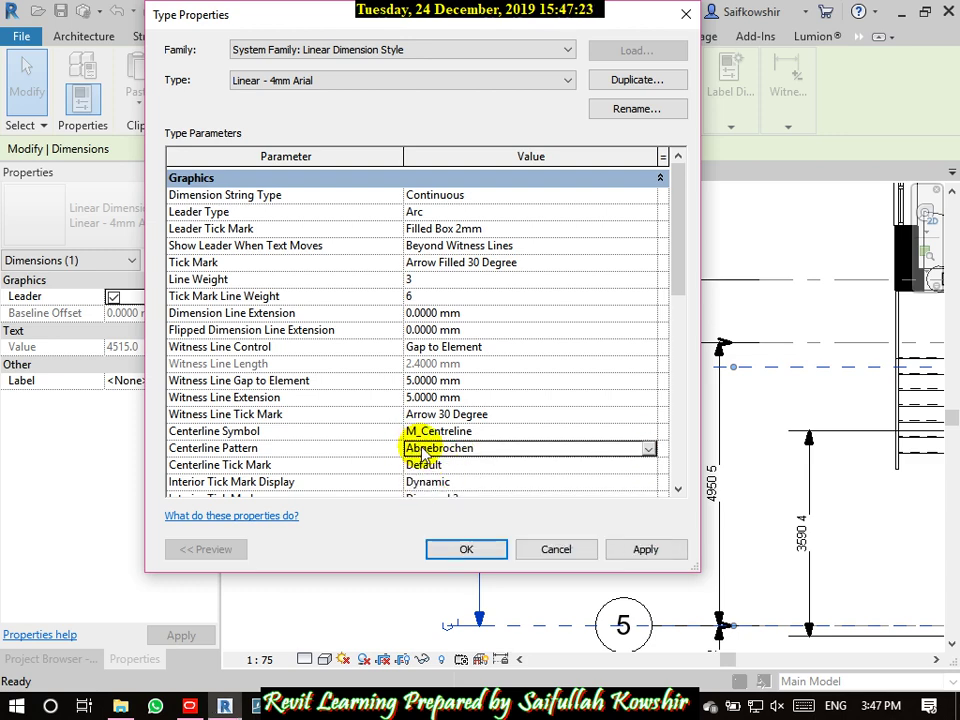
{"action": "left_click", "coordinate": [661, 553]}
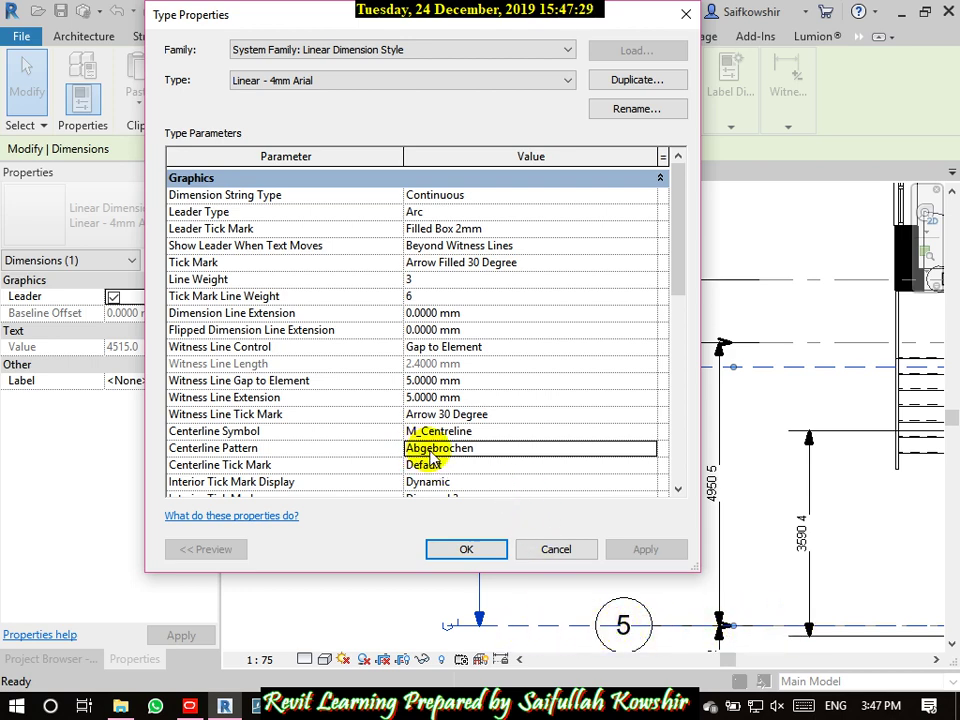
{"action": "left_click", "coordinate": [648, 450]}
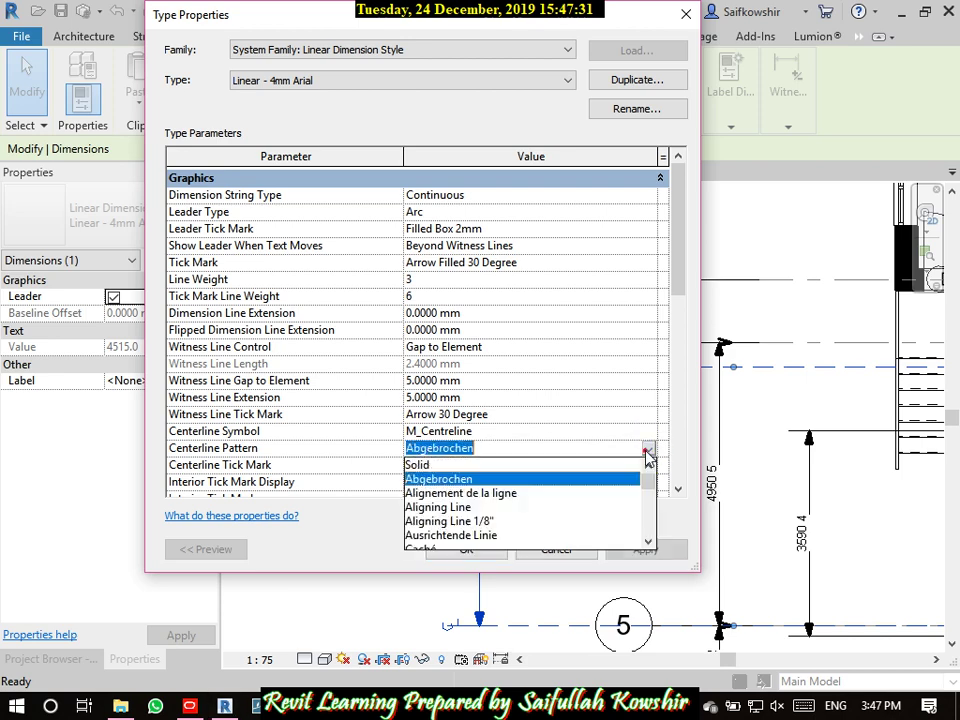
{"action": "left_click", "coordinate": [438, 508]}
{"action": "left_click", "coordinate": [643, 550]}
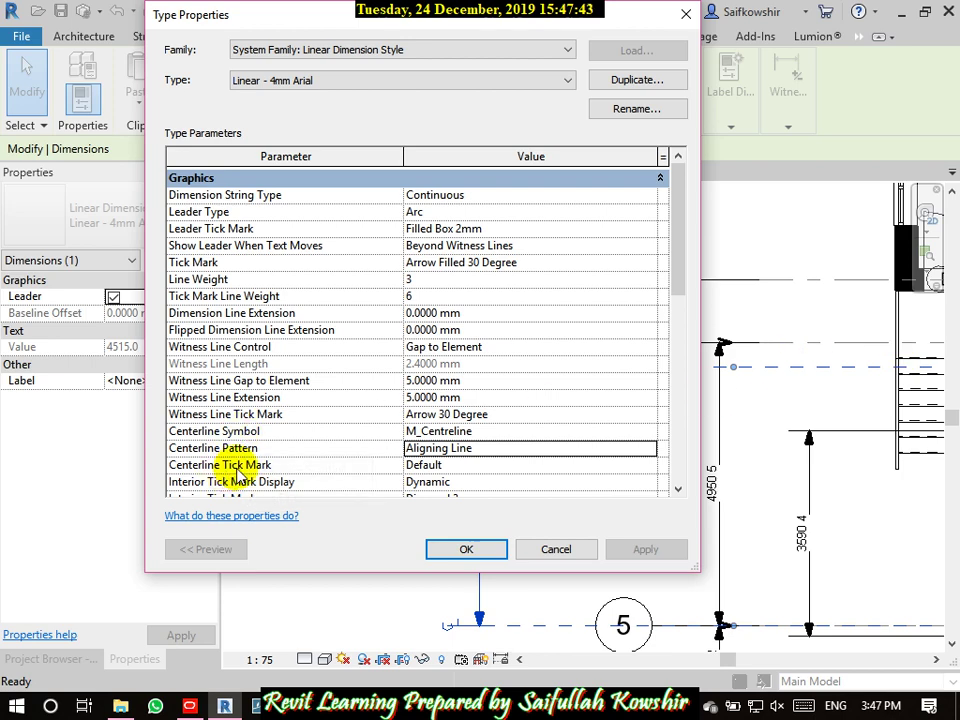
- Try Arrow 30 Degree as the Centerline Tick Mark of the dimension type and apply it
{"action": "left_click", "coordinate": [488, 464]}
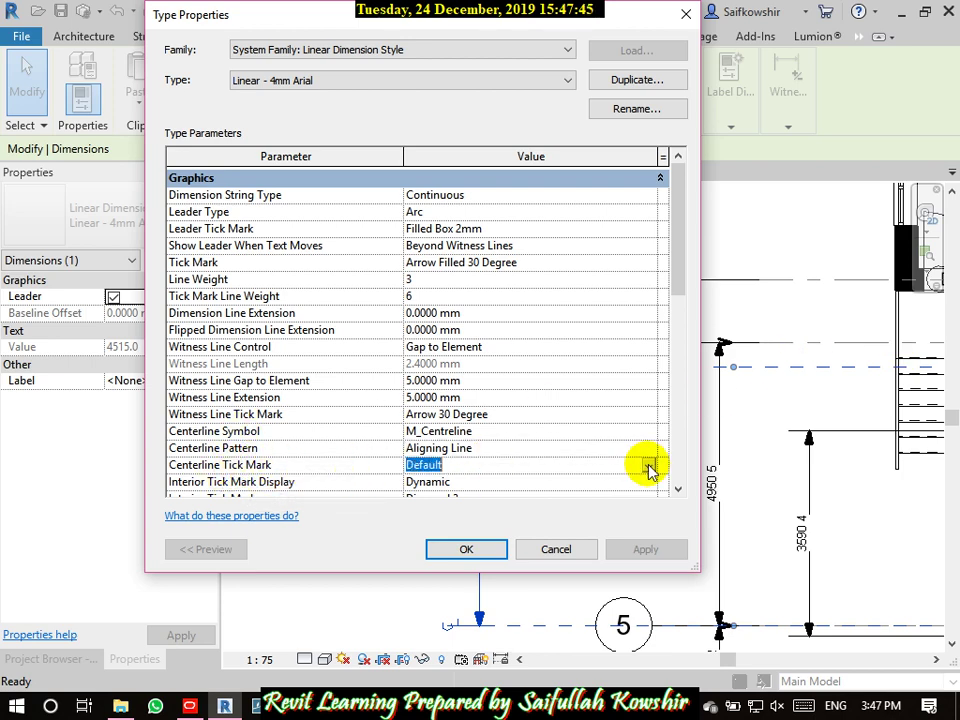
{"action": "left_click", "coordinate": [648, 465]}
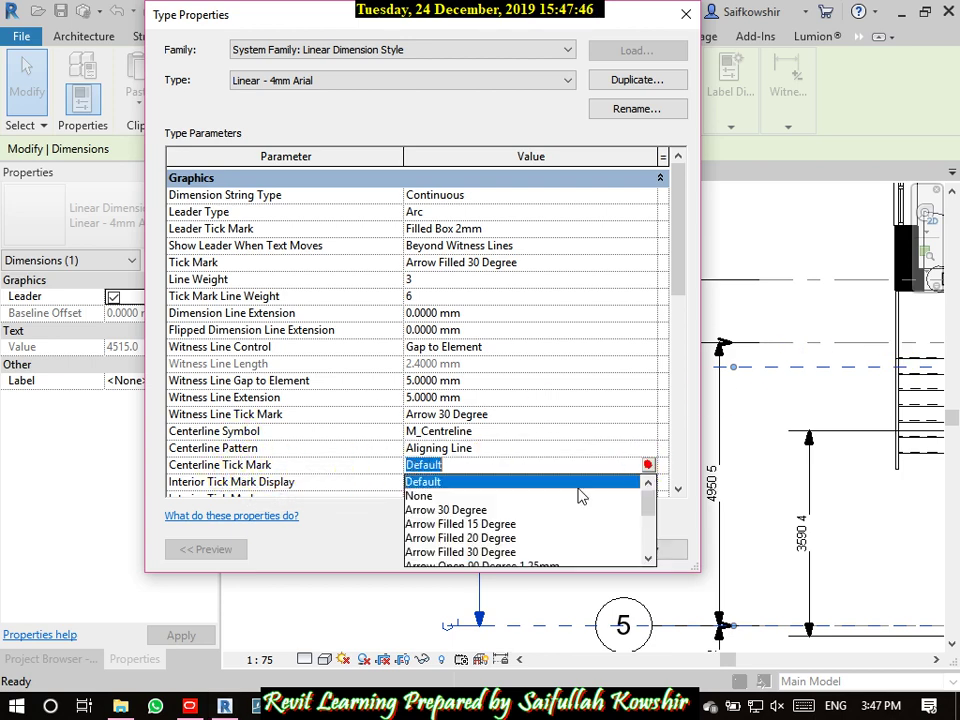
{"action": "left_click", "coordinate": [463, 512]}
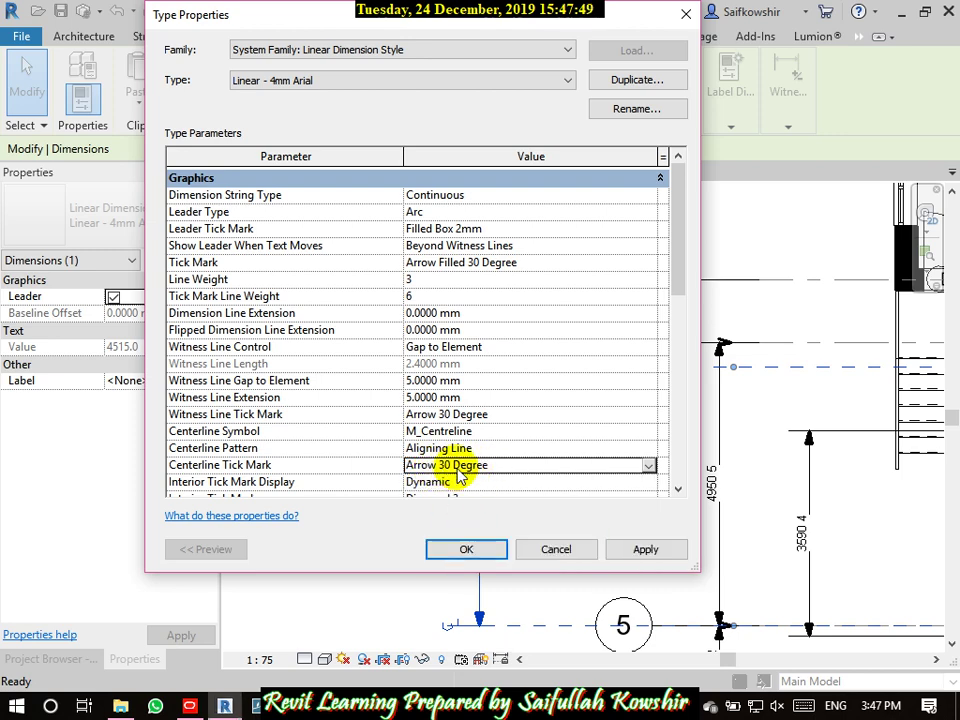
{"action": "left_click", "coordinate": [643, 550]}
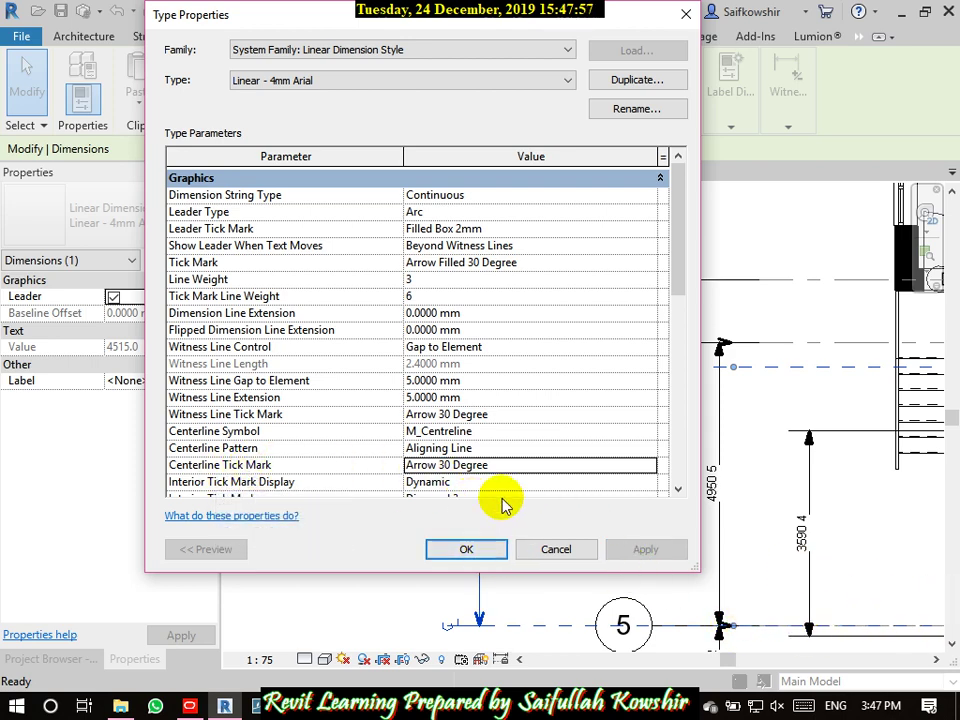
- Set the Centerline Tick Mark of the dimension type to Filled Box 2mm and apply the change
{"action": "left_click", "coordinate": [651, 466]}
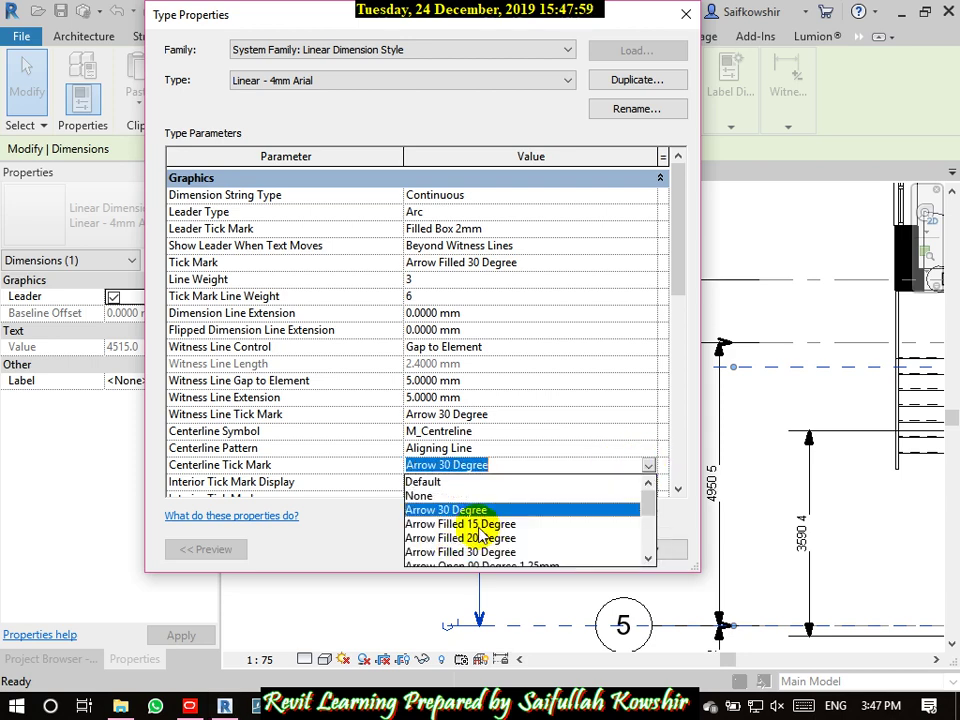
{"action": "scroll", "coordinate": [470, 530], "scroll_direction": "down", "scroll_amount": 3}
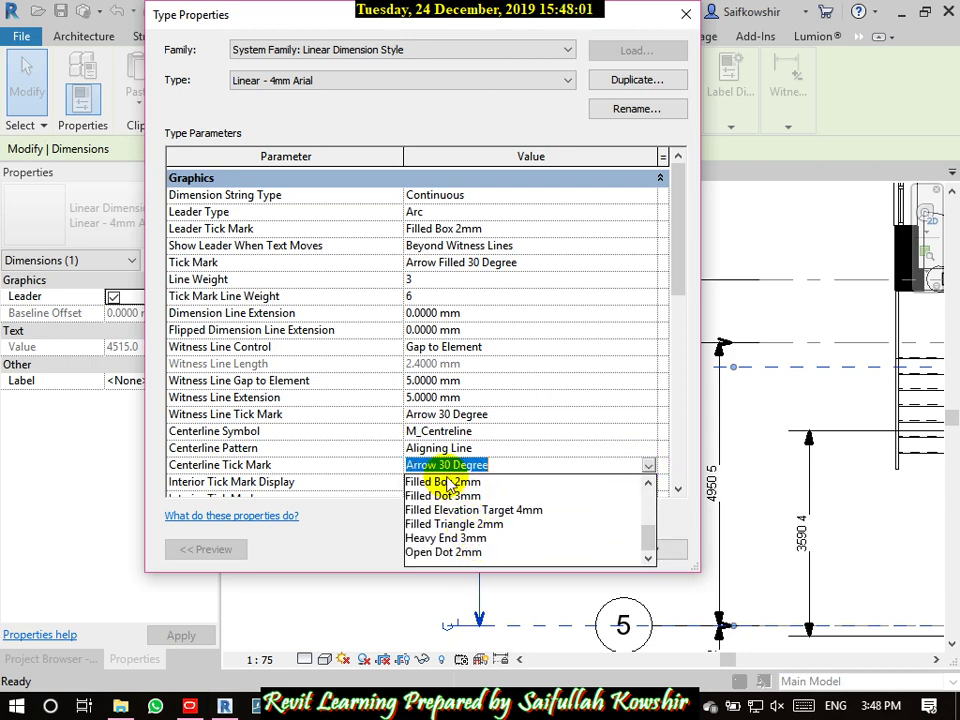
{"action": "left_click", "coordinate": [447, 483]}
{"action": "left_click", "coordinate": [646, 551]}
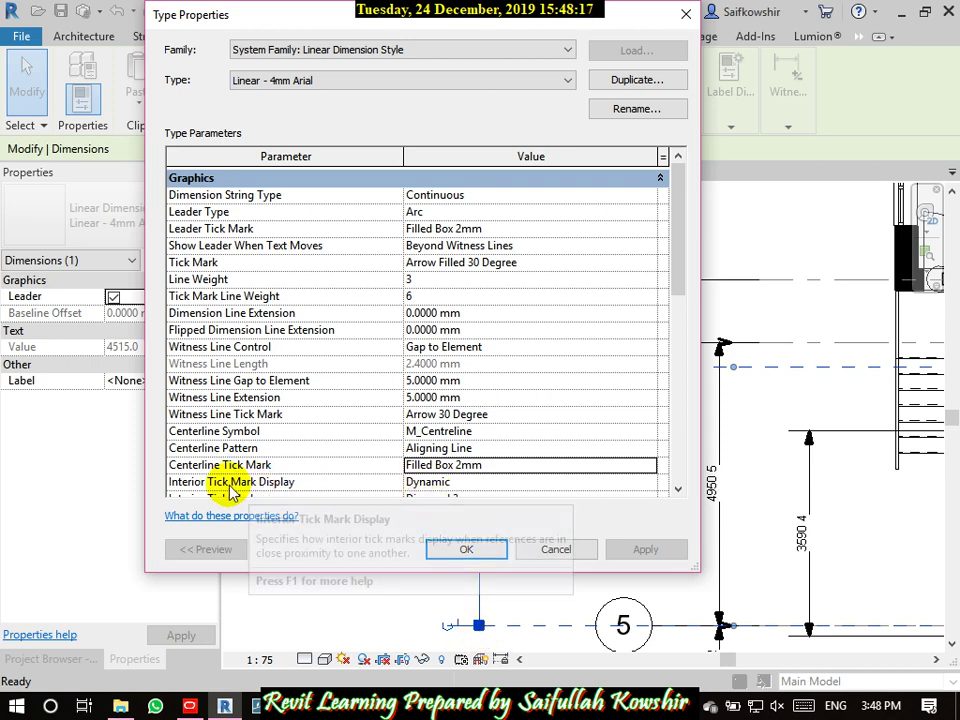
- Try Always Show as the Interior Tick Mark Display of the dimension type and apply it
{"action": "left_click", "coordinate": [678, 489]}
{"action": "left_click", "coordinate": [678, 489]}
{"action": "left_click", "coordinate": [678, 489]}
{"action": "left_click", "coordinate": [482, 425]}
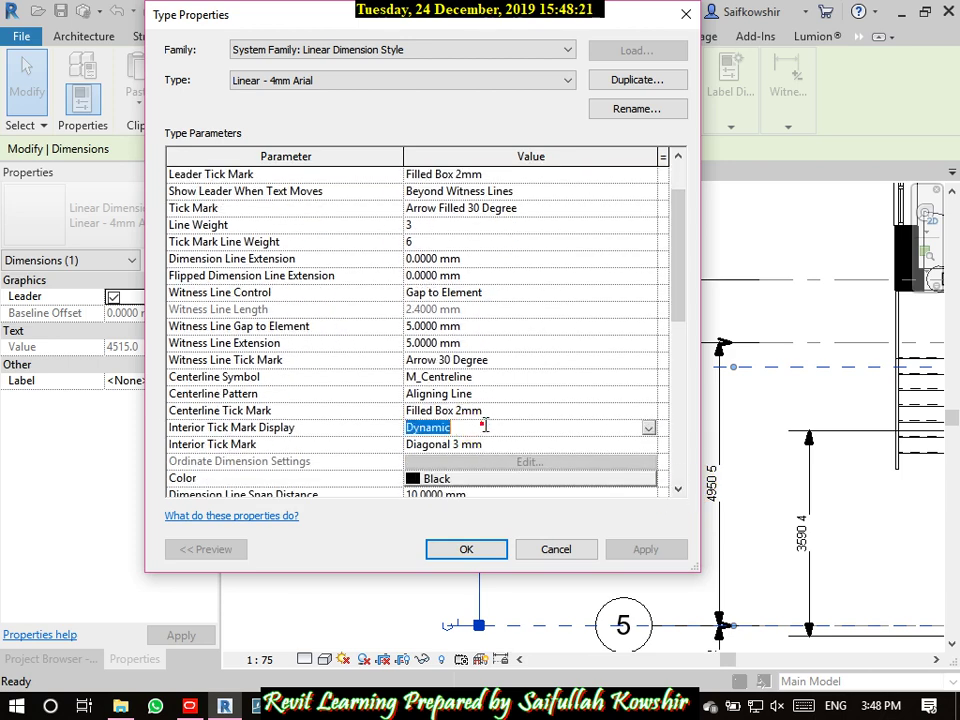
{"action": "left_click", "coordinate": [649, 429]}
{"action": "left_click", "coordinate": [463, 457]}
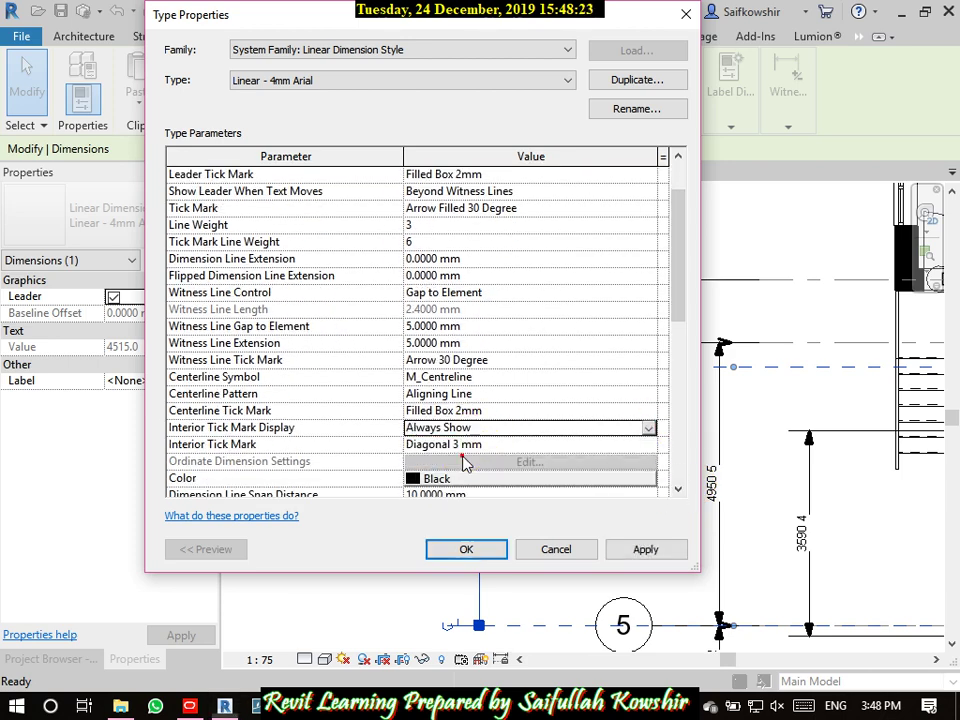
{"action": "left_click", "coordinate": [657, 550]}
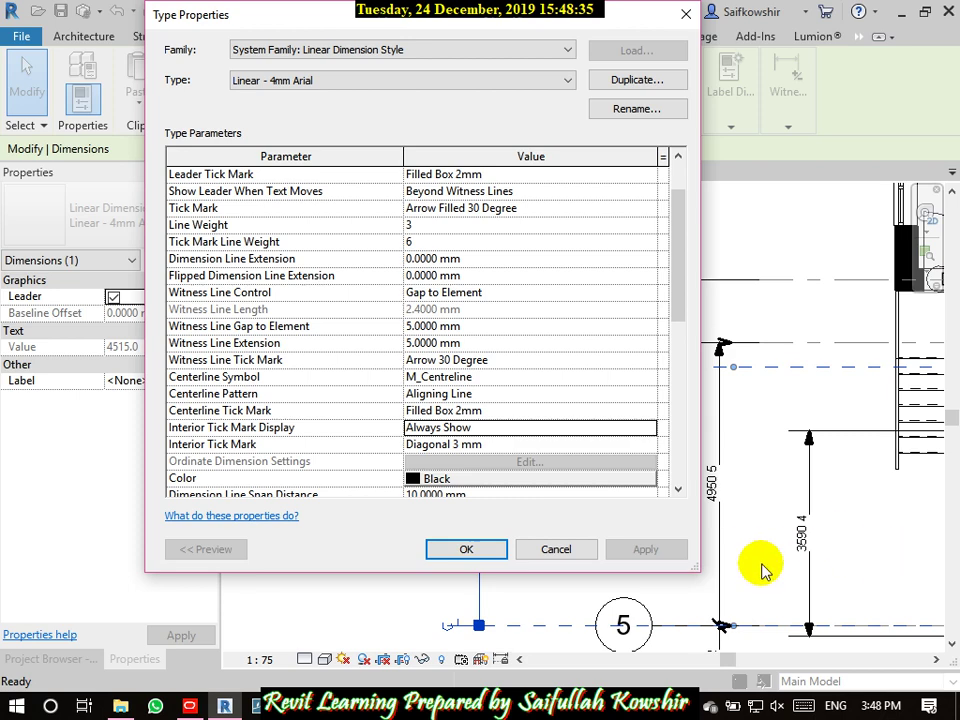
- Return the Interior Tick Mark Display of the dimension type to Dynamic and apply it
{"action": "left_click", "coordinate": [652, 428]}
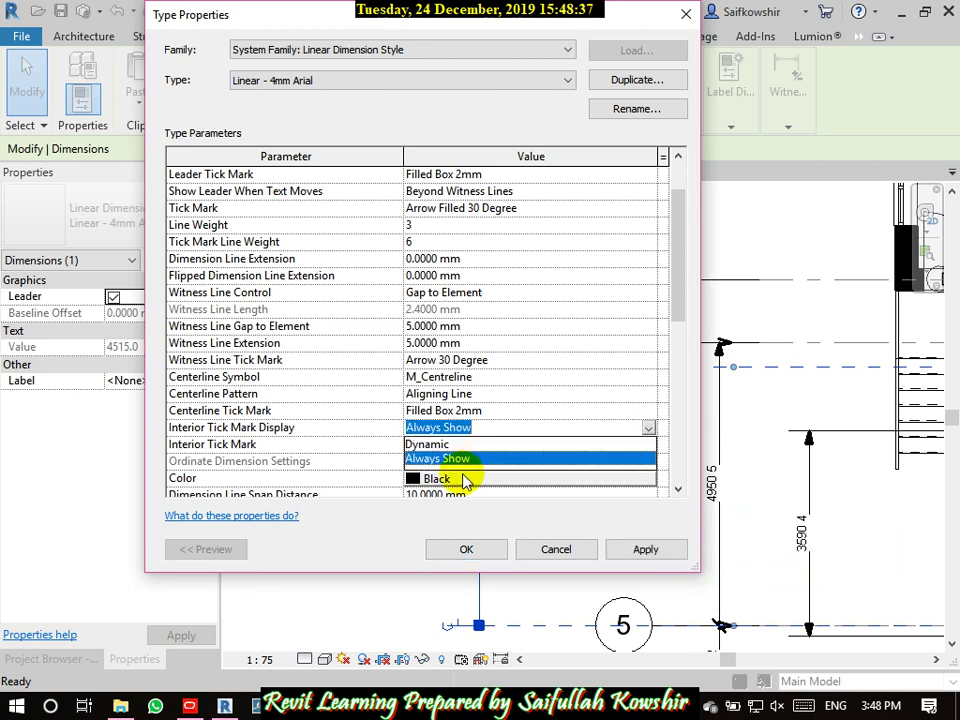
{"action": "left_click", "coordinate": [435, 444]}
{"action": "left_click", "coordinate": [650, 552]}
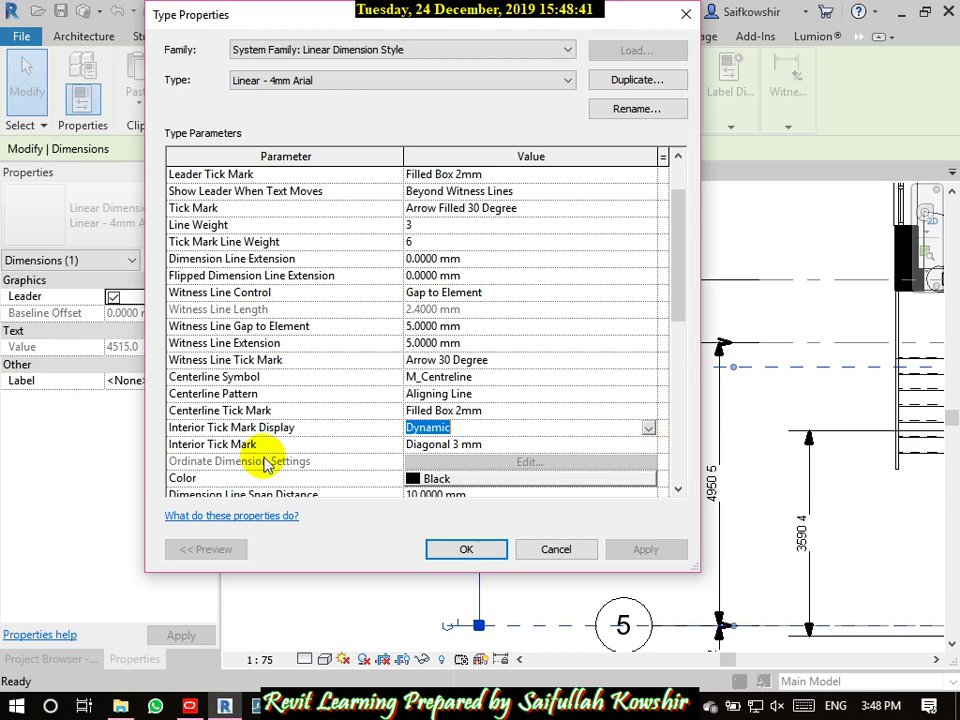
- Set the Interior Tick Mark of the dimension type to Filled Elevation Target 4mm, apply it and close the type properties
{"action": "left_click", "coordinate": [643, 446]}
{"action": "left_click", "coordinate": [648, 444]}
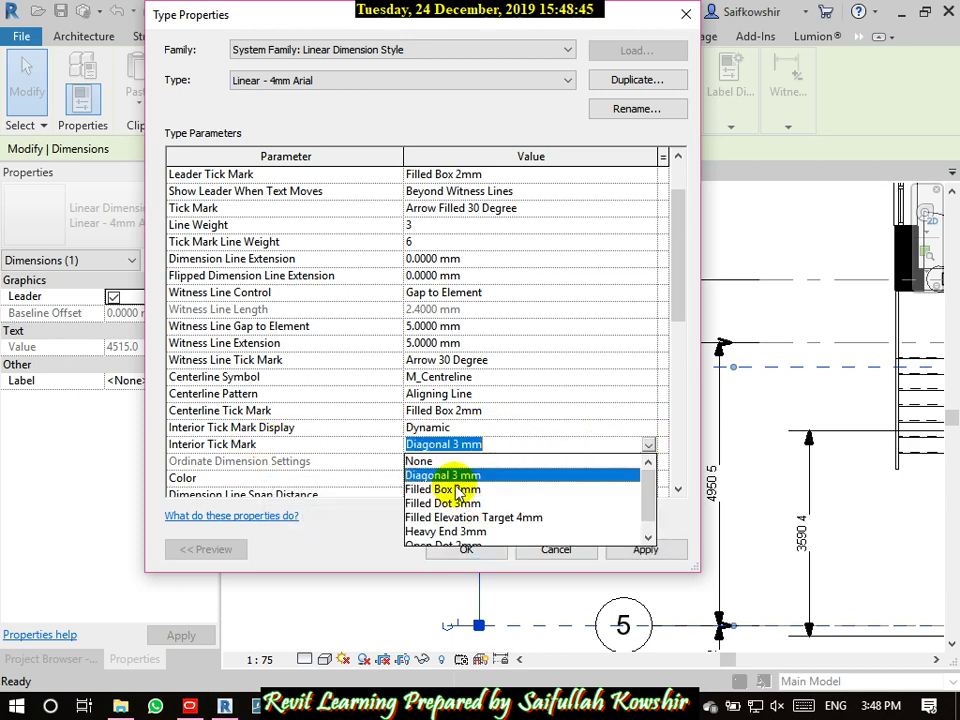
{"action": "left_click", "coordinate": [478, 517]}
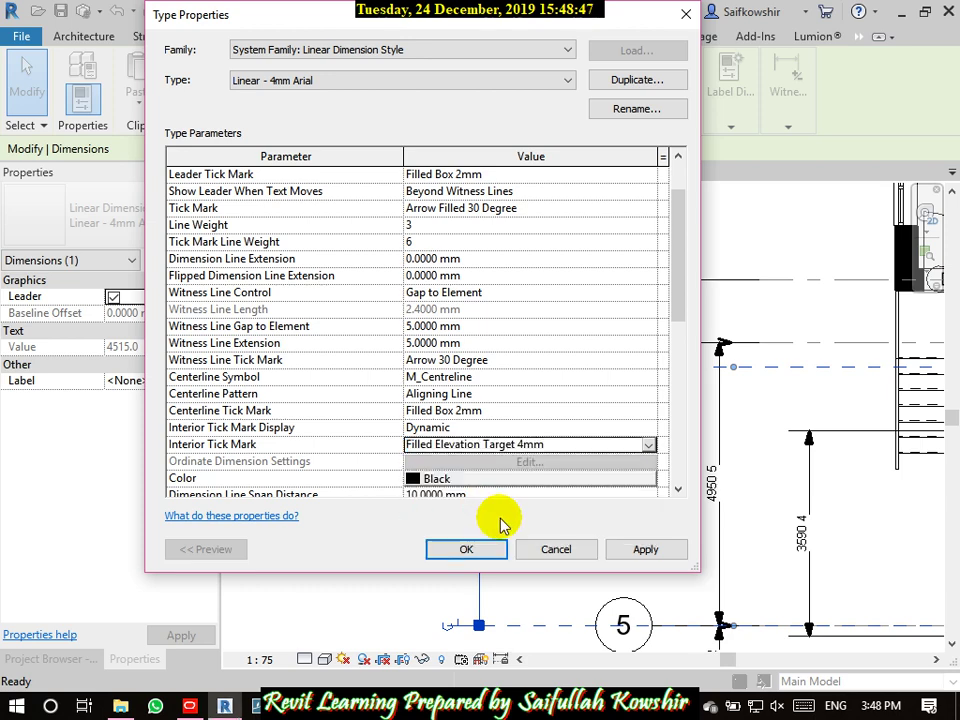
{"action": "left_click", "coordinate": [611, 550]}
{"action": "left_click", "coordinate": [490, 552]}
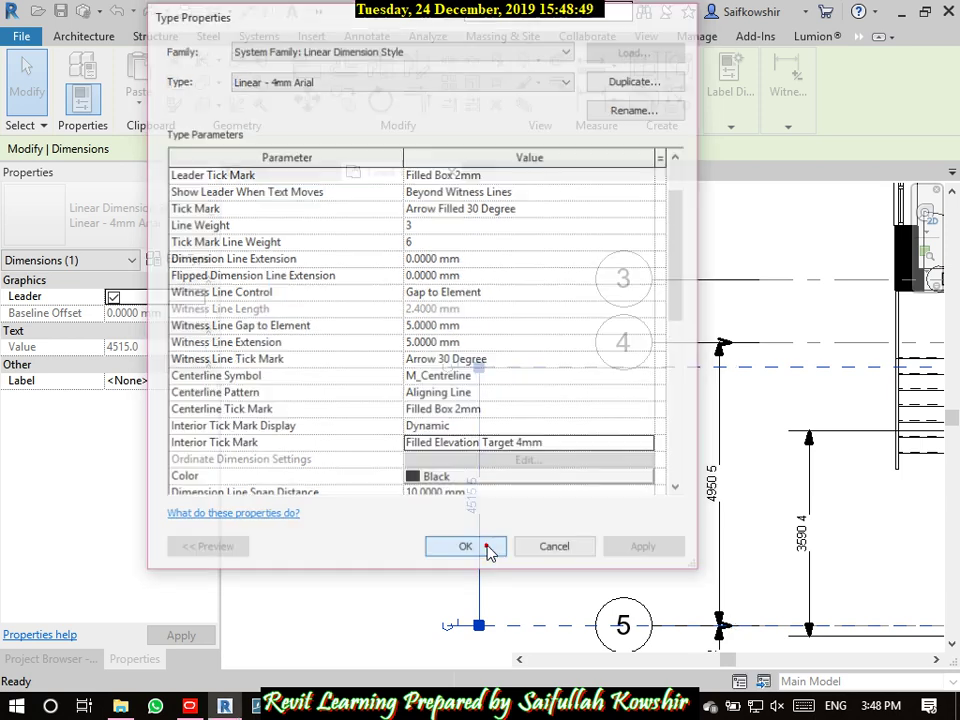
- Move the lower witness line of the outermost dimension to the outer face of the wall near grid 5 and deselect the dimension
{"action": "scroll", "coordinate": [553, 600], "scroll_direction": "down", "scroll_amount": 3}
{"action": "scroll", "coordinate": [617, 641], "scroll_direction": "up", "scroll_amount": 2}
{"action": "scroll", "coordinate": [587, 579], "scroll_direction": "up", "scroll_amount": 3}
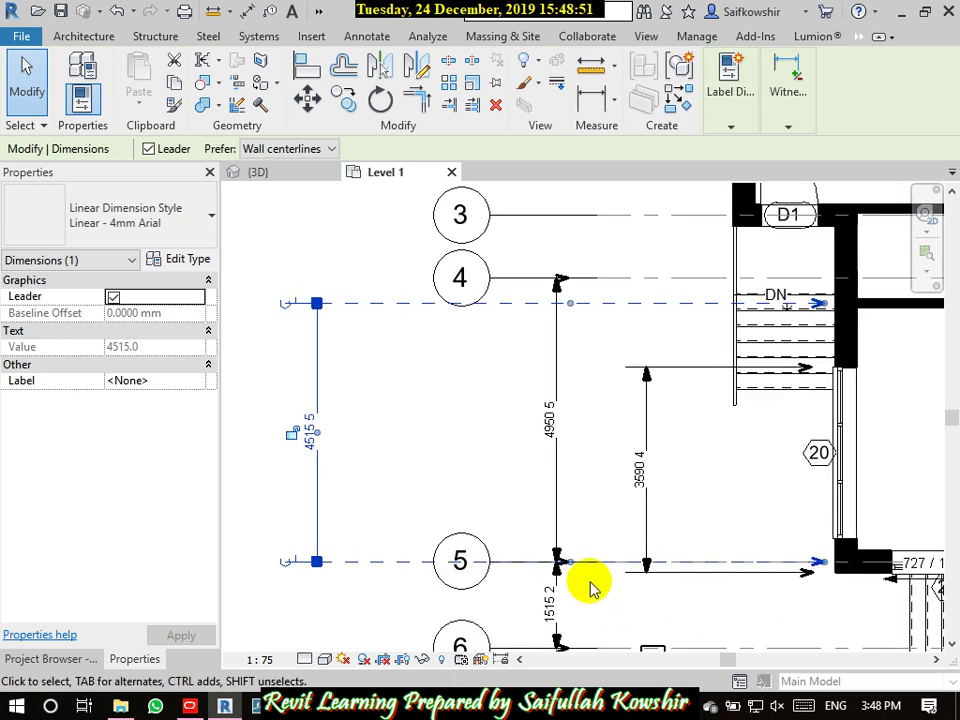
{"action": "scroll", "coordinate": [578, 558], "scroll_direction": "down", "scroll_amount": 1}
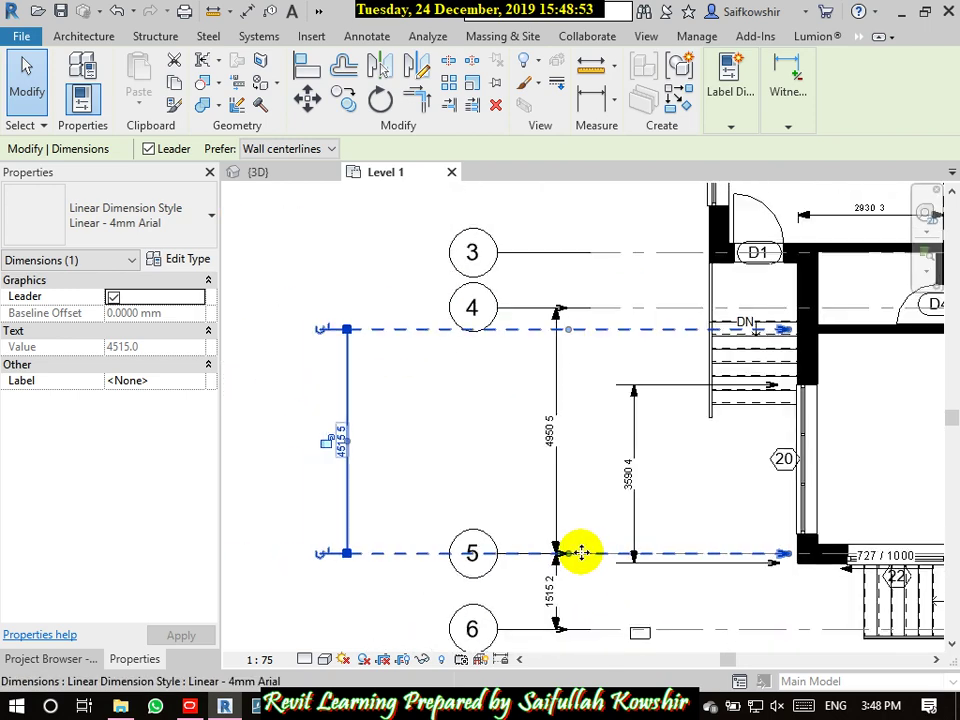
{"action": "scroll", "coordinate": [566, 558], "scroll_direction": "up", "scroll_amount": 4}
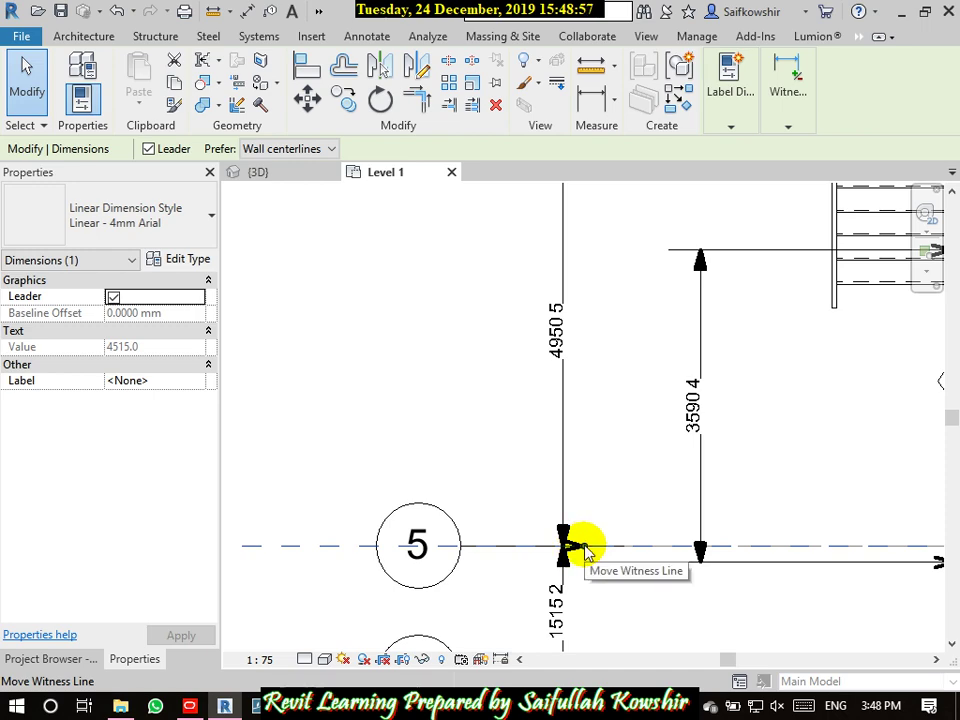
{"action": "scroll", "coordinate": [606, 538], "scroll_direction": "down", "scroll_amount": 4}
{"action": "left_click", "coordinate": [620, 506]}
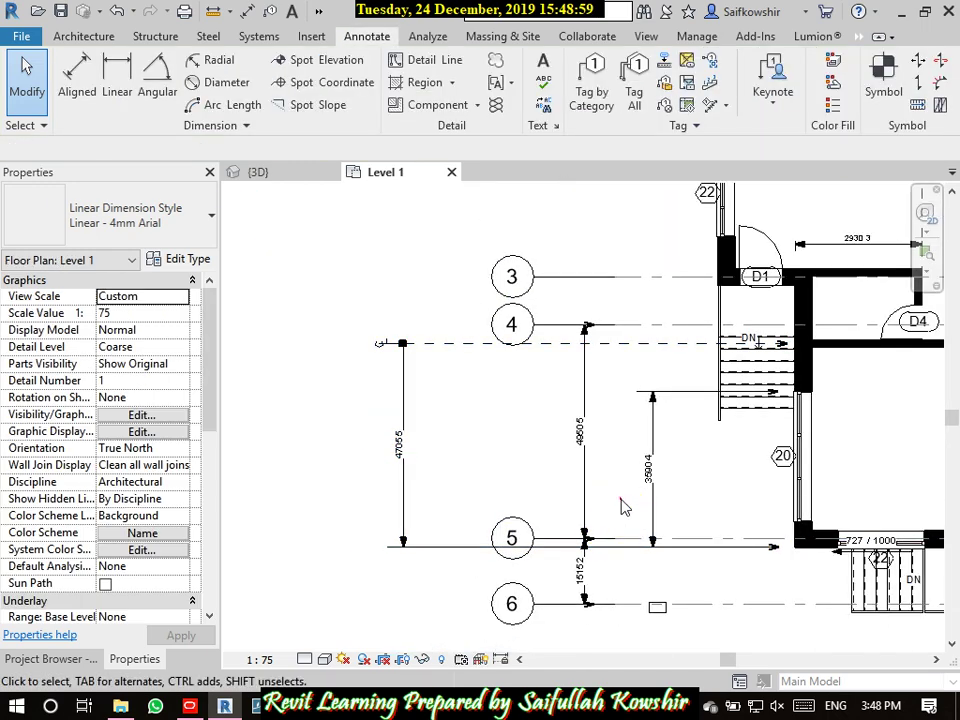
{"action": "left_click", "coordinate": [615, 542]}
{"action": "scroll", "coordinate": [600, 510], "scroll_direction": "down", "scroll_amount": 3}
{"action": "left_click", "coordinate": [561, 536]}
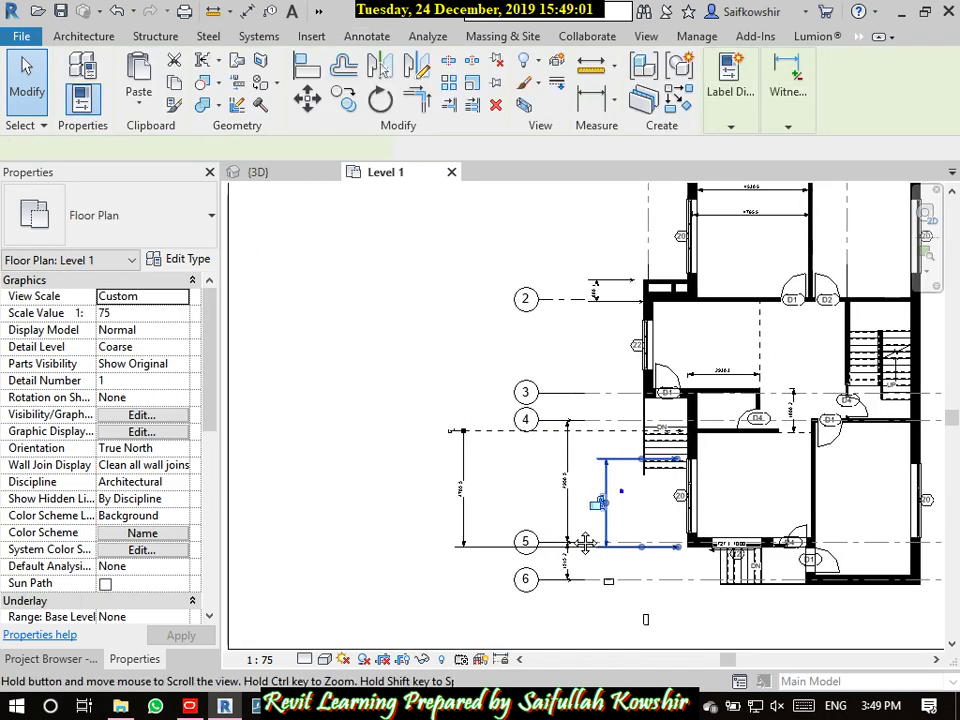
{"action": "scroll", "coordinate": [574, 555], "scroll_direction": "up", "scroll_amount": 5}
{"action": "scroll", "coordinate": [555, 470], "scroll_direction": "up", "scroll_amount": 1}
- Set the Interior Tick Mark of the outermost dimension's type to Diagonal 3 mm and close the type properties
{"action": "left_click", "coordinate": [516, 462]}
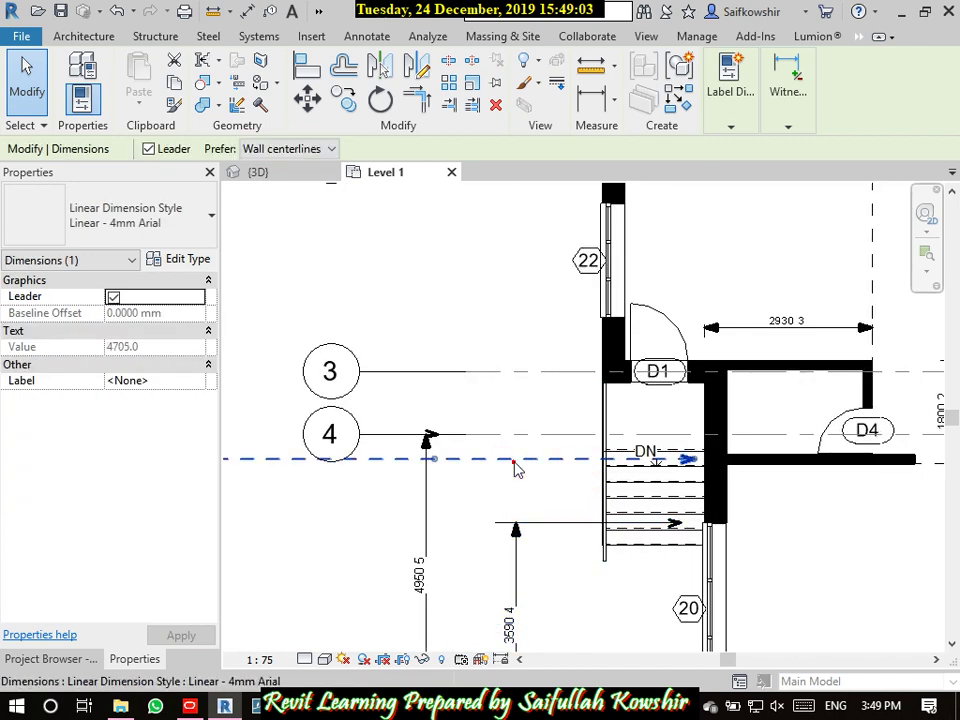
{"action": "scroll", "coordinate": [540, 460], "scroll_direction": "down", "scroll_amount": 3}
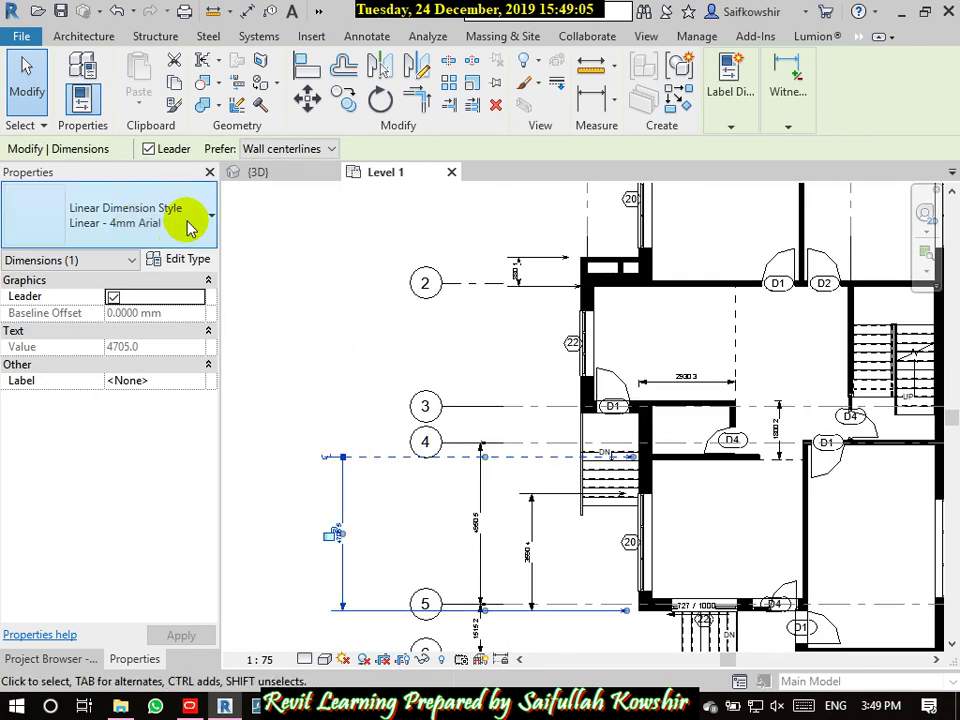
{"action": "left_click", "coordinate": [184, 259]}
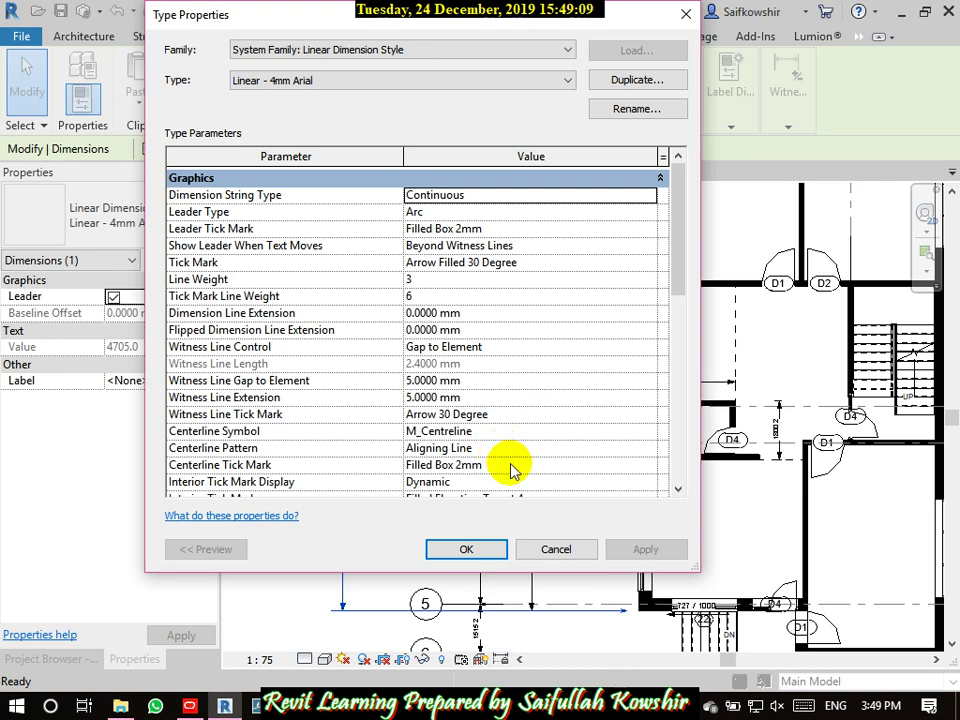
{"action": "scroll", "coordinate": [512, 472], "scroll_direction": "down", "scroll_amount": 10}
{"action": "scroll", "coordinate": [490, 420], "scroll_direction": "up", "scroll_amount": 5}
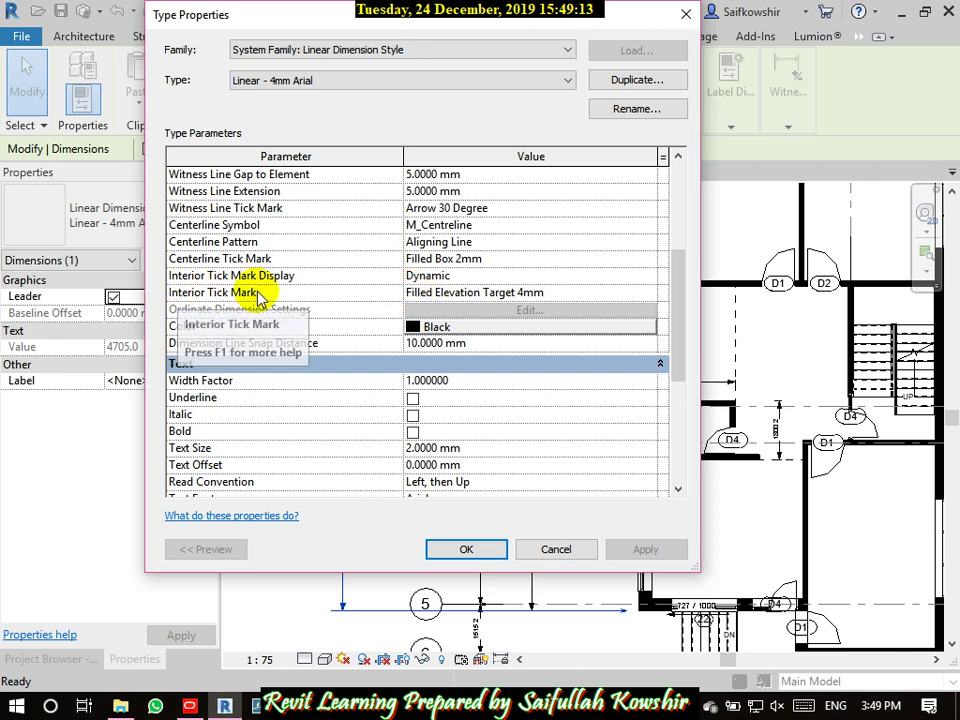
{"action": "left_click_drag", "start_coordinate": [440, 12], "coordinate": [379, 25]}
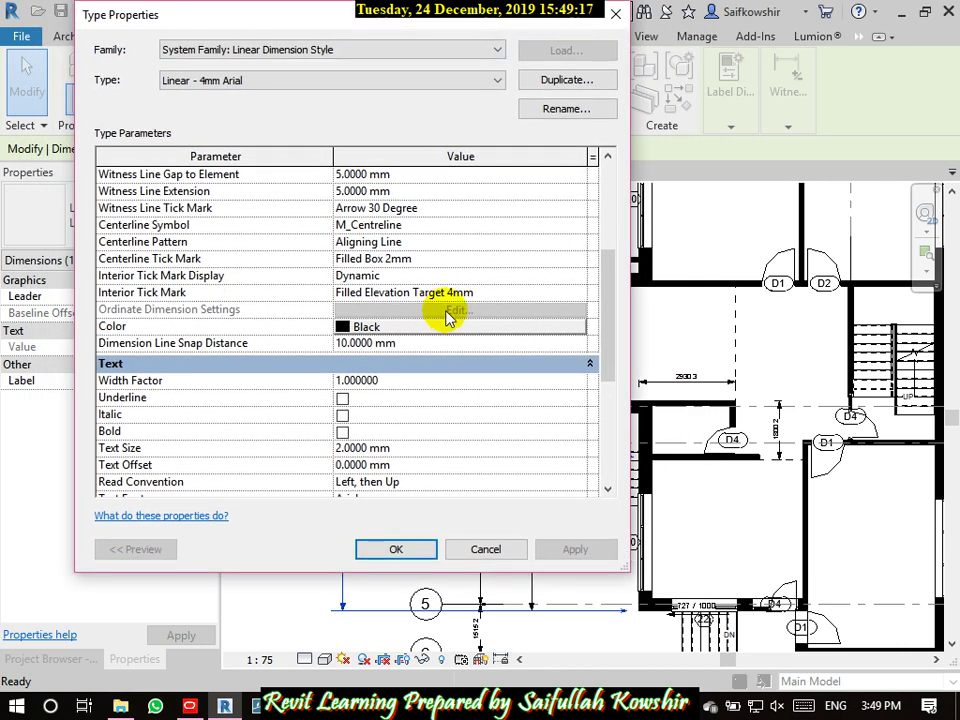
{"action": "left_click", "coordinate": [511, 292]}
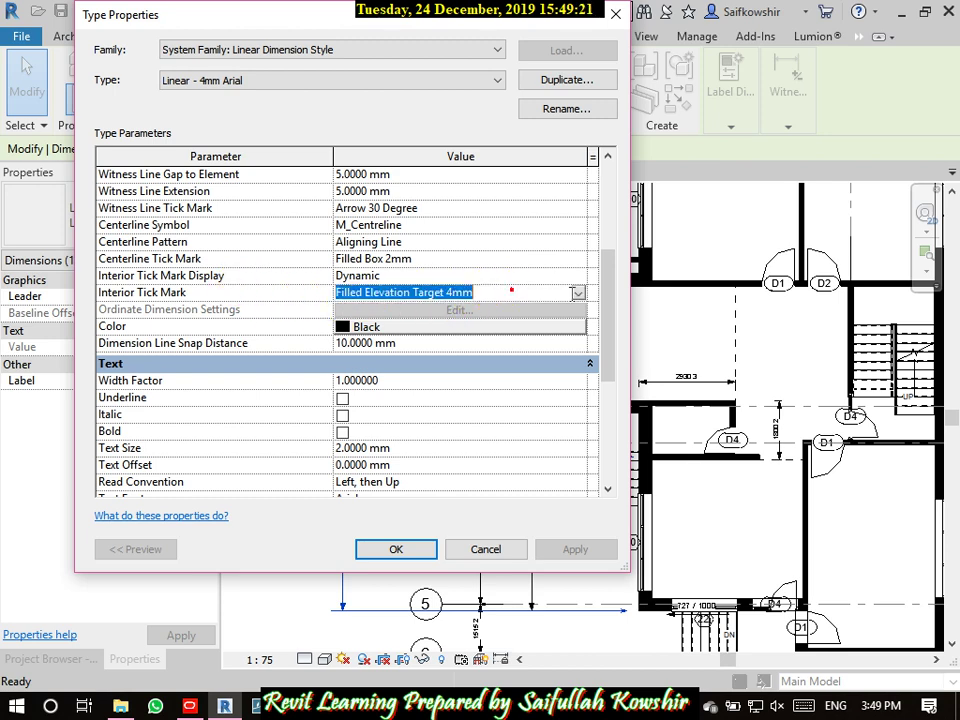
{"action": "left_click", "coordinate": [578, 293]}
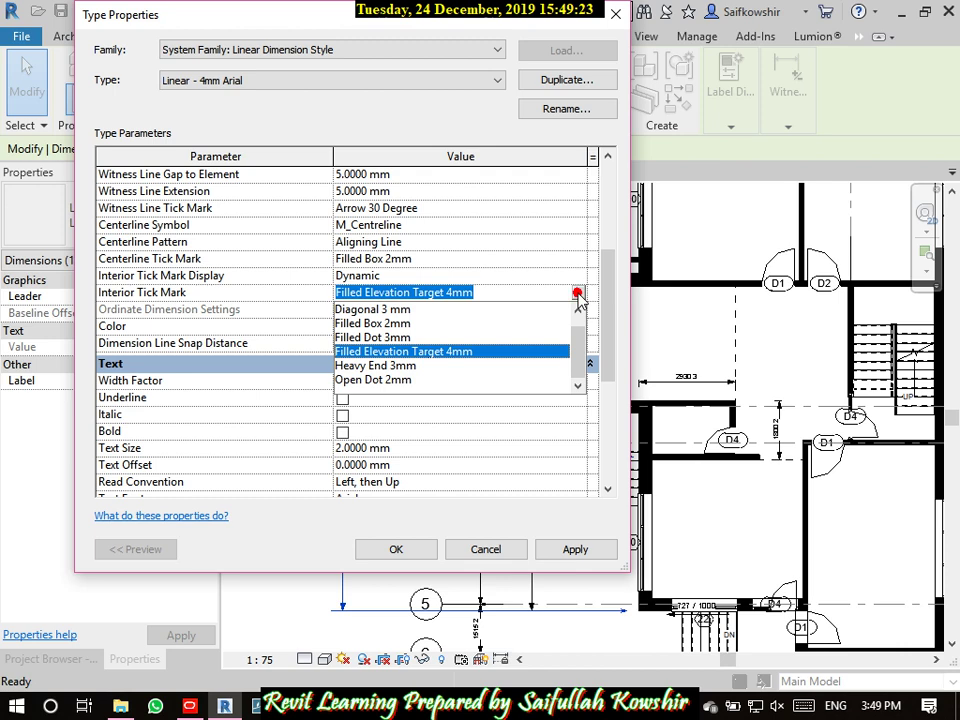
{"action": "left_click", "coordinate": [386, 310]}
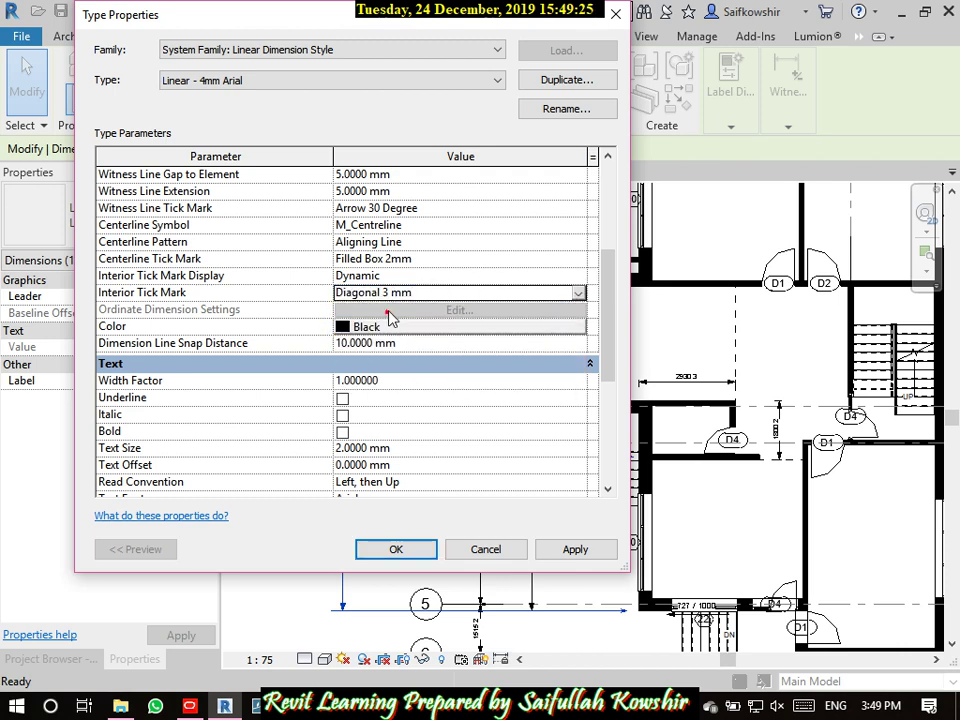
{"action": "left_click", "coordinate": [428, 551]}
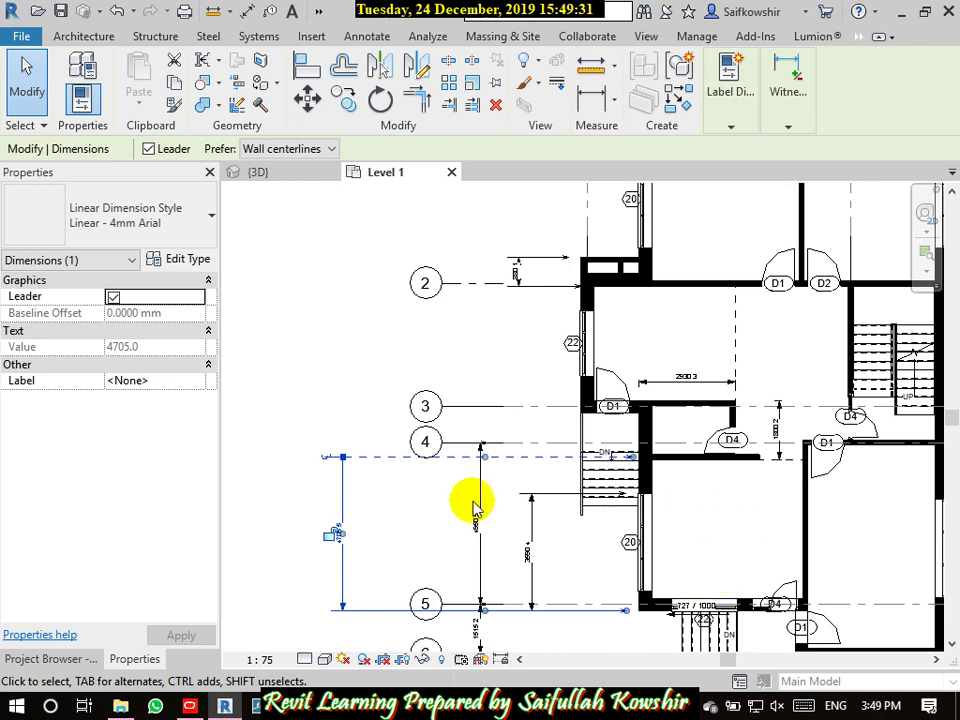
- Change the Color of the Linear - 4mm Arial dimension type to orange, RGB 255-128-064, and apply it
{"action": "left_click", "coordinate": [193, 260]}
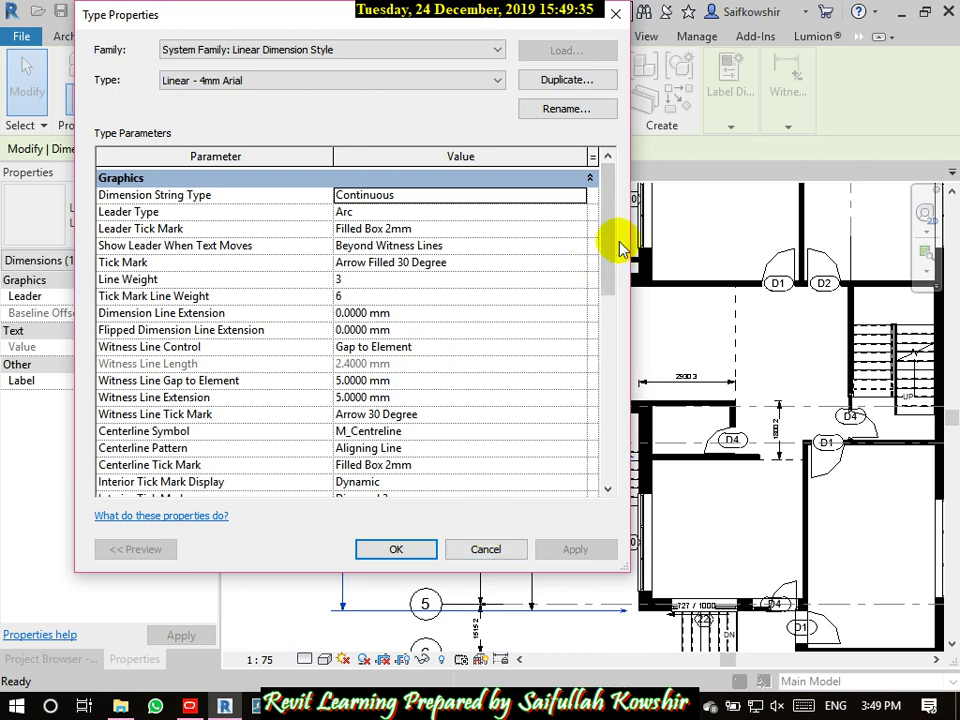
{"action": "left_click_drag", "start_coordinate": [615, 240], "coordinate": [609, 328]}
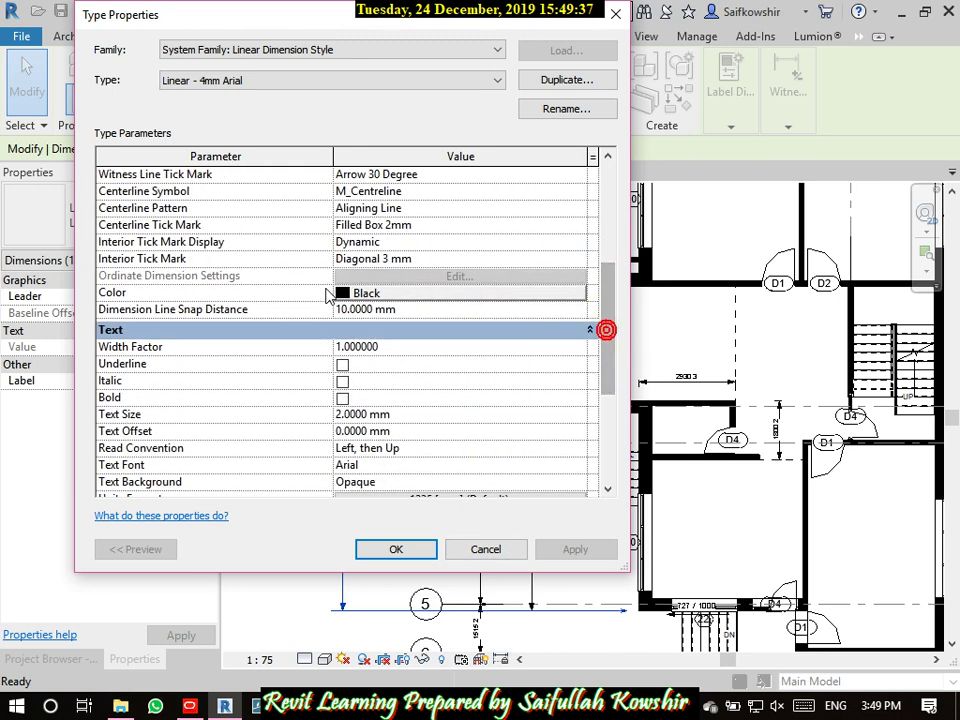
{"action": "left_click", "coordinate": [362, 293]}
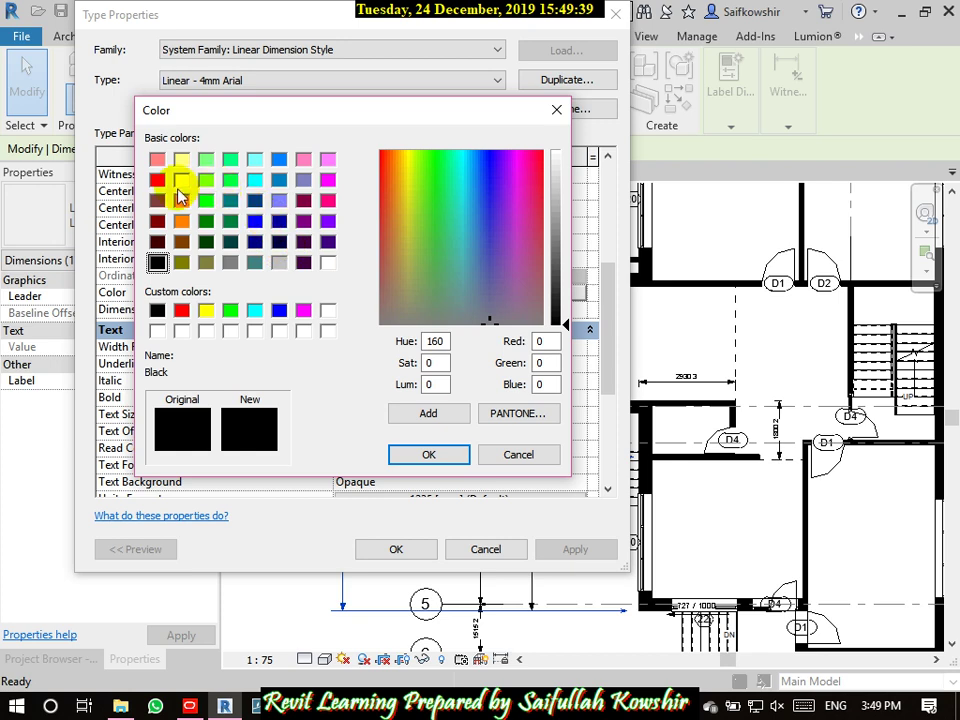
{"action": "left_click", "coordinate": [181, 203]}
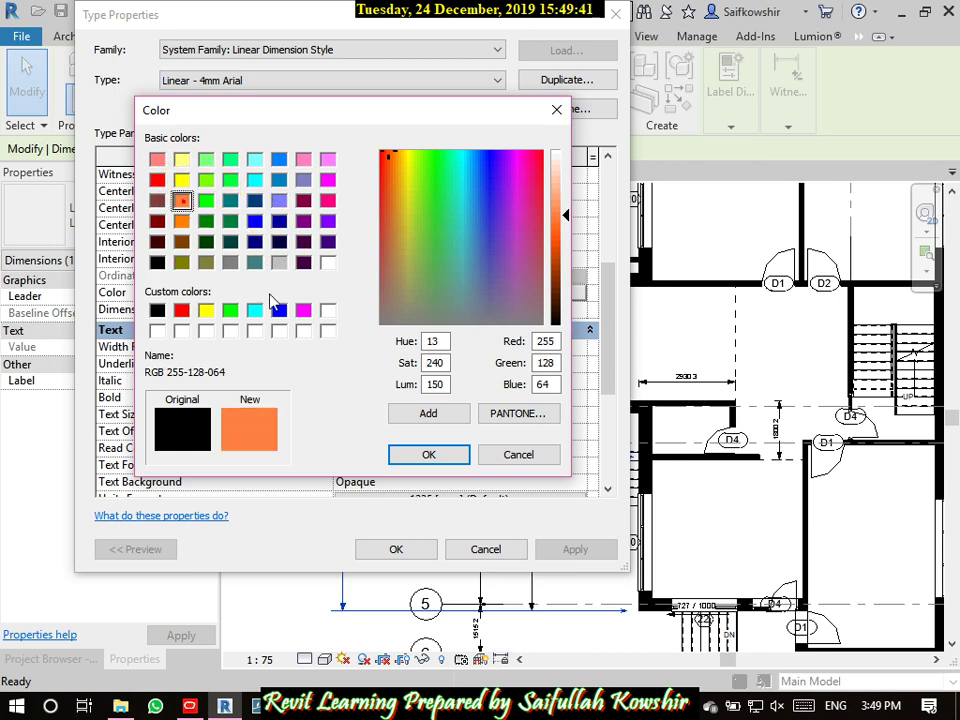
{"action": "left_click", "coordinate": [426, 455]}
{"action": "left_click", "coordinate": [576, 551]}
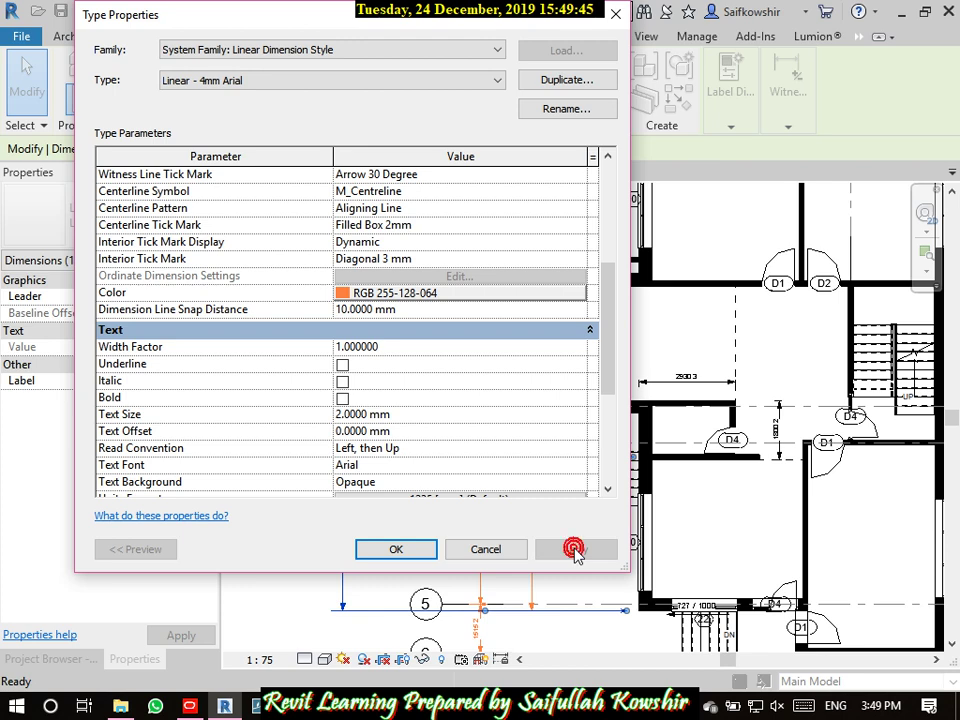
{"action": "left_click_drag", "start_coordinate": [465, 21], "coordinate": [506, 47]}
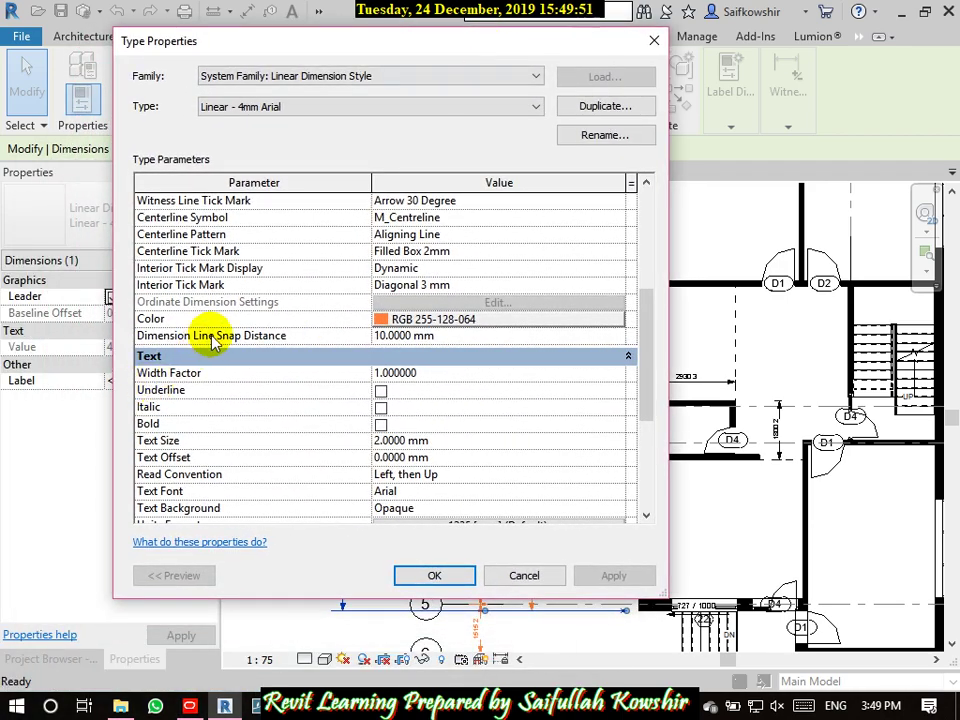
- Try a Dimension Line Snap Distance of 20 mm for the dimension type, apply it and close the type properties
{"action": "left_click", "coordinate": [437, 337]}
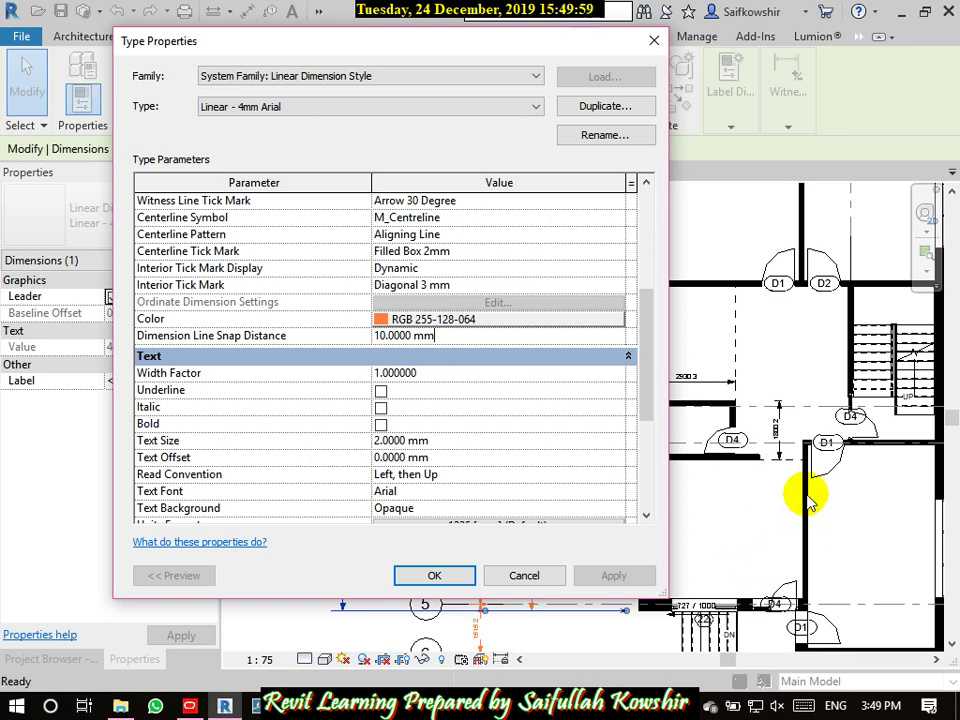
{"action": "left_click_drag", "start_coordinate": [420, 335], "coordinate": [343, 336]}
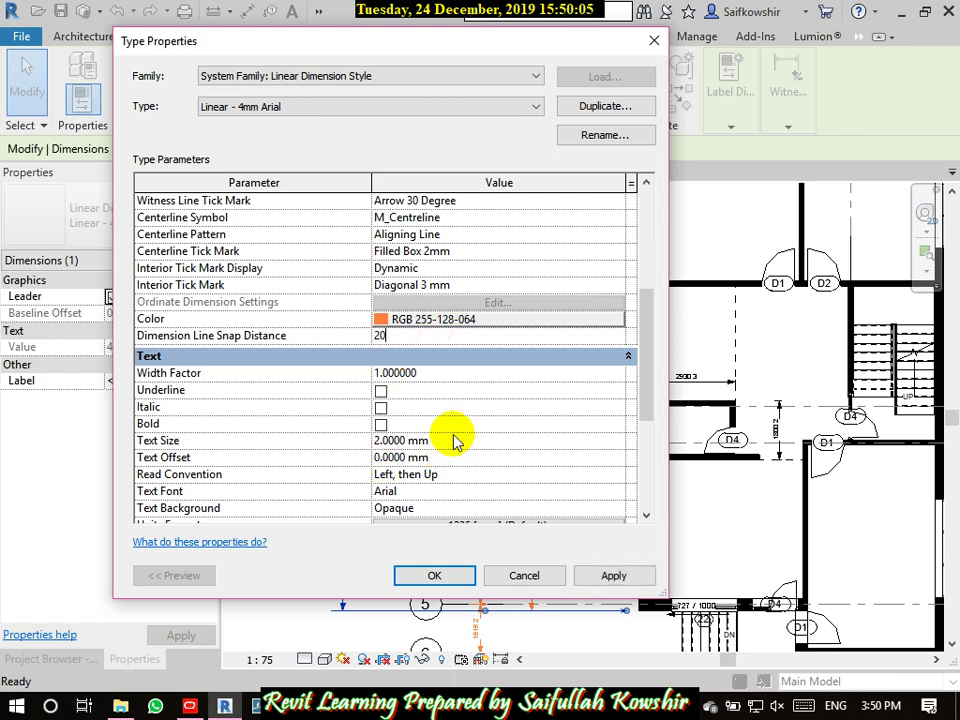
{"action": "type", "text": "20"}
{"action": "left_click", "coordinate": [612, 575]}
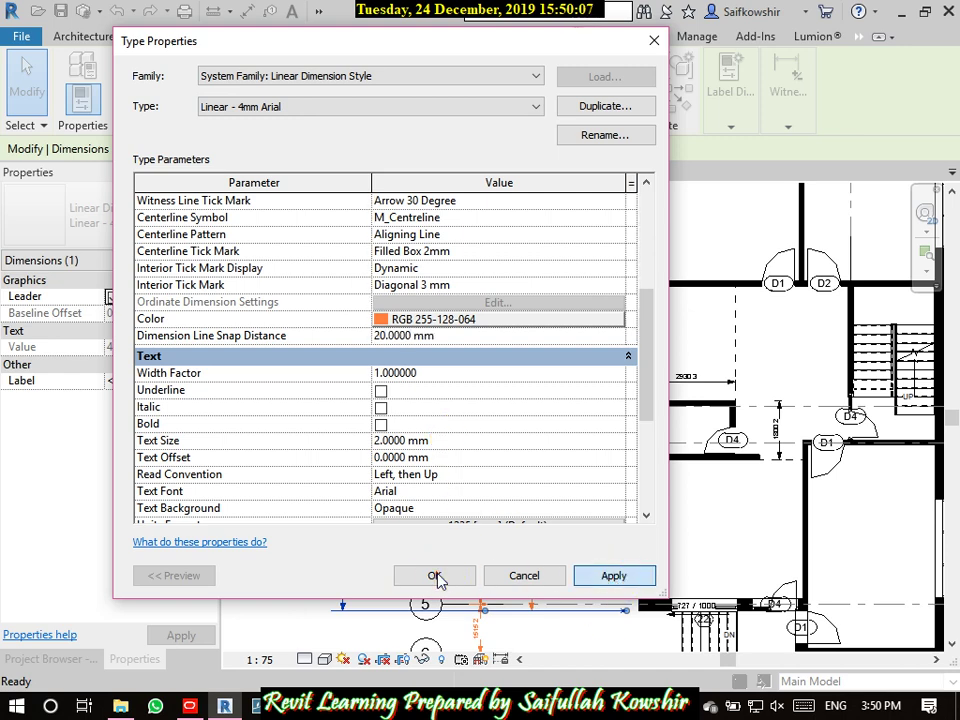
{"action": "left_click", "coordinate": [435, 576]}
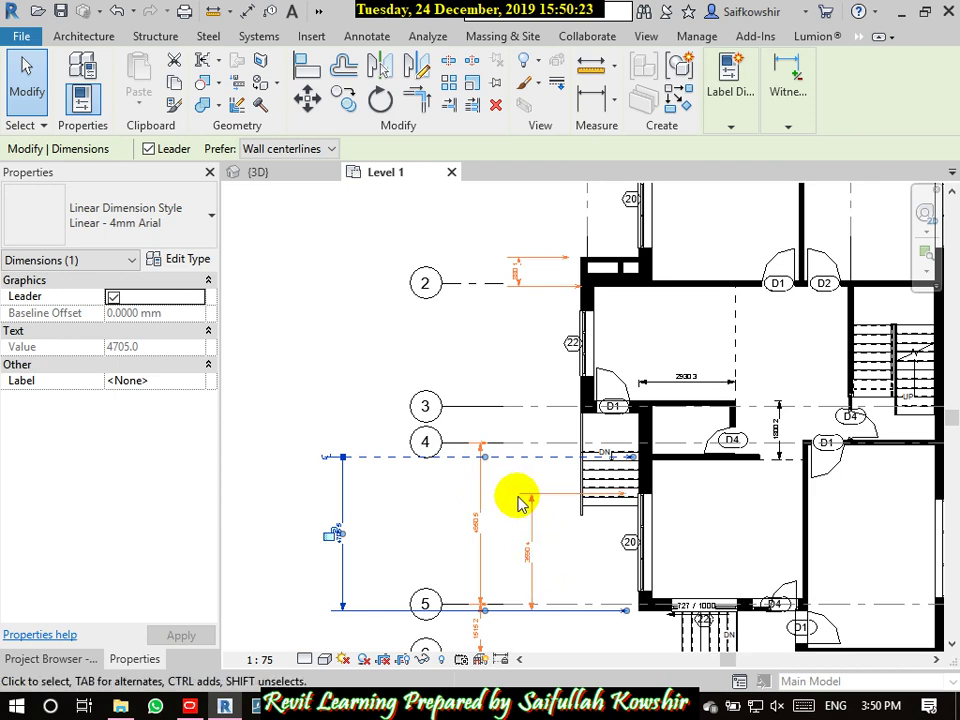
- Reopen the type properties and return the Dimension Line Snap Distance to 10 mm
{"action": "left_click", "coordinate": [190, 259]}
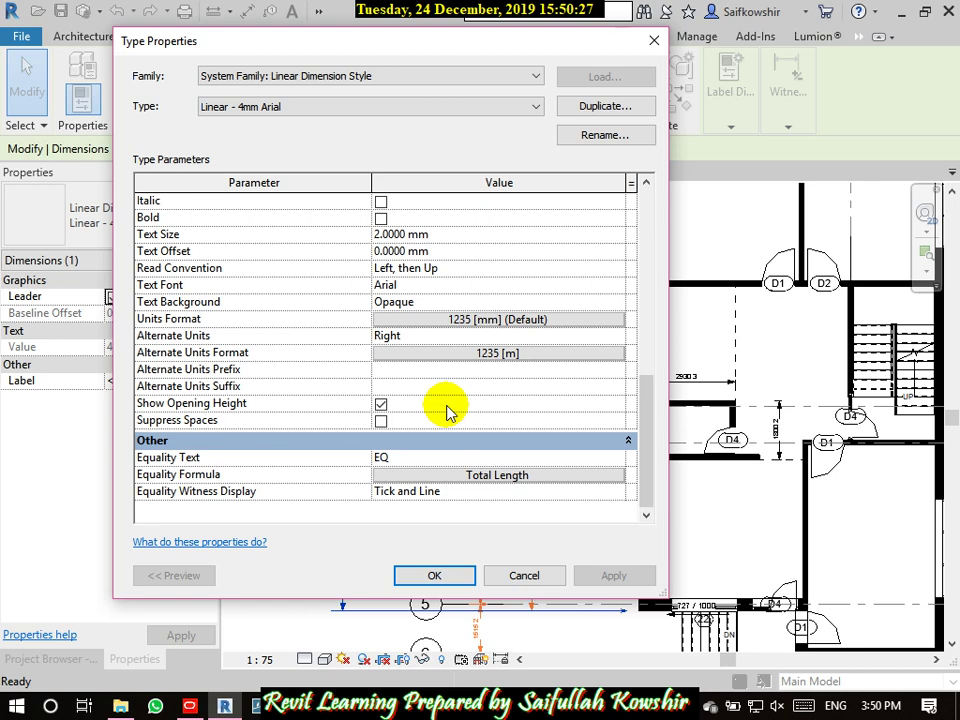
{"action": "left_click", "coordinate": [441, 233]}
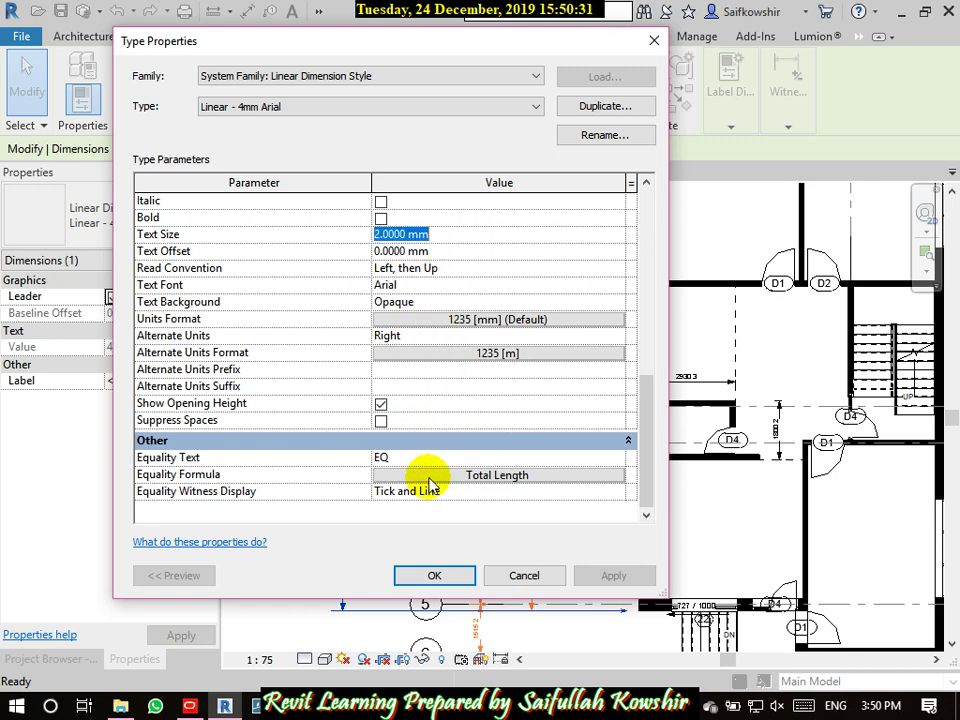
{"action": "scroll", "coordinate": [426, 426], "scroll_direction": "up", "scroll_amount": 5}
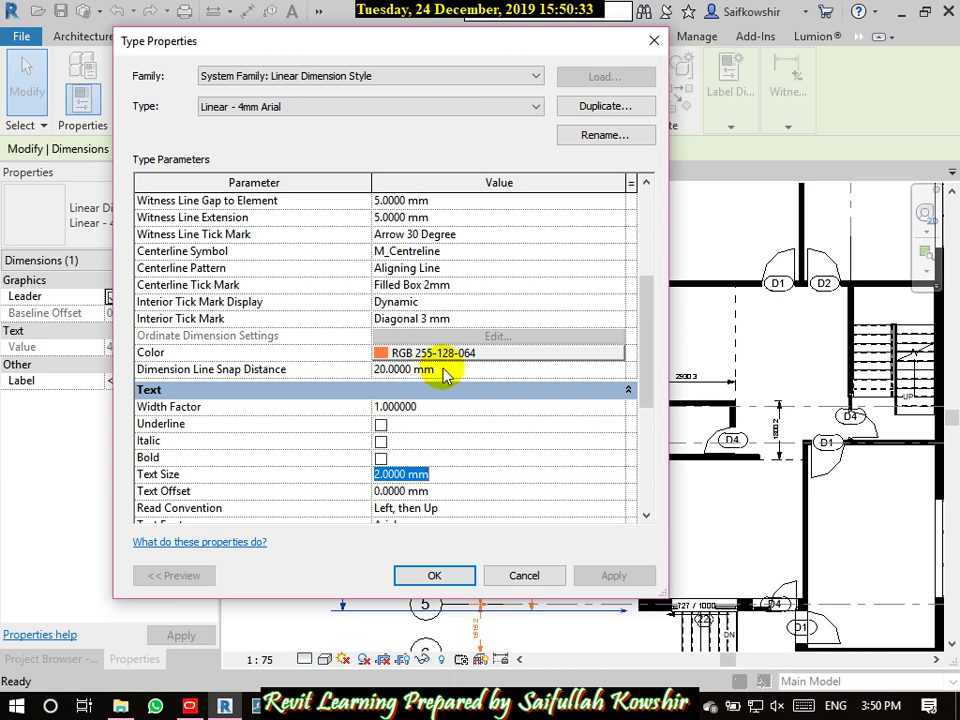
{"action": "left_click", "coordinate": [444, 369]}
{"action": "type", "text": "10"}
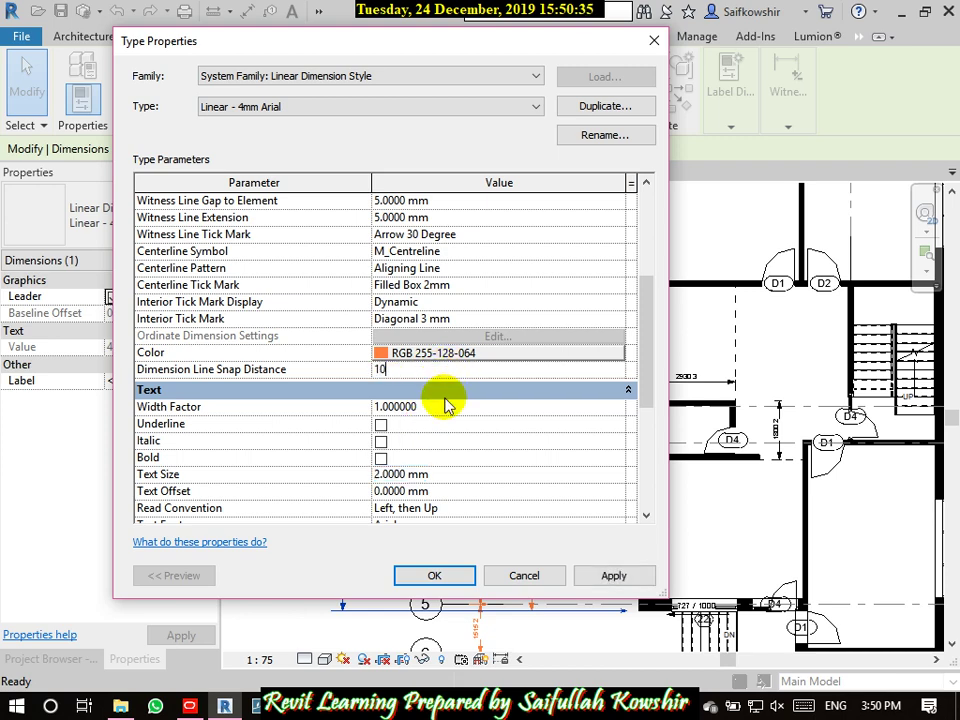
{"action": "left_click", "coordinate": [452, 410]}
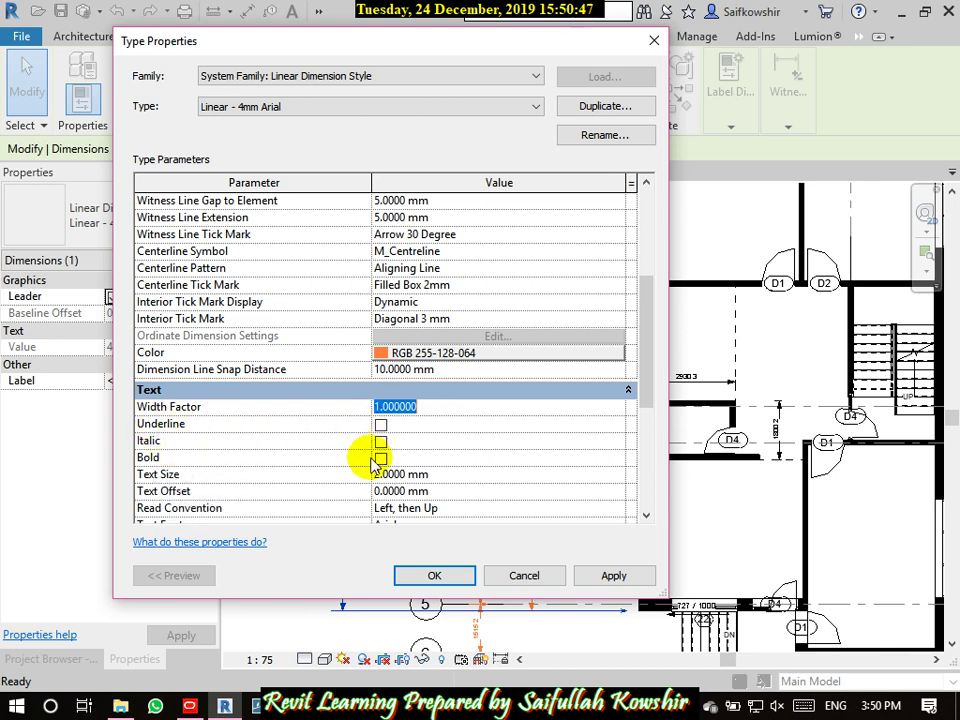
- Set the Text Size of the dimension type to 4 mm and apply it
{"action": "left_click", "coordinate": [435, 474]}
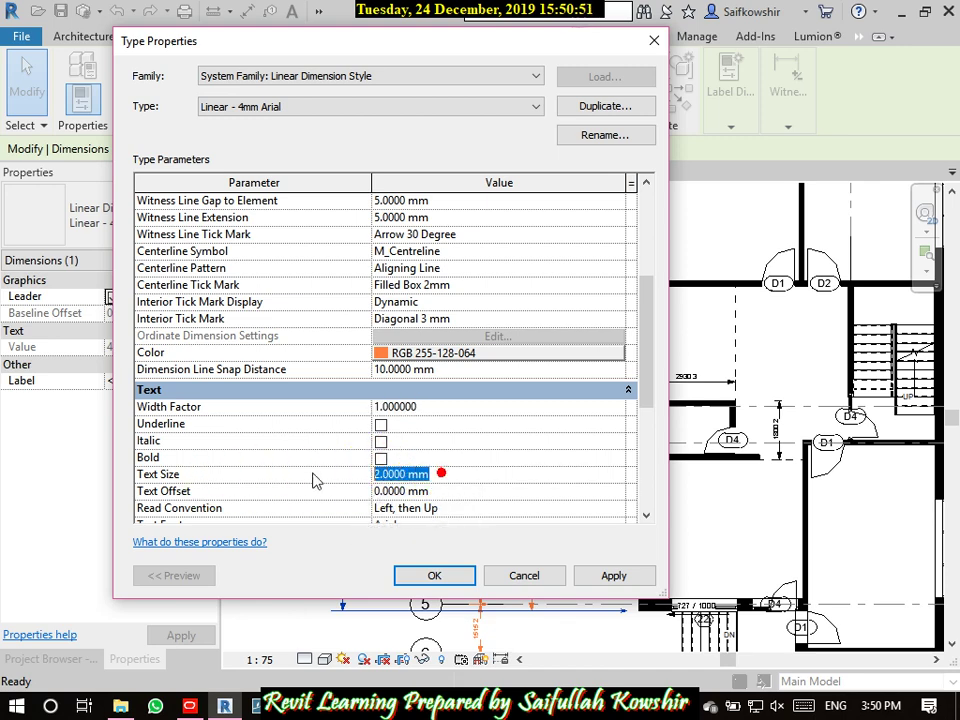
{"action": "type", "text": "4"}
{"action": "left_click", "coordinate": [598, 575]}
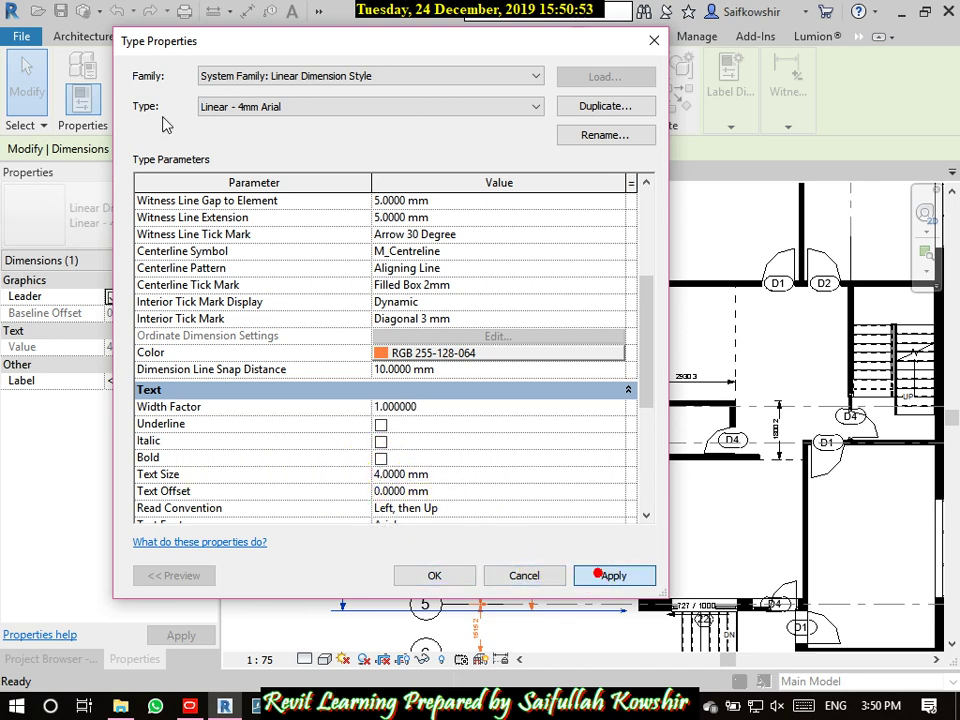
{"action": "left_click_drag", "start_coordinate": [379, 54], "coordinate": [455, 113]}
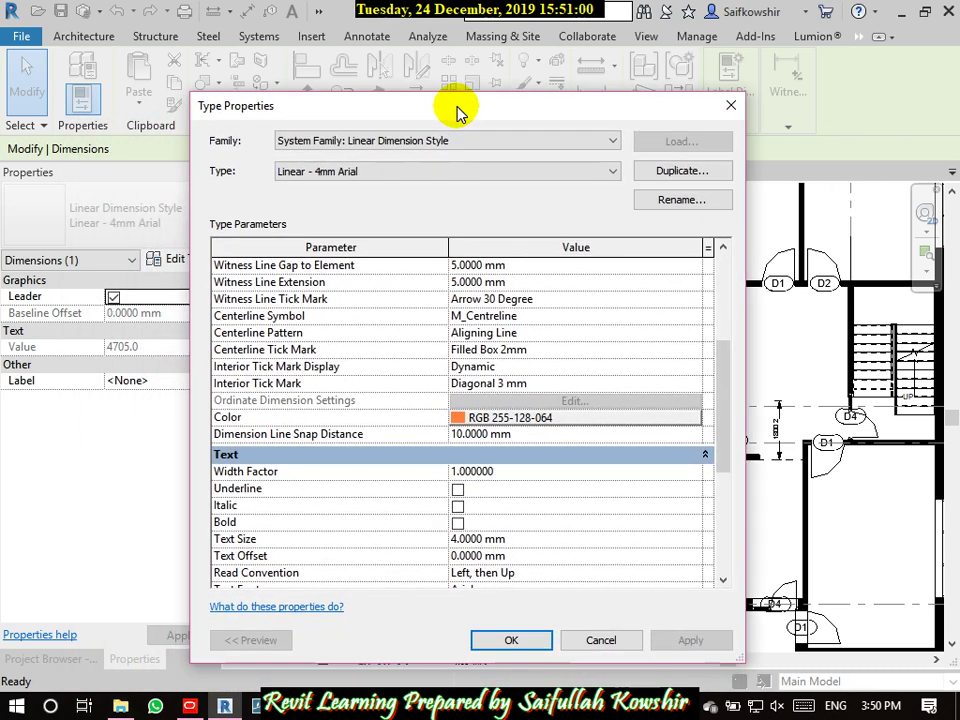
- Review the Text Offset, Text Font and Text Background options of the dimension type
{"action": "left_click", "coordinate": [510, 555]}
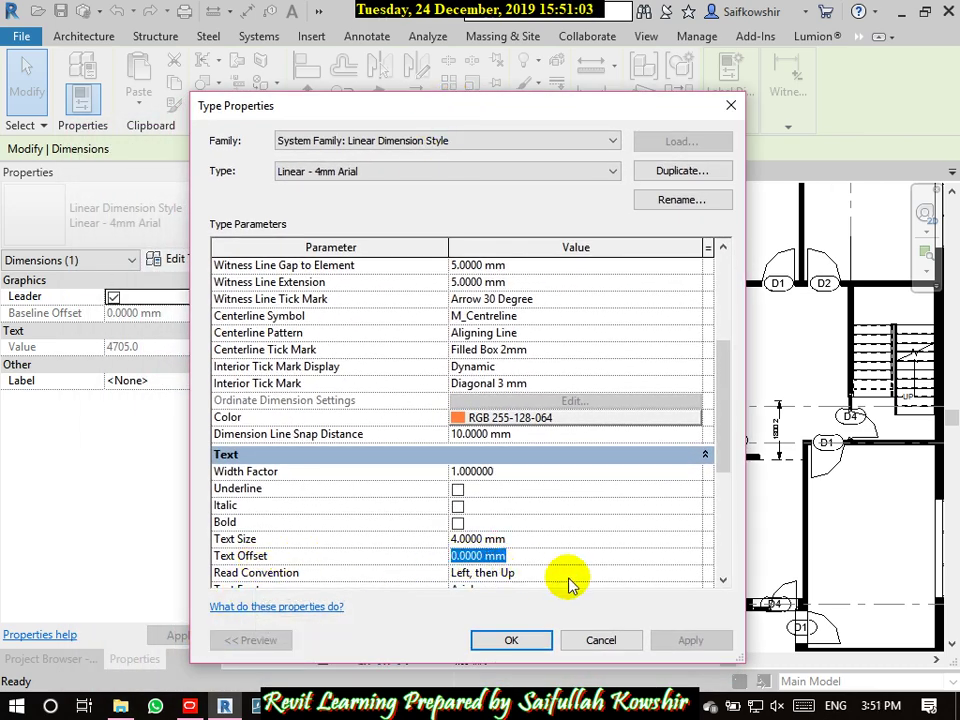
{"action": "left_click_drag", "start_coordinate": [735, 446], "coordinate": [746, 519]}
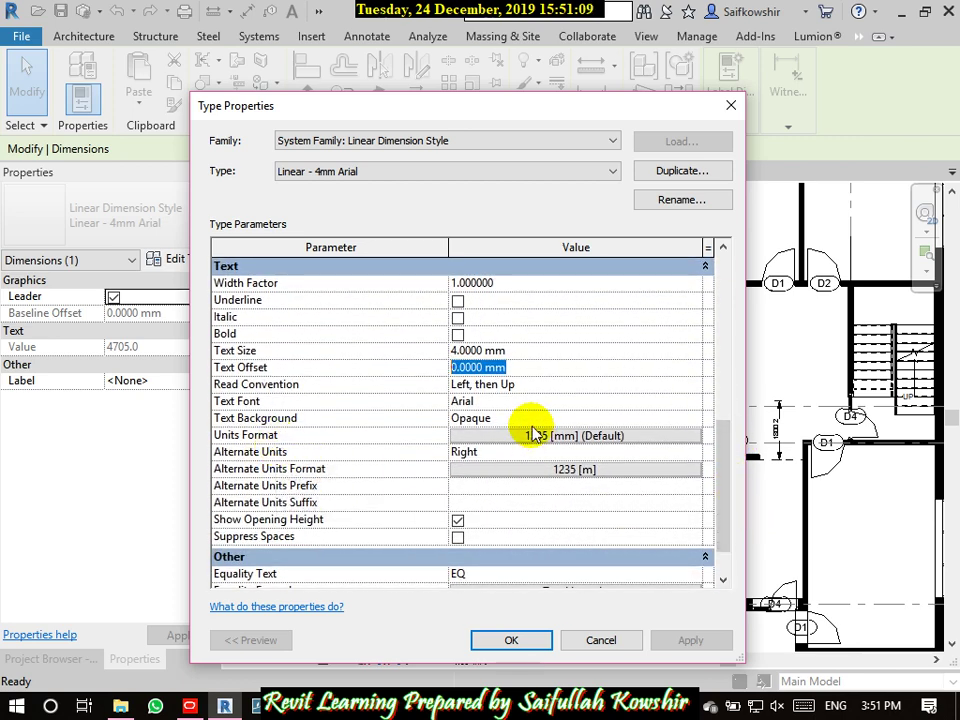
{"action": "left_click", "coordinate": [518, 401]}
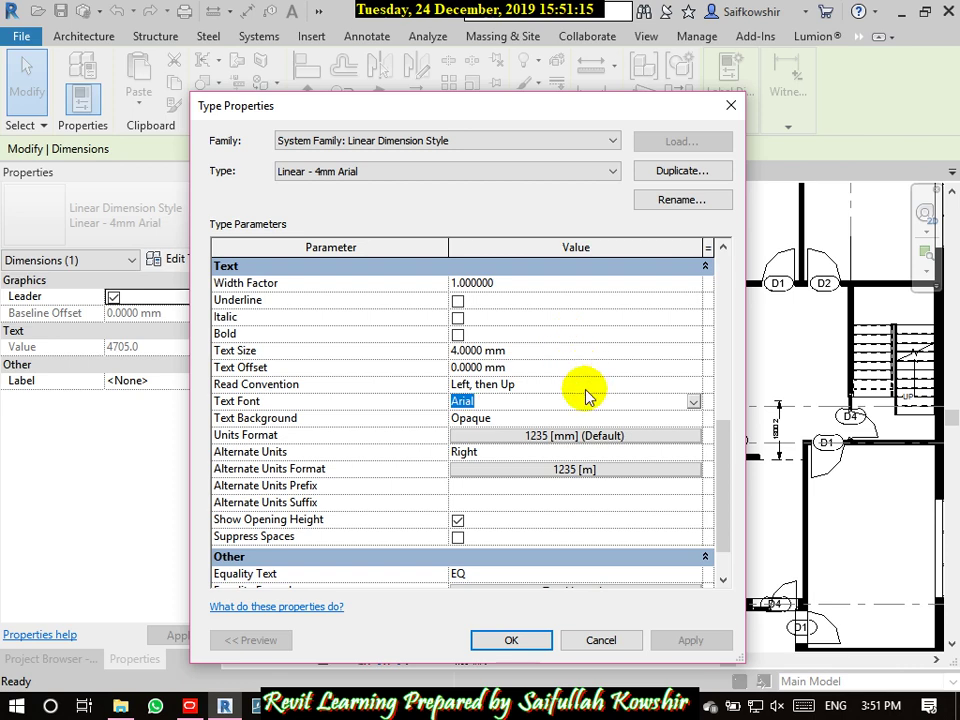
{"action": "left_click", "coordinate": [504, 419]}
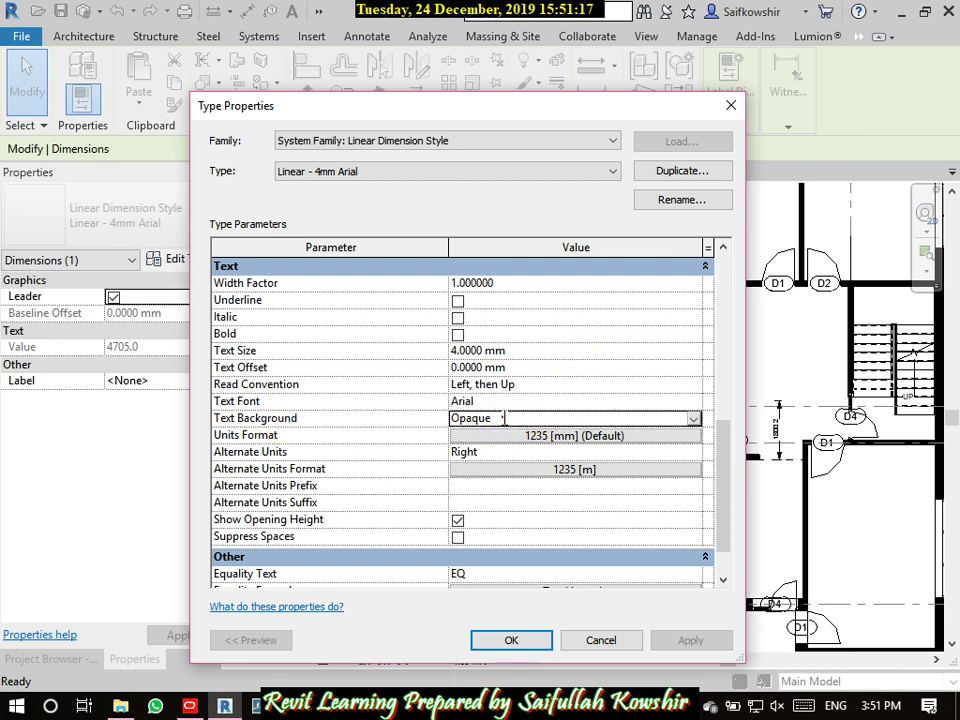
{"action": "left_click", "coordinate": [693, 420]}
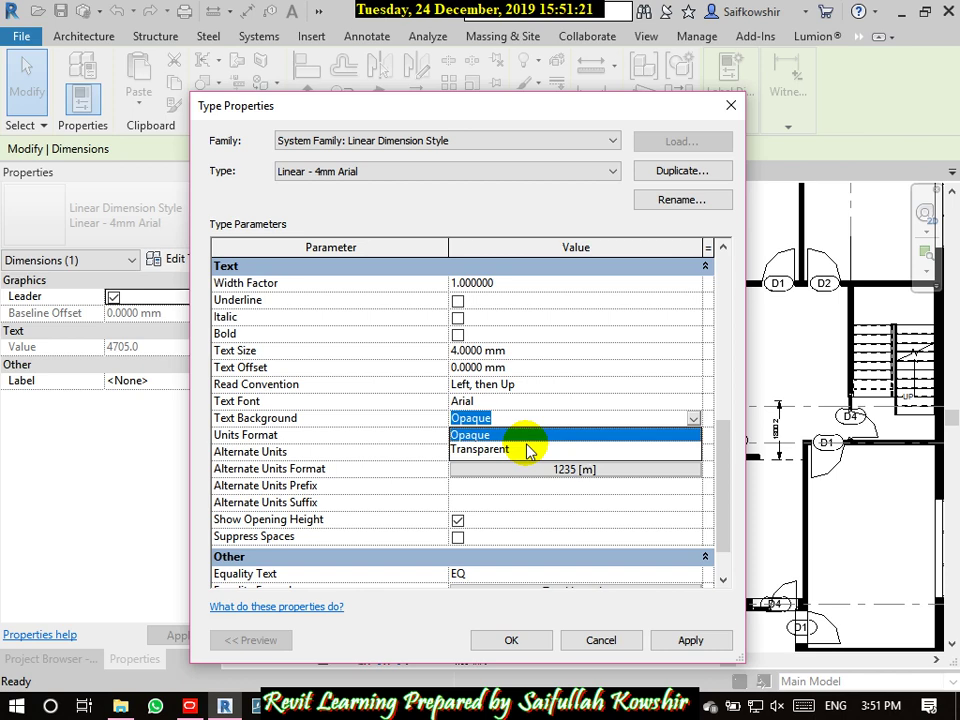
{"action": "left_click", "coordinate": [430, 427]}
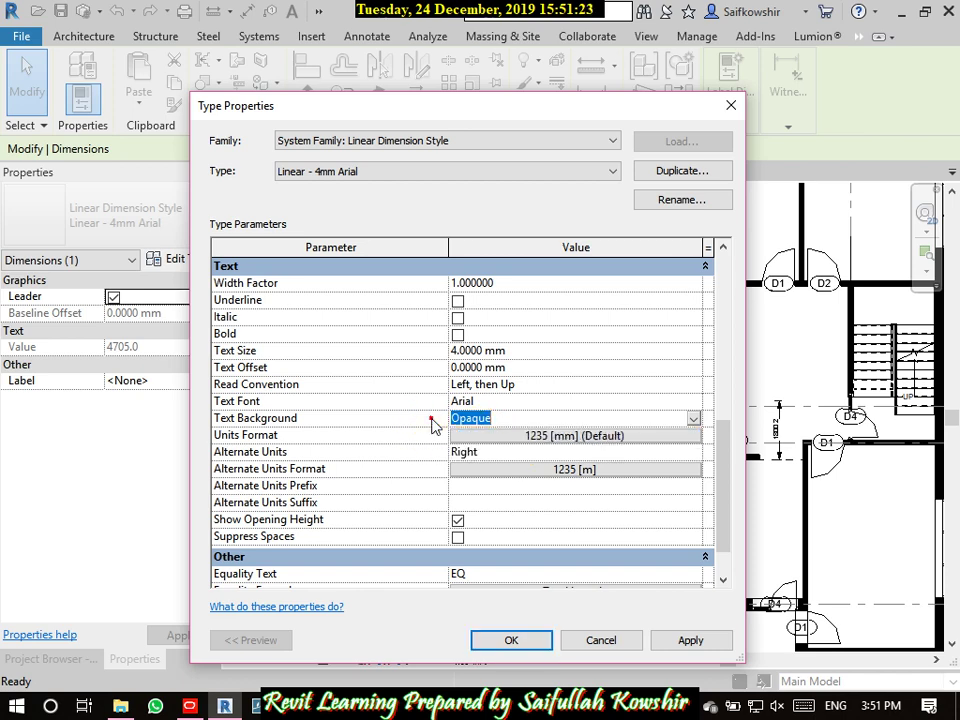
- Try Meters instead of the project settings for the dimension type's Units Format, apply it and close the type properties
{"action": "left_click", "coordinate": [561, 434]}
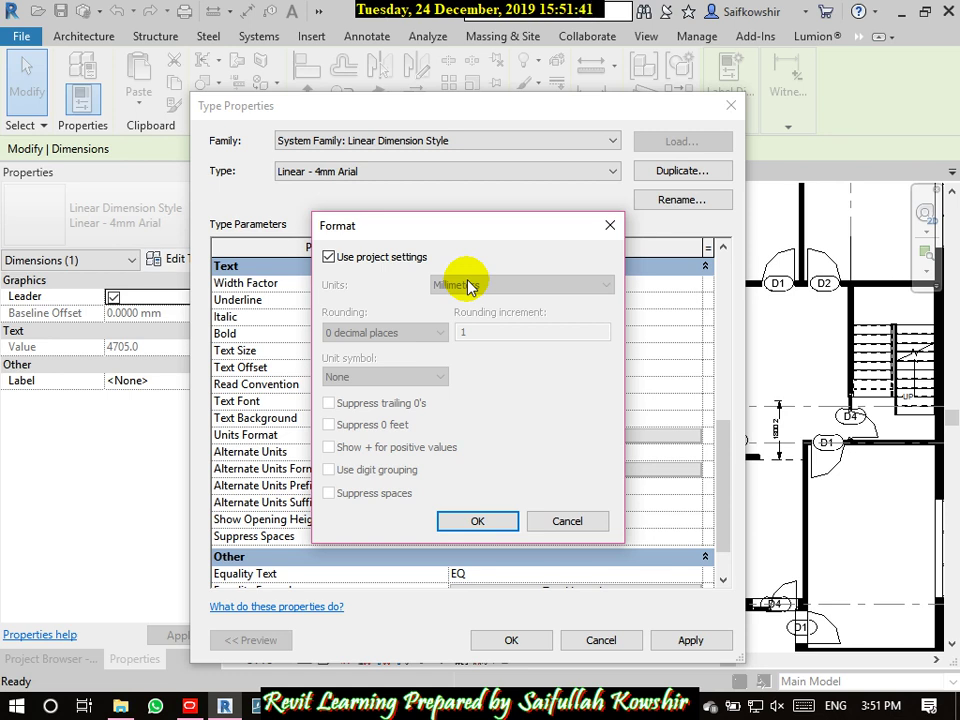
{"action": "left_click", "coordinate": [340, 260]}
{"action": "left_click", "coordinate": [534, 287]}
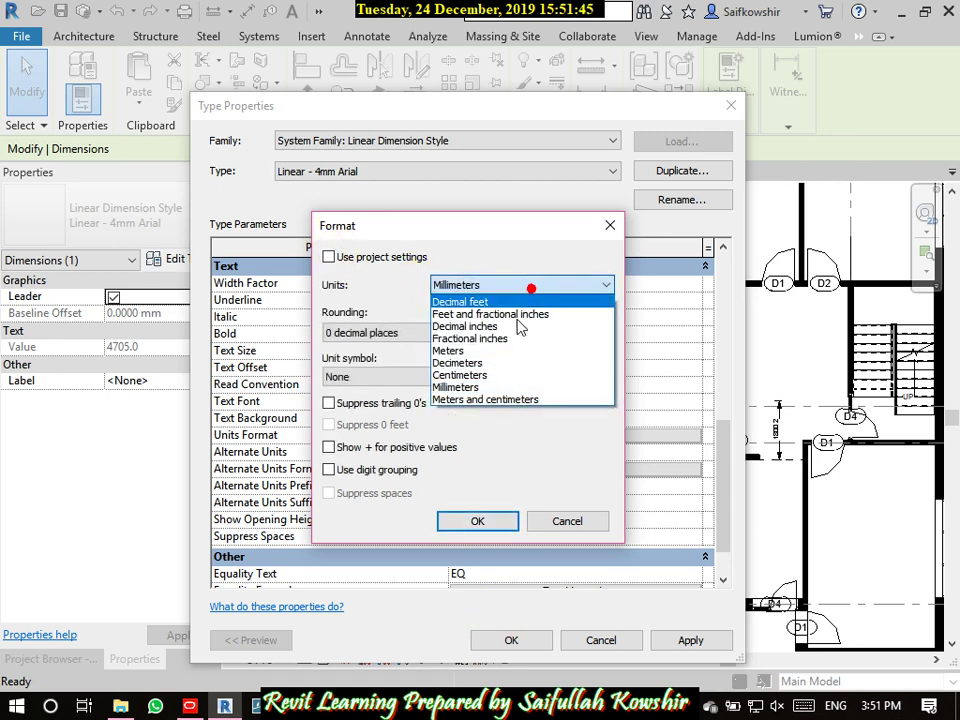
{"action": "left_click", "coordinate": [476, 350]}
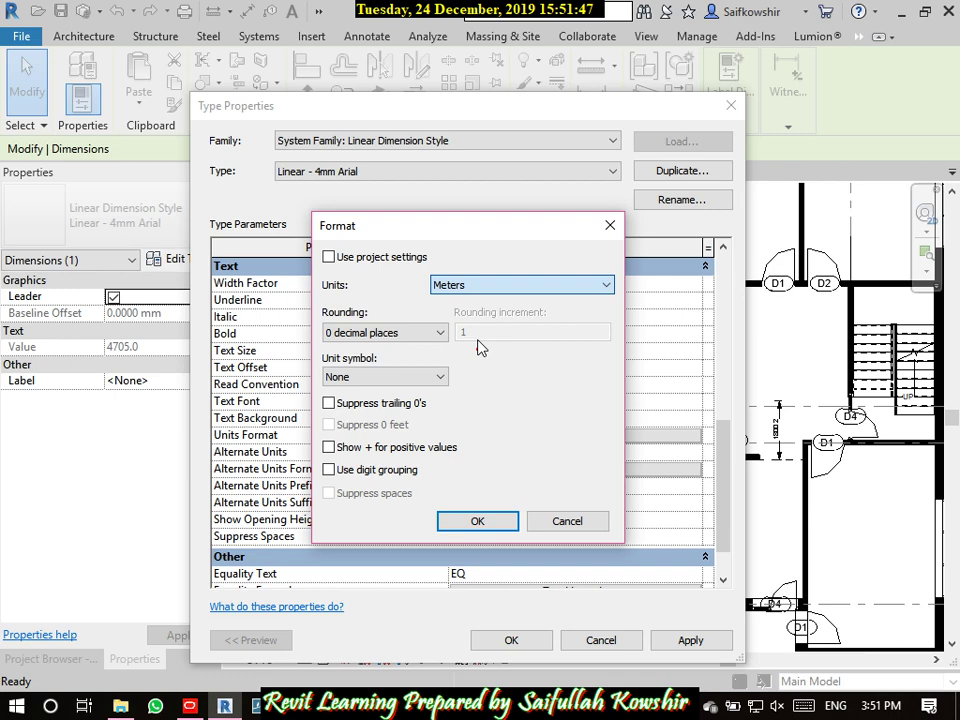
{"action": "left_click", "coordinate": [478, 521]}
{"action": "left_click", "coordinate": [688, 640]}
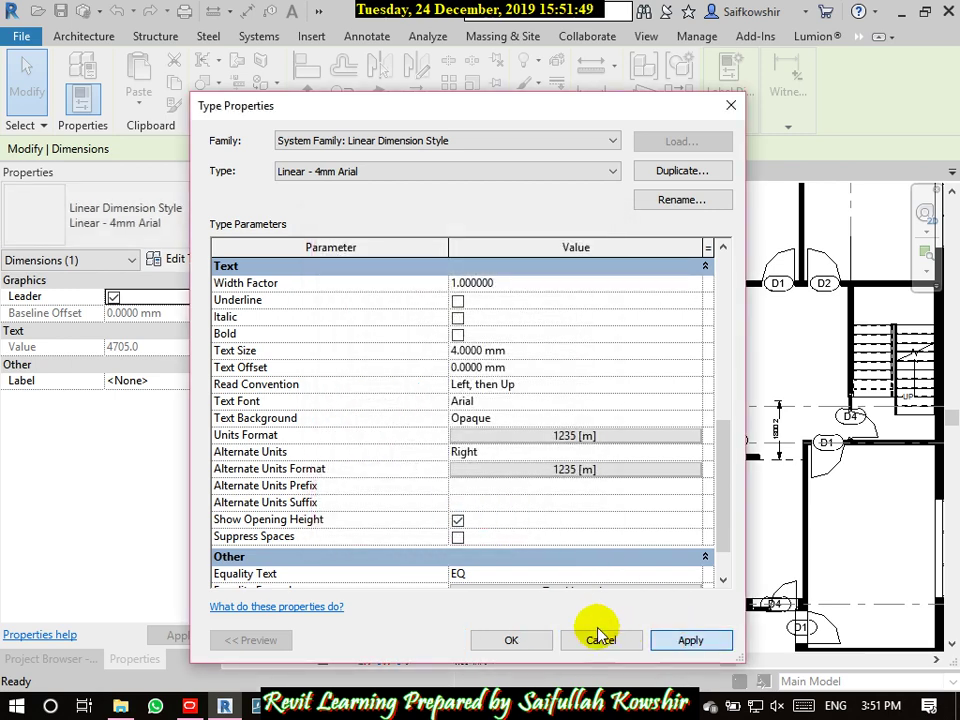
{"action": "left_click", "coordinate": [511, 640]}
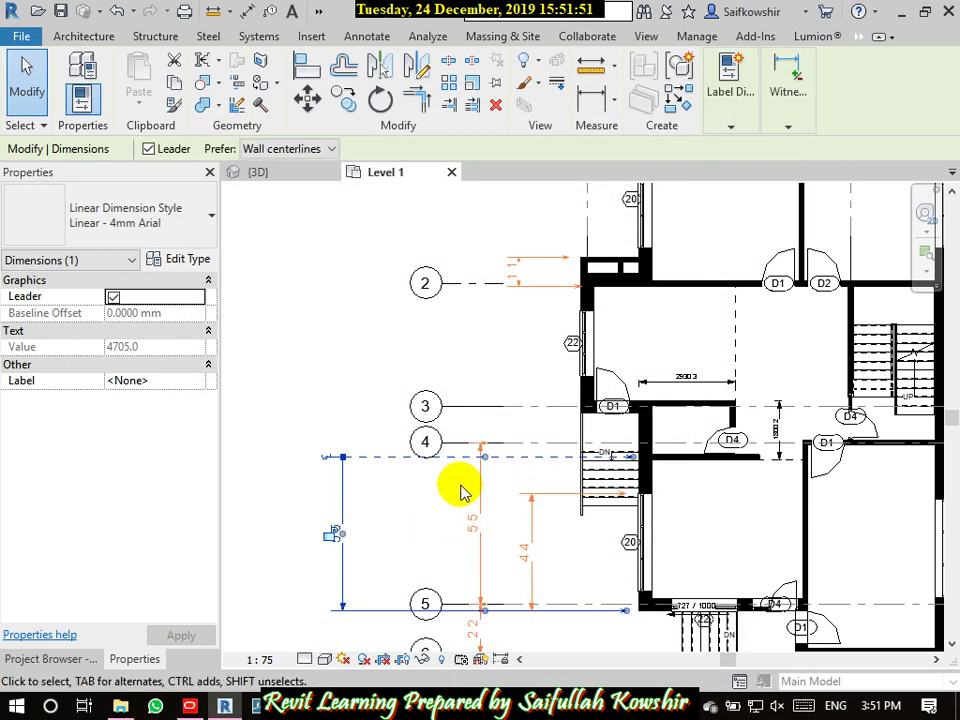
{"action": "scroll", "coordinate": [495, 557], "scroll_direction": "up", "scroll_amount": 2}
{"action": "key", "text": "Escape"}
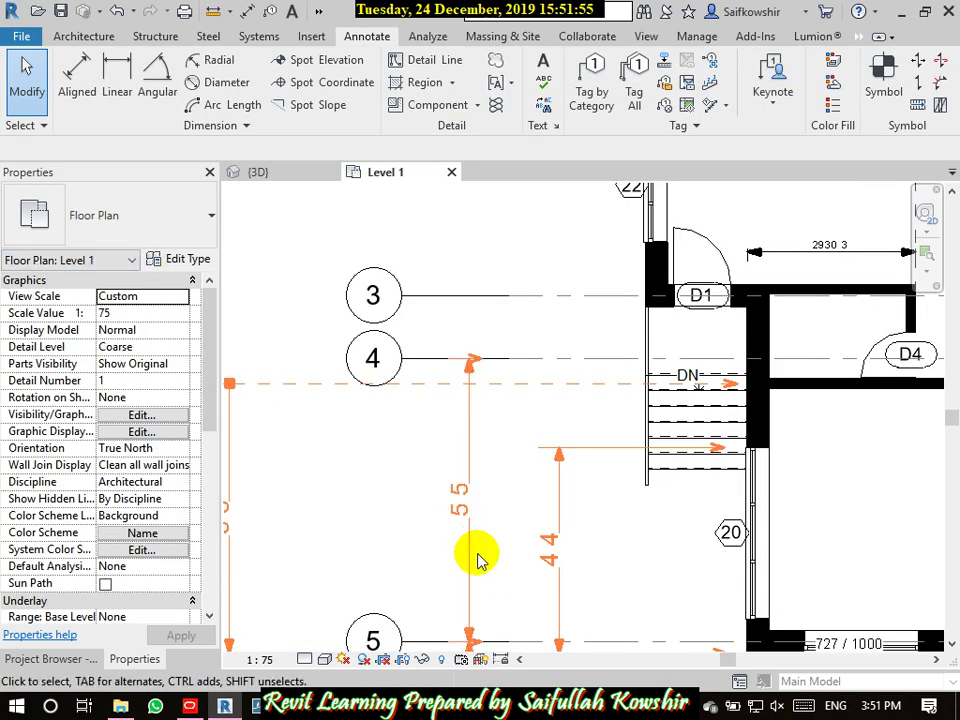
- Reopen the type properties of the dimension between grids 4 and 5, set Alternate Units to None and apply it
{"action": "left_click", "coordinate": [474, 556]}
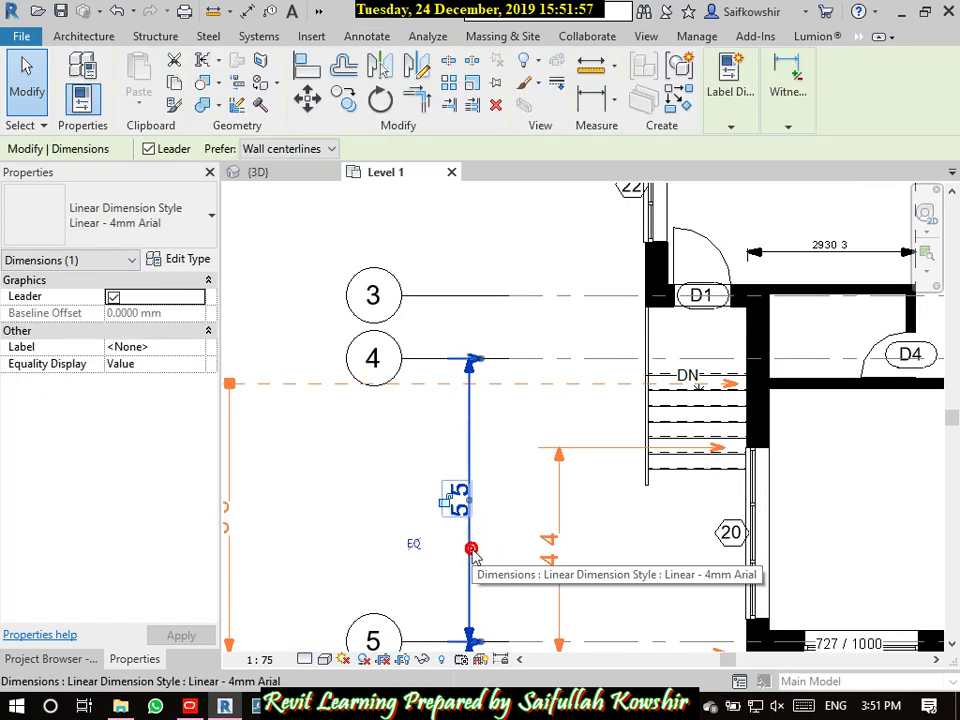
{"action": "left_click", "coordinate": [196, 260]}
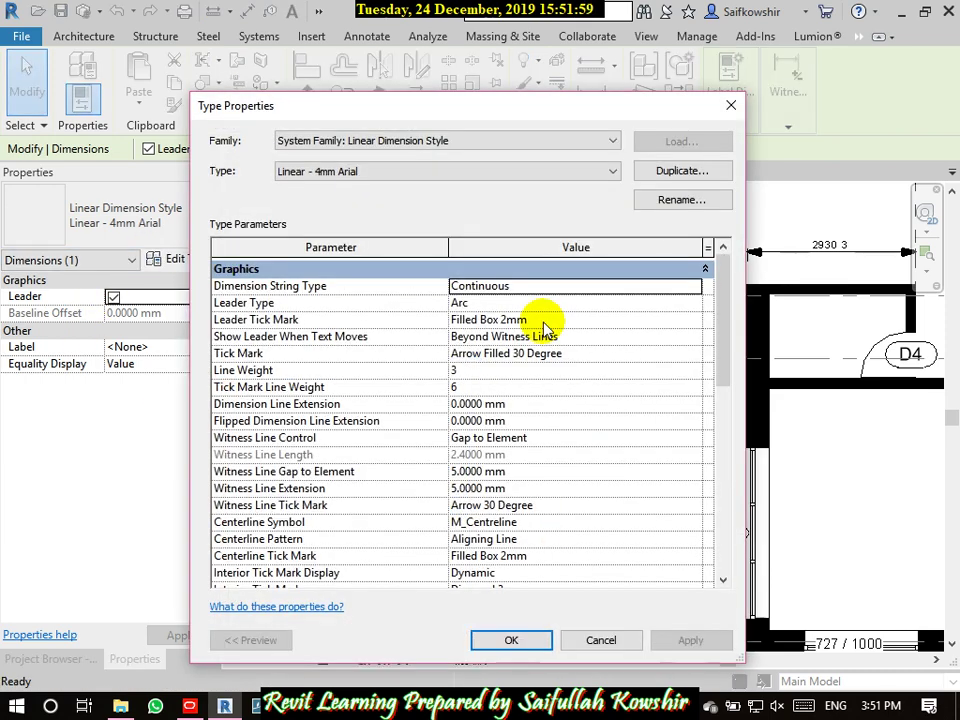
{"action": "scroll", "coordinate": [577, 462], "scroll_direction": "down", "scroll_amount": 8}
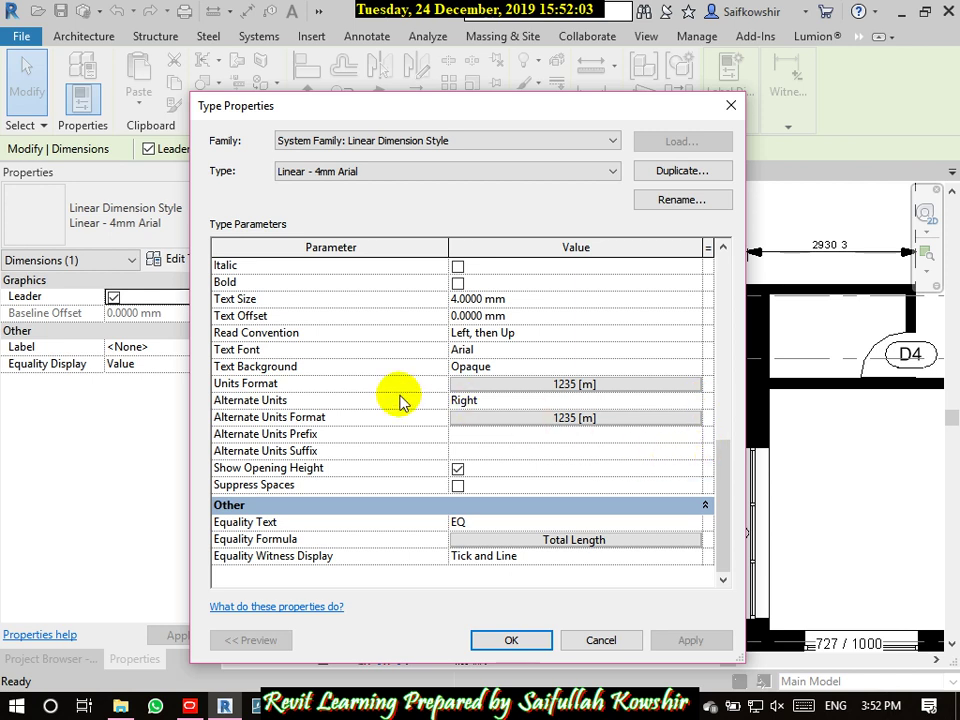
{"action": "left_click", "coordinate": [486, 401]}
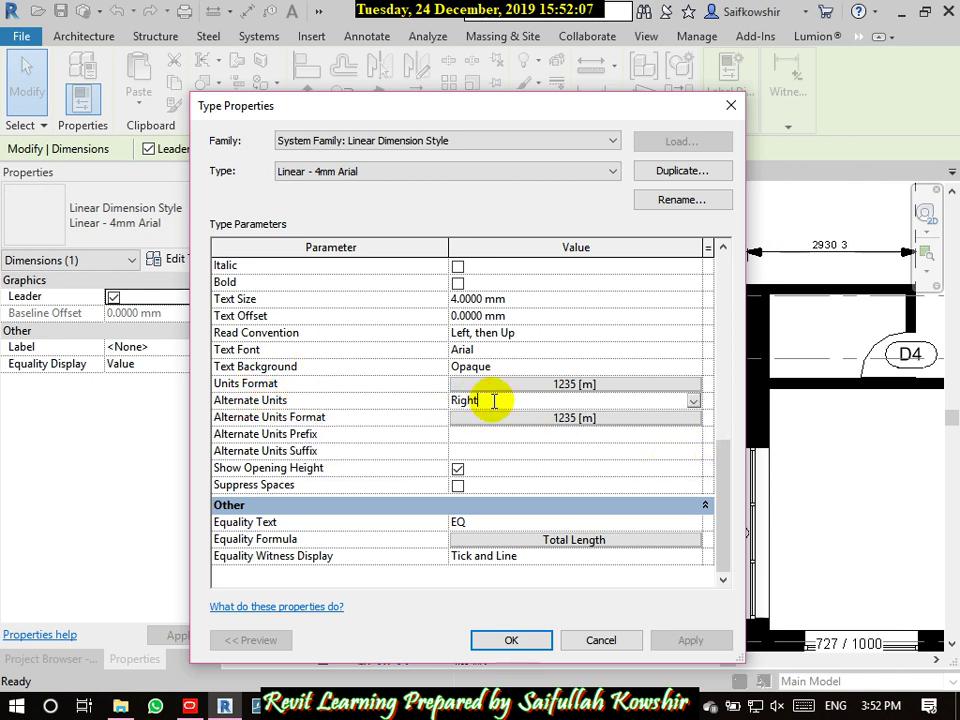
{"action": "left_click", "coordinate": [693, 401]}
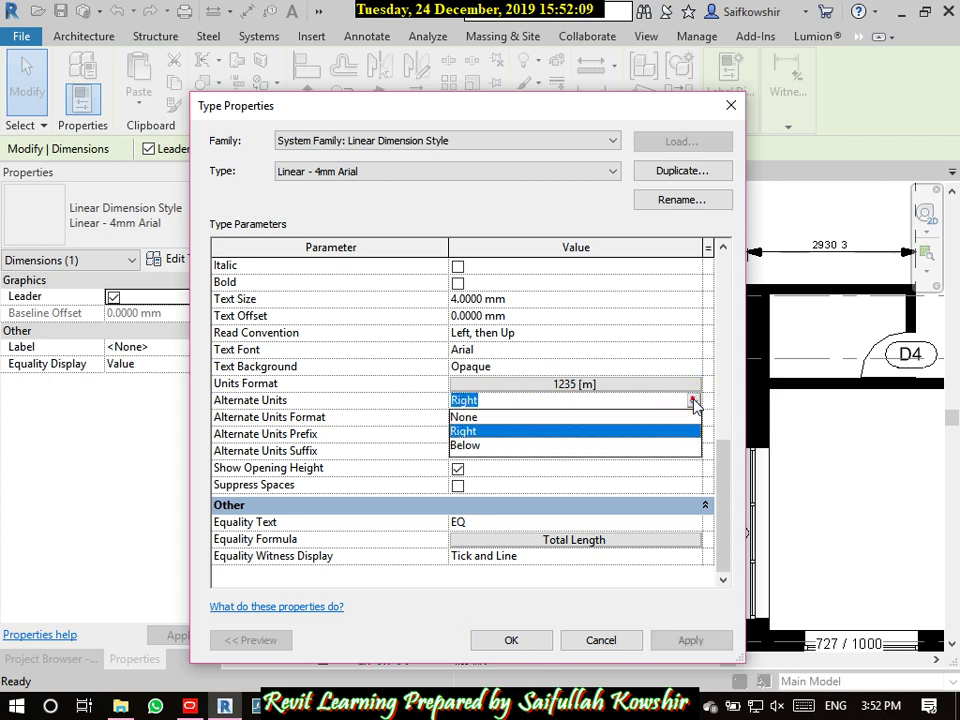
{"action": "left_click", "coordinate": [487, 418]}
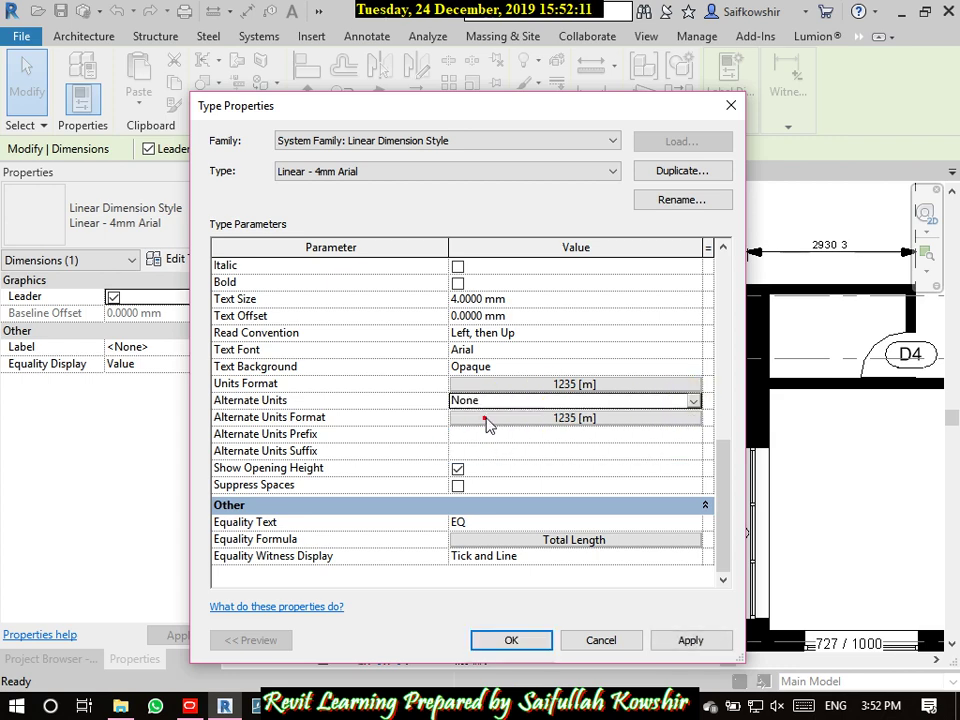
{"action": "left_click", "coordinate": [690, 640]}
{"action": "mouse_move", "coordinate": [594, 104]}
{"action": "left_mouse_down"}
{"action": "mouse_move", "coordinate": [2, 110]}
{"action": "mouse_move", "coordinate": [12, 195]}
{"action": "mouse_move", "coordinate": [197, 169]}
{"action": "mouse_move", "coordinate": [328, 64]}
{"action": "left_mouse_up"}
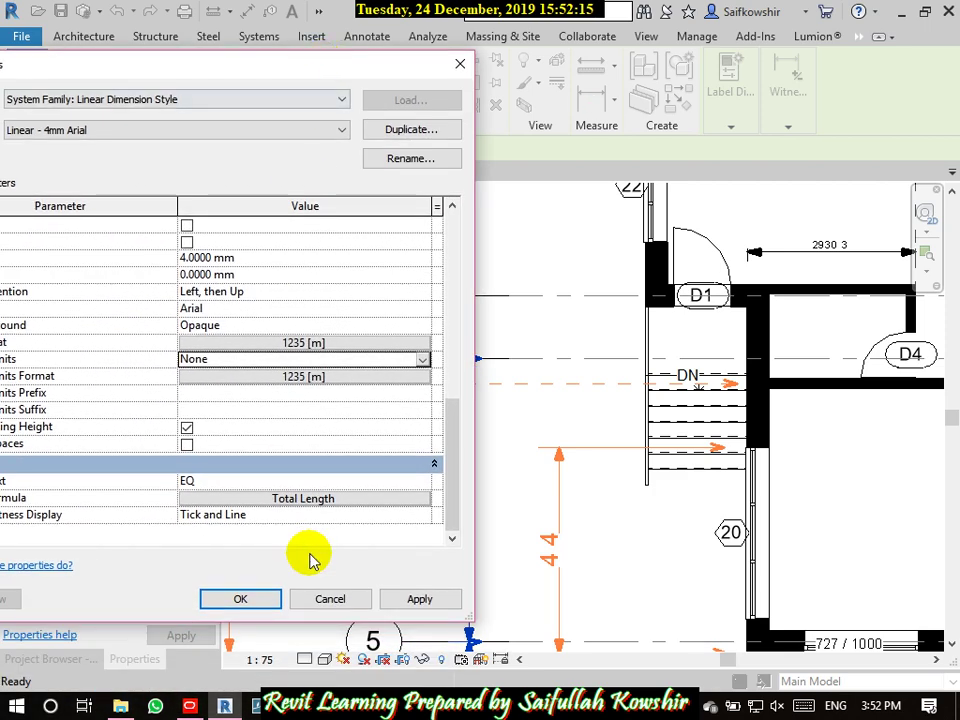
{"action": "left_click", "coordinate": [415, 602]}
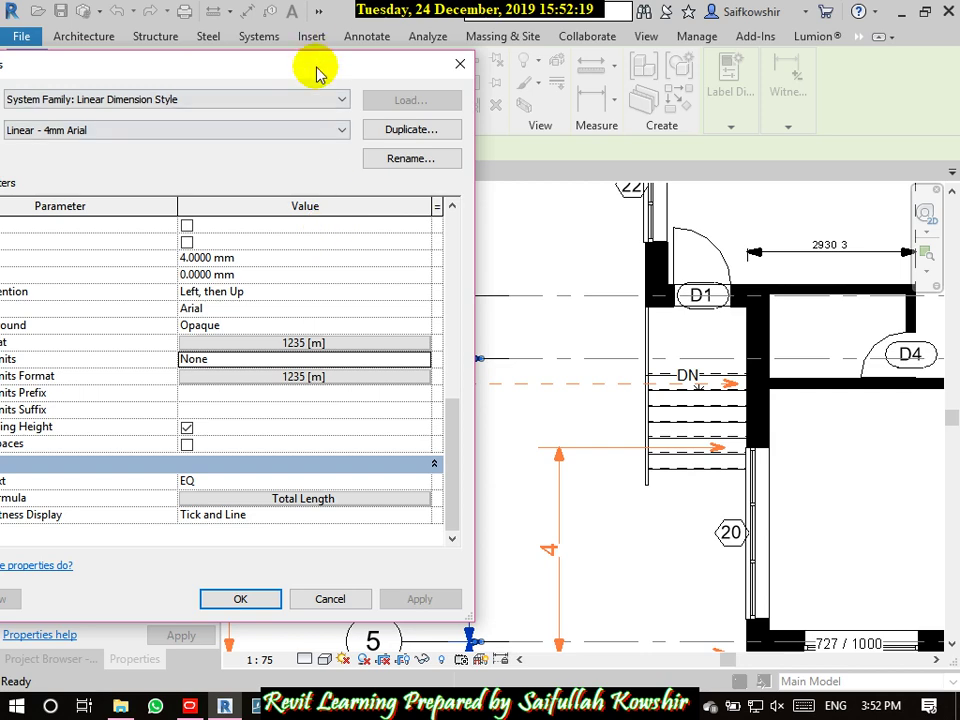
{"action": "left_click_drag", "start_coordinate": [317, 73], "coordinate": [510, 60]}
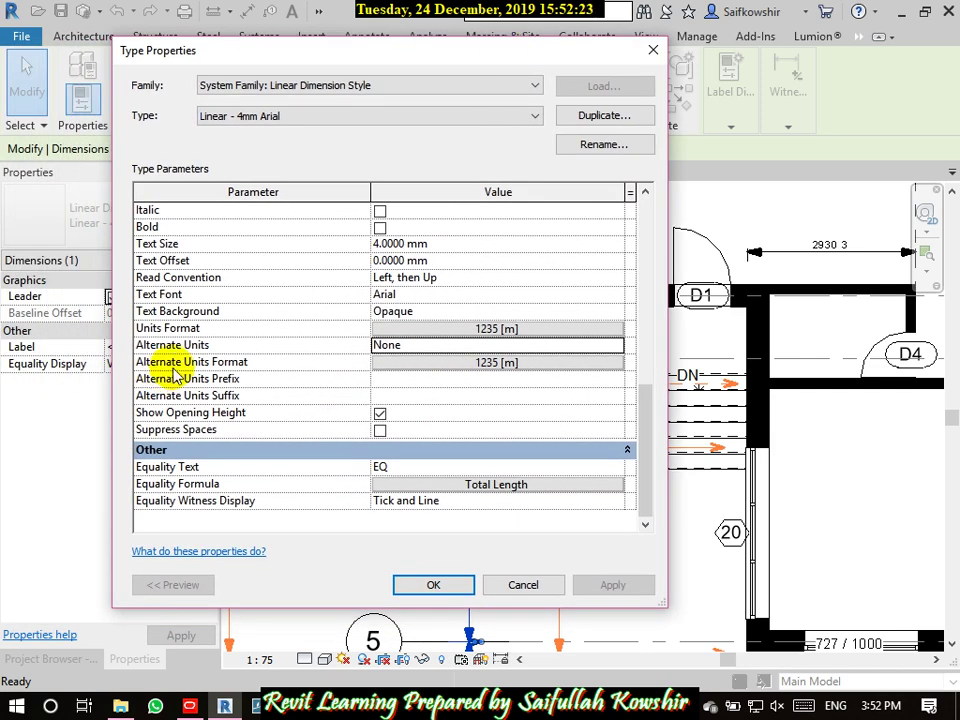
- Review the Units Format and Alternate Units Format settings of the dimension type, keeping the main units at Meters
{"action": "left_click", "coordinate": [489, 332]}
{"action": "left_click", "coordinate": [392, 234]}
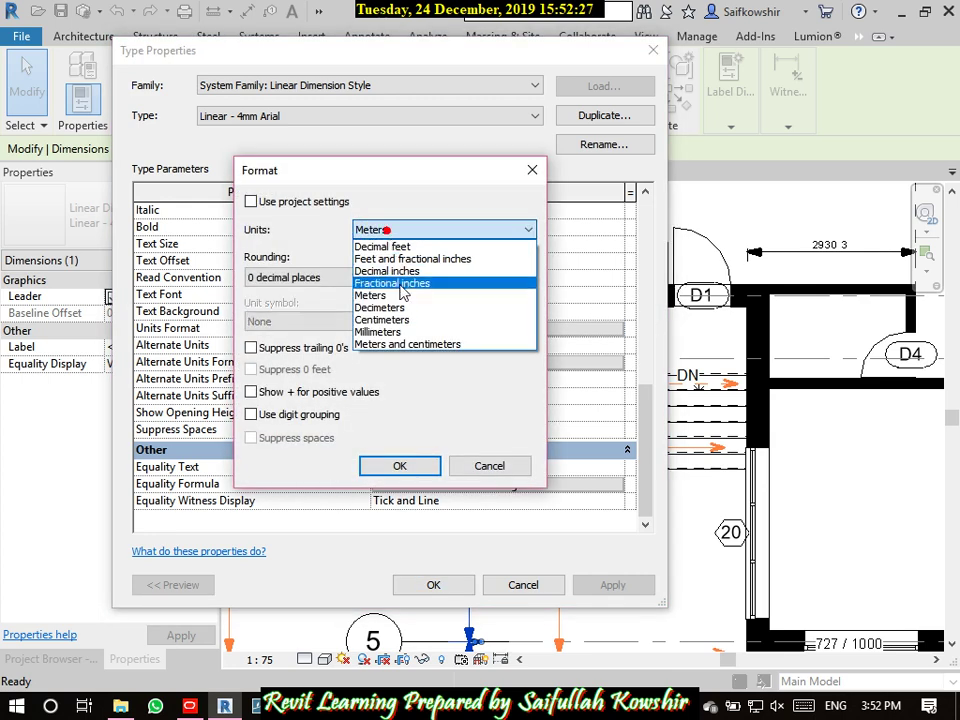
{"action": "left_click", "coordinate": [397, 296]}
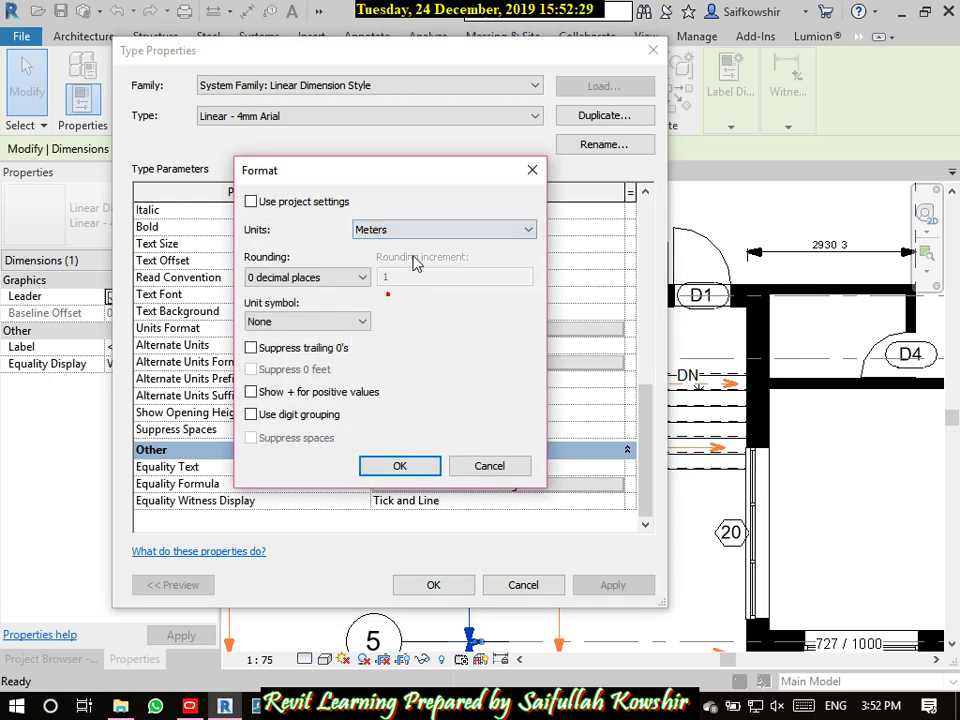
{"action": "left_click", "coordinate": [398, 463]}
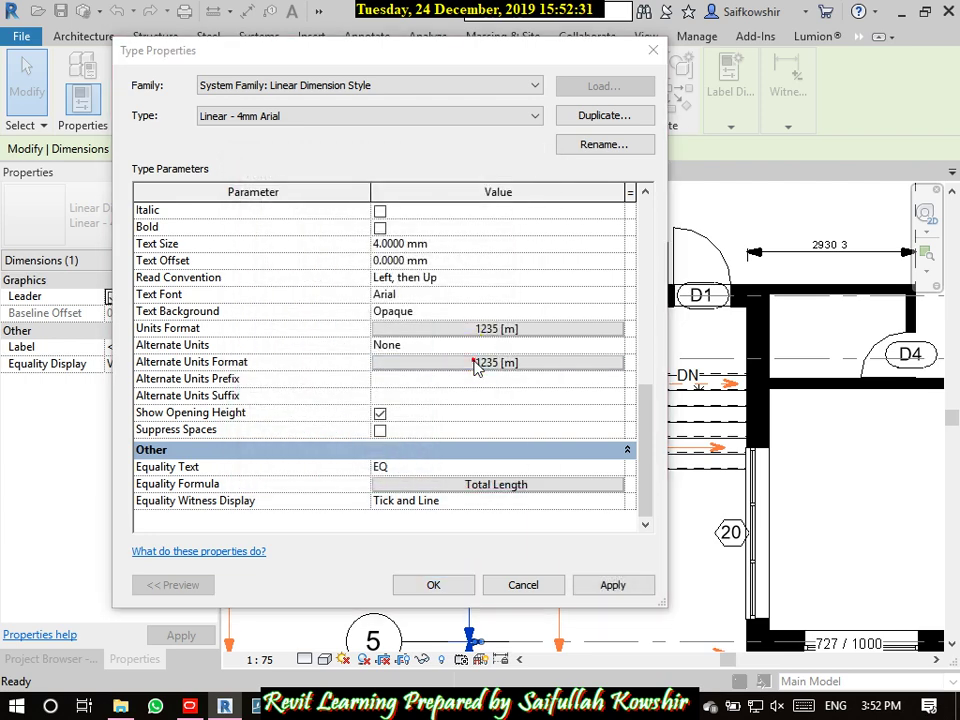
{"action": "left_click", "coordinate": [473, 363]}
{"action": "left_click", "coordinate": [477, 462]}
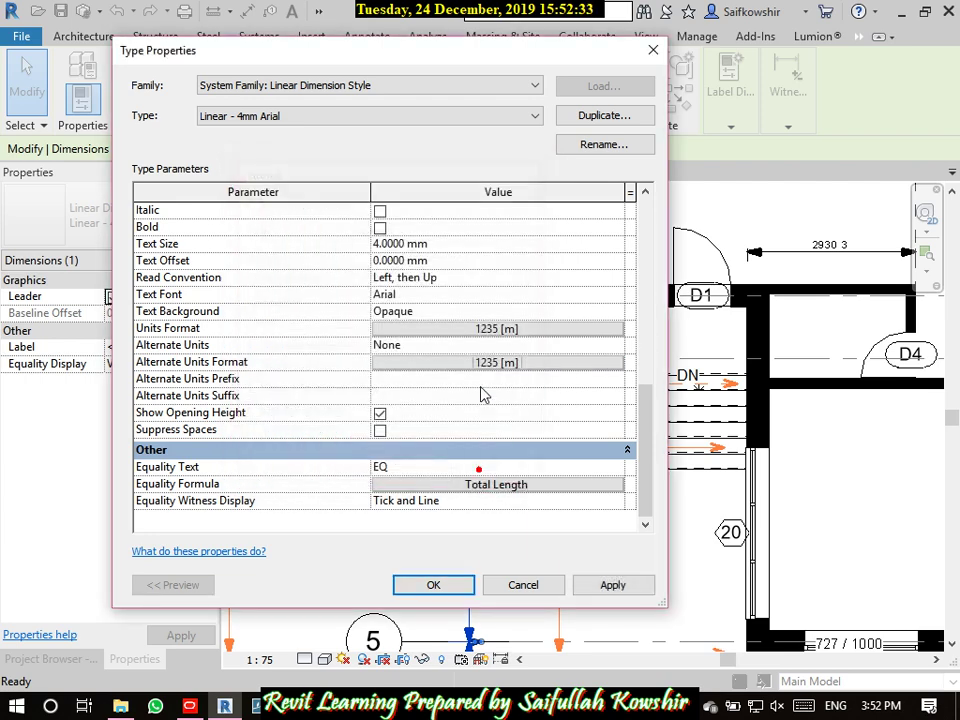
- Return the dimension type's Units Format to the project settings
{"action": "left_click", "coordinate": [483, 335]}
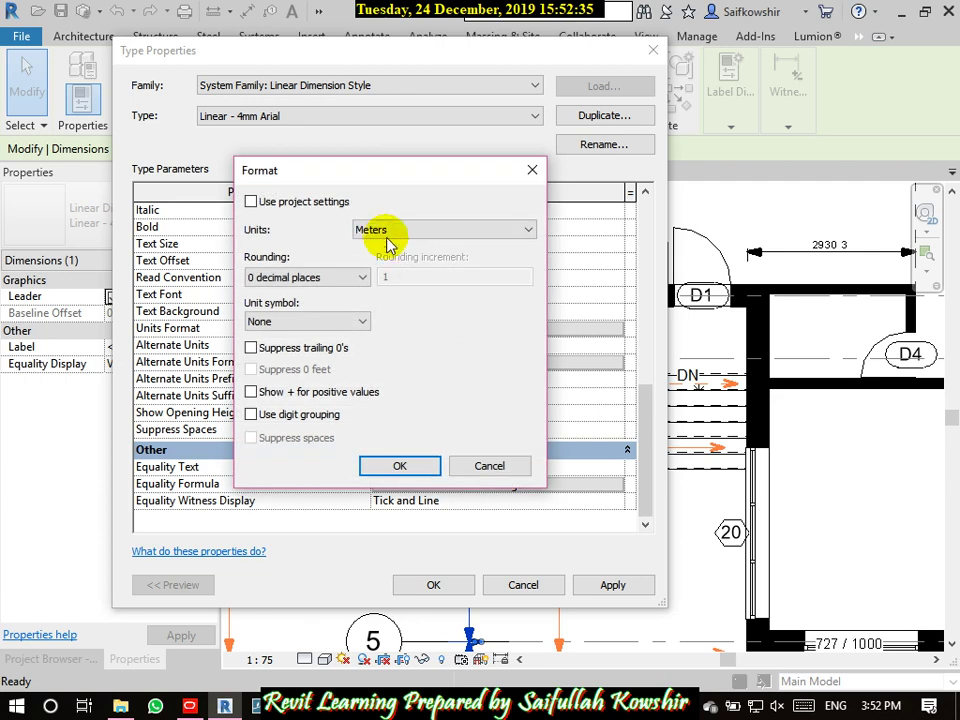
{"action": "left_click", "coordinate": [251, 201]}
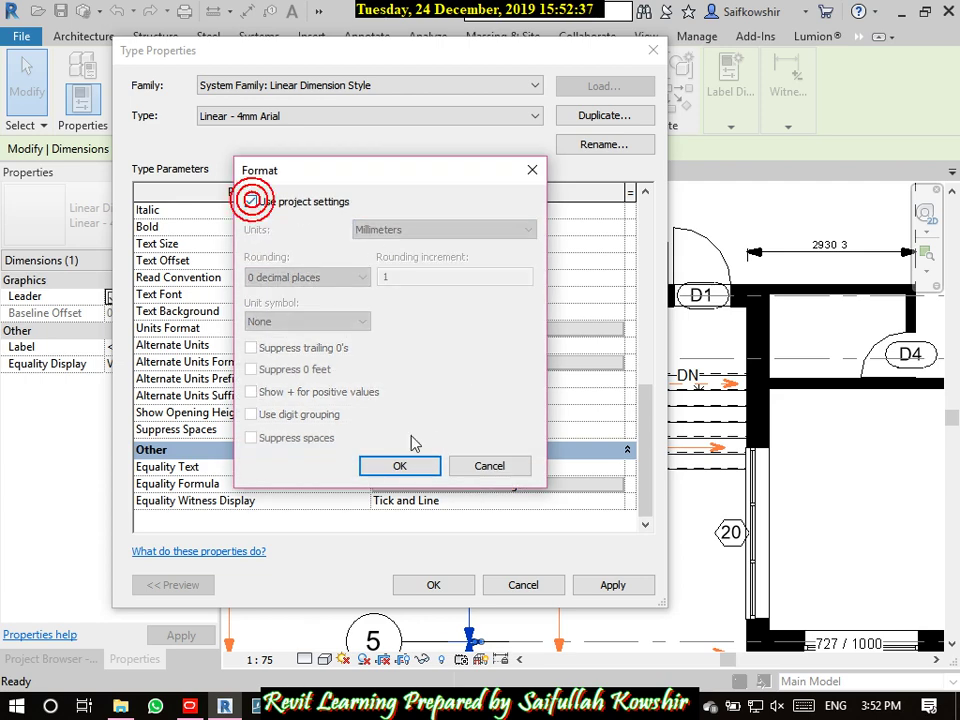
{"action": "left_click", "coordinate": [414, 467]}
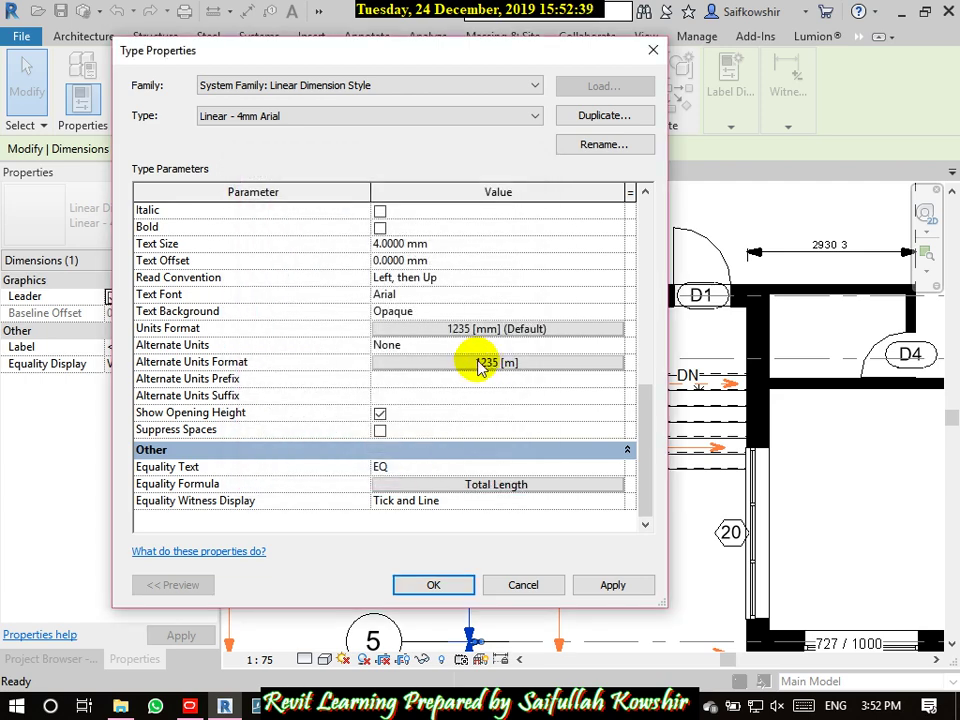
- Set Alternate Units of the dimension type to Right, apply it and close the type properties
{"action": "left_click", "coordinate": [467, 344]}
{"action": "left_click", "coordinate": [615, 345]}
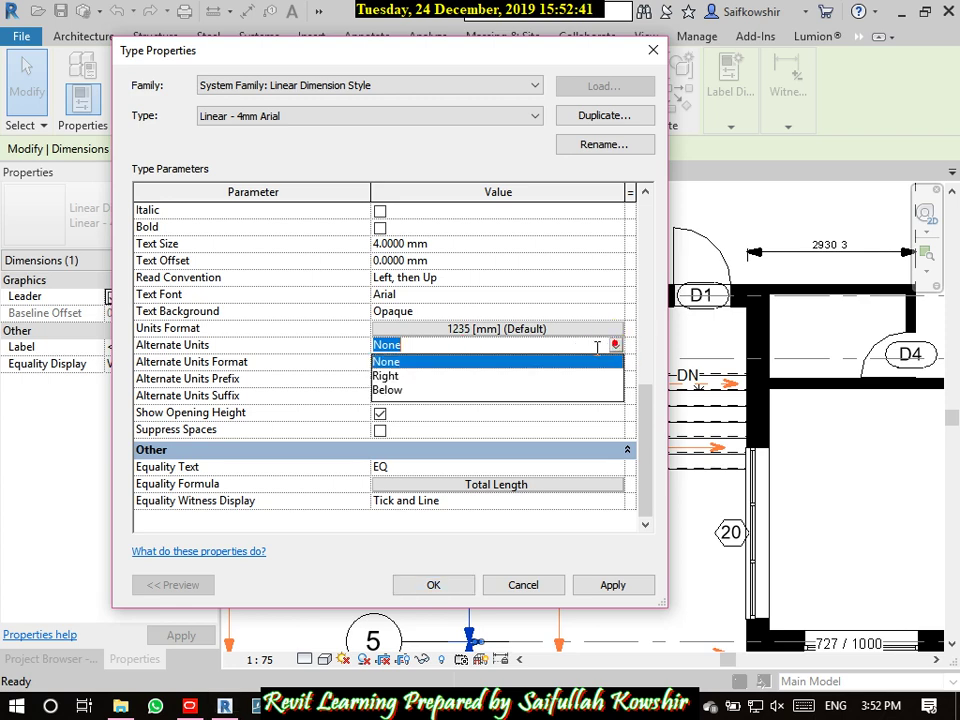
{"action": "left_click", "coordinate": [388, 376]}
{"action": "left_click", "coordinate": [600, 586]}
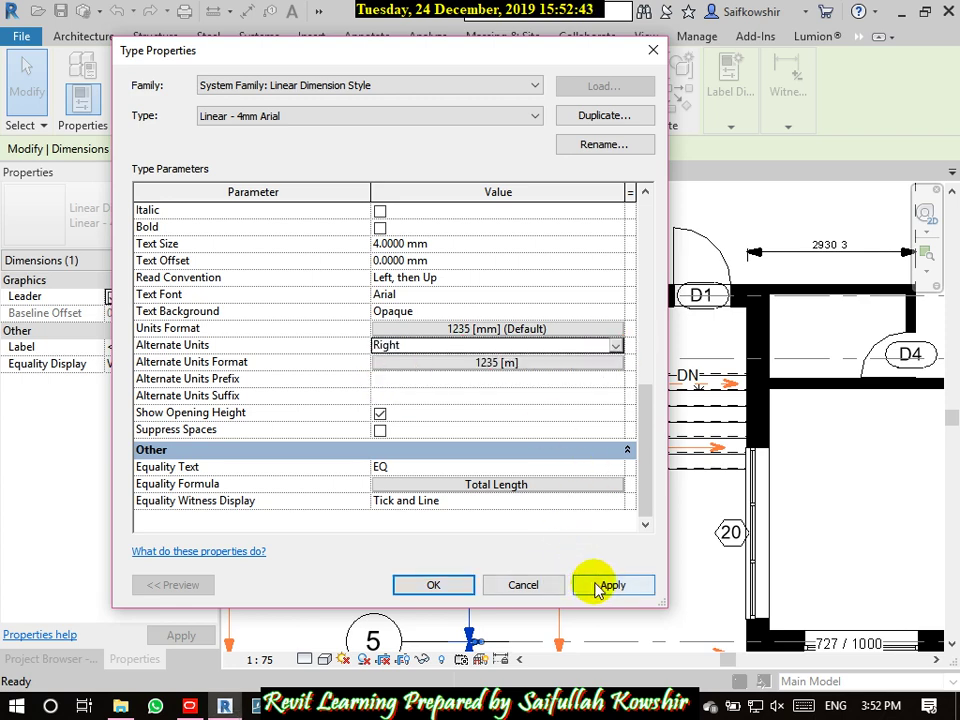
{"action": "left_click", "coordinate": [451, 588]}
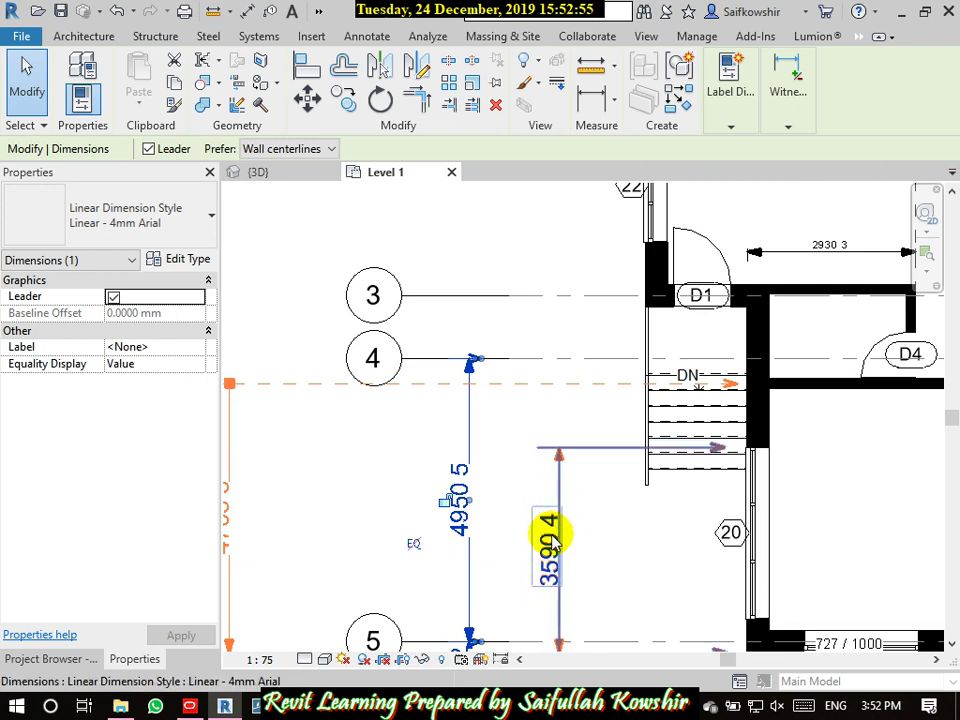
- Reopen the type properties, set the Alternate Units Suffix to m, apply it and close the type properties
{"action": "left_click", "coordinate": [186, 258]}
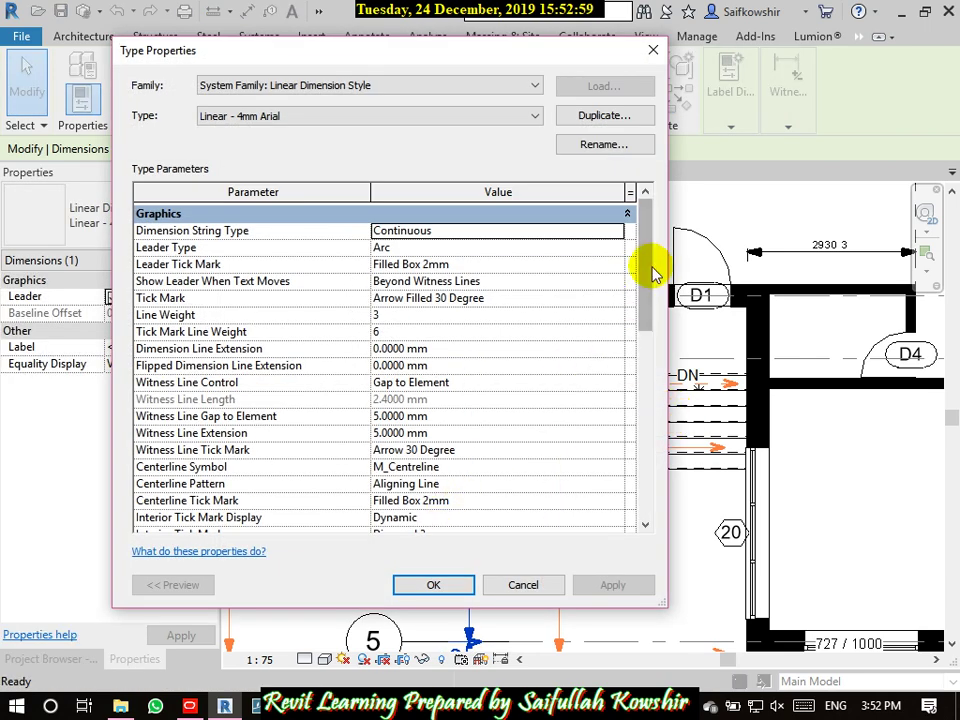
{"action": "left_click_drag", "start_coordinate": [642, 262], "coordinate": [630, 443]}
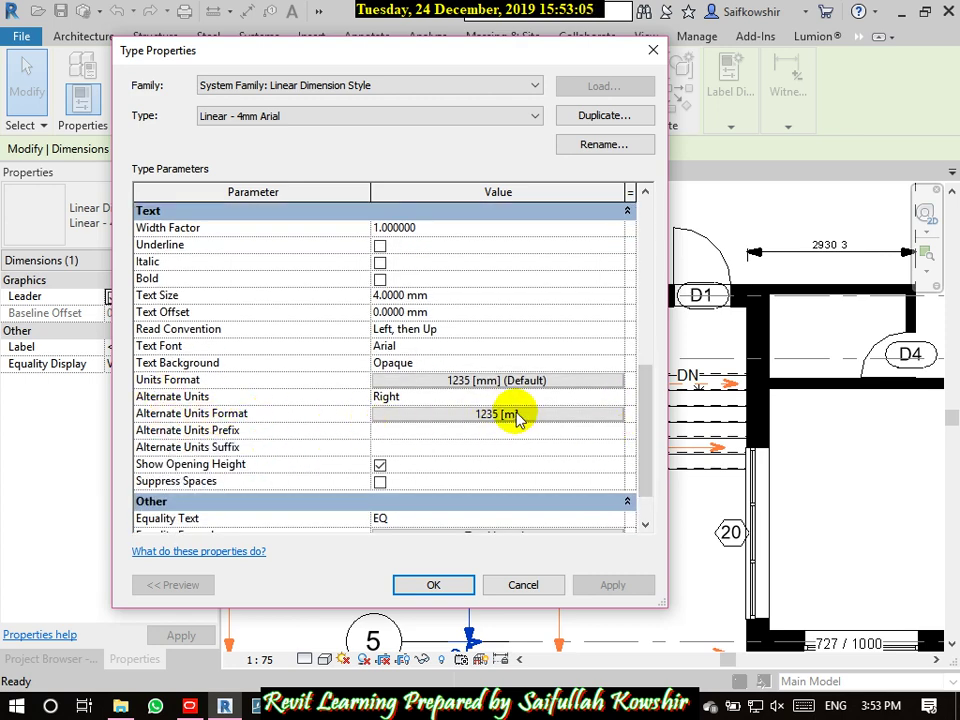
{"action": "left_click", "coordinate": [400, 431]}
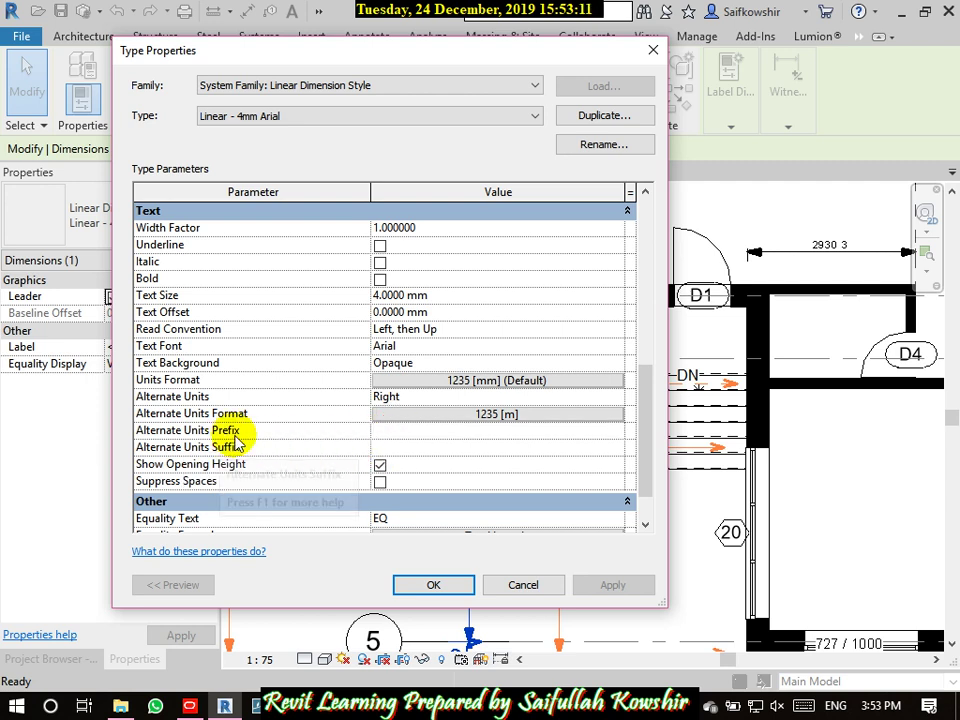
{"action": "left_click", "coordinate": [397, 447]}
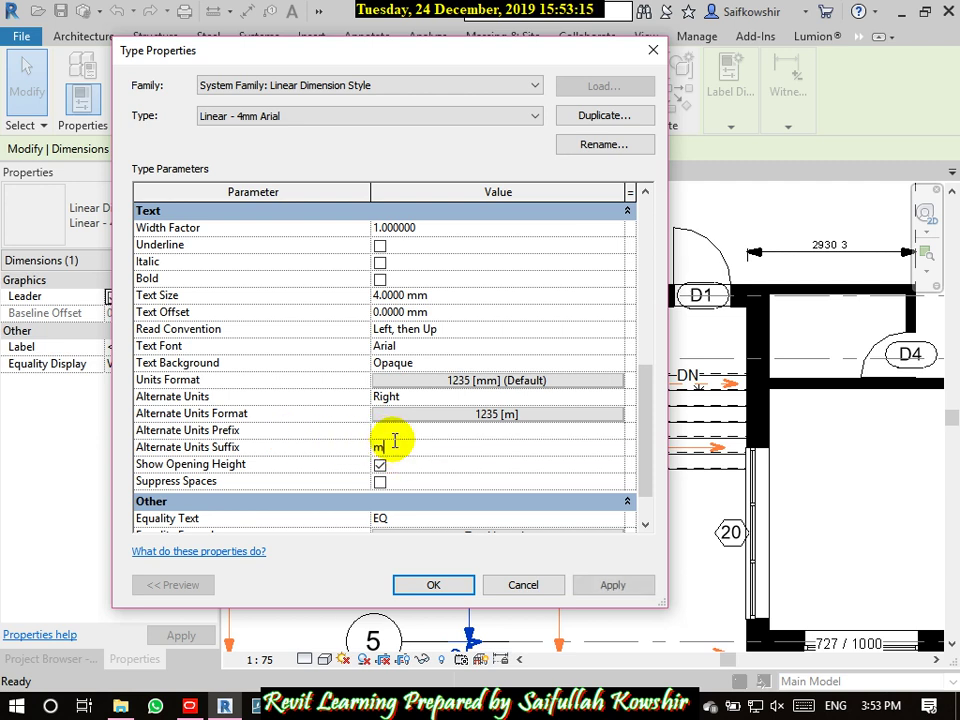
{"action": "type", "text": "m"}
{"action": "left_click", "coordinate": [606, 587]}
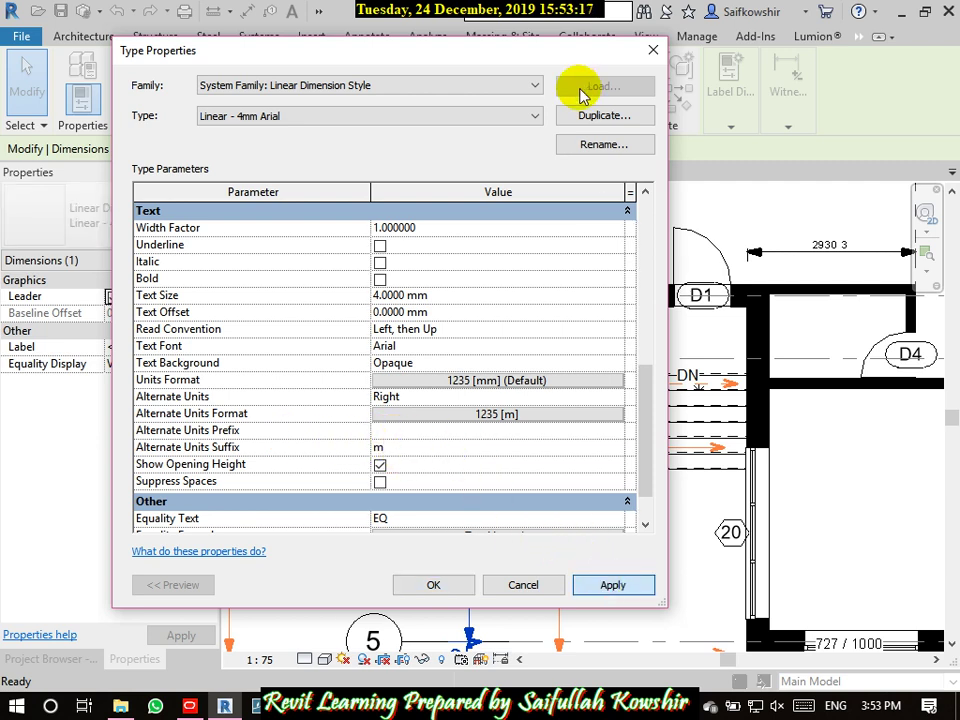
{"action": "mouse_move", "coordinate": [577, 54]}
{"action": "left_mouse_down"}
{"action": "mouse_move", "coordinate": [347, 244]}
{"action": "mouse_move", "coordinate": [305, 215]}
{"action": "mouse_move", "coordinate": [673, 69]}
{"action": "mouse_move", "coordinate": [669, 86]}
{"action": "left_mouse_up"}
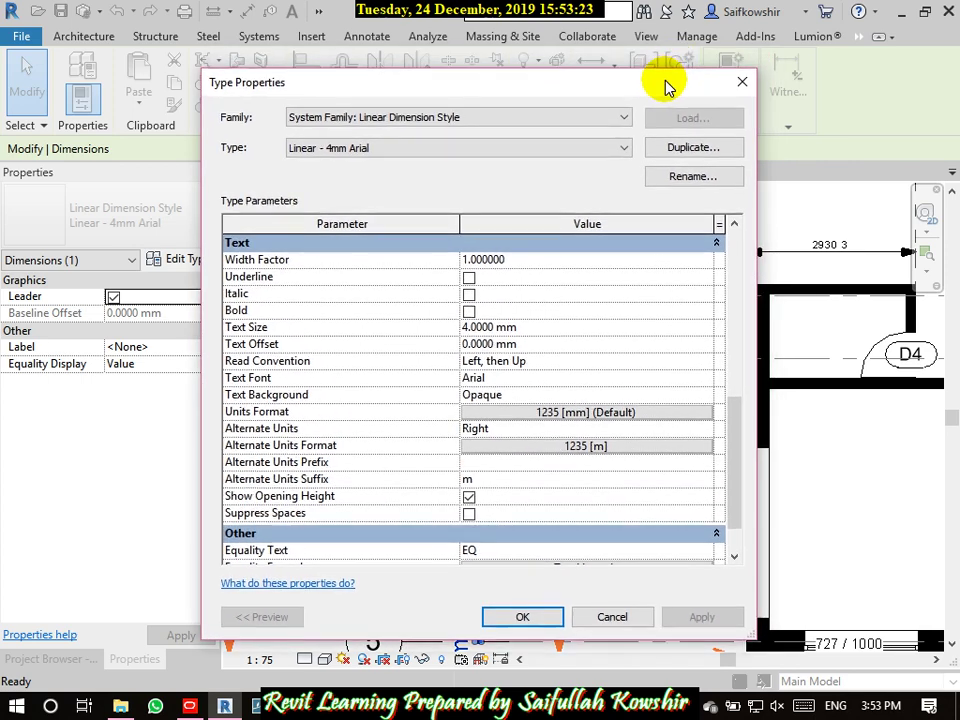
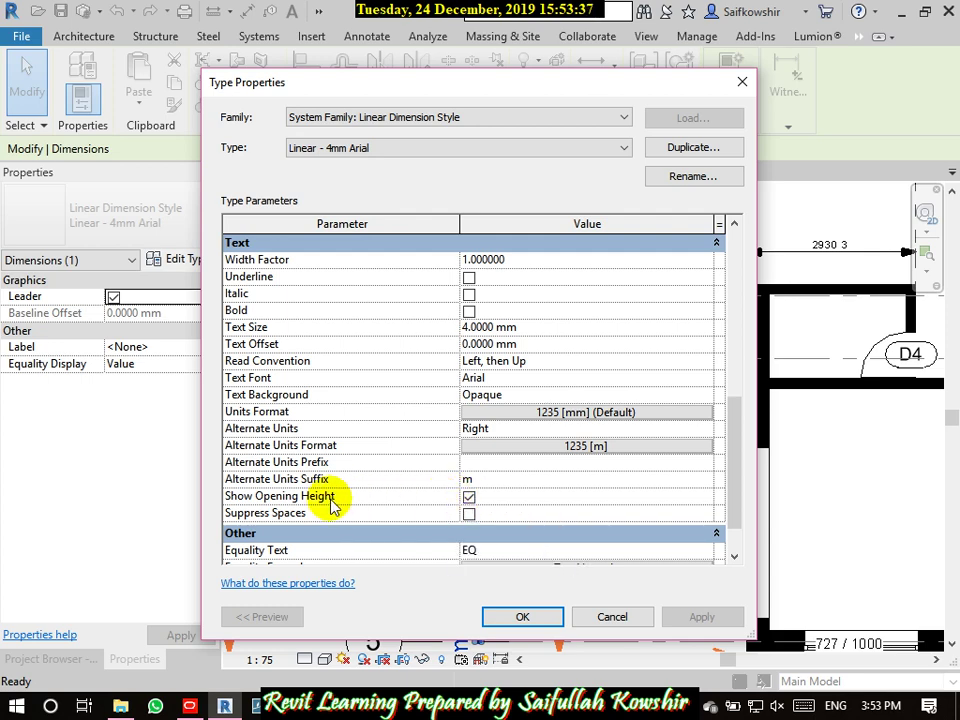
{"action": "scroll", "coordinate": [500, 505], "scroll_direction": "down", "scroll_amount": 1}
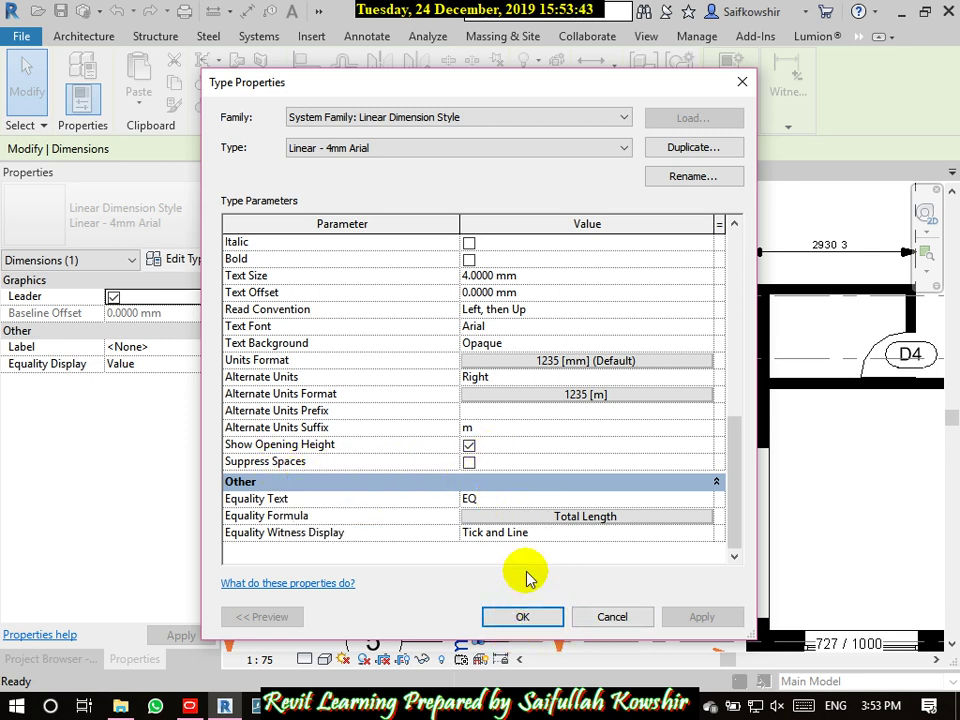
{"action": "left_click", "coordinate": [519, 617]}
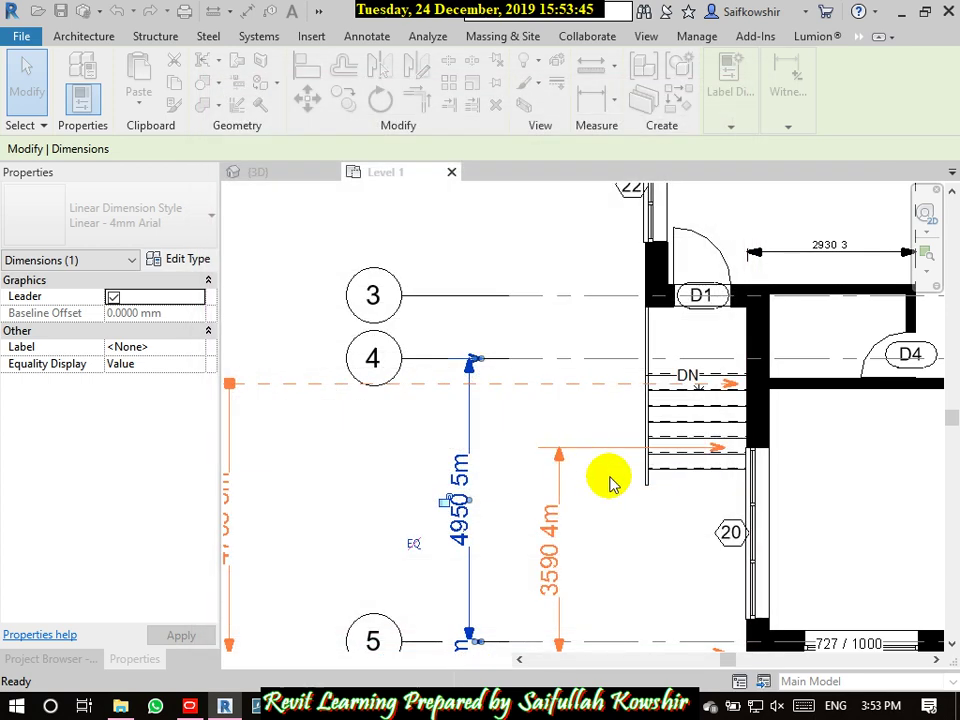
- Place an aligned dimension across the opening of door D1 between grids 2 and 3, leaving the project unsaved
{"action": "scroll", "coordinate": [621, 489], "scroll_direction": "down", "scroll_amount": 2}
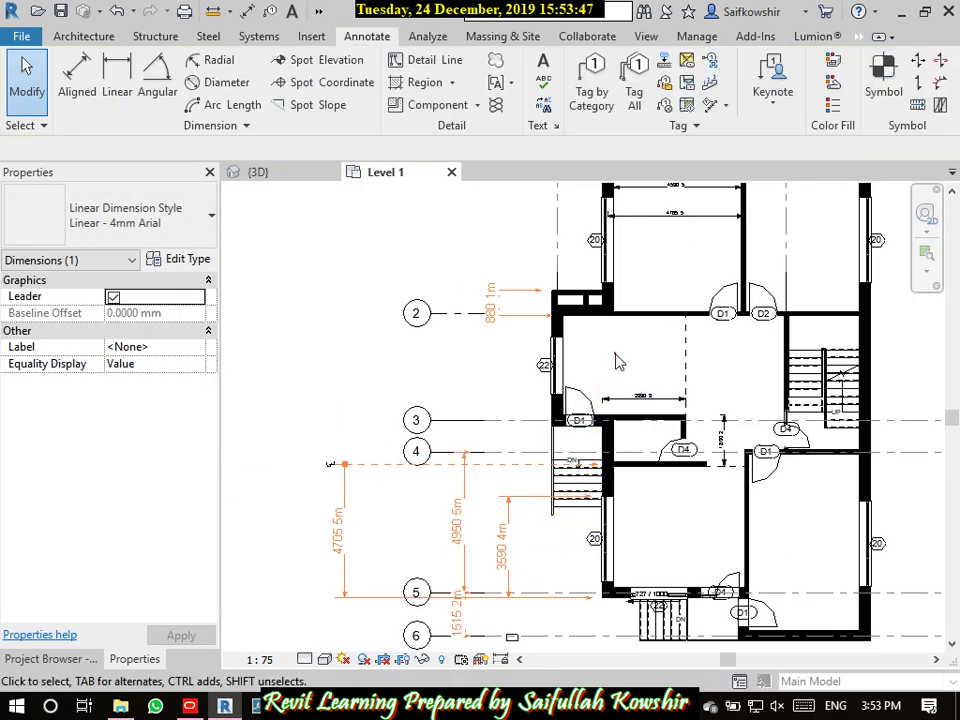
{"action": "left_click", "coordinate": [618, 358]}
{"action": "key", "text": "d"}
{"action": "key", "text": "i"}
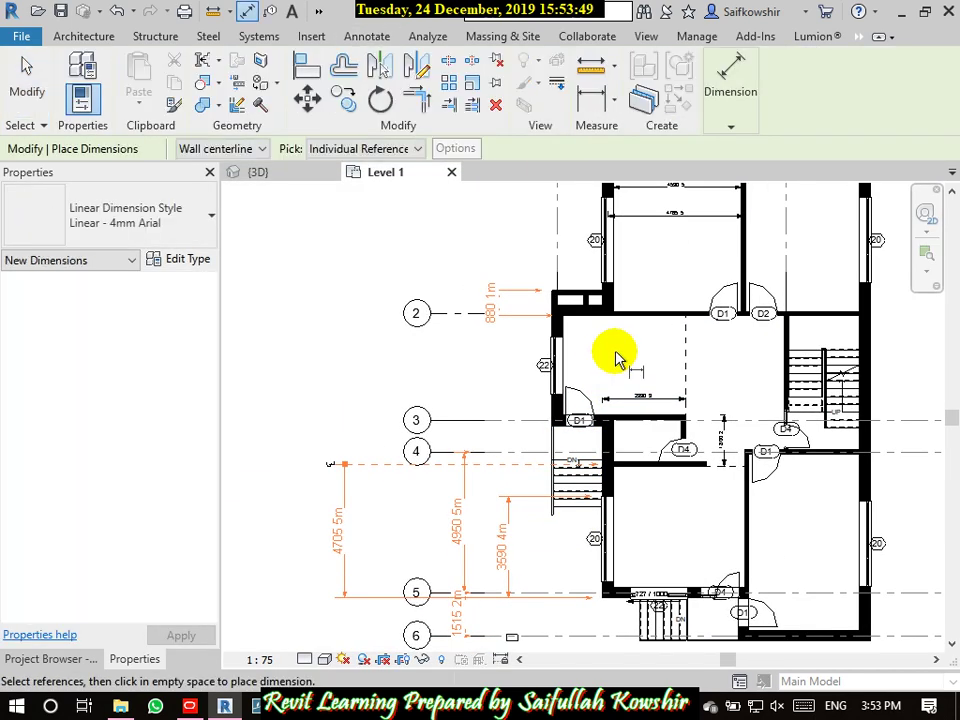
{"action": "scroll", "coordinate": [600, 445], "scroll_direction": "up", "scroll_amount": 3}
{"action": "scroll", "coordinate": [595, 435], "scroll_direction": "up", "scroll_amount": 1}
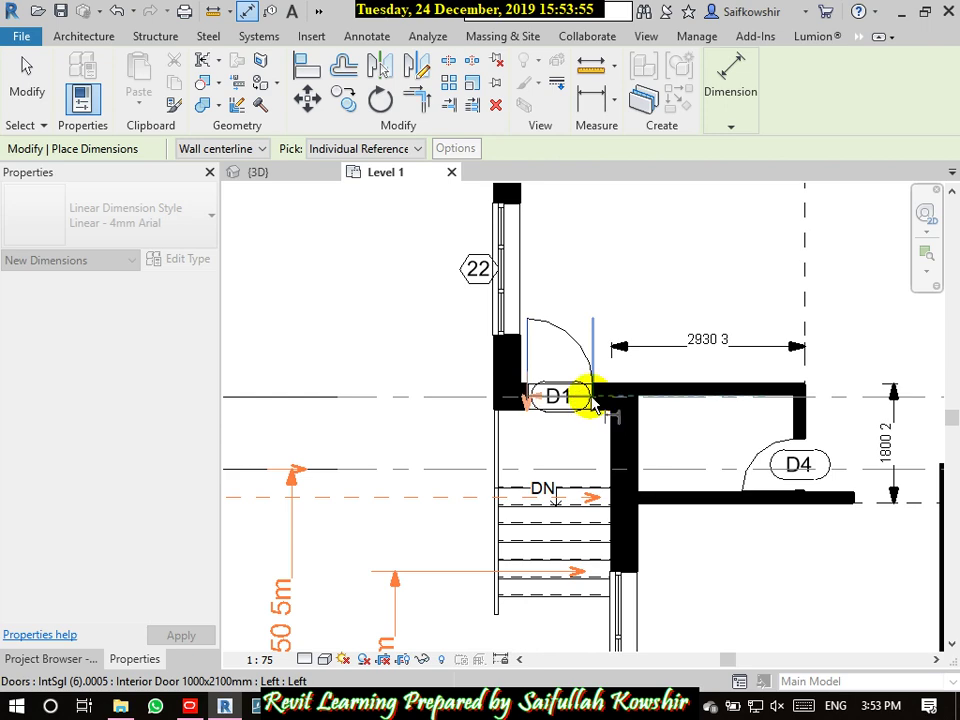
{"action": "middle_click_drag", "start_coordinate": [628, 243], "coordinate": [626, 337]}
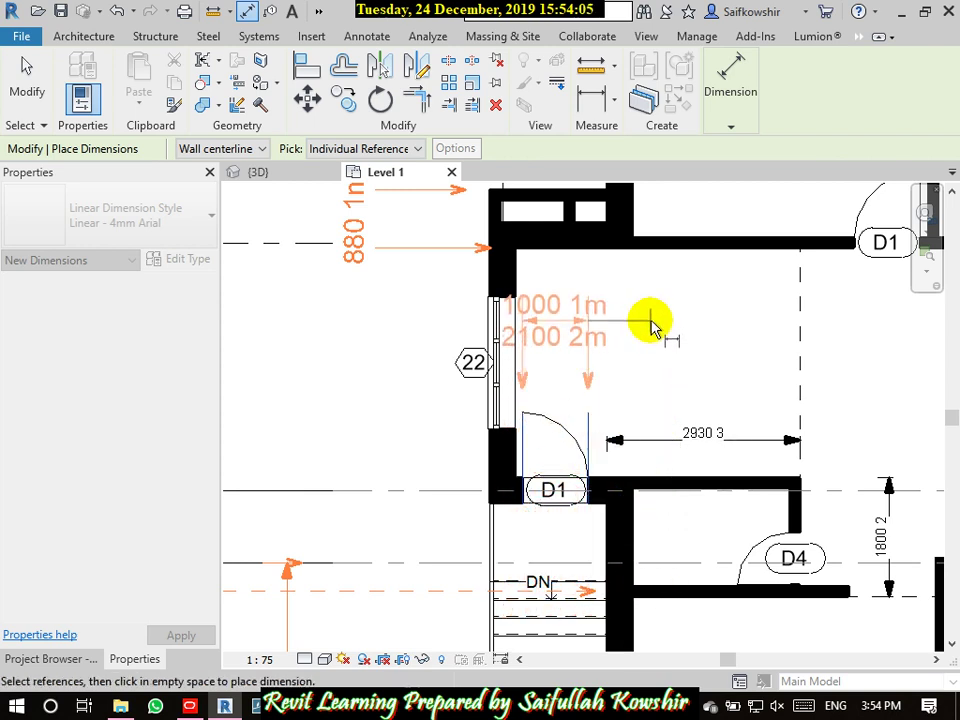
{"action": "left_click", "coordinate": [651, 327]}
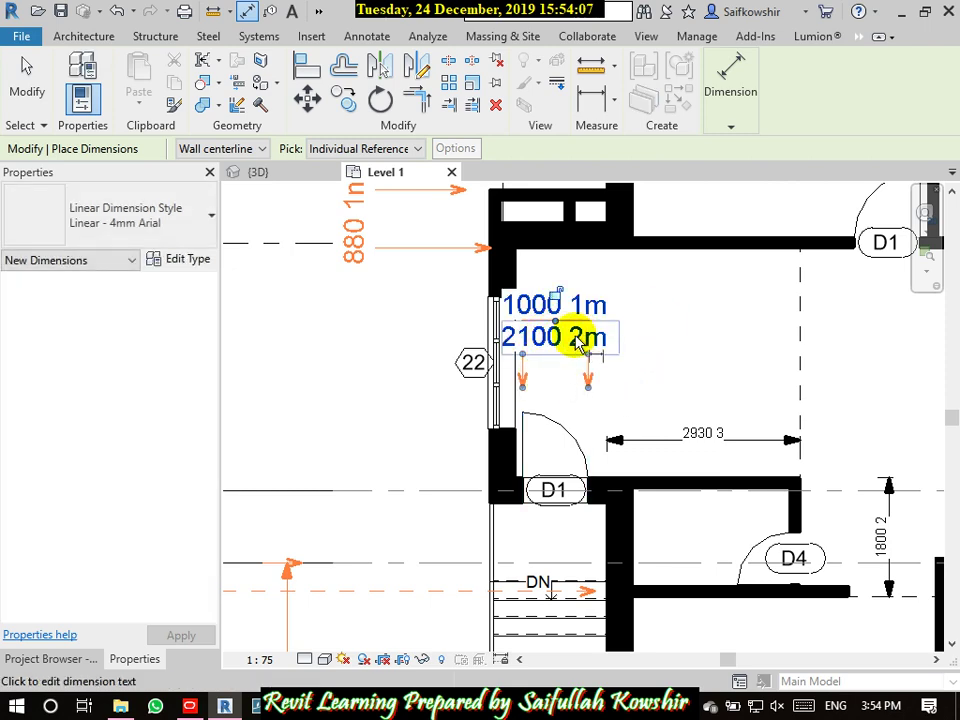
{"action": "left_click", "coordinate": [21, 79]}
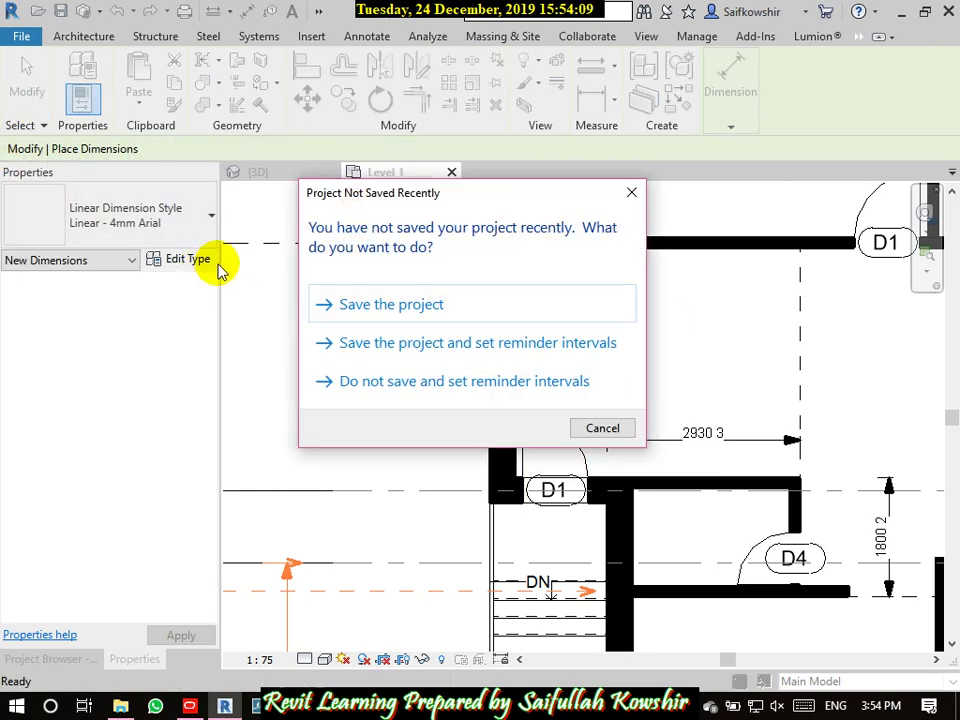
{"action": "left_click", "coordinate": [603, 428]}
- Set Alternate Units to None in the door dimension's Linear - 4mm Arial type
{"action": "left_click", "coordinate": [579, 367]}
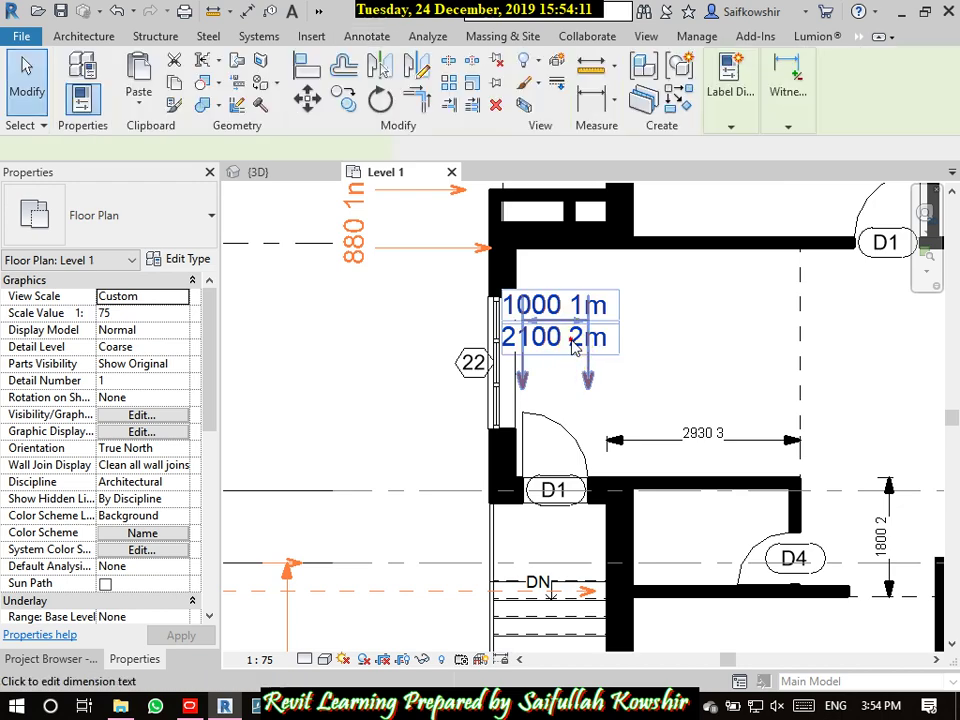
{"action": "left_click", "coordinate": [201, 257]}
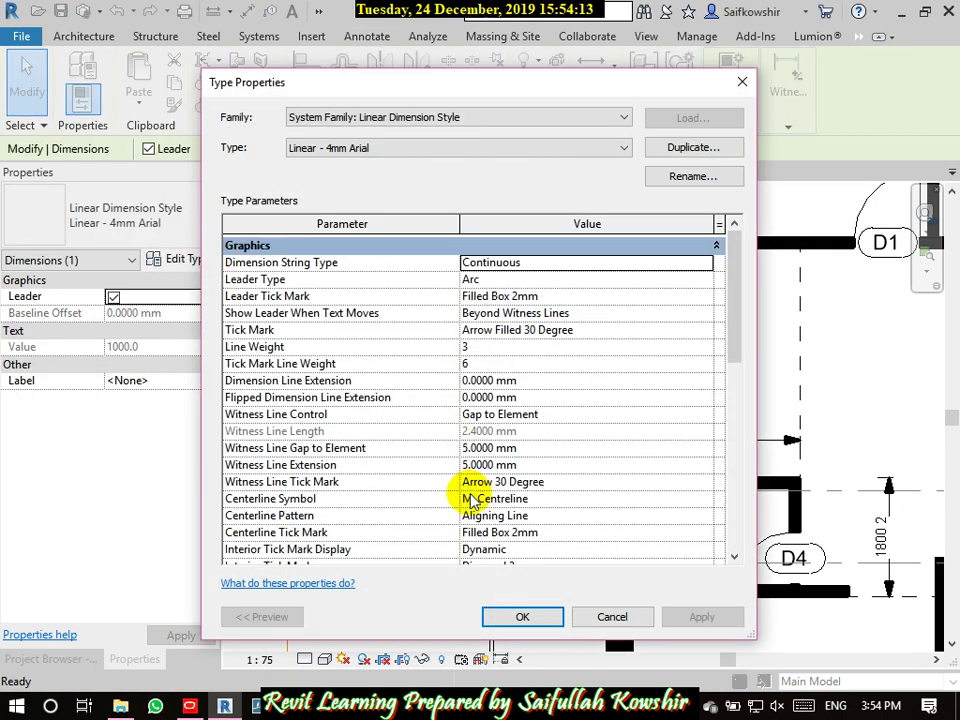
{"action": "scroll", "coordinate": [476, 497], "scroll_direction": "down", "scroll_amount": 10}
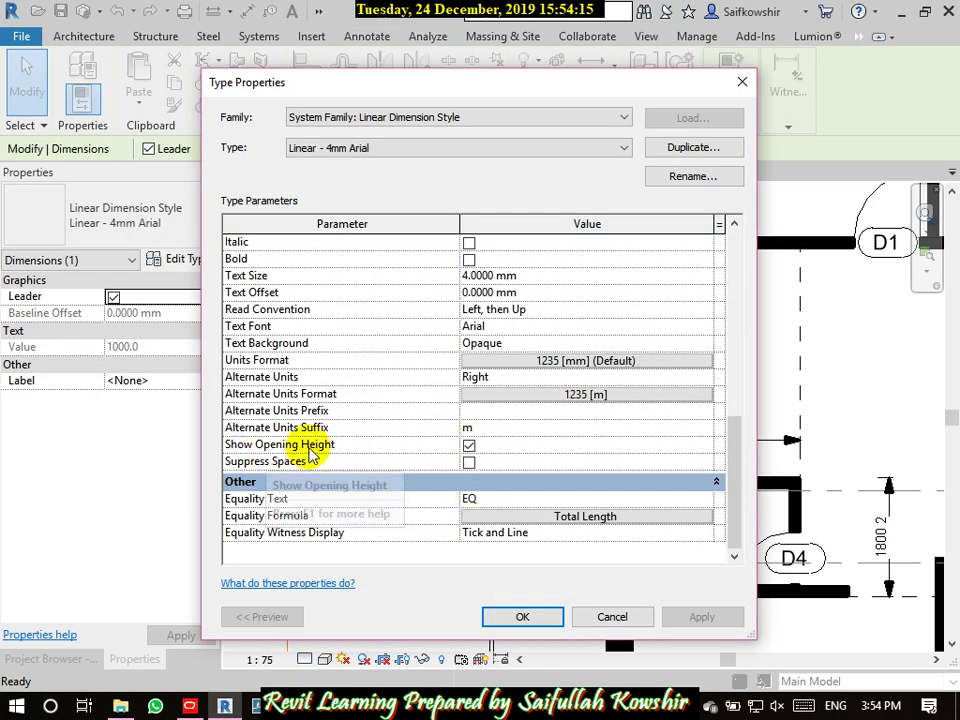
{"action": "left_click", "coordinate": [707, 378]}
{"action": "left_click", "coordinate": [497, 389]}
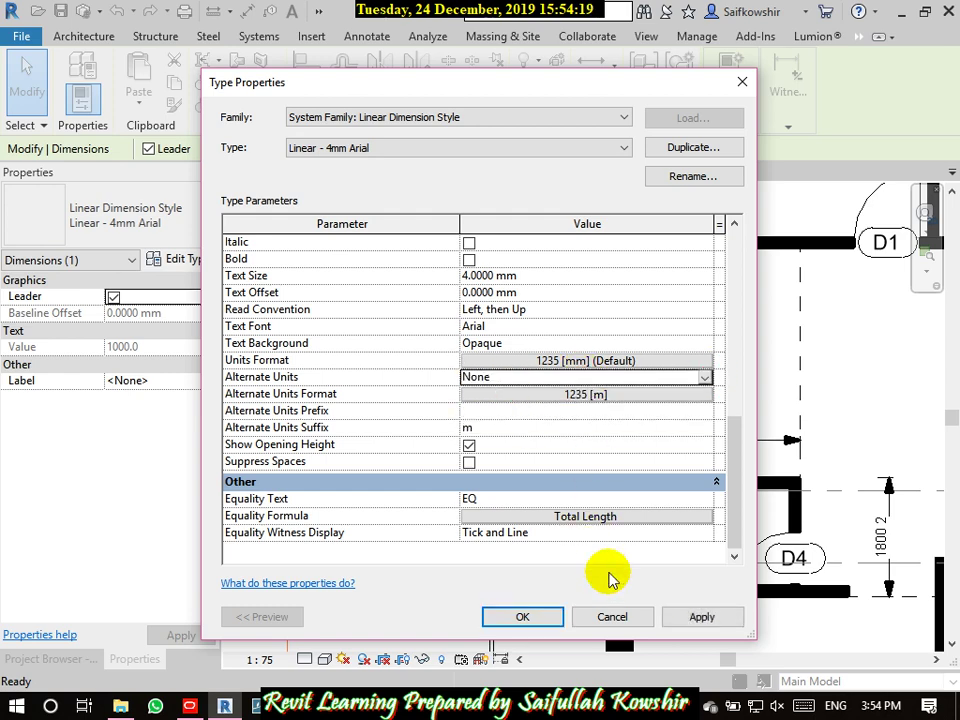
{"action": "left_click", "coordinate": [679, 618]}
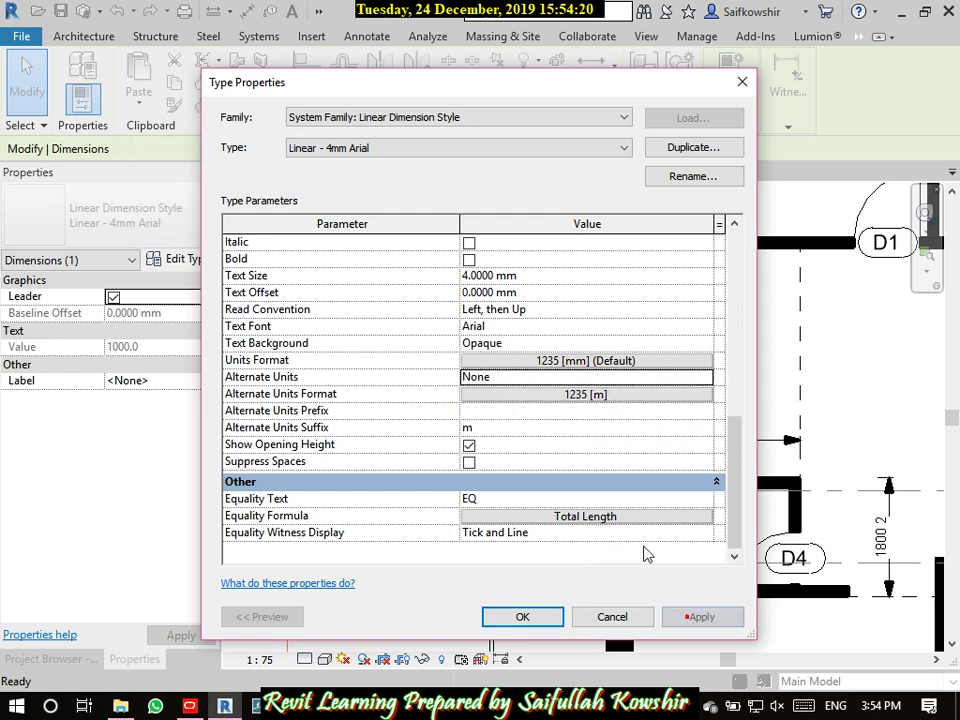
{"action": "left_click", "coordinate": [469, 445]}
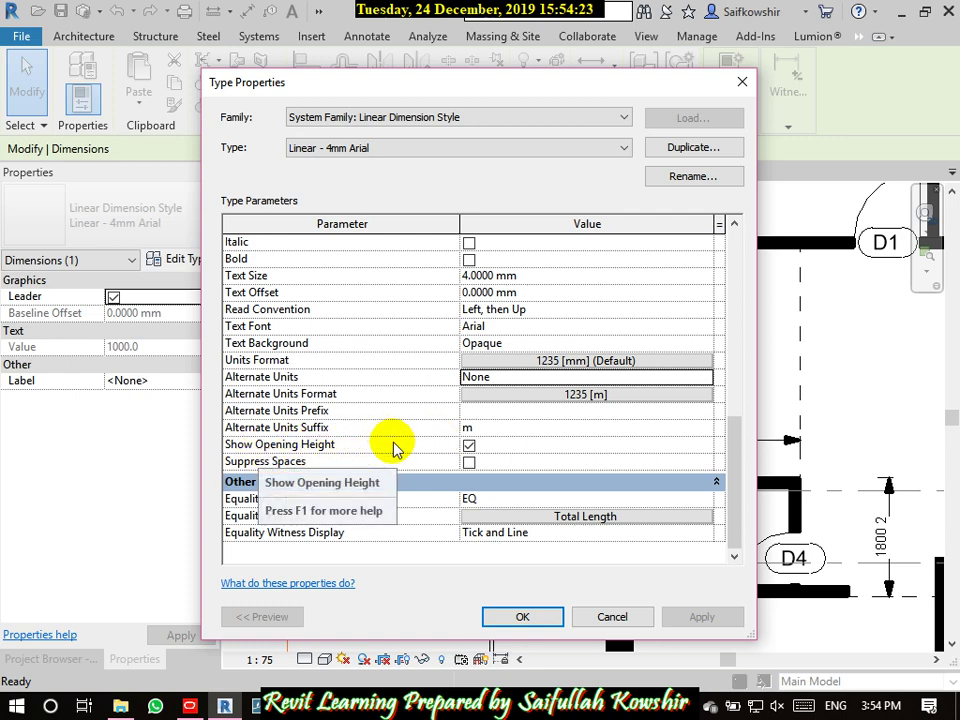
{"action": "left_click", "coordinate": [530, 617]}
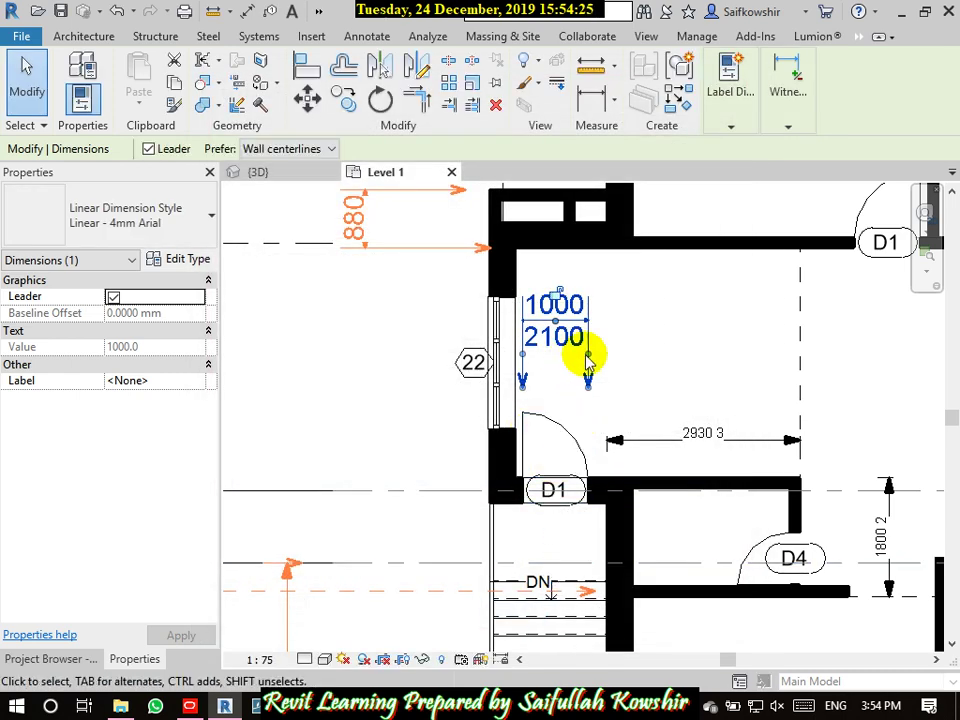
{"action": "key", "text": "Escape"}
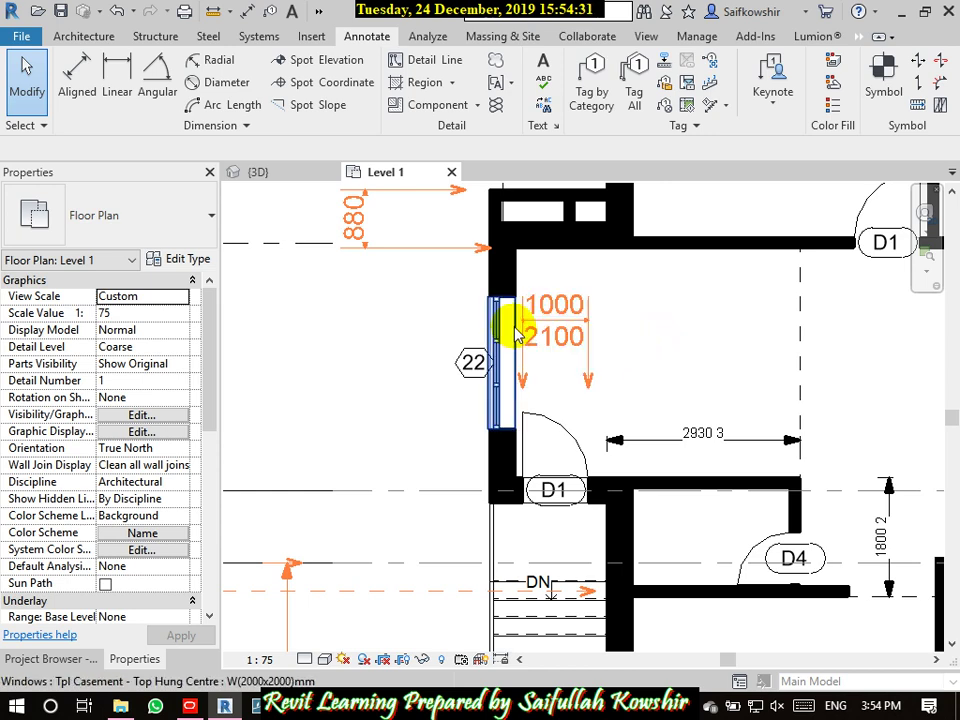
- Turn off Show Opening Height in the Linear - 4mm Arial type of the door D1 dimension
{"action": "left_click", "coordinate": [580, 345]}
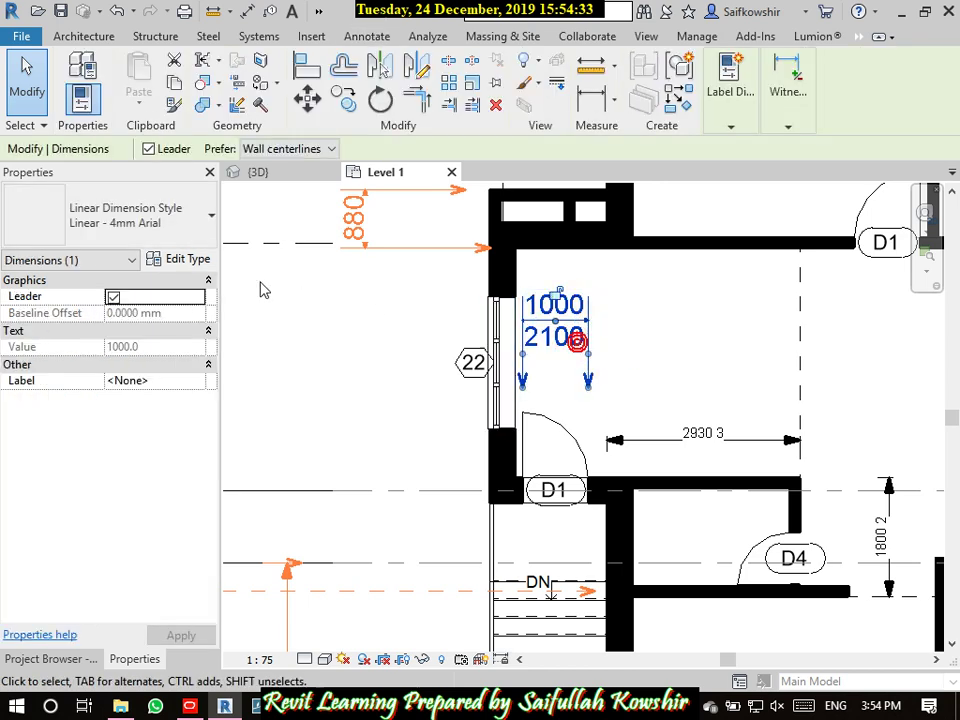
{"action": "left_click", "coordinate": [186, 266]}
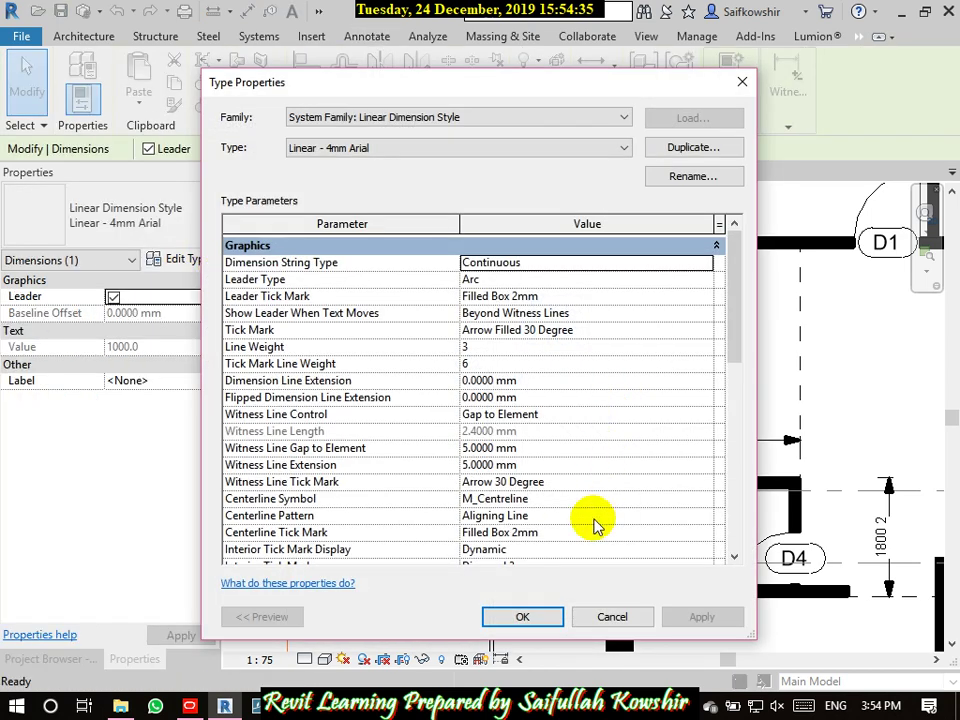
{"action": "scroll", "coordinate": [589, 521], "scroll_direction": "down", "scroll_amount": 5}
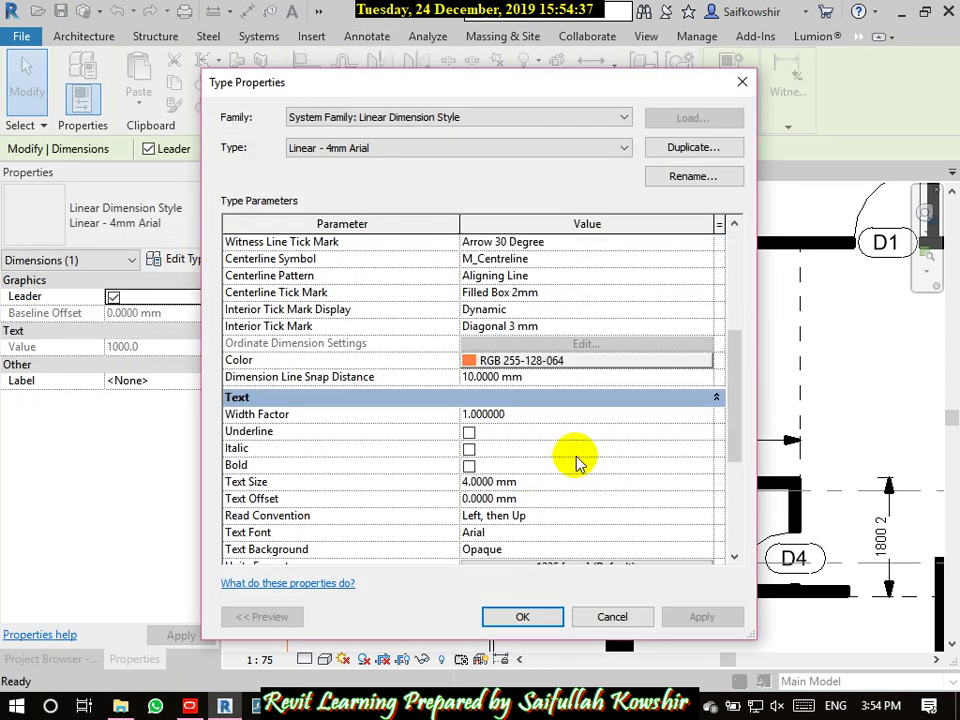
{"action": "scroll", "coordinate": [545, 398], "scroll_direction": "down", "scroll_amount": 4}
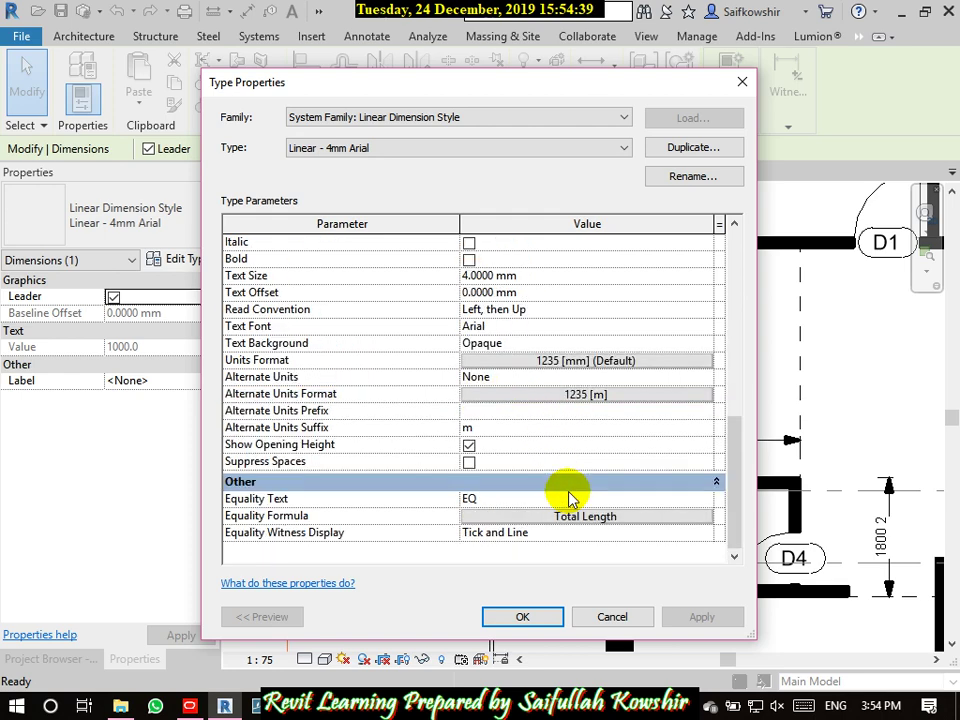
{"action": "left_click", "coordinate": [469, 445]}
{"action": "left_click", "coordinate": [702, 617]}
{"action": "left_click", "coordinate": [522, 617]}
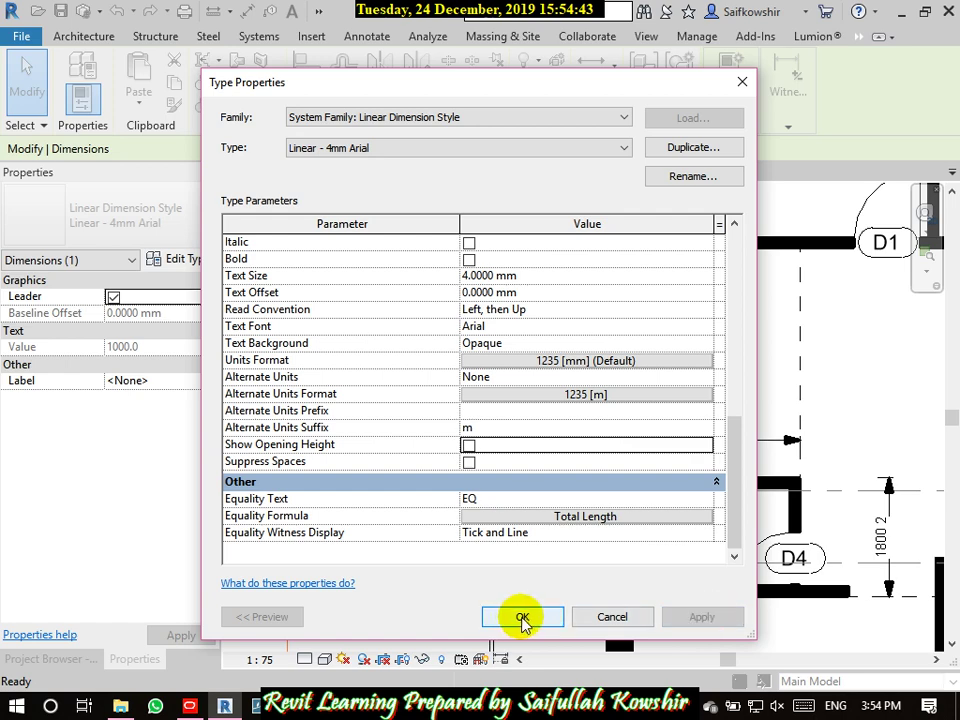
{"action": "key", "text": "Escape"}
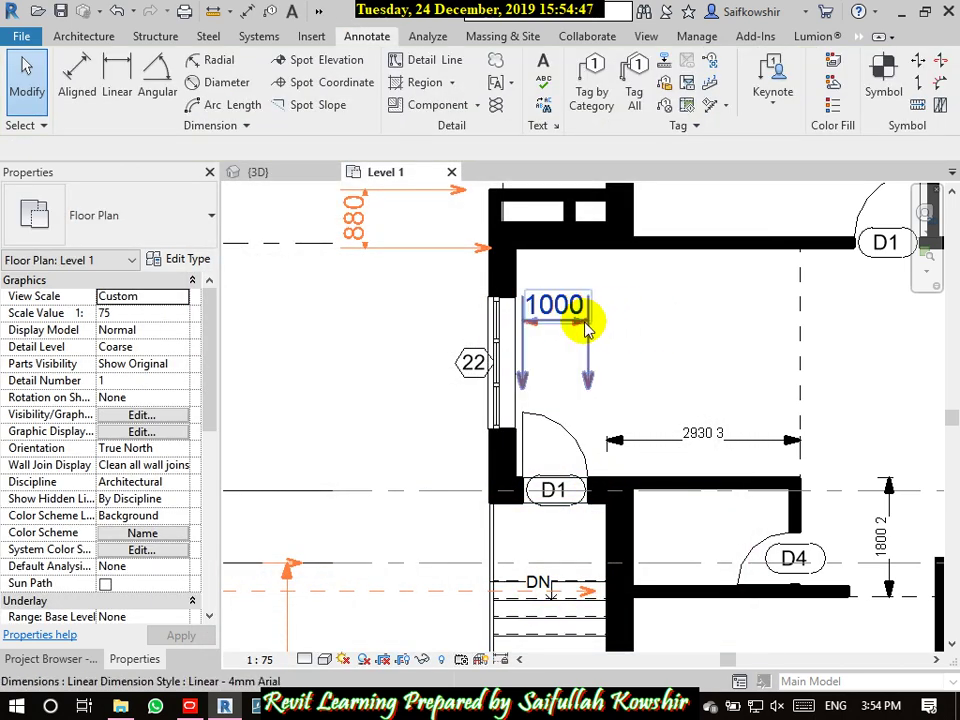
- Review the Angular - 3mm Arial dimension type's parameters and units format without changing them, and look over the other dimension types
{"action": "scroll", "coordinate": [692, 364], "scroll_direction": "up", "scroll_amount": 2}
{"action": "scroll", "coordinate": [686, 368], "scroll_direction": "down", "scroll_amount": 3}
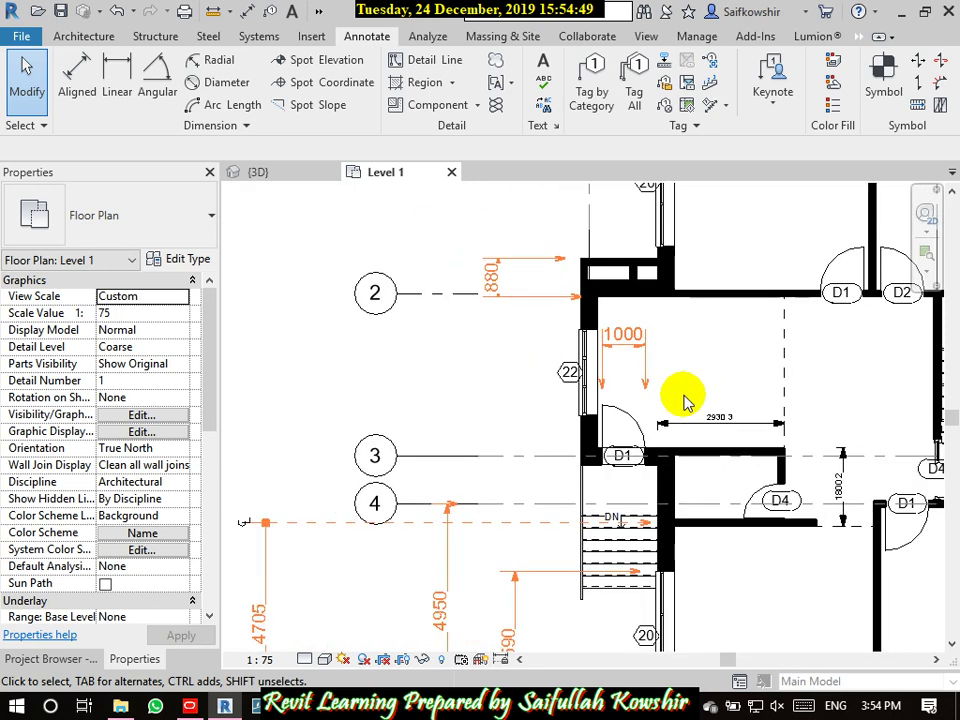
{"action": "left_click", "coordinate": [247, 125]}
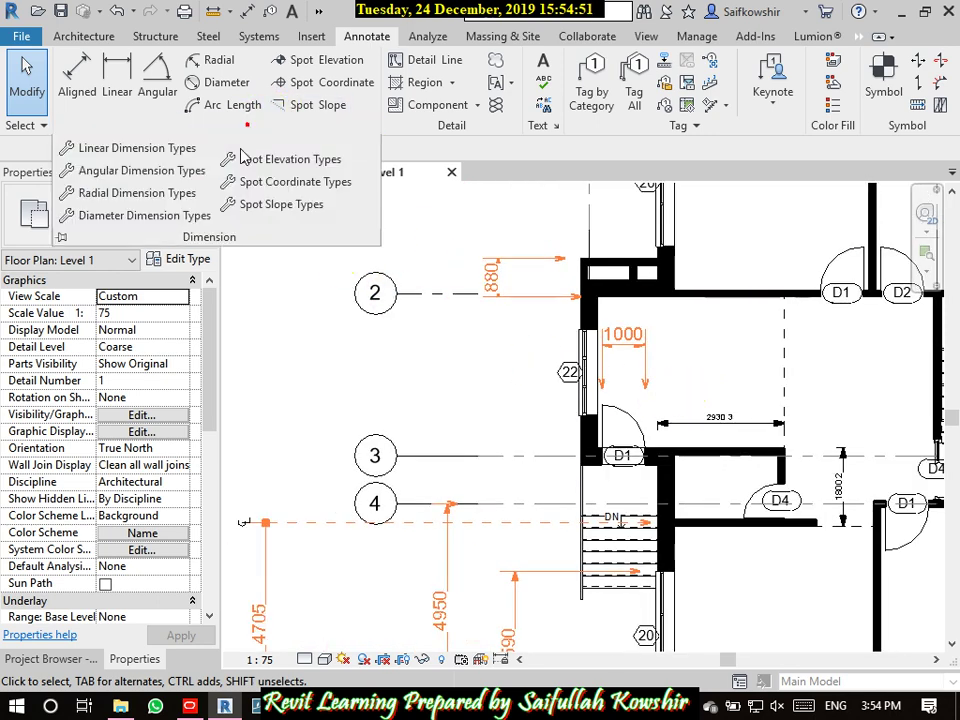
{"action": "left_click", "coordinate": [173, 172]}
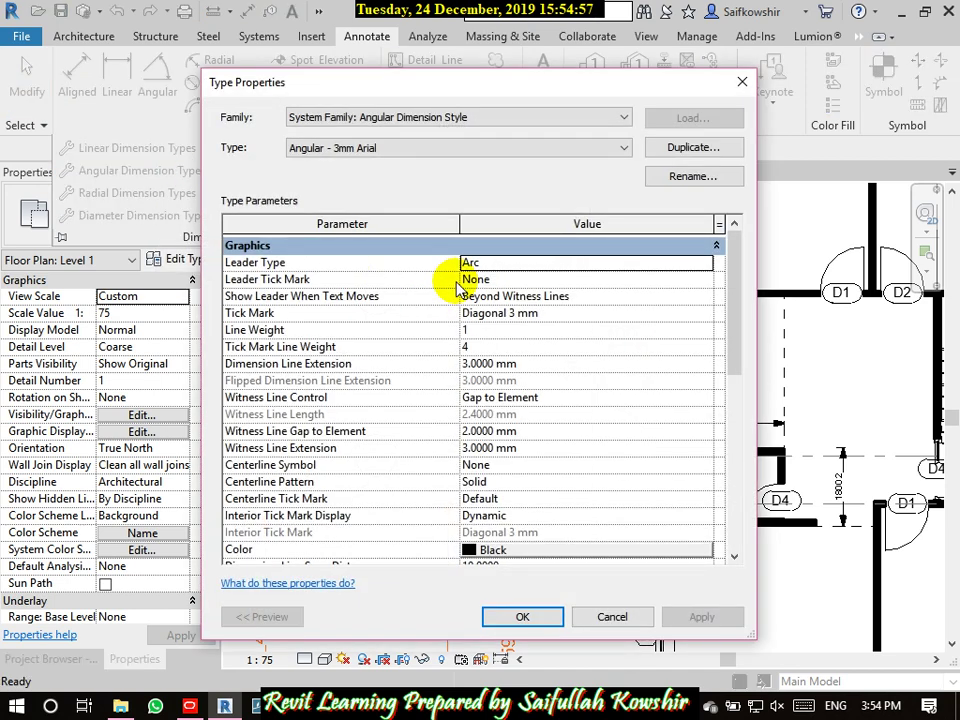
{"action": "scroll", "coordinate": [506, 350], "scroll_direction": "down", "scroll_amount": 5}
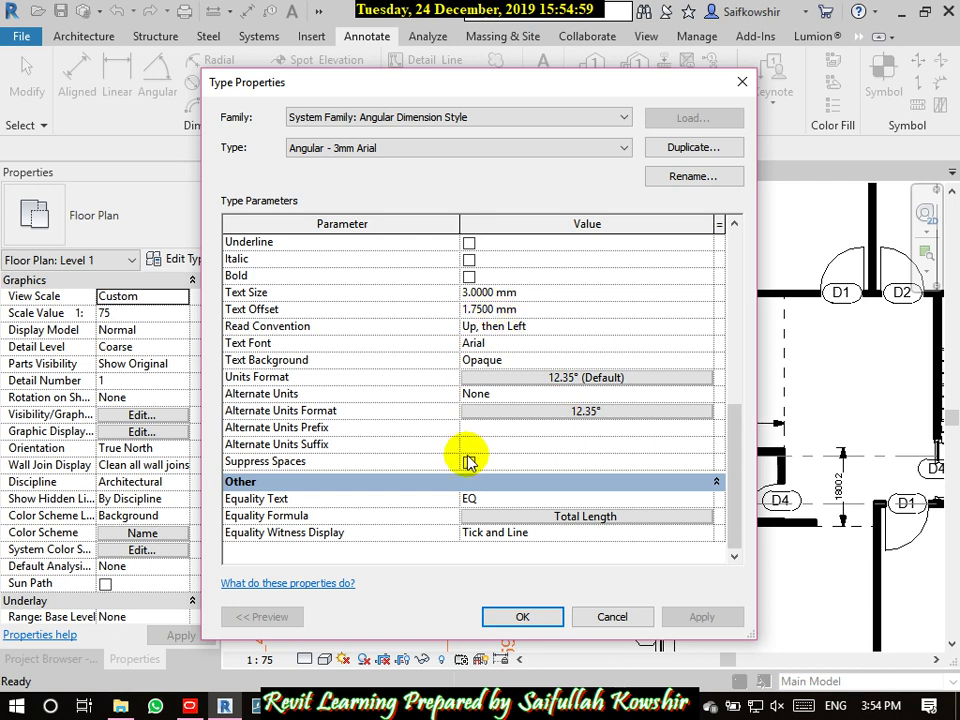
{"action": "left_click", "coordinate": [592, 377]}
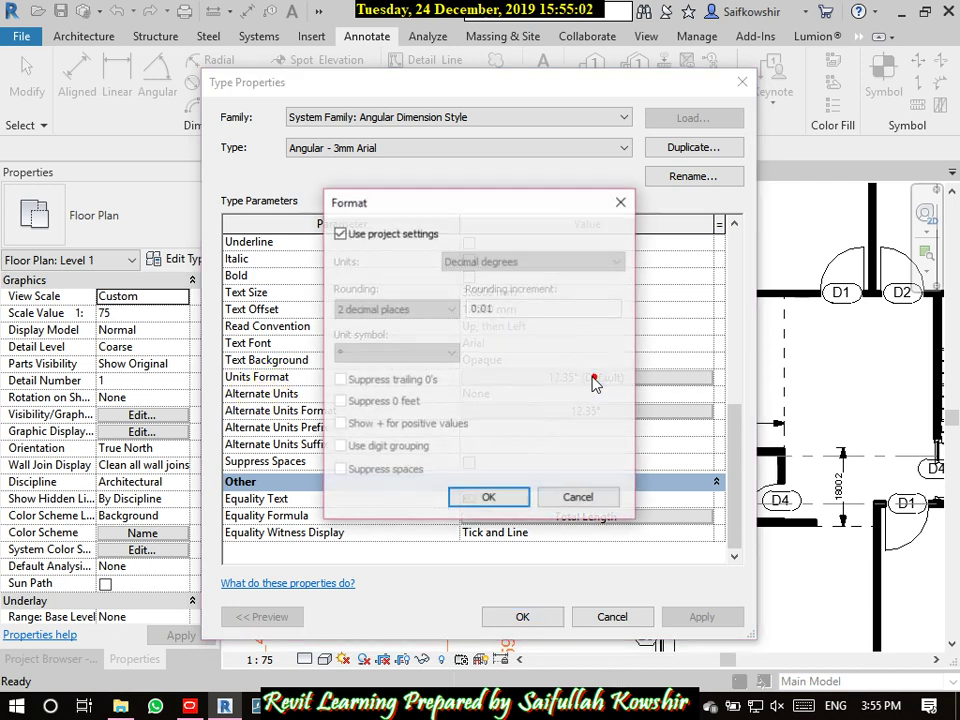
{"action": "left_click", "coordinate": [577, 498]}
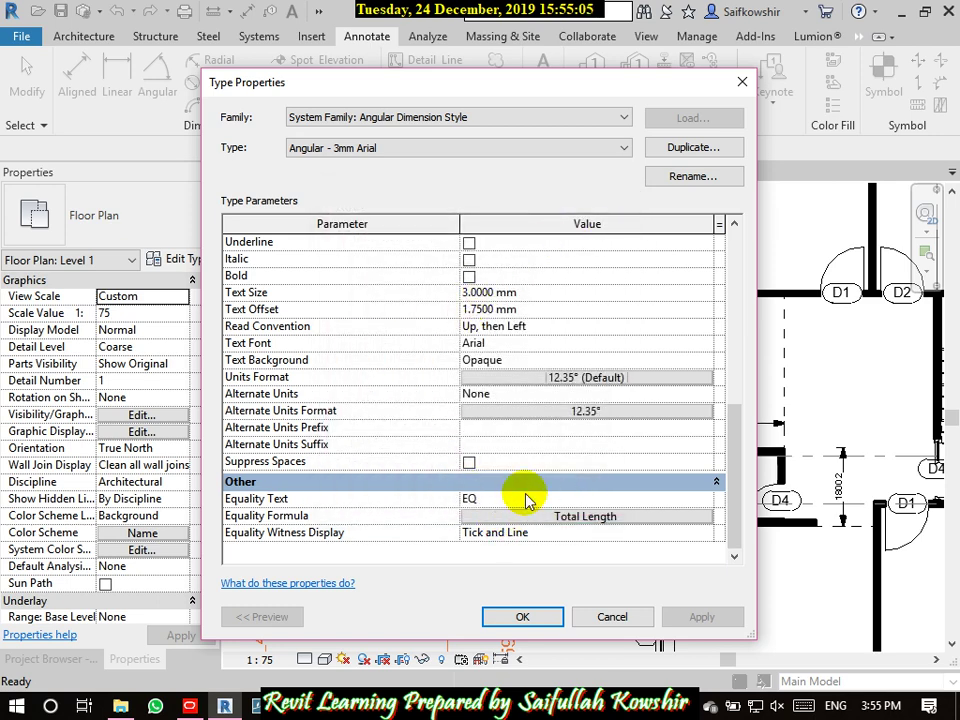
{"action": "left_click", "coordinate": [594, 619]}
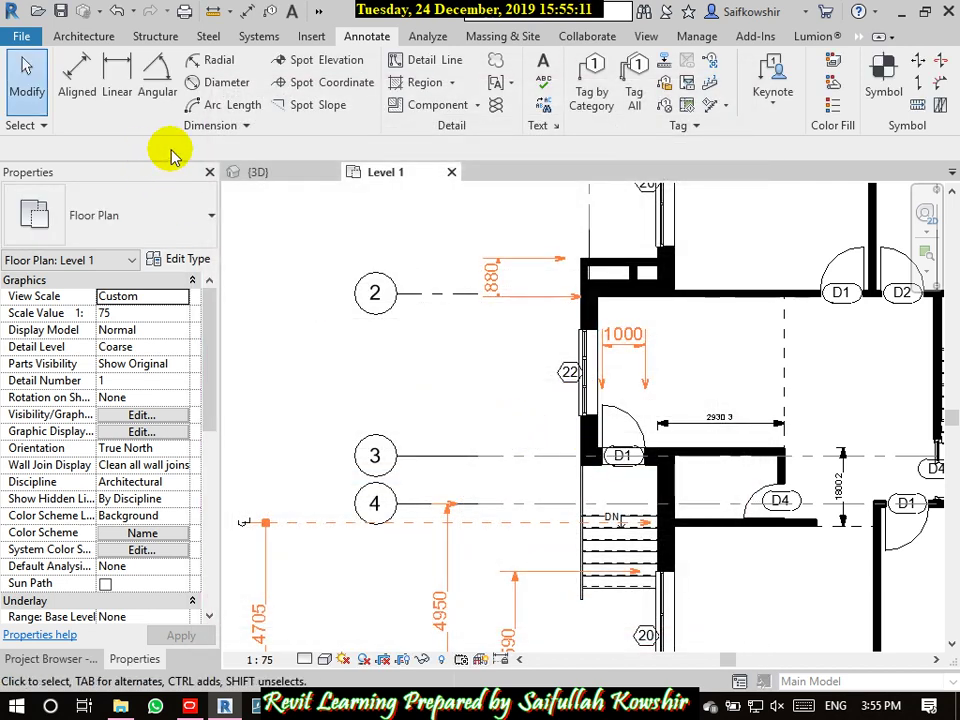
{"action": "left_click", "coordinate": [247, 126]}
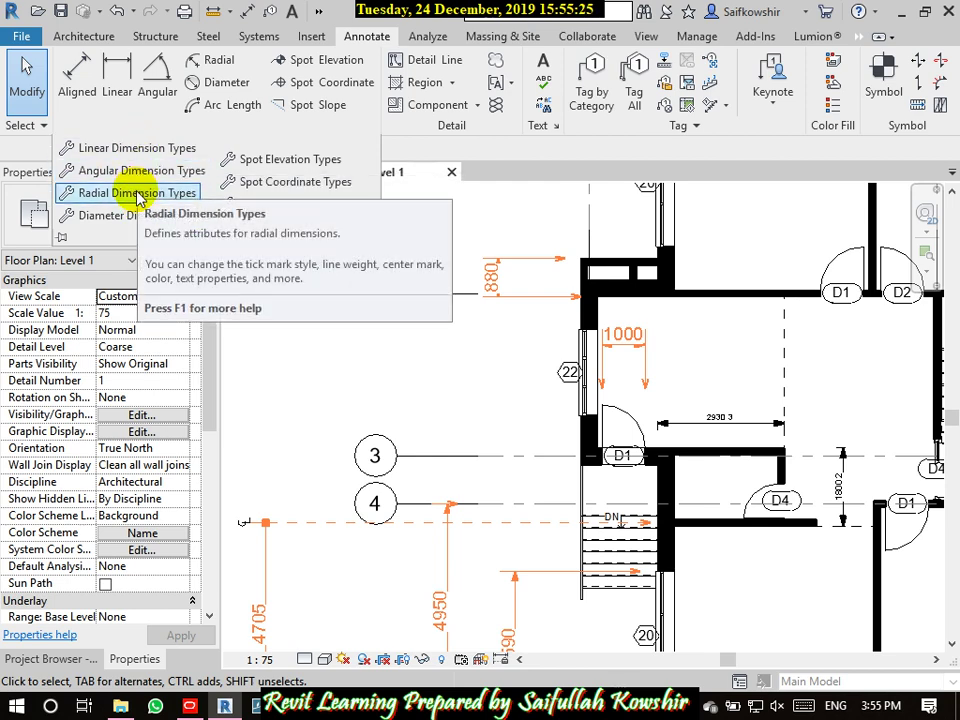
- Set Witness Line Control to Fixed to Dimension Line in the Linear - 4mm Arial type of the dimension beside window 20
{"action": "scroll", "coordinate": [454, 460], "scroll_direction": "down", "scroll_amount": 3}
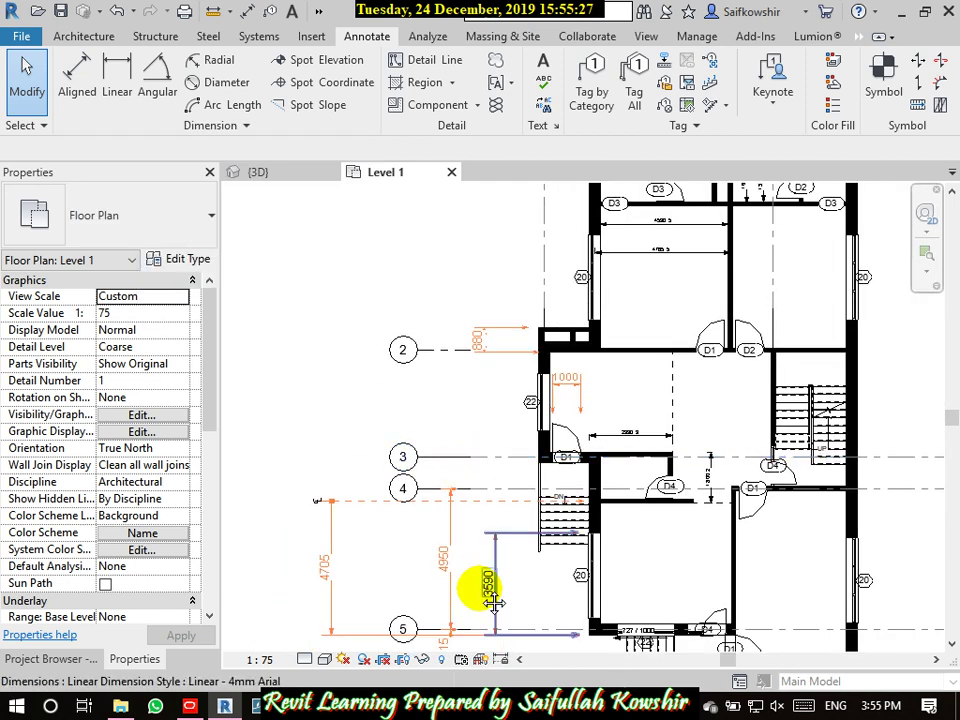
{"action": "middle_click_drag", "start_coordinate": [493, 601], "coordinate": [467, 450]}
{"action": "scroll", "coordinate": [491, 514], "scroll_direction": "up", "scroll_amount": 3}
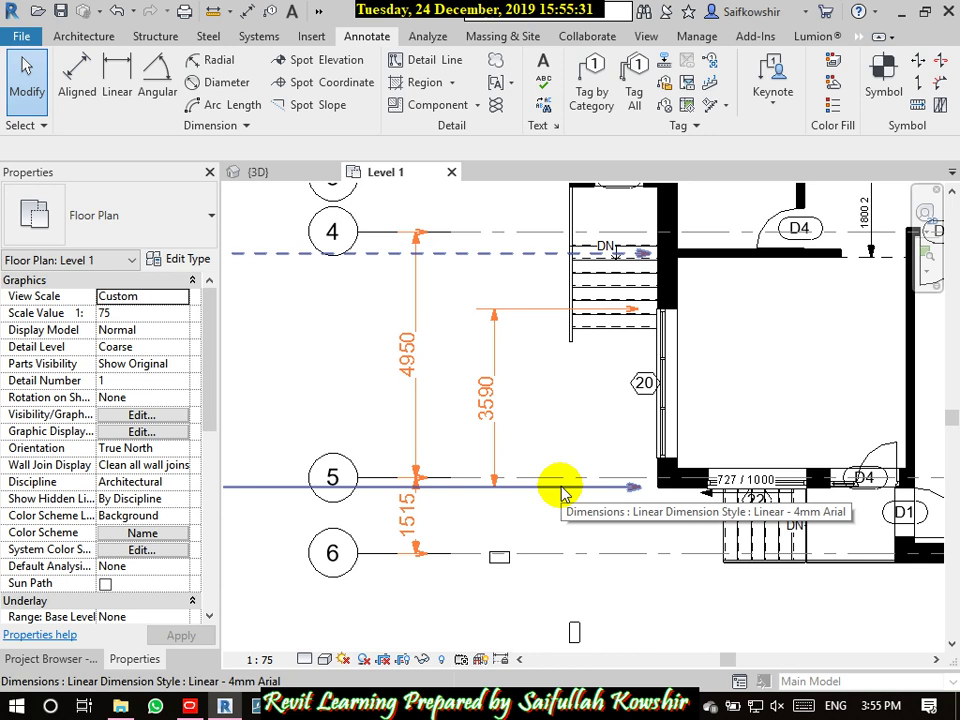
{"action": "left_click", "coordinate": [493, 333]}
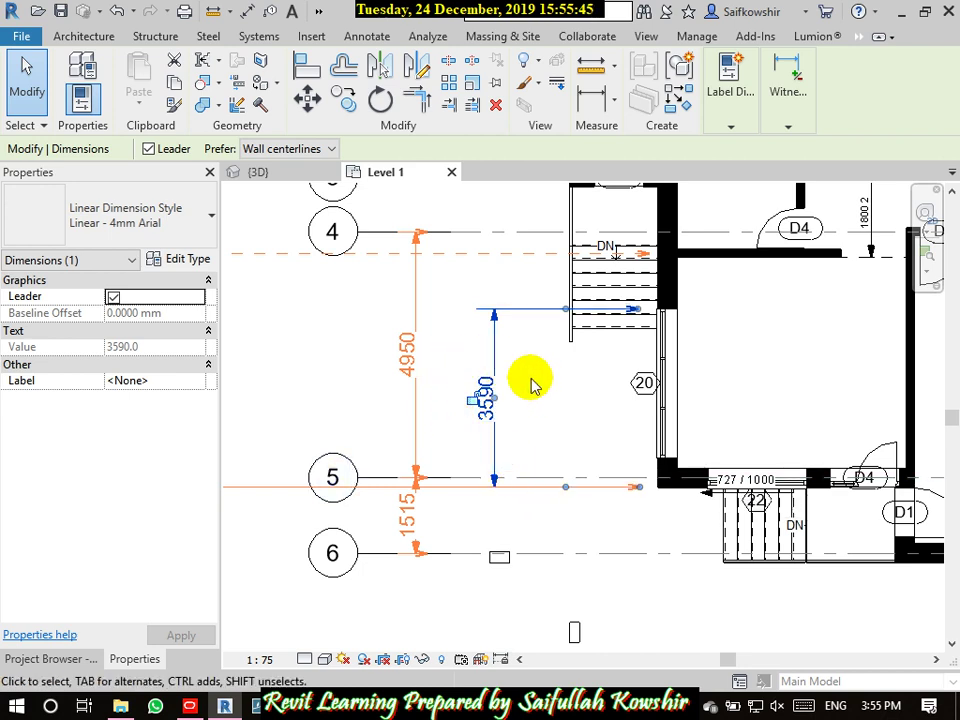
{"action": "left_click", "coordinate": [190, 261]}
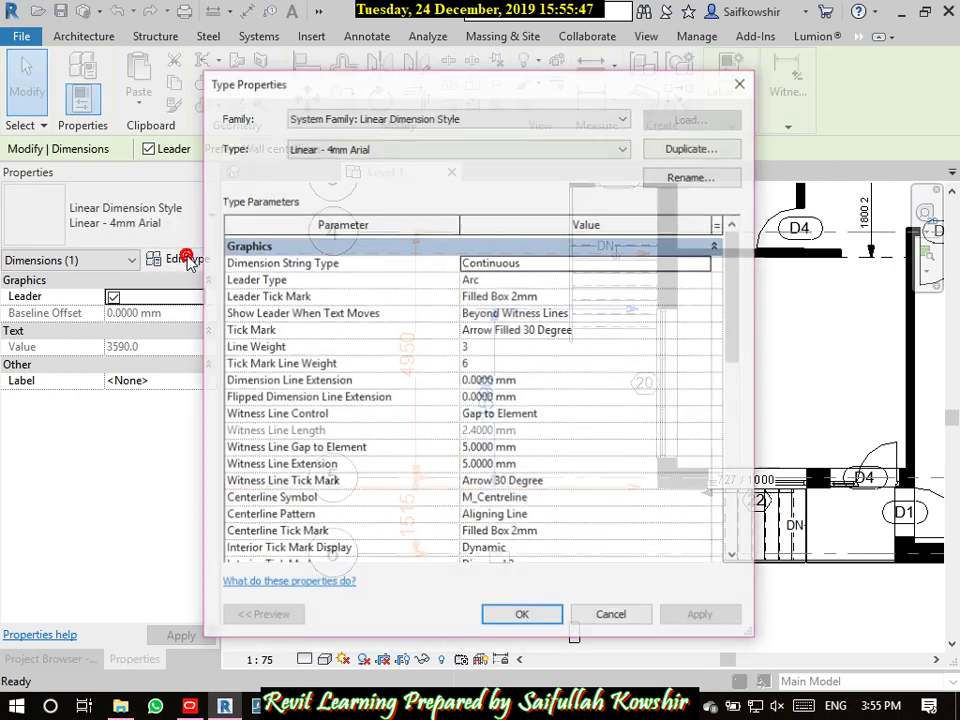
{"action": "right_click", "coordinate": [733, 320]}
{"action": "left_click", "coordinate": [739, 317]}
{"action": "left_click", "coordinate": [731, 415]}
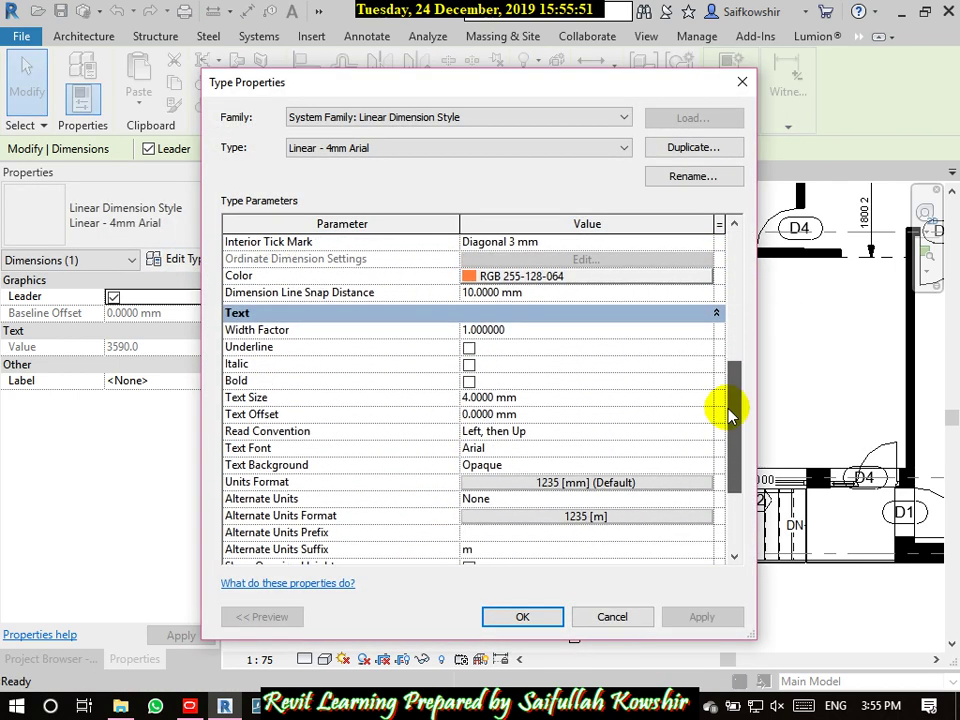
{"action": "scroll", "coordinate": [729, 412], "scroll_direction": "up", "scroll_amount": 1}
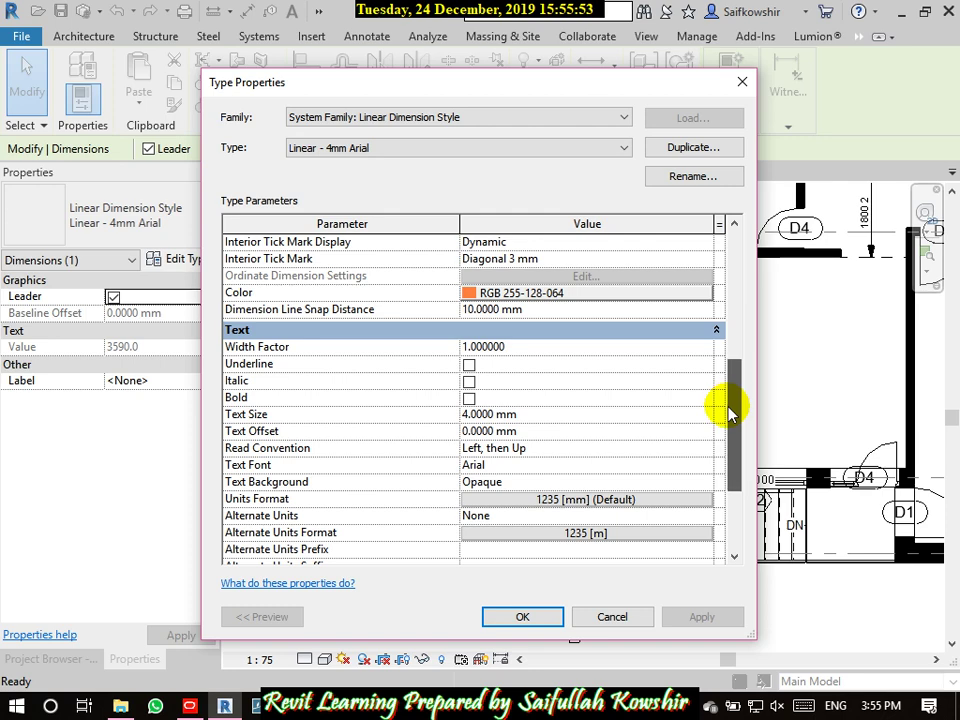
{"action": "left_click_drag", "start_coordinate": [729, 413], "coordinate": [741, 352]}
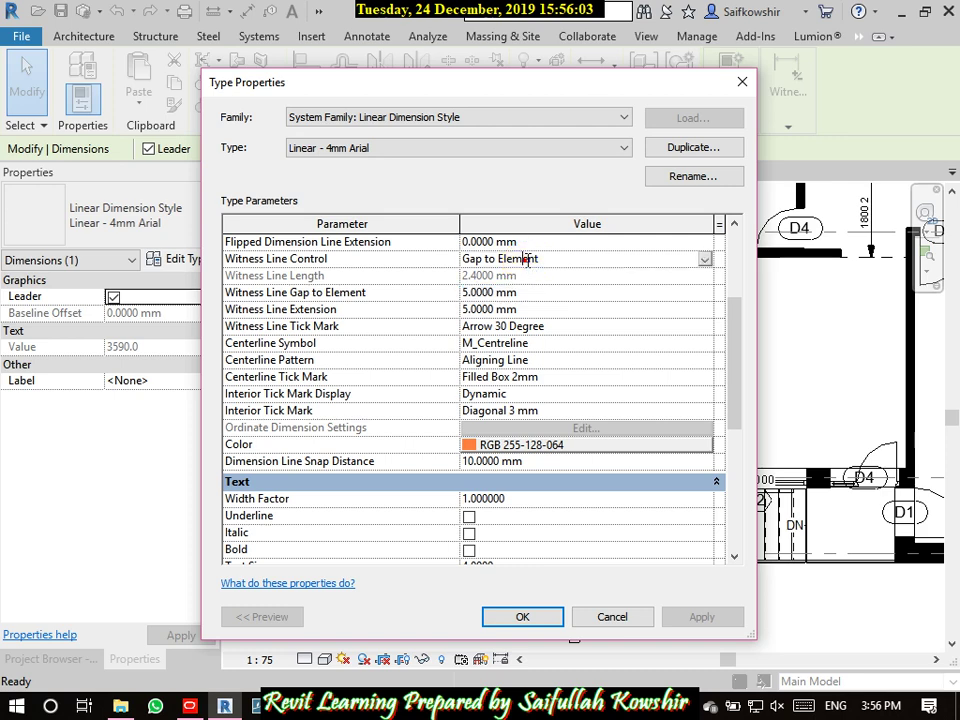
{"action": "left_click", "coordinate": [705, 262]}
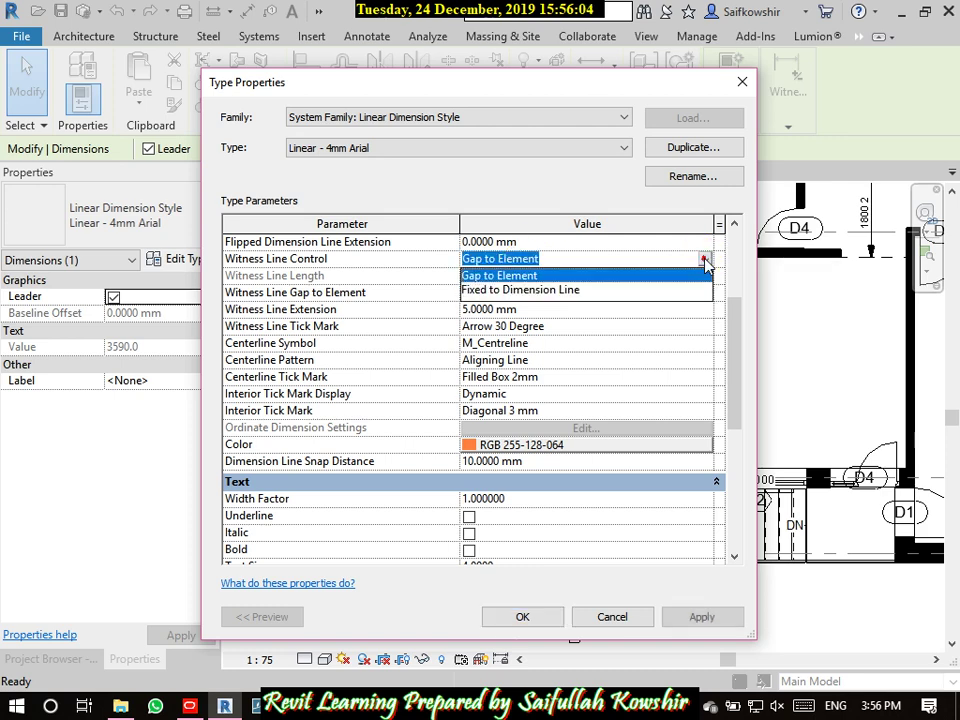
{"action": "left_click", "coordinate": [533, 292]}
- Set the type's Witness Line Length to 10 mm and apply it, checking the witness lines in the plan
{"action": "left_click", "coordinate": [537, 277]}
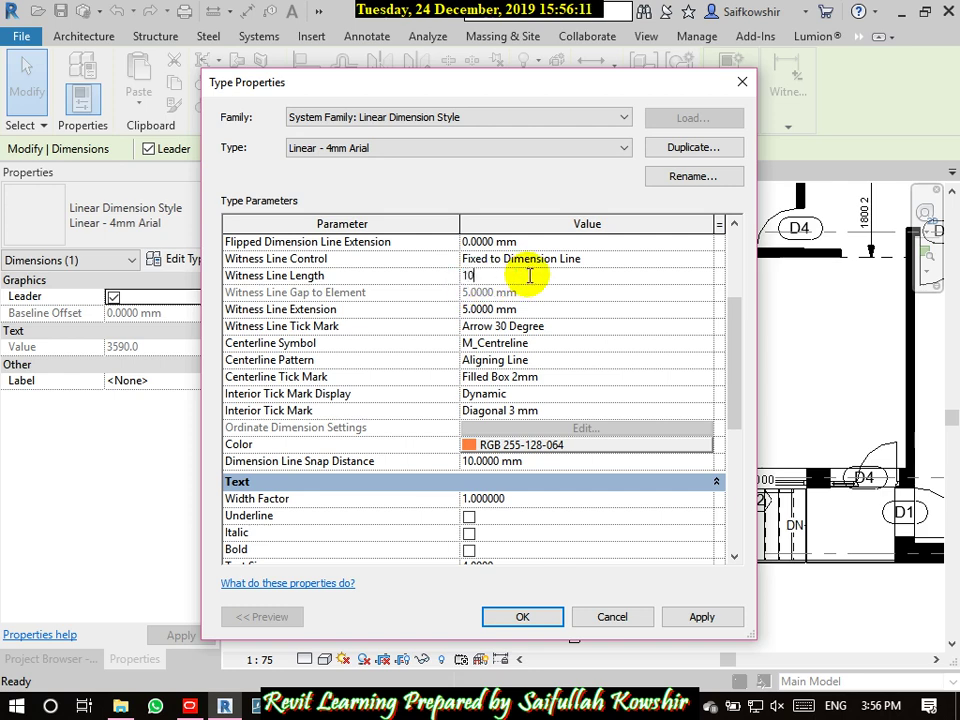
{"action": "type", "text": "10"}
{"action": "left_click", "coordinate": [375, 277]}
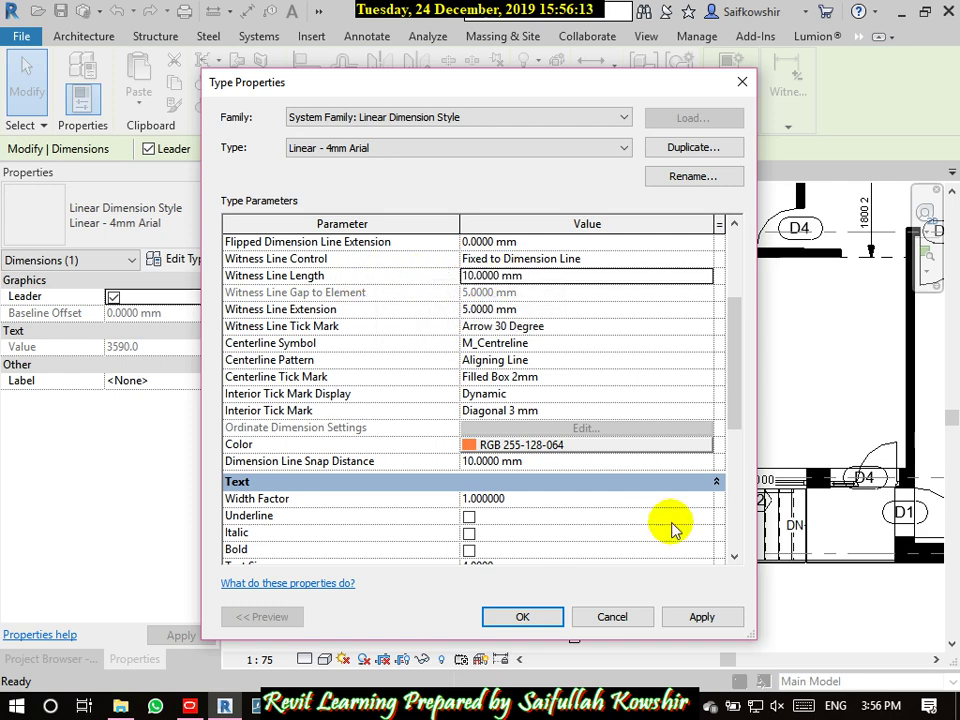
{"action": "left_click", "coordinate": [701, 617]}
{"action": "left_click_drag", "start_coordinate": [625, 92], "coordinate": [5, 330]}
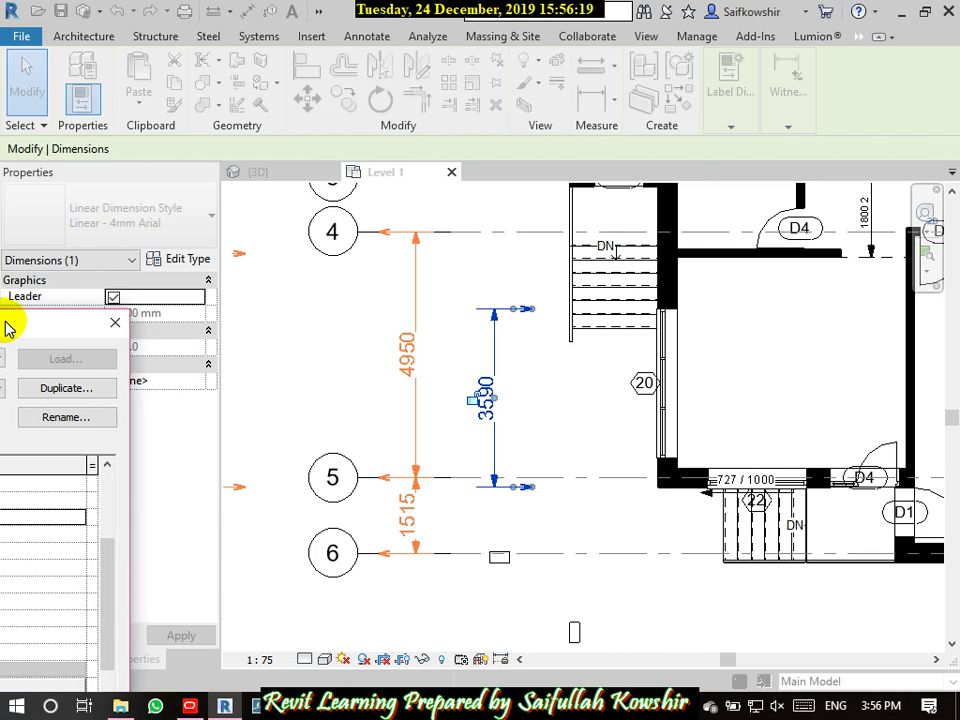
{"action": "left_click_drag", "start_coordinate": [4, 324], "coordinate": [224, 228]}
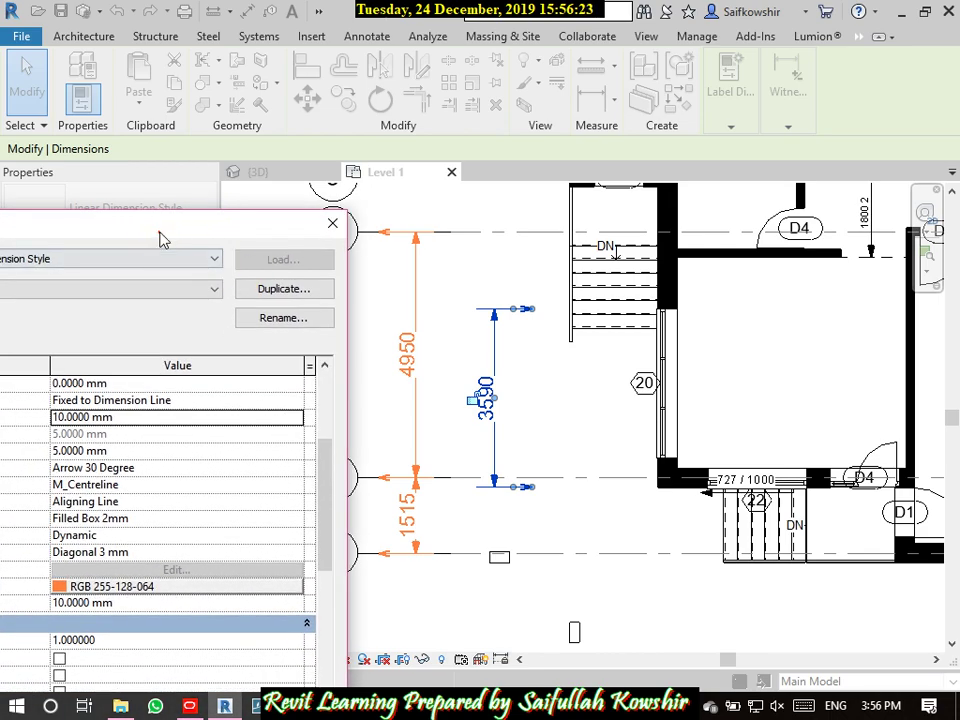
{"action": "left_click_drag", "start_coordinate": [161, 234], "coordinate": [440, 130]}
{"action": "left_click", "coordinate": [393, 650]}
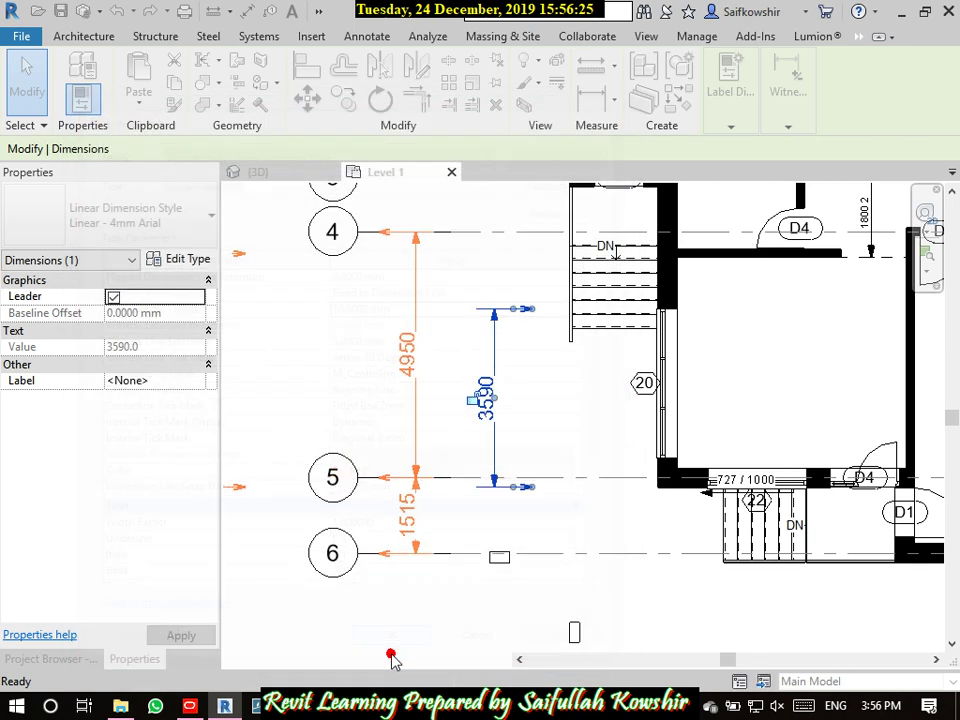
- Place an aligned dimension between wall faces, from the outer wall face near grid 5 to the wall below door D4, outside the 4705 dimension
{"action": "scroll", "coordinate": [612, 472], "scroll_direction": "down", "scroll_amount": 2}
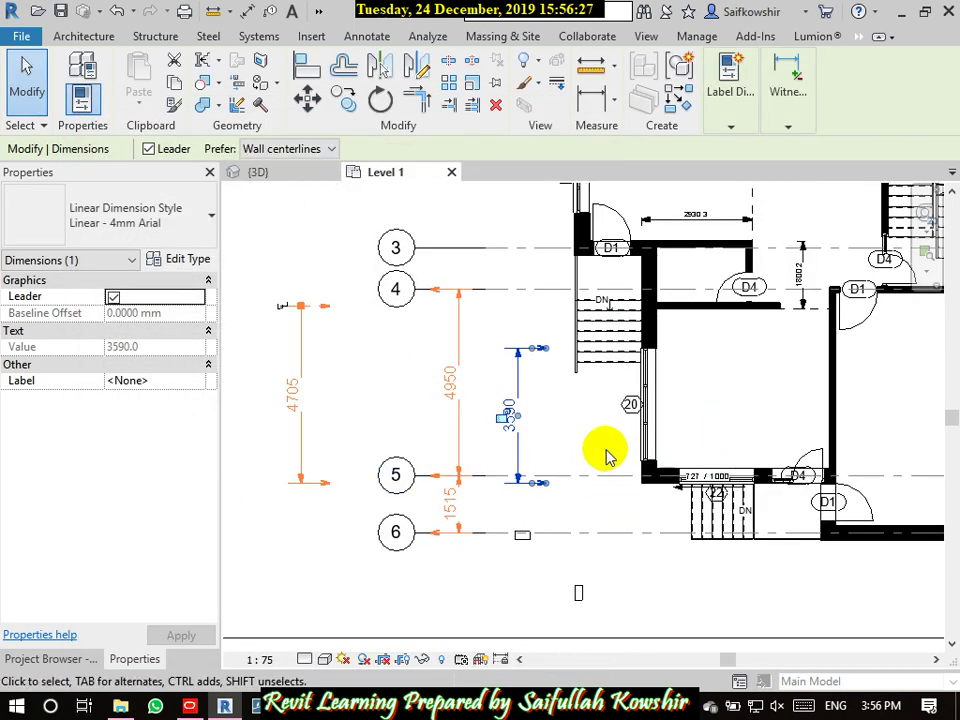
{"action": "key", "text": "d"}
{"action": "key", "text": "i"}
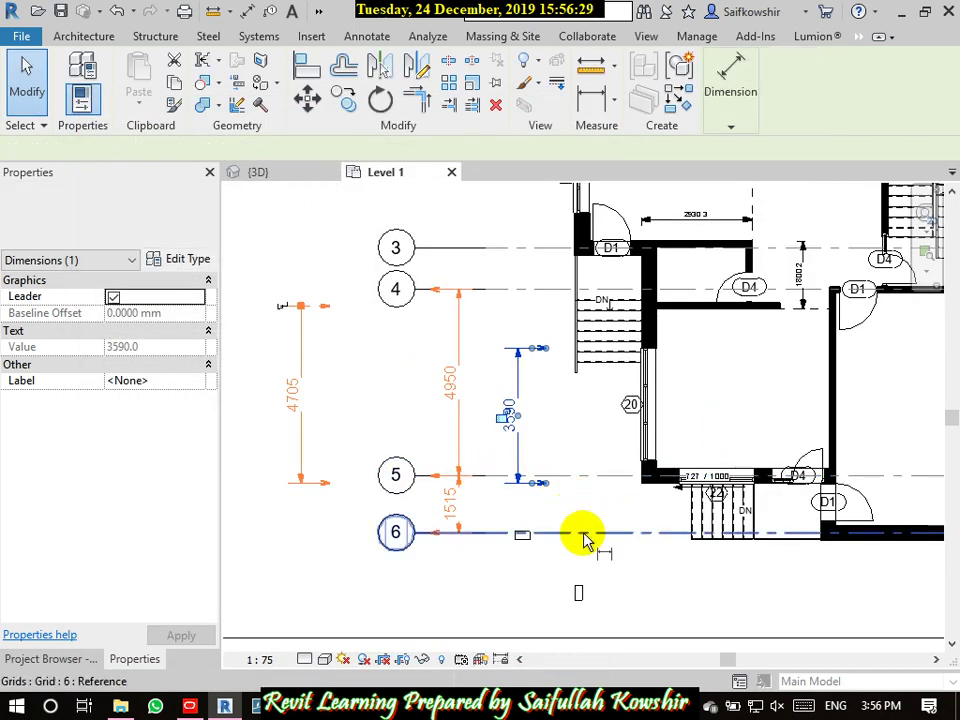
{"action": "scroll", "coordinate": [640, 490], "scroll_direction": "up", "scroll_amount": 2}
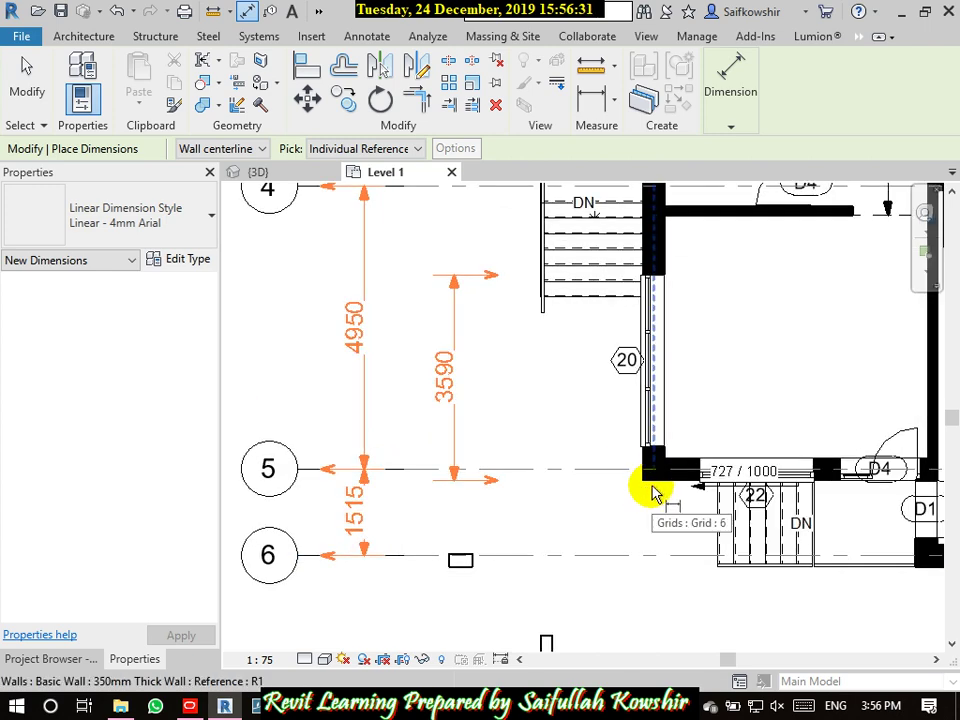
{"action": "left_click", "coordinate": [211, 149]}
{"action": "left_click", "coordinate": [220, 184]}
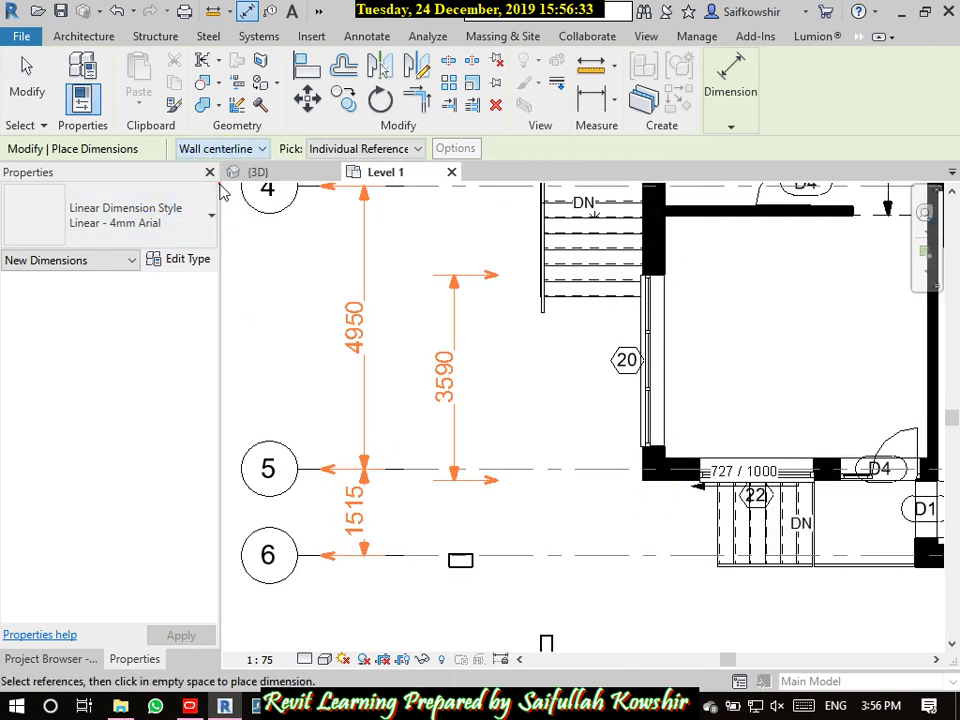
{"action": "left_click", "coordinate": [664, 486]}
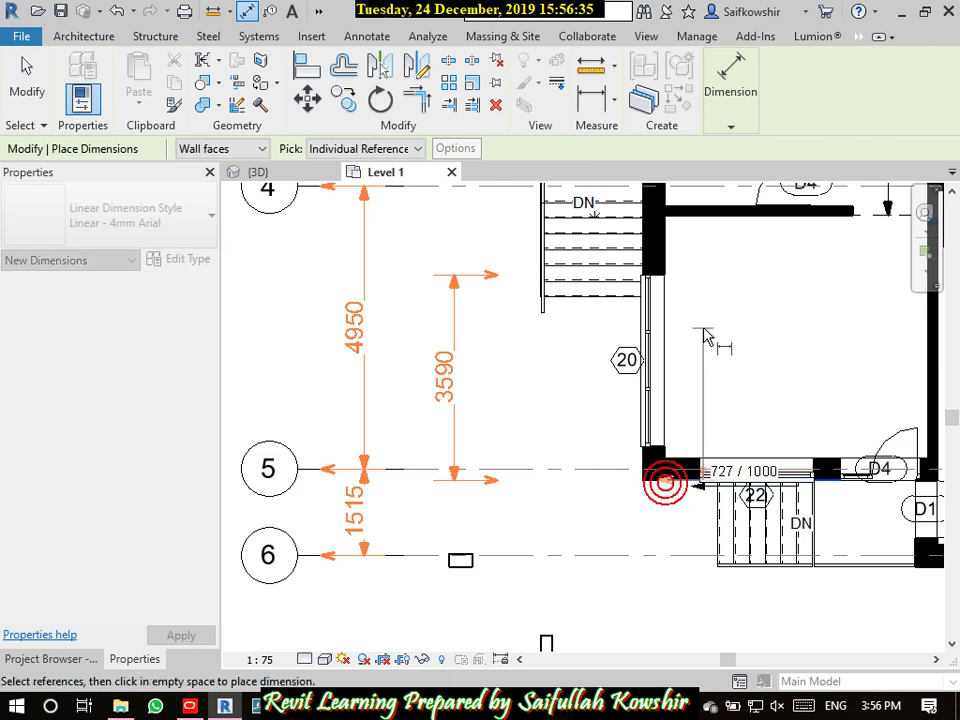
{"action": "middle_click_drag", "start_coordinate": [660, 476], "coordinate": [562, 448]}
{"action": "left_click", "coordinate": [566, 338]}
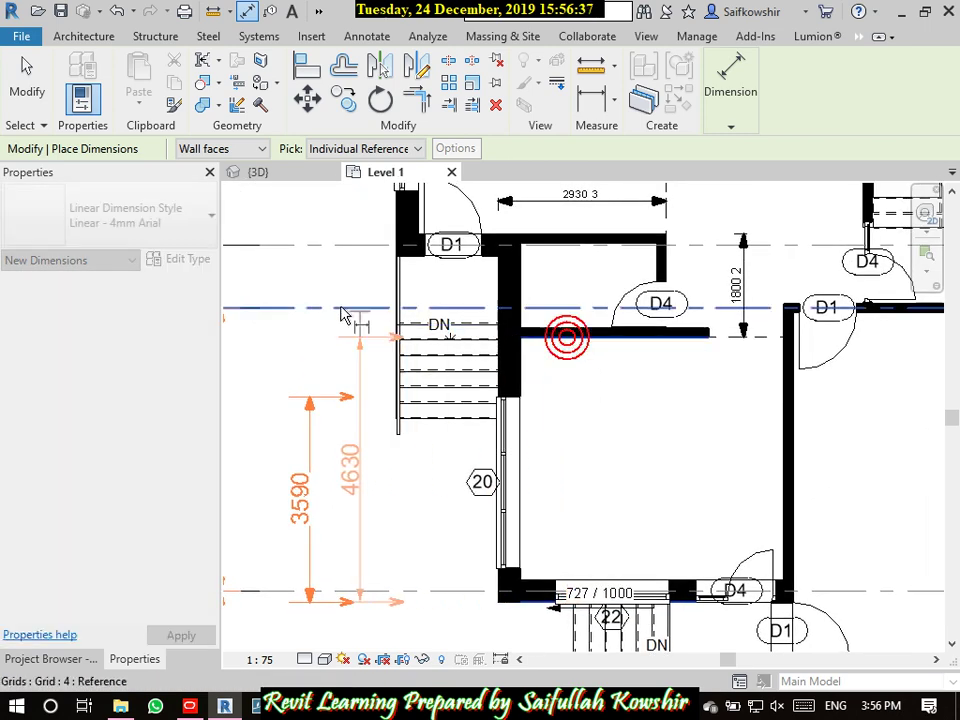
{"action": "middle_click_drag", "start_coordinate": [315, 300], "coordinate": [482, 300]}
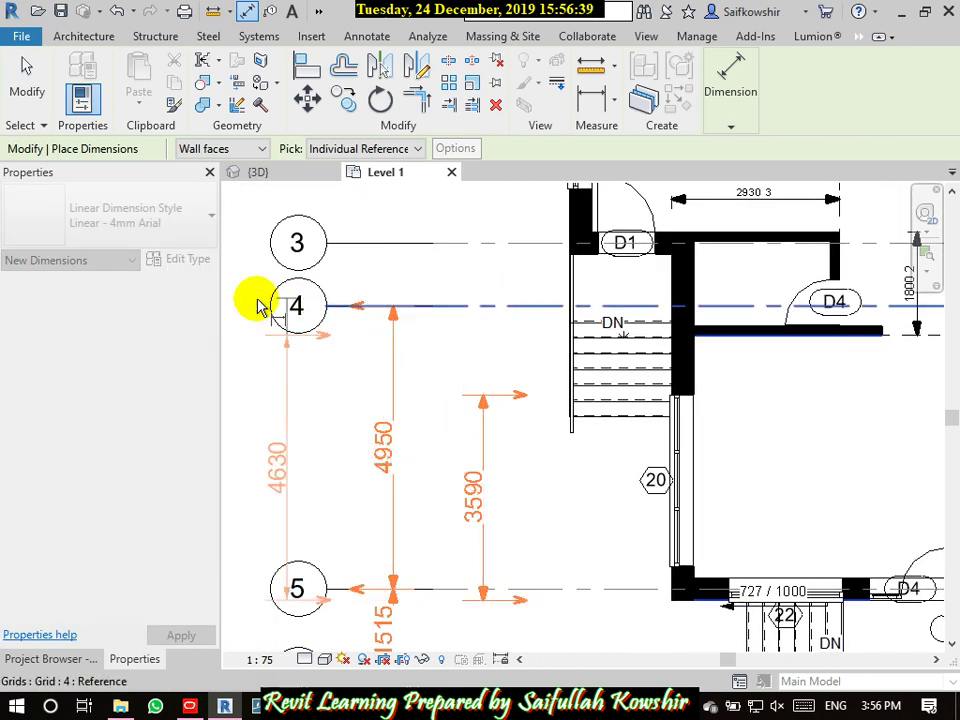
{"action": "middle_click_drag", "start_coordinate": [257, 304], "coordinate": [519, 301]}
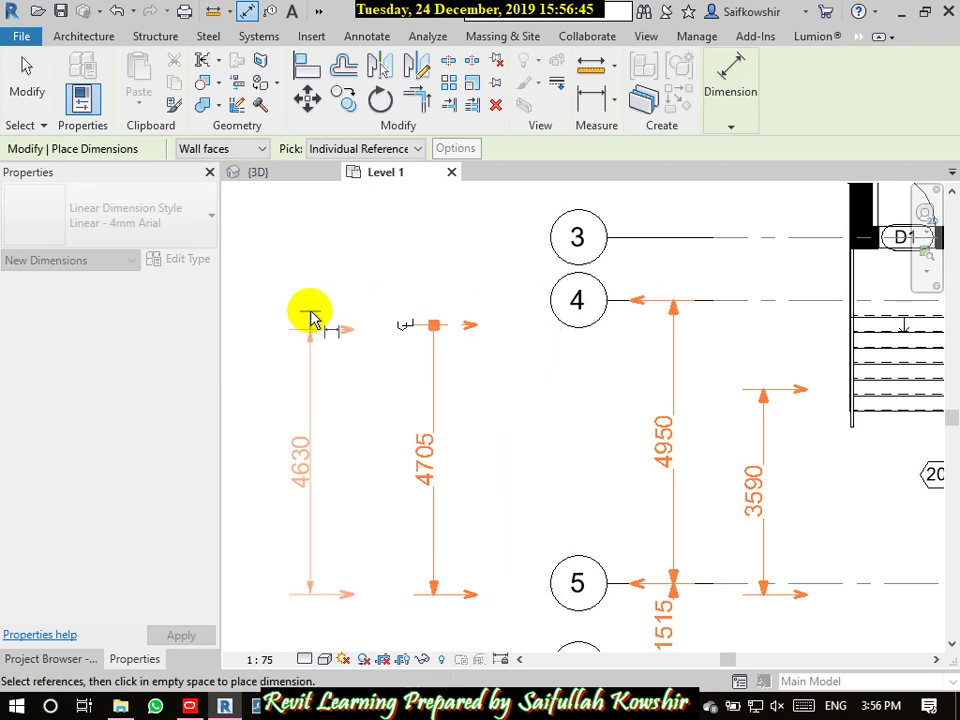
{"action": "left_click", "coordinate": [311, 317]}
{"action": "left_click", "coordinate": [26, 90]}
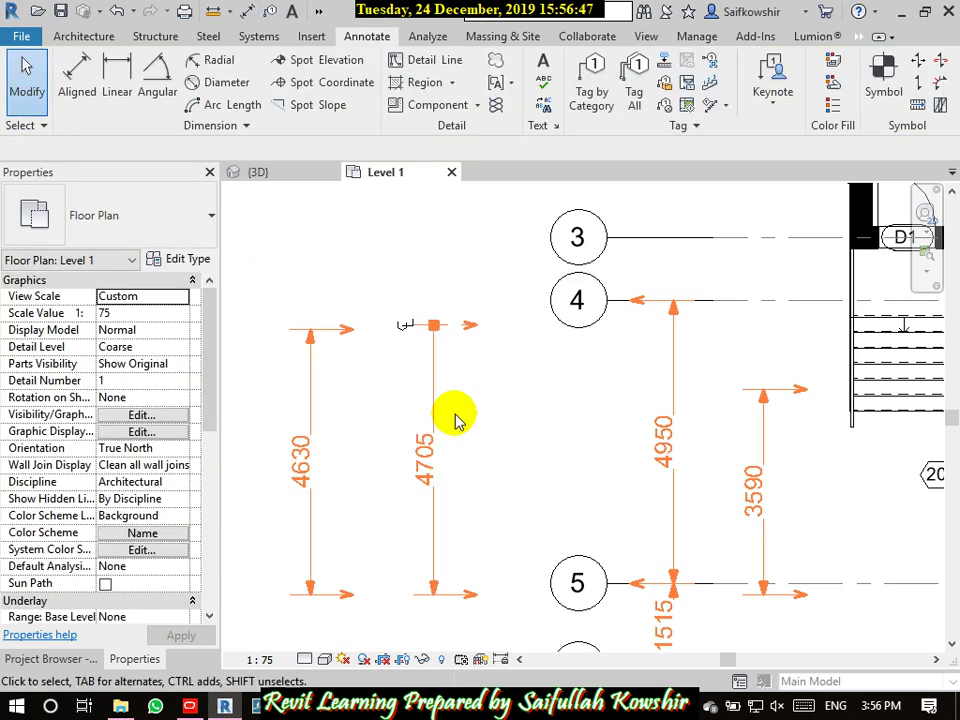
- Set Witness Line Control to Gap to Element in the type of the 4705 dimension
{"action": "left_click", "coordinate": [433, 345]}
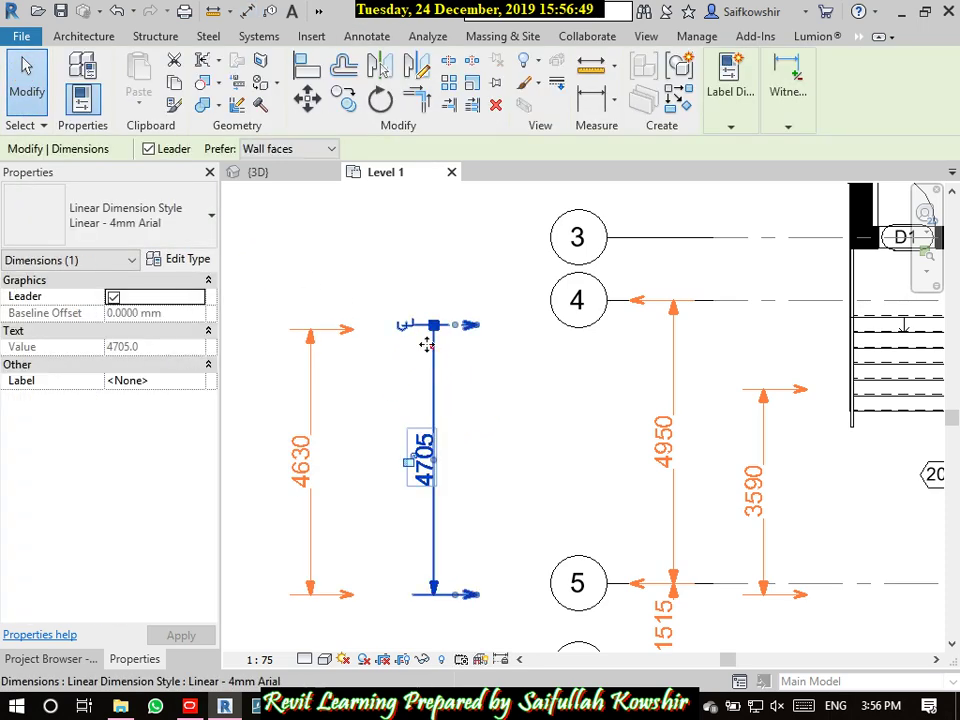
{"action": "left_click", "coordinate": [188, 264]}
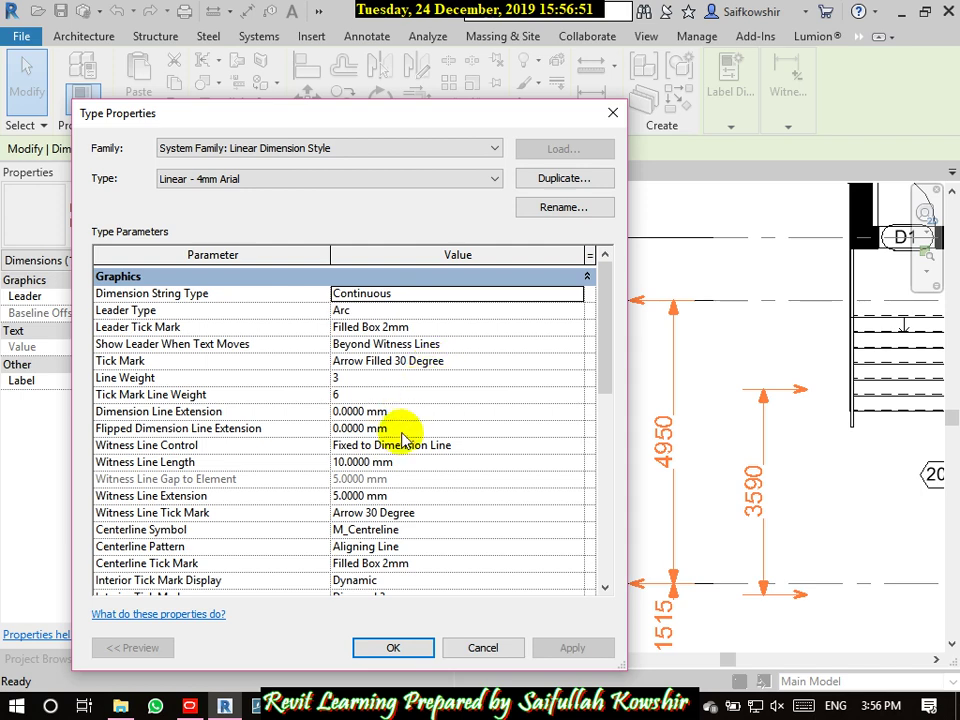
{"action": "left_click", "coordinate": [403, 444]}
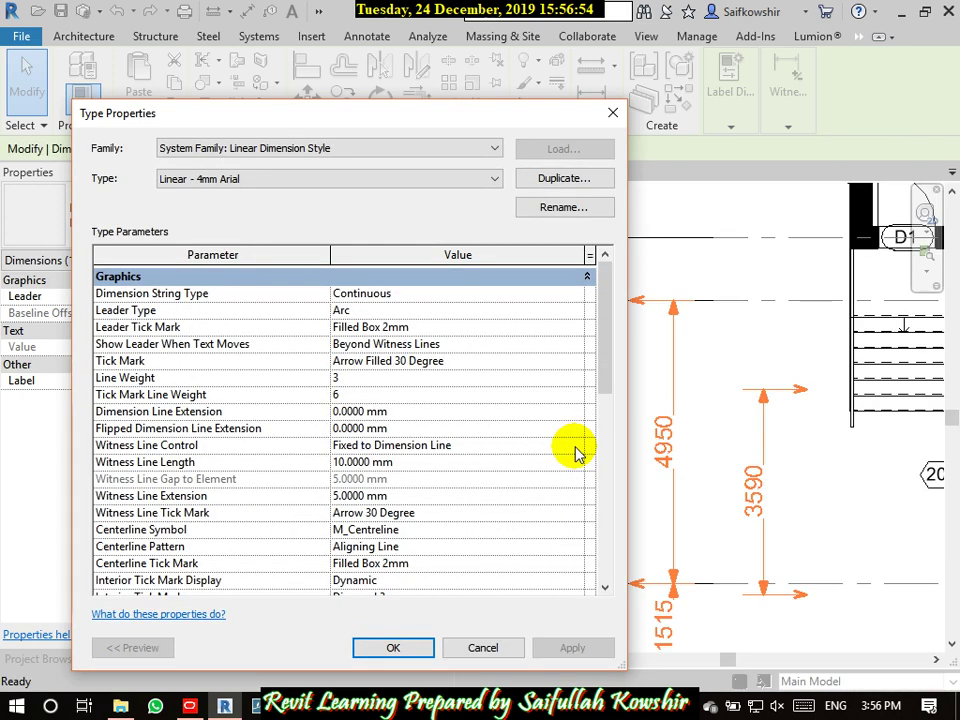
{"action": "left_click", "coordinate": [576, 447]}
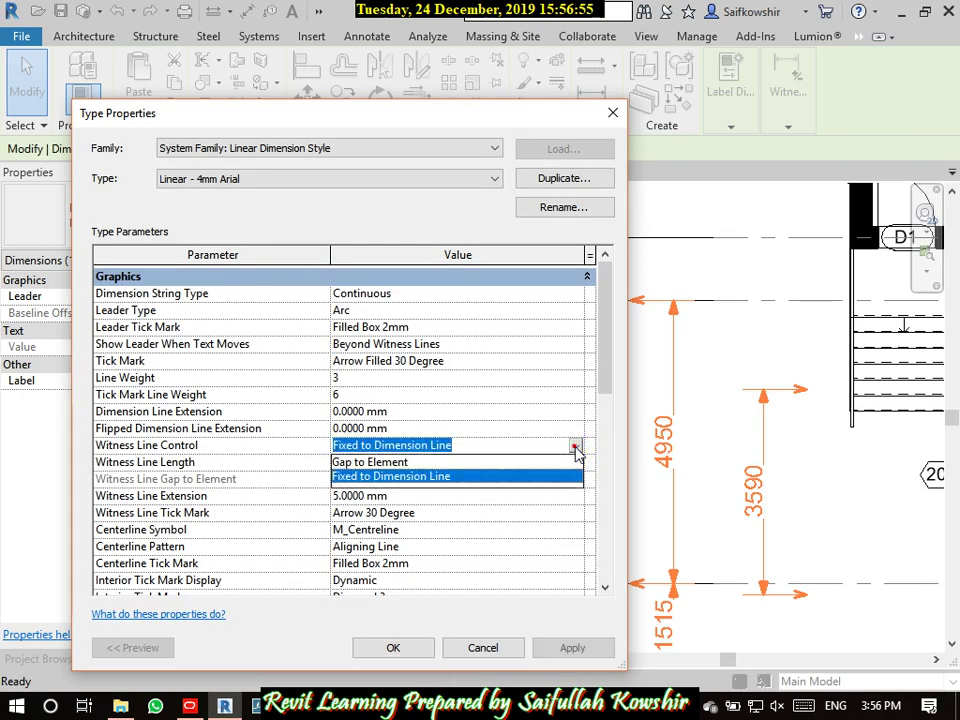
{"action": "left_click", "coordinate": [370, 462]}
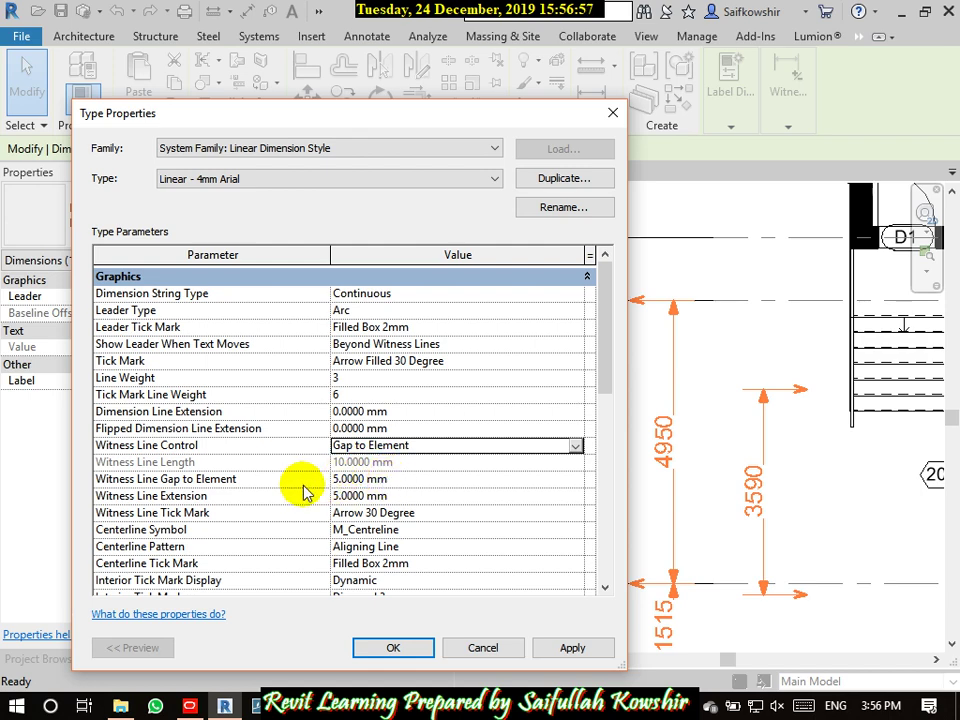
- Set Witness Line Gap to Element to 0 mm, apply it and inspect the witness line end at the wall corner
{"action": "left_click", "coordinate": [396, 479]}
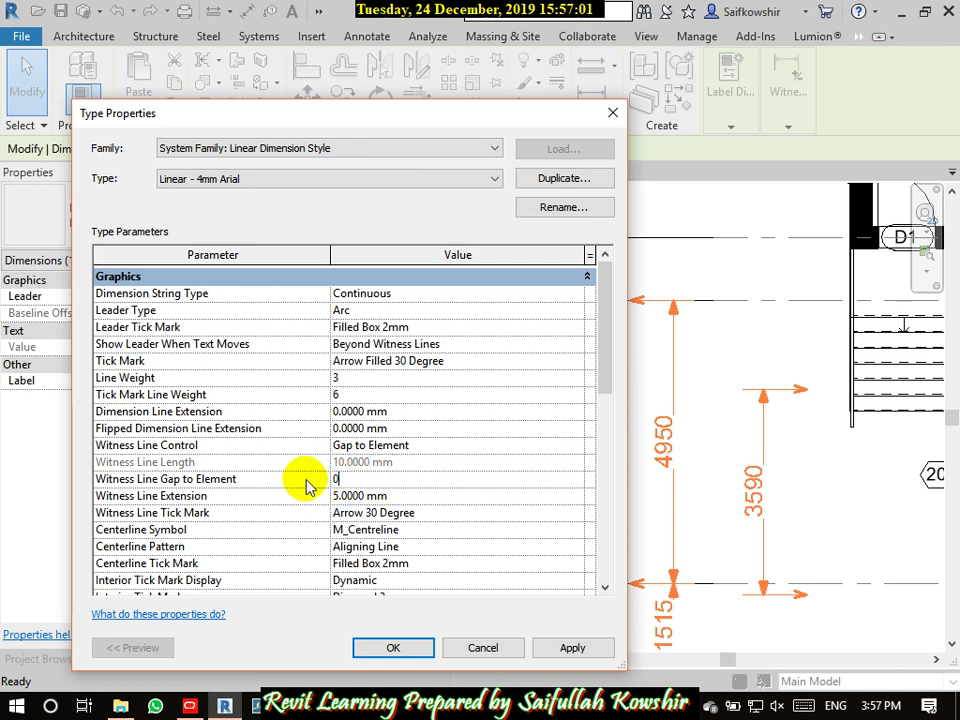
{"action": "left_click", "coordinate": [421, 496]}
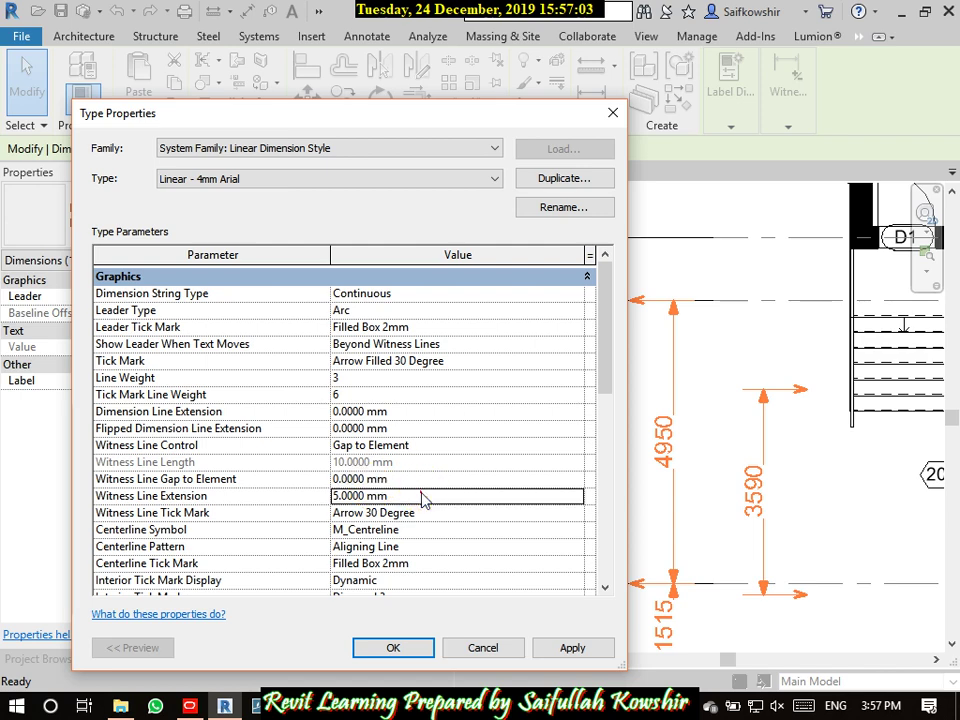
{"action": "left_click", "coordinate": [560, 648]}
{"action": "left_click", "coordinate": [393, 648]}
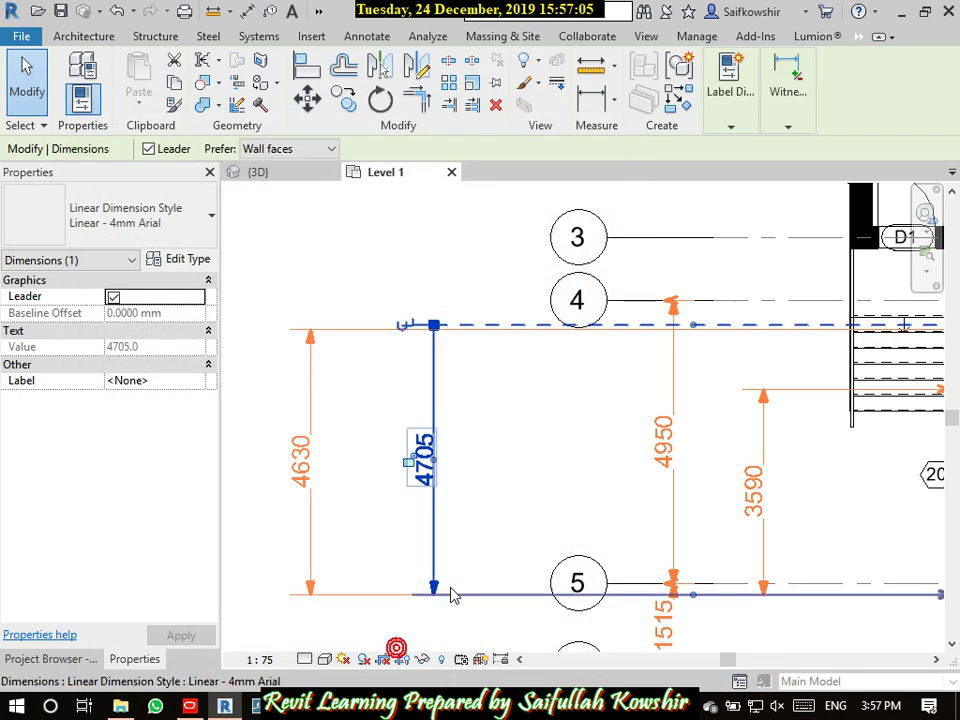
{"action": "middle_click_drag", "start_coordinate": [784, 508], "coordinate": [332, 445]}
{"action": "scroll", "coordinate": [487, 530], "scroll_direction": "up", "scroll_amount": 3}
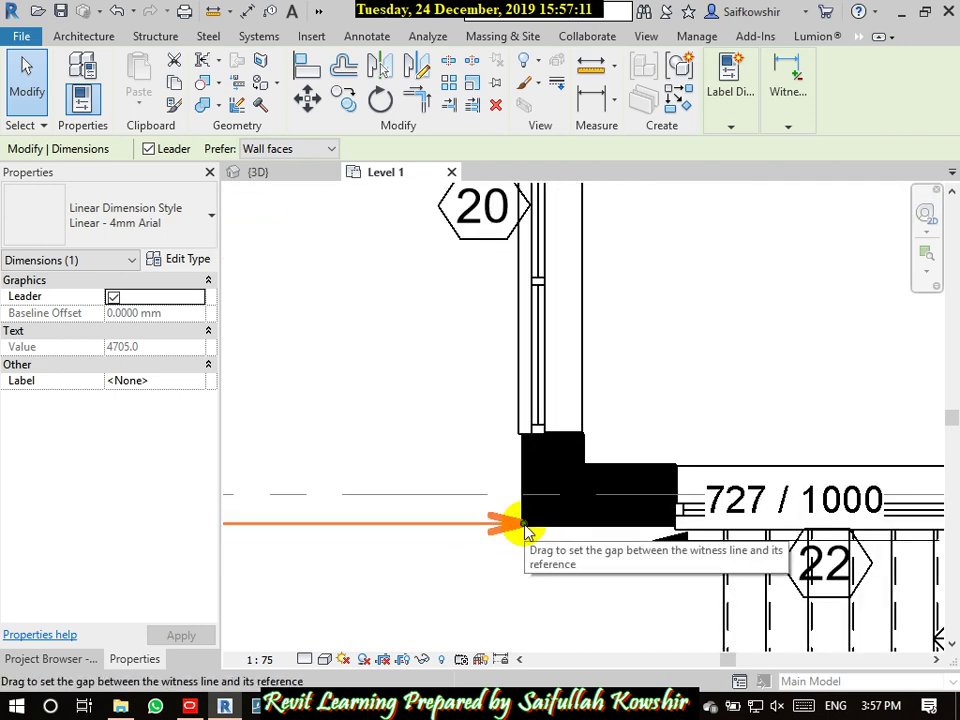
- Set Witness Line Gap to Element to 2 mm in the Linear - 4mm Arial type and check the gap at the wall
{"action": "left_click", "coordinate": [192, 261]}
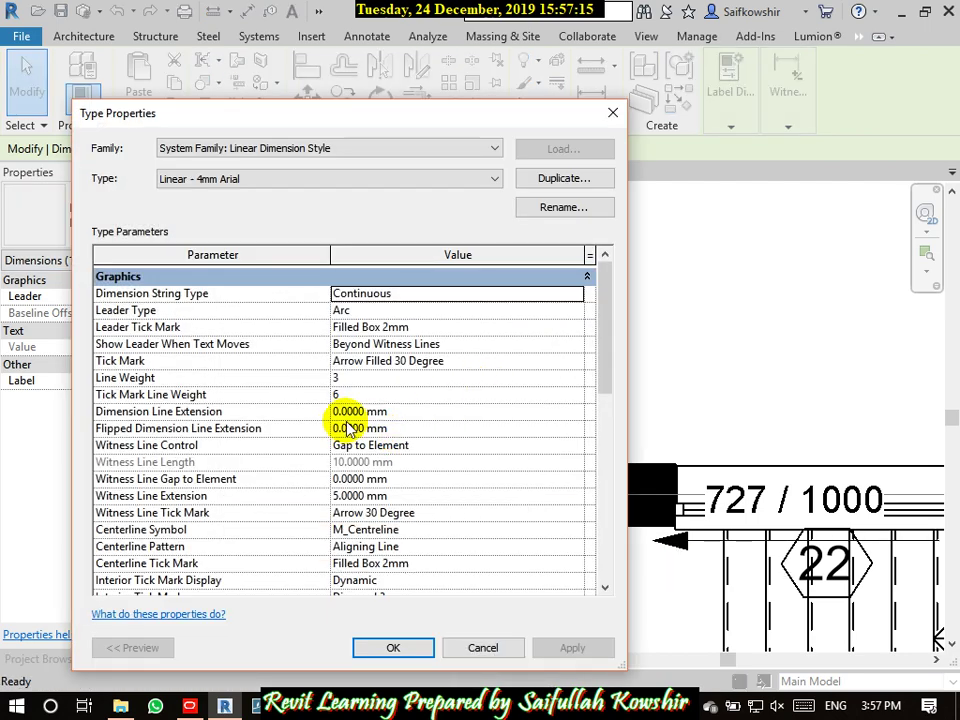
{"action": "left_click", "coordinate": [395, 481]}
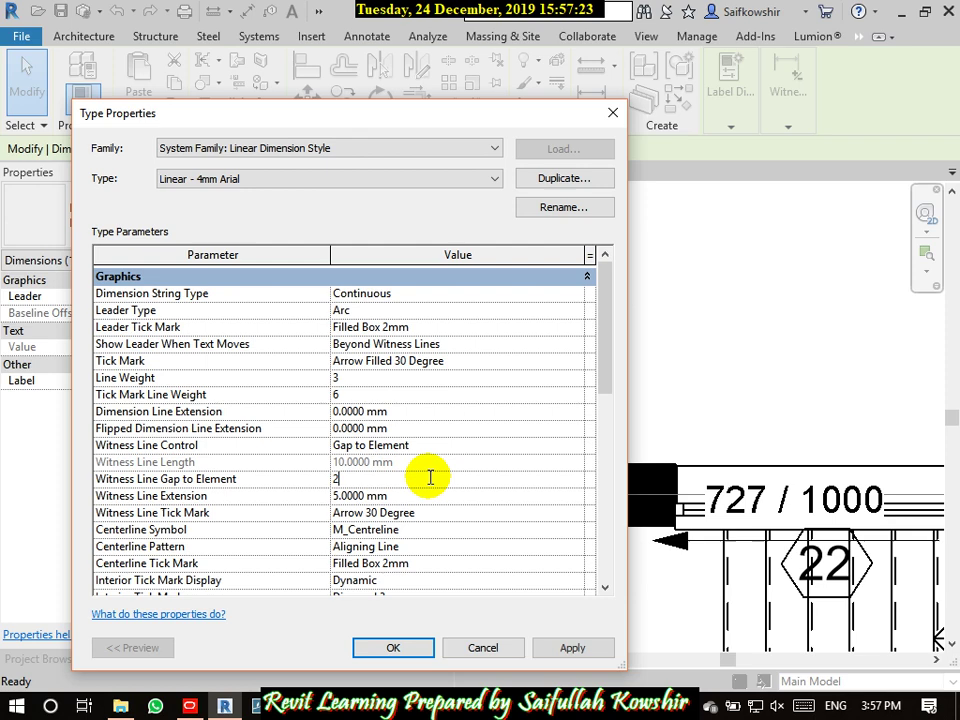
{"action": "left_click", "coordinate": [568, 648]}
{"action": "left_click", "coordinate": [396, 647]}
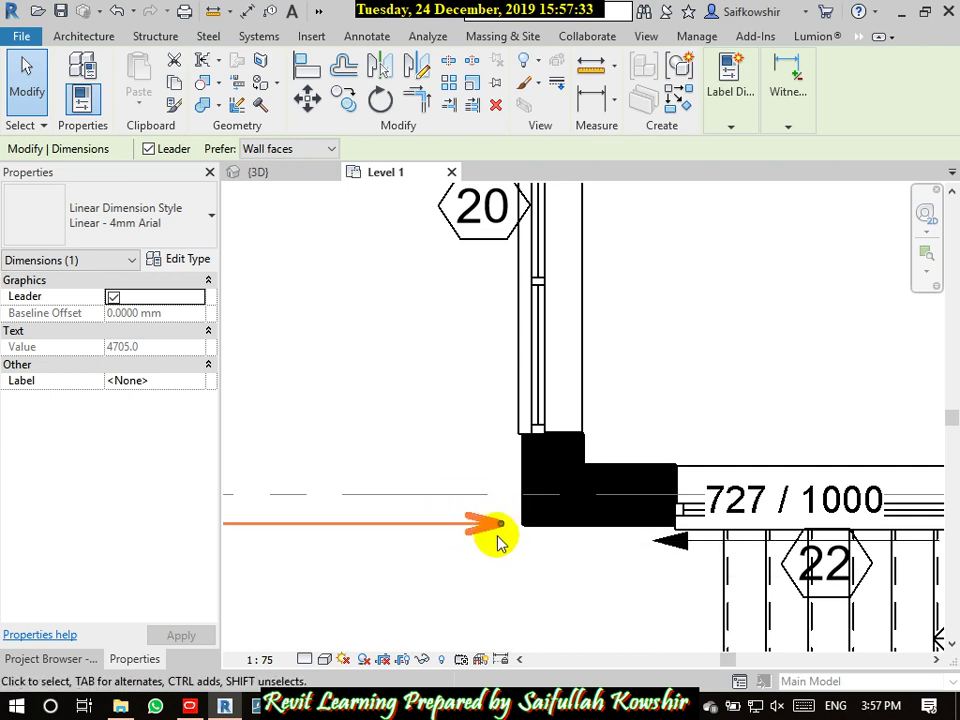
{"action": "scroll", "coordinate": [472, 548], "scroll_direction": "down", "scroll_amount": 2}
{"action": "scroll", "coordinate": [411, 454], "scroll_direction": "down", "scroll_amount": 2}
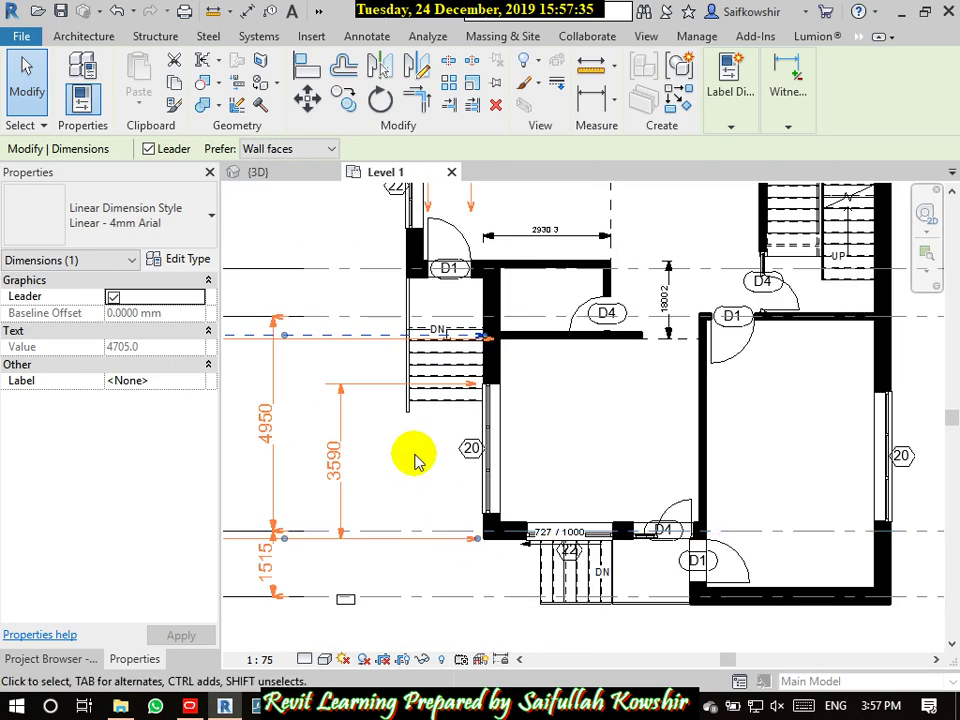
- Review the type properties of the spot elevation types and close them without changes
{"action": "middle_click_drag", "start_coordinate": [411, 454], "coordinate": [476, 489]}
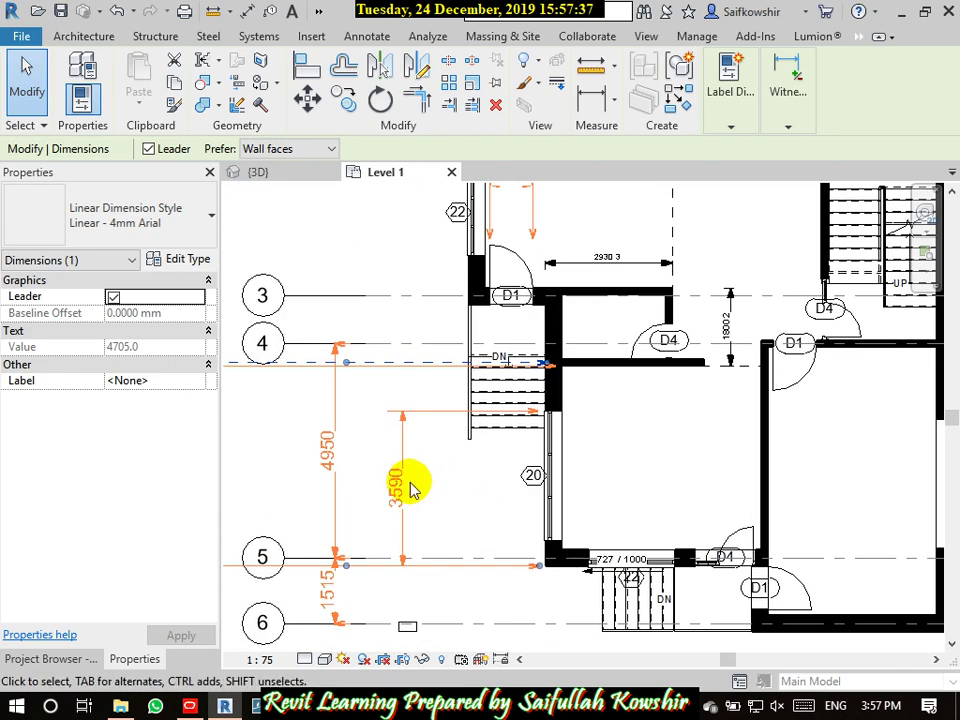
{"action": "scroll", "coordinate": [400, 475], "scroll_direction": "down", "scroll_amount": 2}
{"action": "left_click", "coordinate": [319, 444]}
{"action": "middle_click_drag", "start_coordinate": [354, 426], "coordinate": [505, 433]}
{"action": "left_click", "coordinate": [243, 126]}
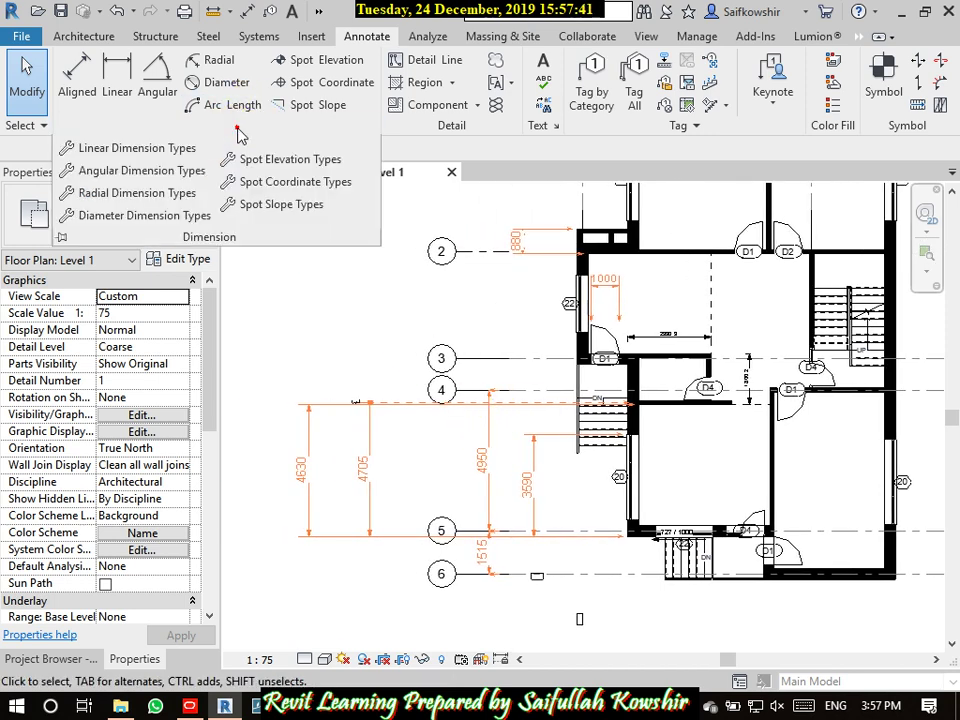
{"action": "left_click", "coordinate": [300, 160]}
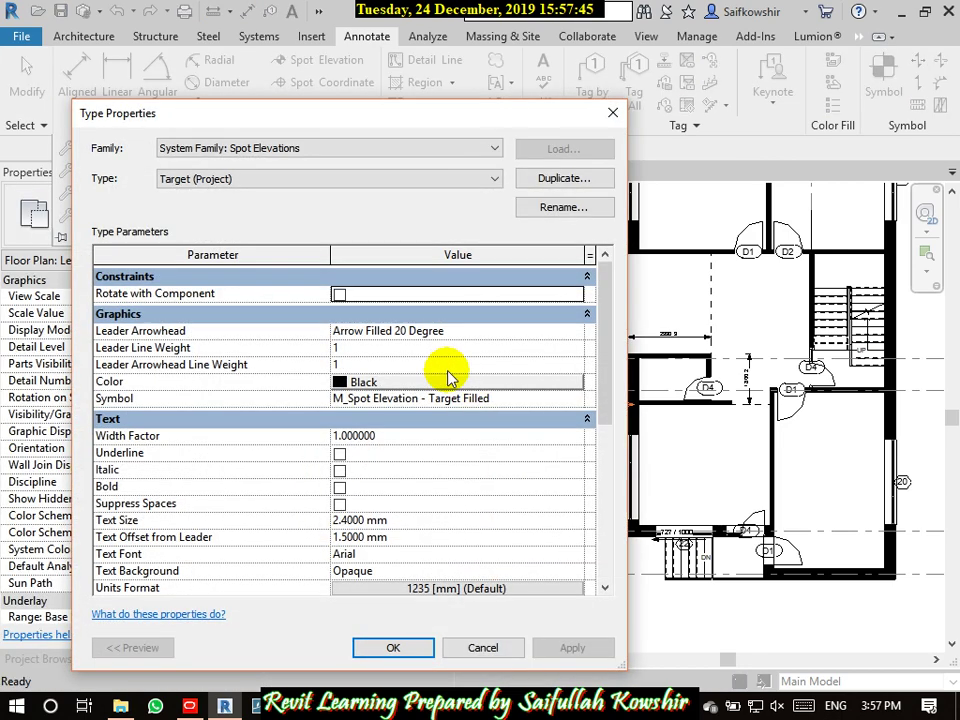
{"action": "left_click", "coordinate": [483, 648]}
- Place a spot elevation with a horizontal leader and shoulder between grids 2 and 3, outside the building near the grid bubbles
{"action": "scroll", "coordinate": [443, 332], "scroll_direction": "down", "scroll_amount": 4}
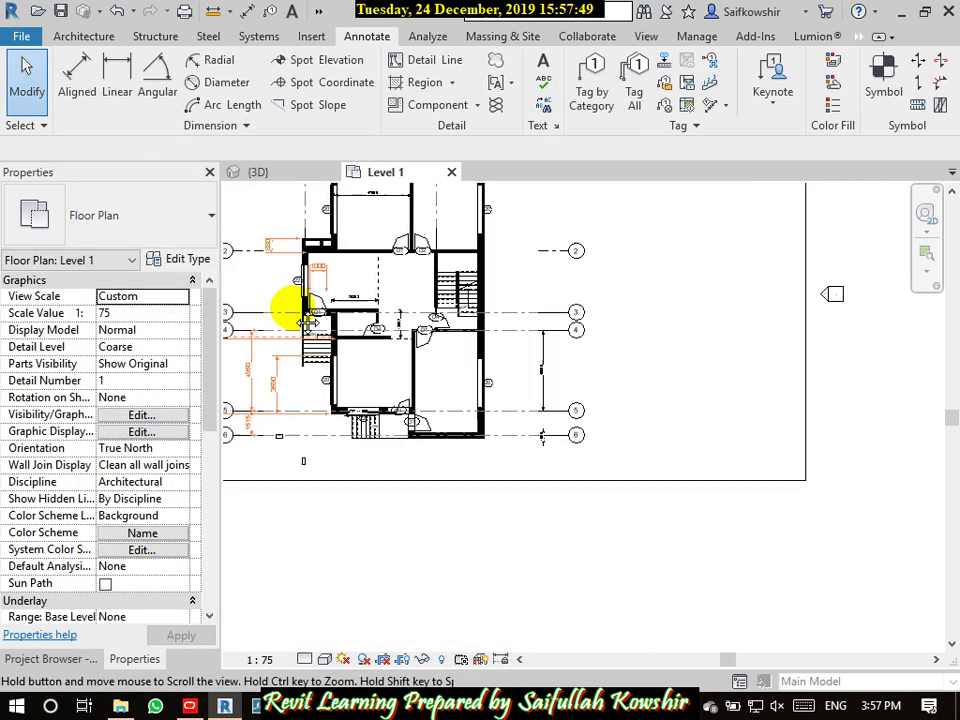
{"action": "middle_click", "coordinate": [305, 320]}
{"action": "left_click", "coordinate": [320, 60]}
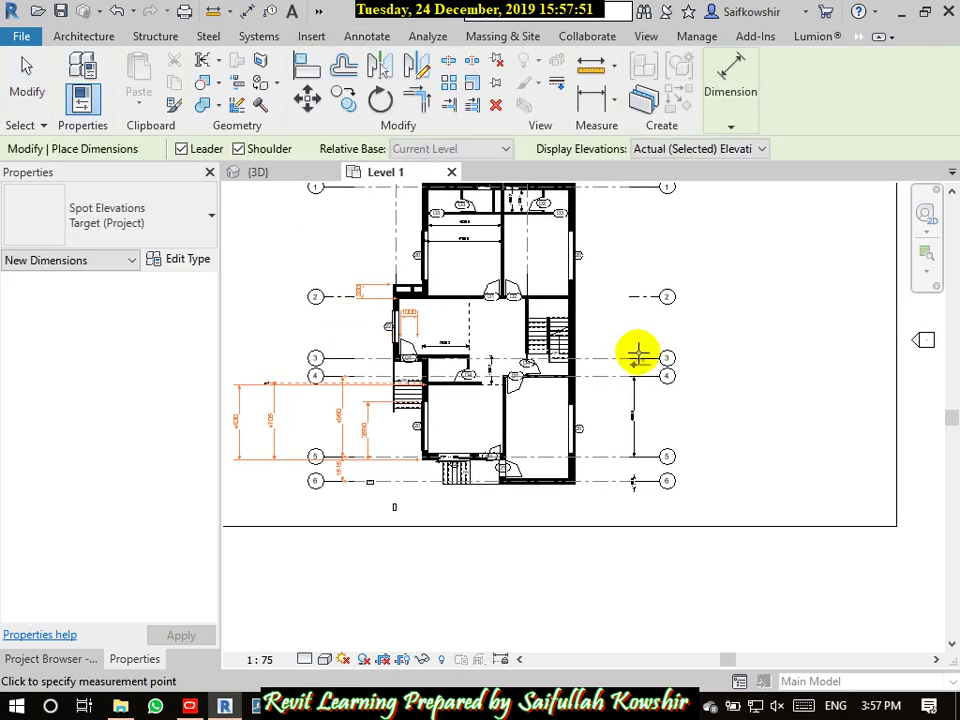
{"action": "scroll", "coordinate": [640, 350], "scroll_direction": "up", "scroll_amount": 4}
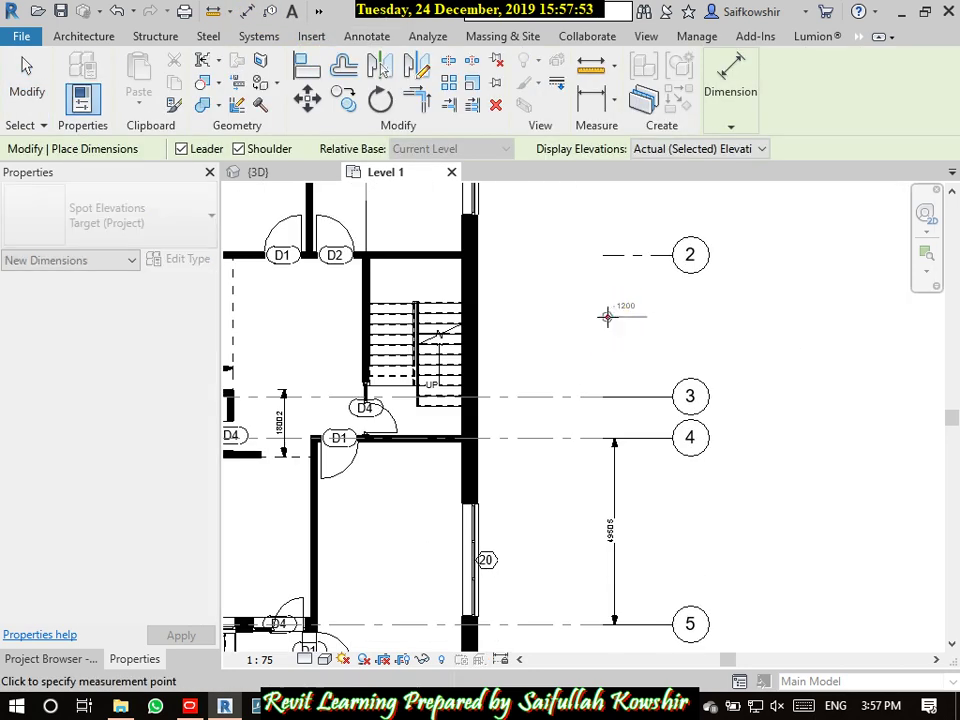
{"action": "left_click", "coordinate": [676, 317]}
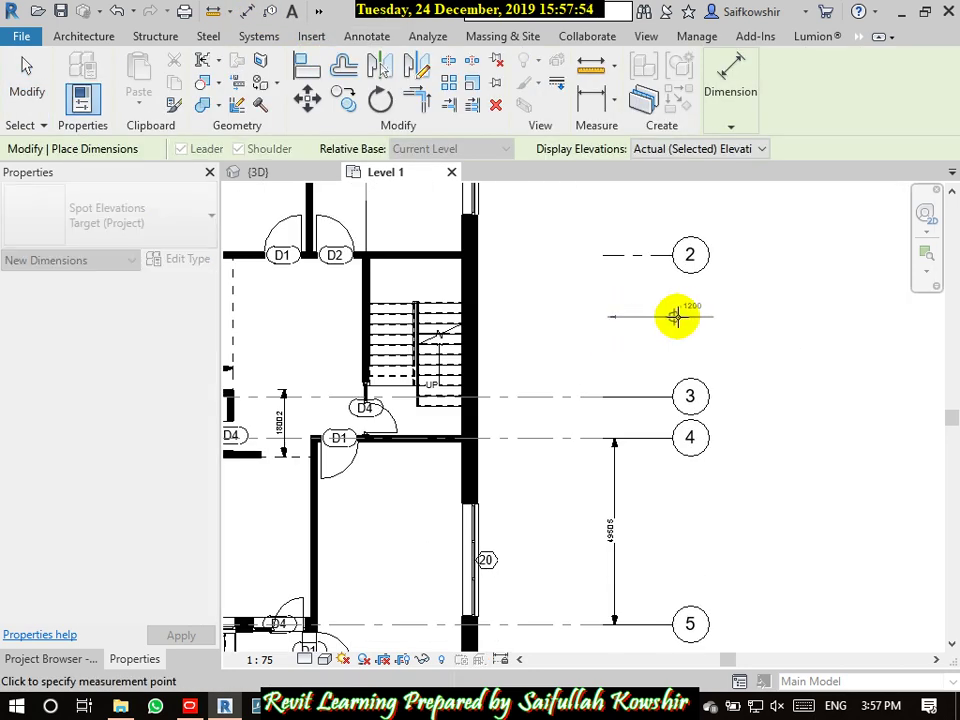
{"action": "left_click", "coordinate": [743, 317]}
{"action": "left_click", "coordinate": [26, 90]}
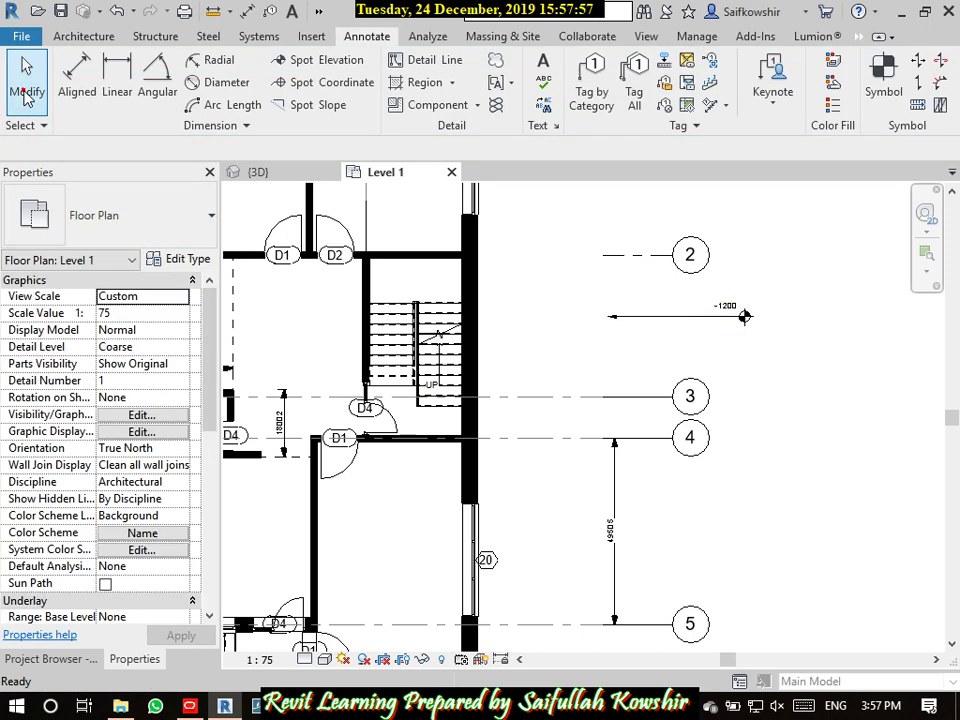
- Open the type properties of the spot elevation placed between grids 2 and 3
{"action": "left_click", "coordinate": [739, 334]}
{"action": "scroll", "coordinate": [730, 337], "scroll_direction": "up", "scroll_amount": 2}
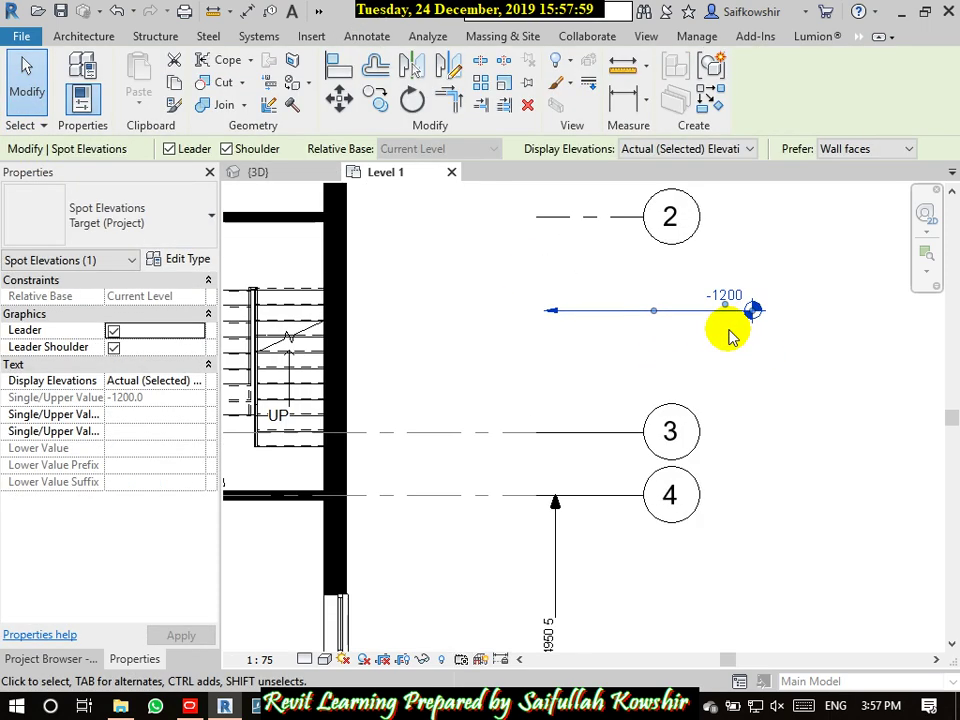
{"action": "scroll", "coordinate": [730, 337], "scroll_direction": "up", "scroll_amount": 1}
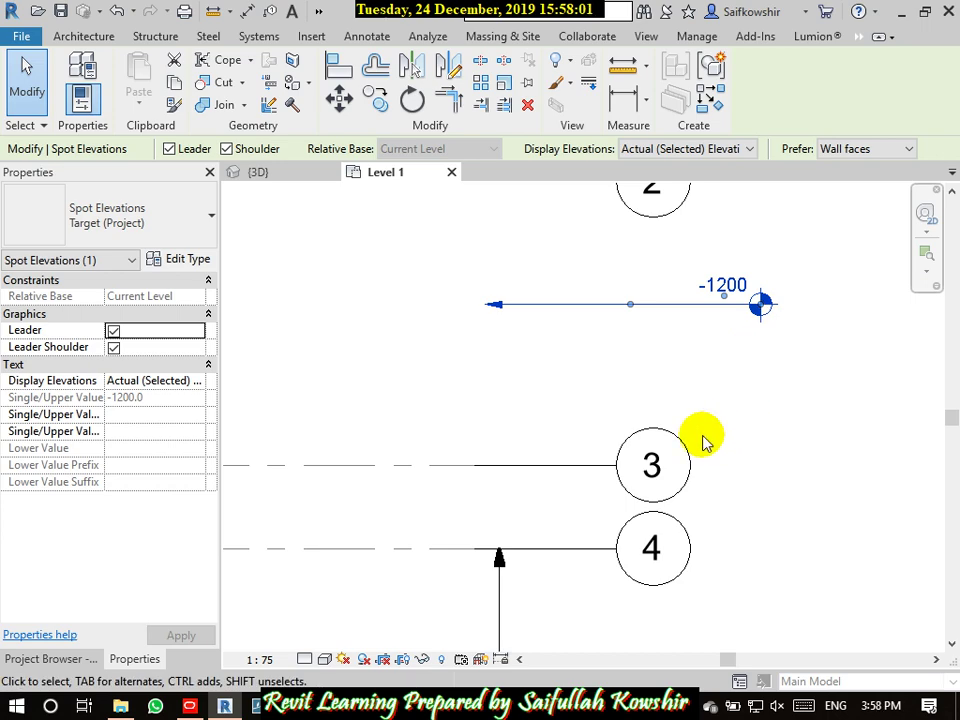
{"action": "left_click", "coordinate": [186, 266]}
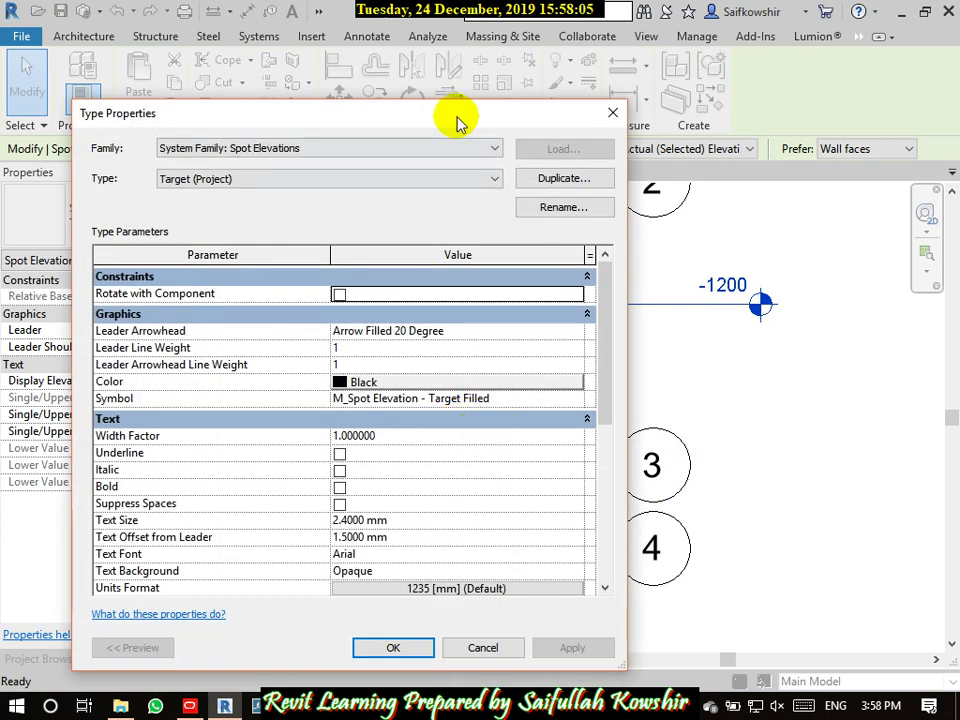
{"action": "left_click_drag", "start_coordinate": [456, 120], "coordinate": [463, 278]}
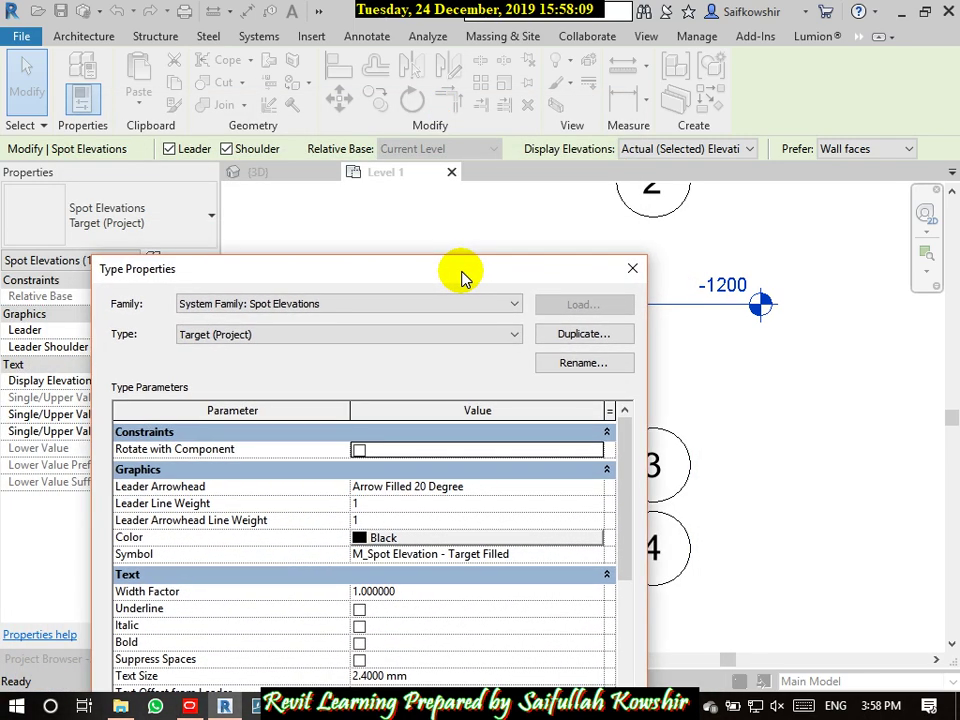
{"action": "left_click_drag", "start_coordinate": [370, 278], "coordinate": [350, 182]}
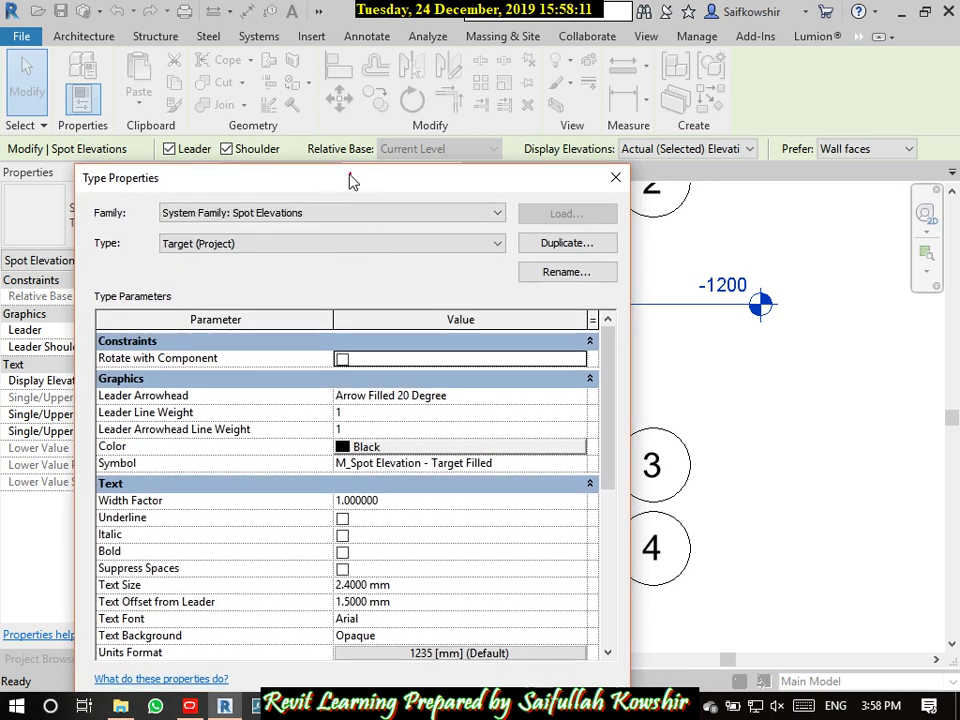
- Set Leader Arrowhead to Arrow Open 90 Degree 1.25mm in the Target (Project) spot elevation type and apply it
{"action": "left_click", "coordinate": [422, 397]}
{"action": "left_click", "coordinate": [577, 398]}
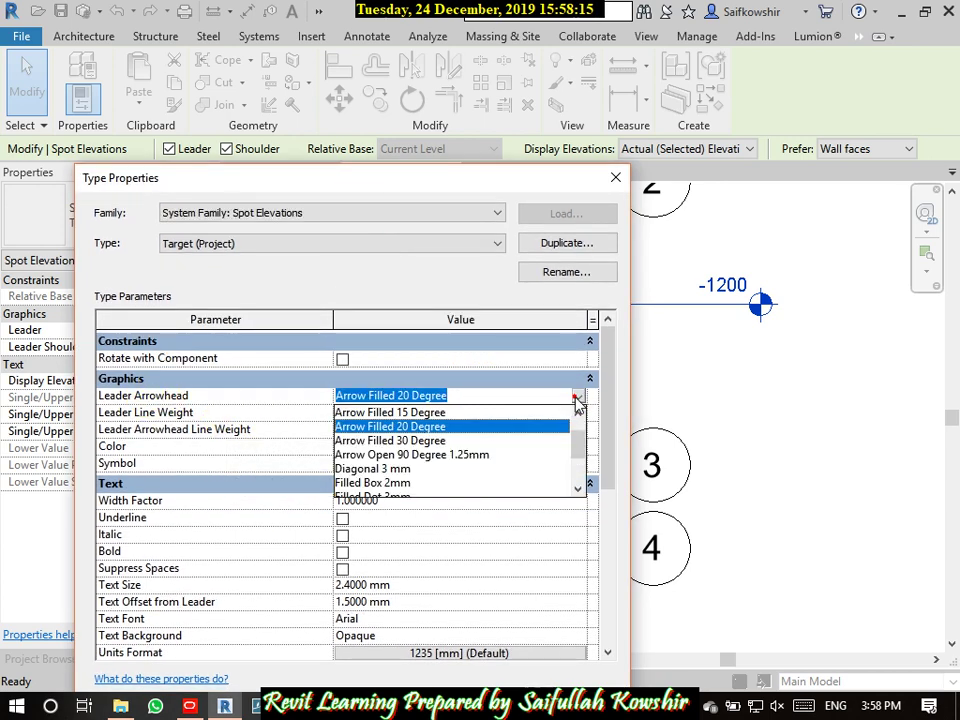
{"action": "left_click_drag", "start_coordinate": [471, 184], "coordinate": [320, 122]}
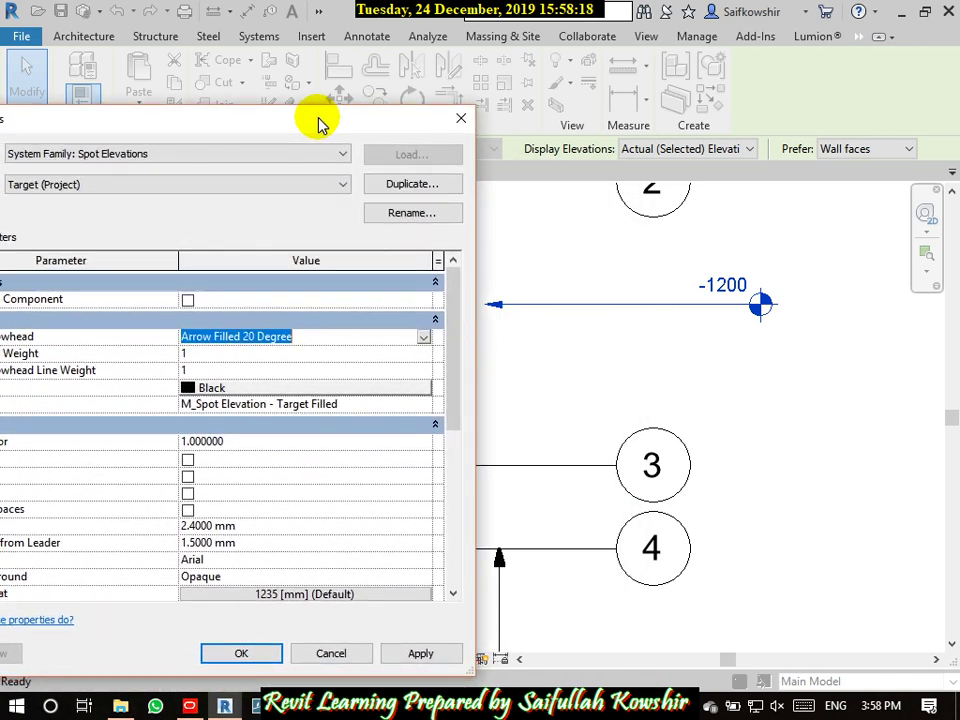
{"action": "left_click", "coordinate": [424, 339]}
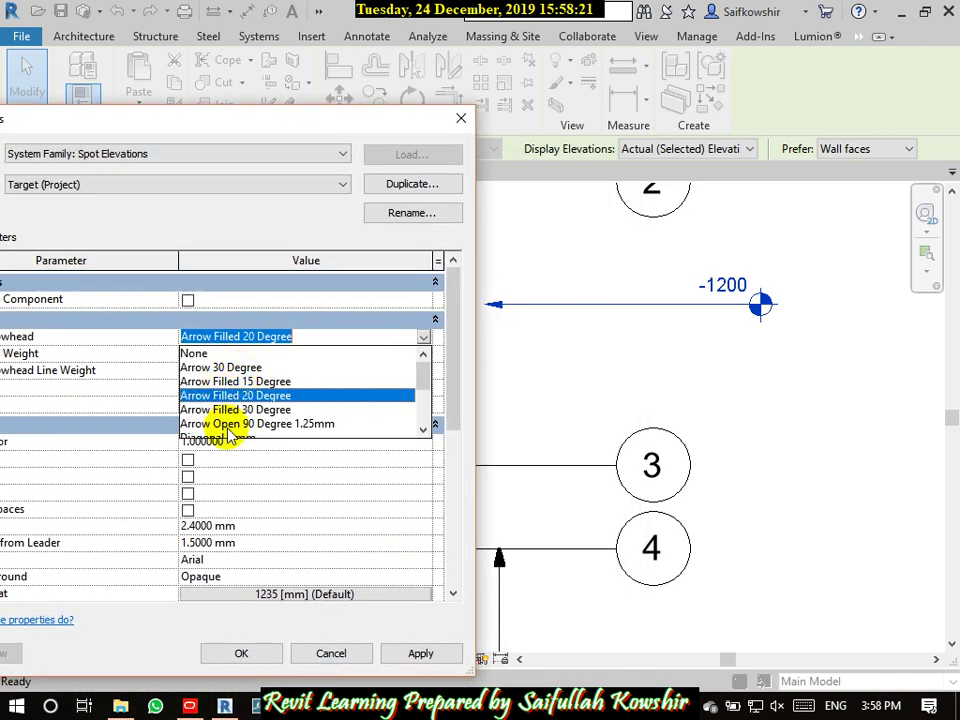
{"action": "left_click", "coordinate": [218, 424]}
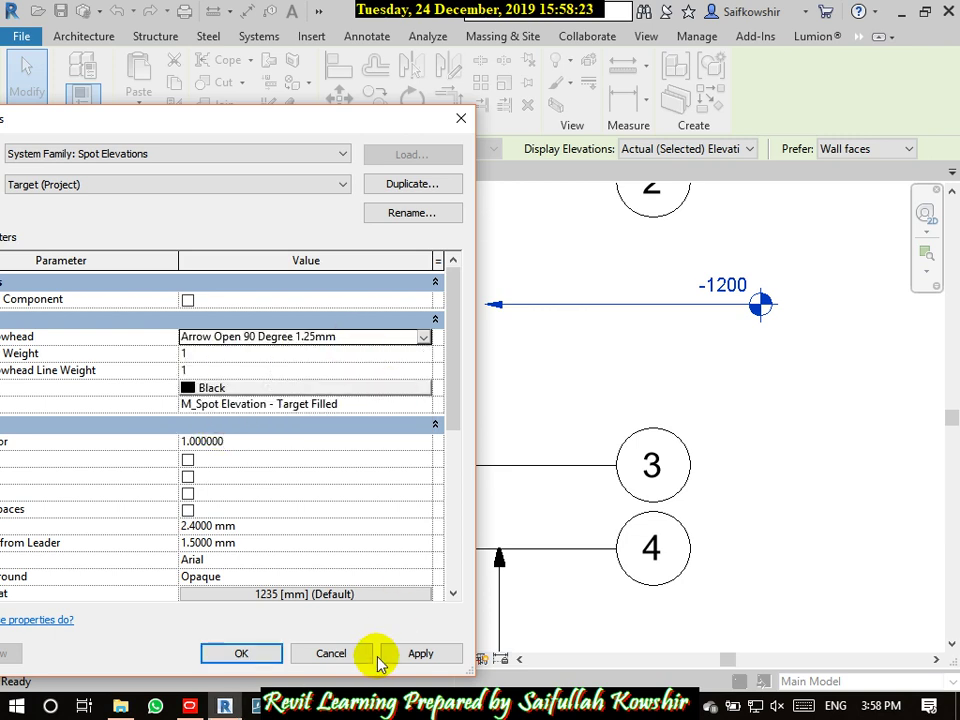
{"action": "left_click", "coordinate": [418, 654]}
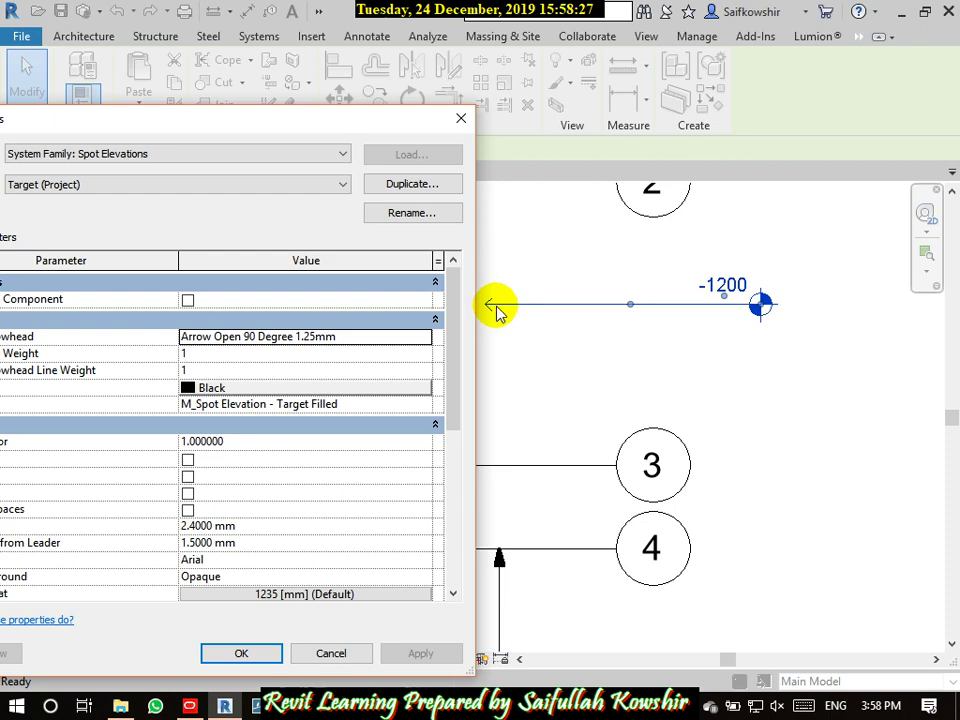
- Change the spot elevation's Leader Arrowhead to Filled Elevation Target 4mm and apply it
{"action": "left_click", "coordinate": [424, 337]}
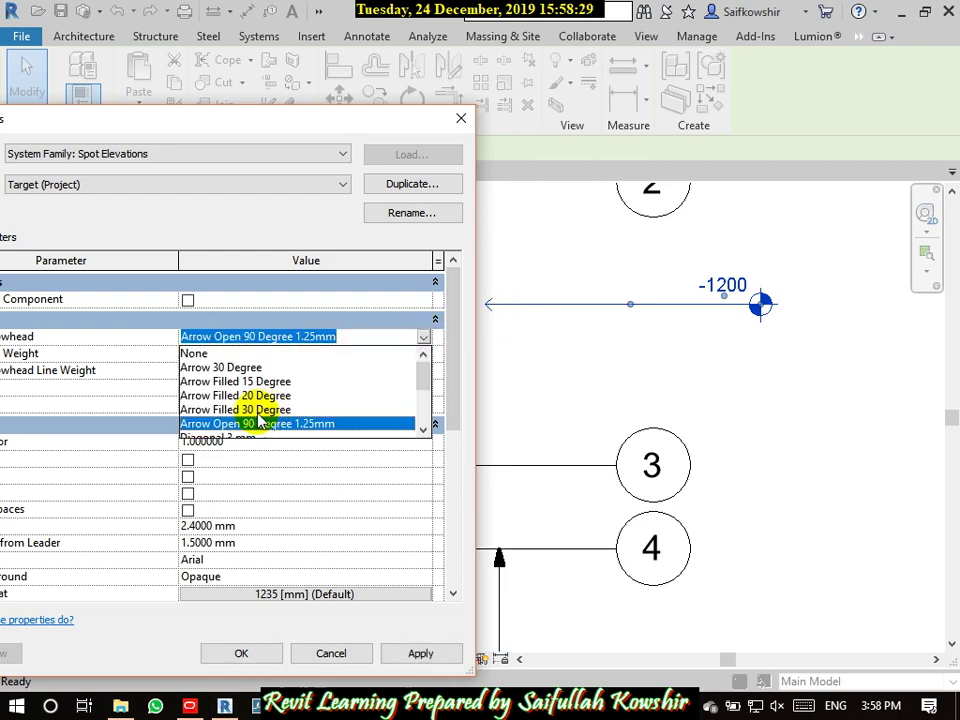
{"action": "scroll", "coordinate": [258, 421], "scroll_direction": "down", "scroll_amount": 3}
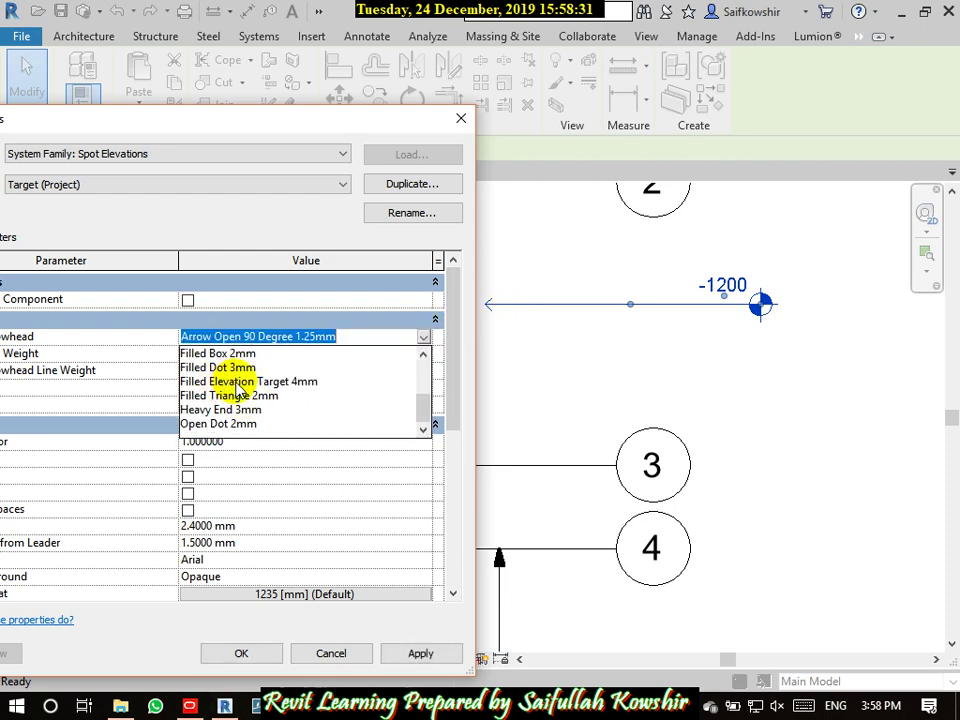
{"action": "left_click", "coordinate": [240, 382]}
{"action": "left_click", "coordinate": [421, 652]}
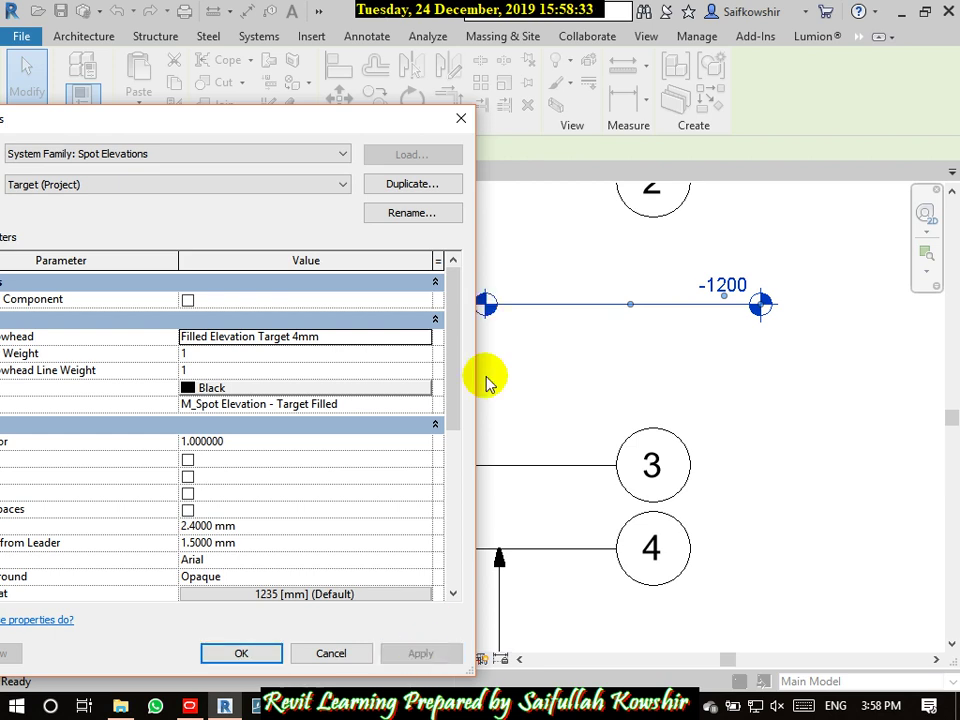
- Change the spot elevation's Leader Arrowhead to Diagonal 3 mm and apply it
{"action": "left_click", "coordinate": [420, 338]}
{"action": "left_click", "coordinate": [422, 338]}
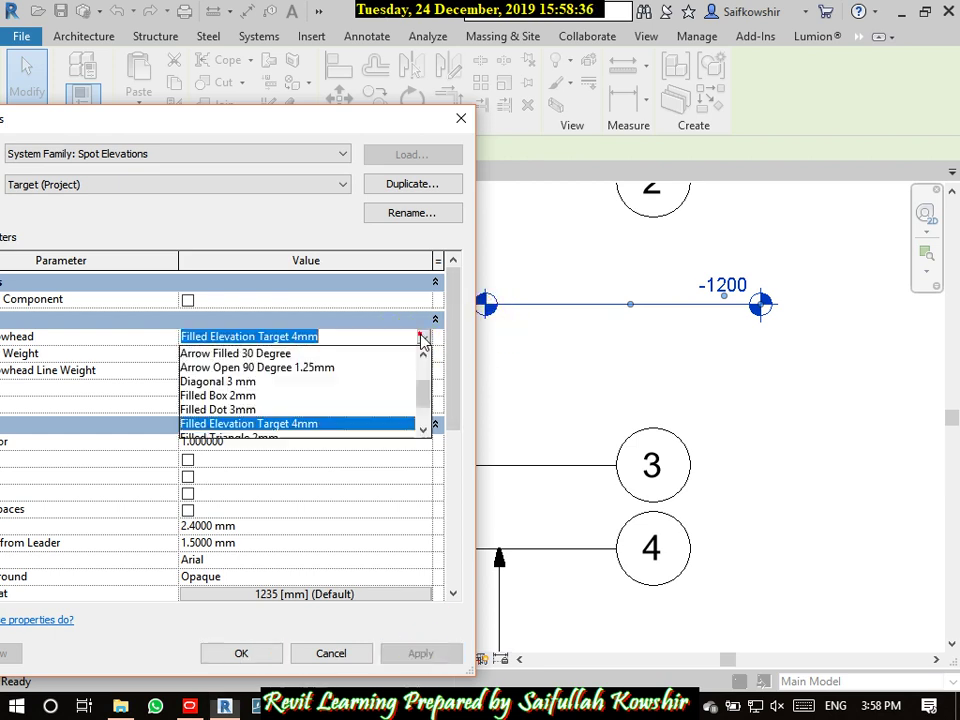
{"action": "left_click", "coordinate": [222, 381]}
{"action": "left_click", "coordinate": [421, 653]}
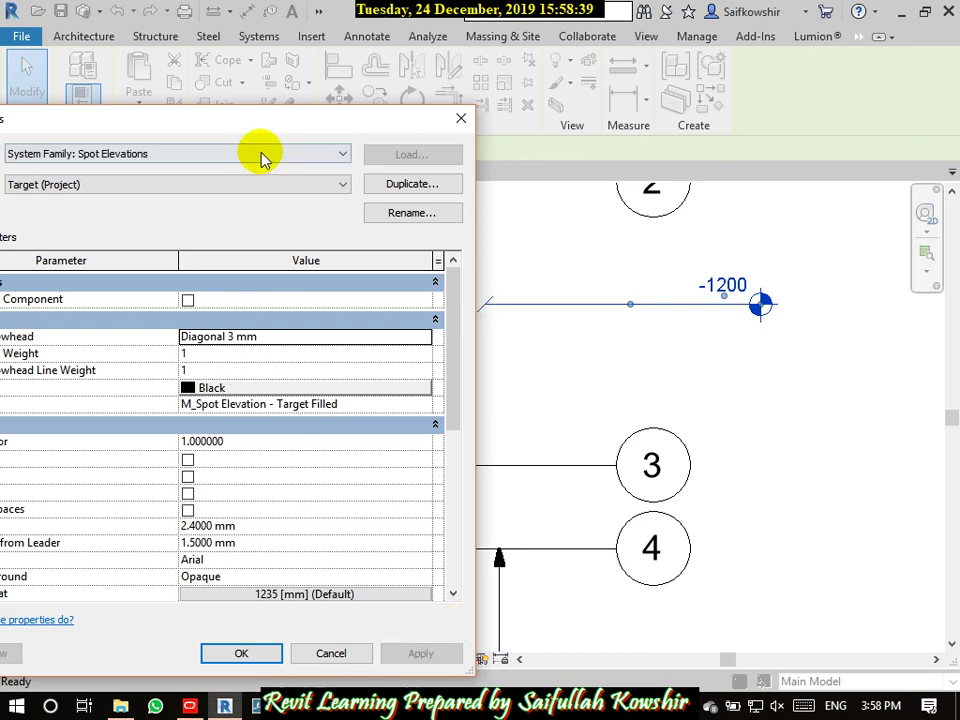
- Change the spot elevation's Leader Arrowhead to Arrow 30 Degree and apply it
{"action": "left_click", "coordinate": [425, 340]}
{"action": "left_click", "coordinate": [425, 340]}
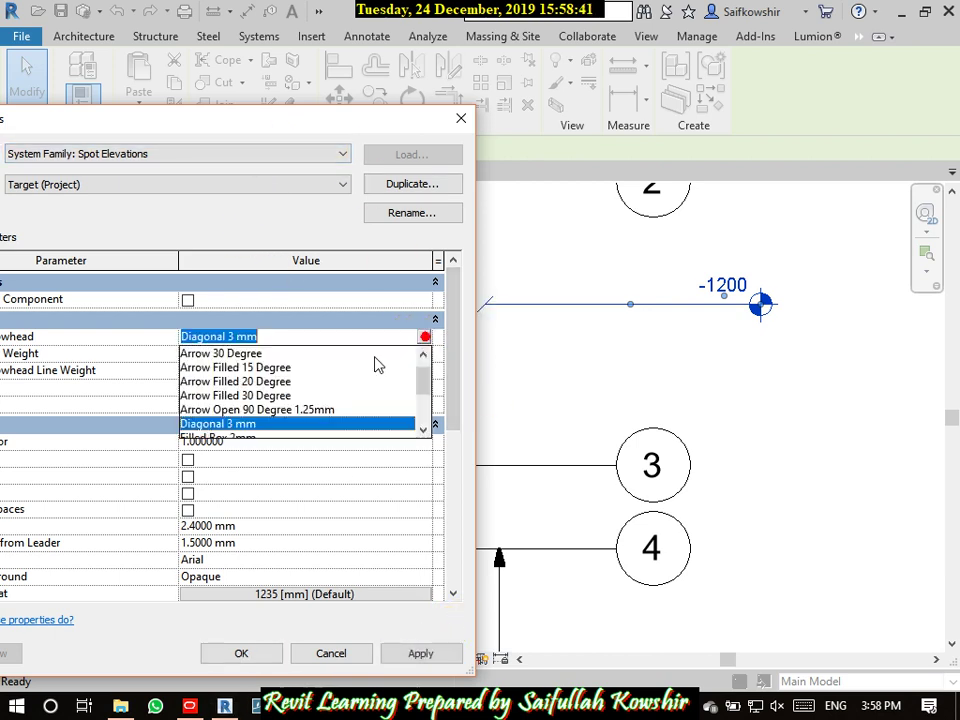
{"action": "scroll", "coordinate": [372, 364], "scroll_direction": "up", "scroll_amount": 1}
{"action": "left_click", "coordinate": [243, 368]}
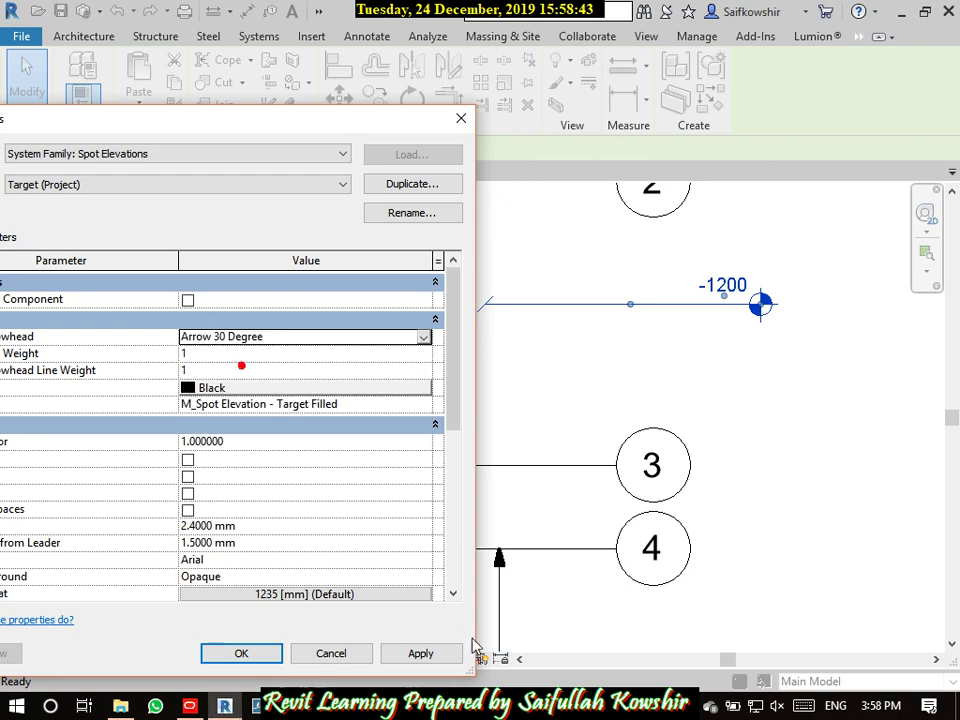
{"action": "left_click", "coordinate": [425, 655]}
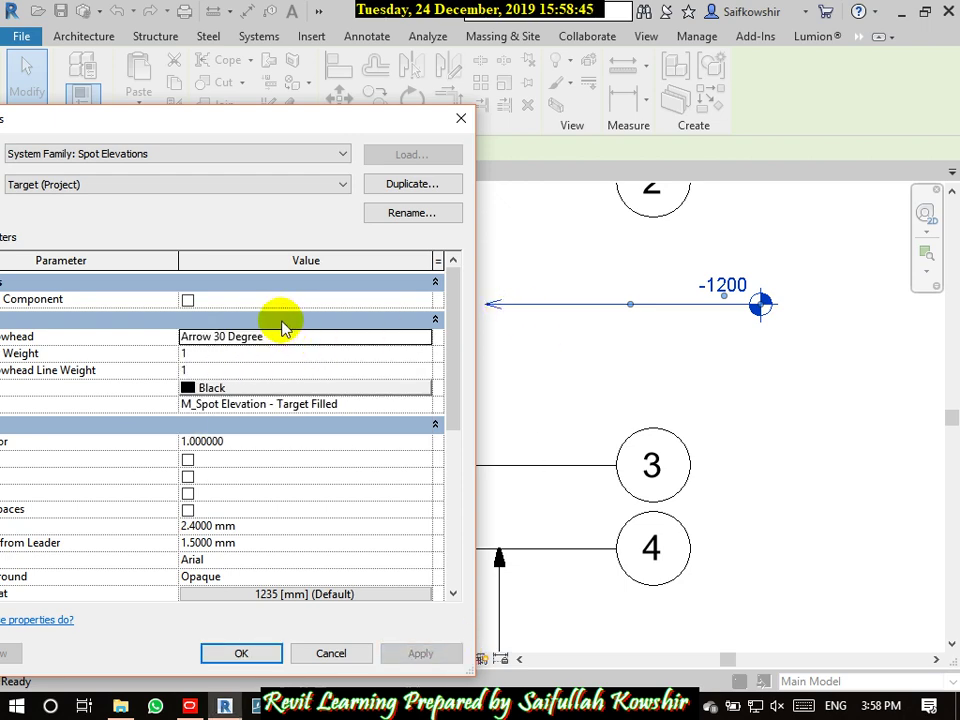
- Set Leader Line Weight to 2 in the Target (Project) type and apply it
{"action": "left_click_drag", "start_coordinate": [231, 122], "coordinate": [325, 76]}
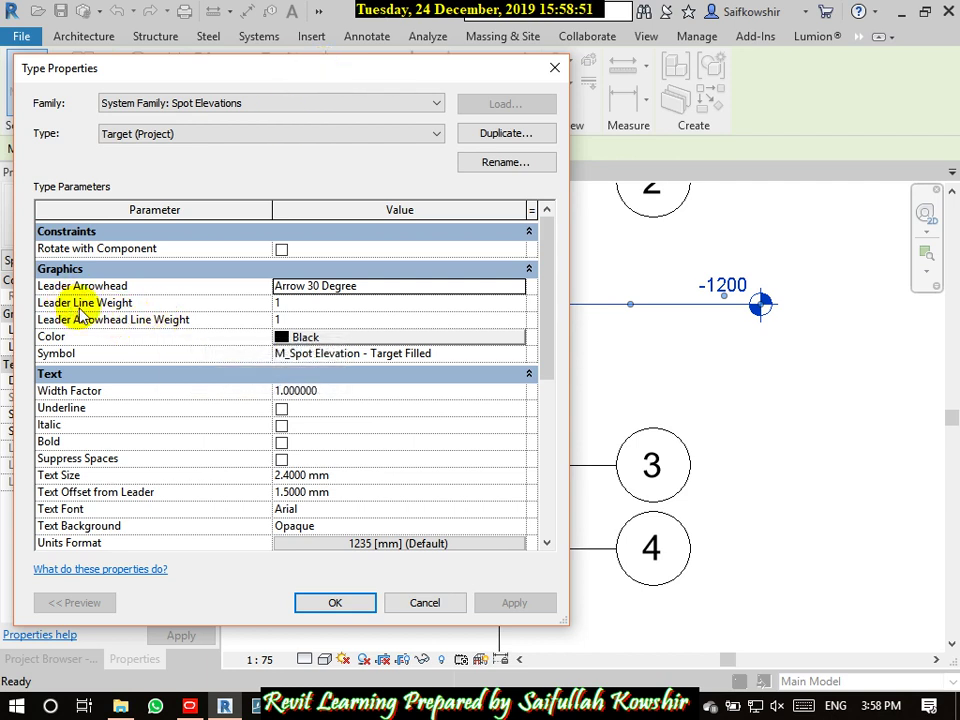
{"action": "left_click", "coordinate": [288, 304]}
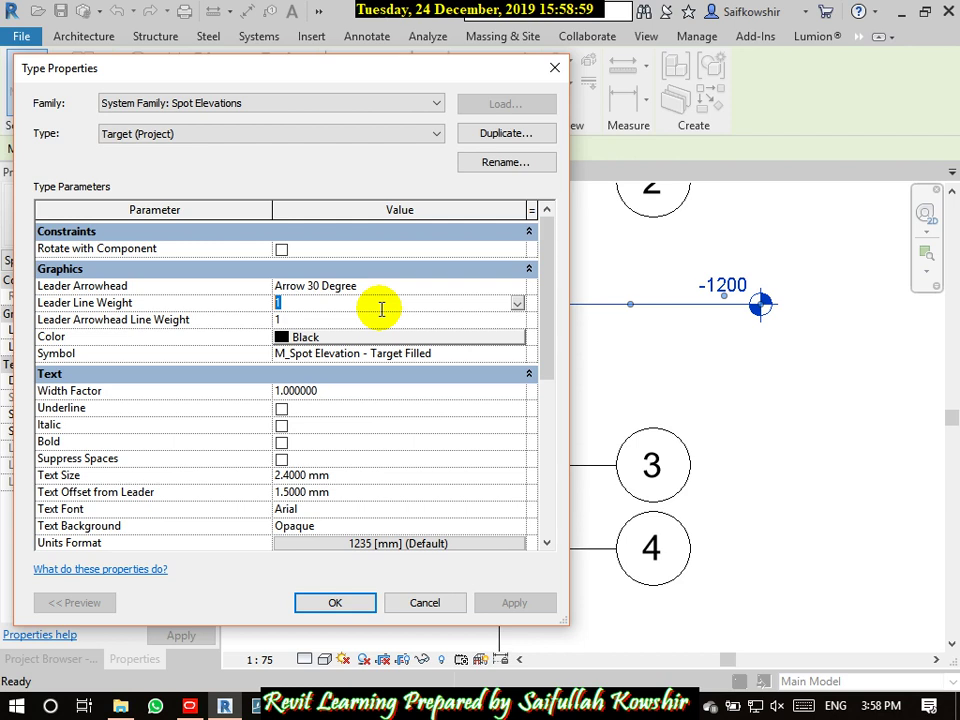
{"action": "type", "text": "2"}
{"action": "left_click", "coordinate": [330, 322]}
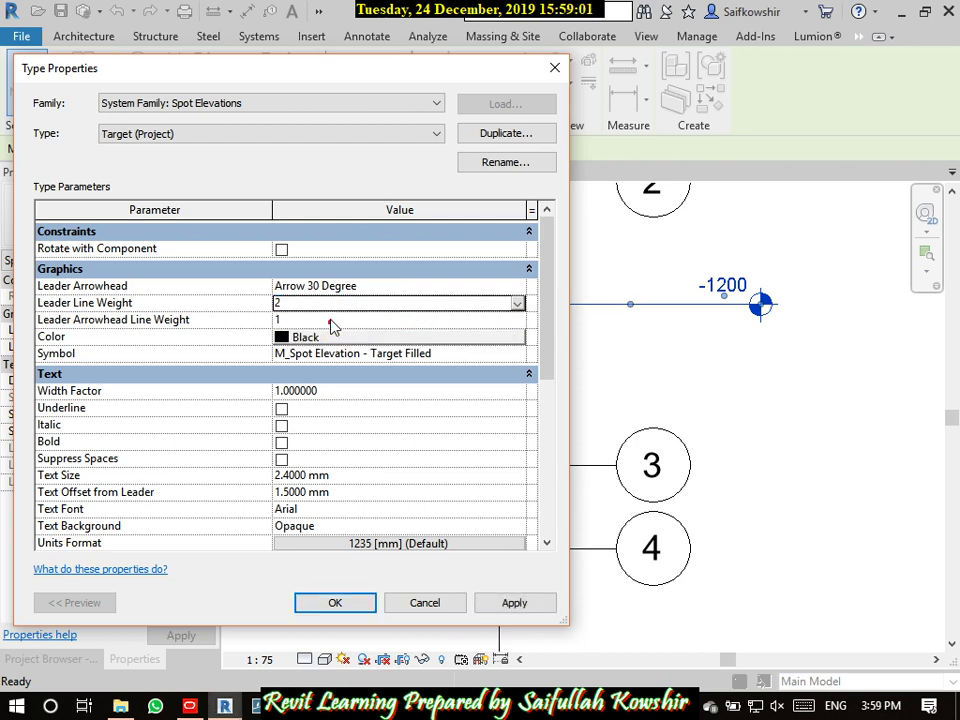
{"action": "left_click", "coordinate": [513, 606]}
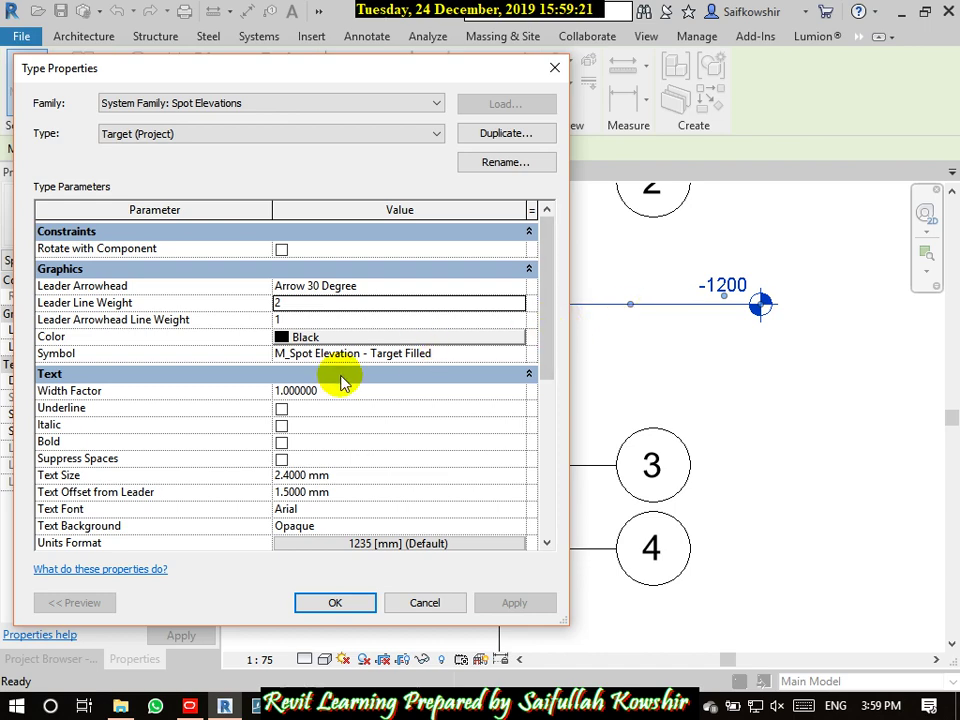
- Set the colour of the Target (Project) spot elevation type to pink, RGB 255-000-128
{"action": "left_click", "coordinate": [323, 337]}
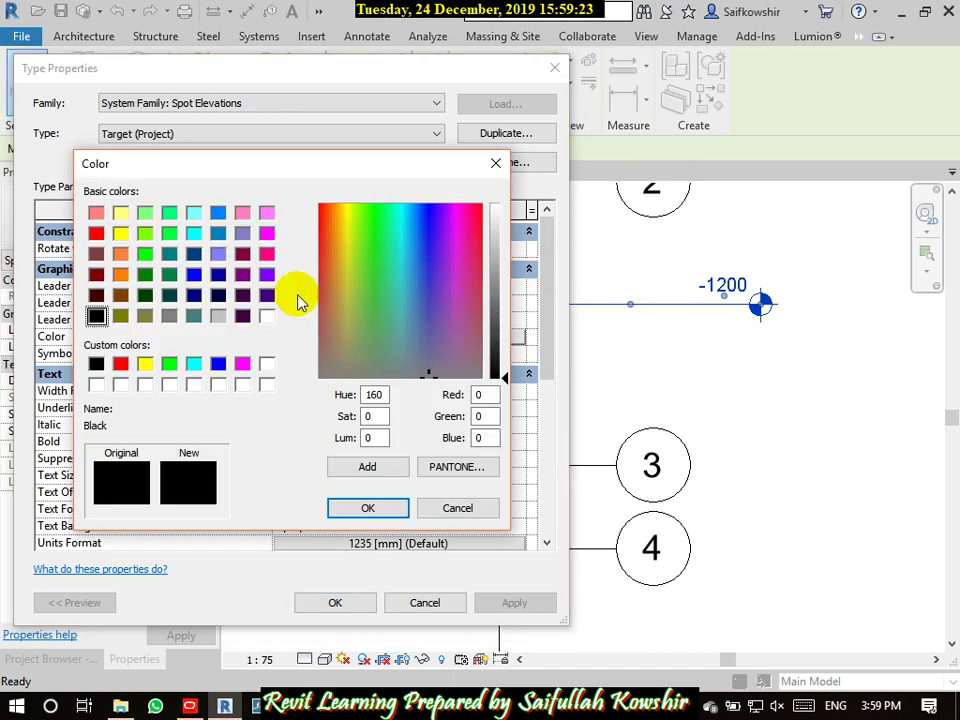
{"action": "left_click", "coordinate": [267, 254]}
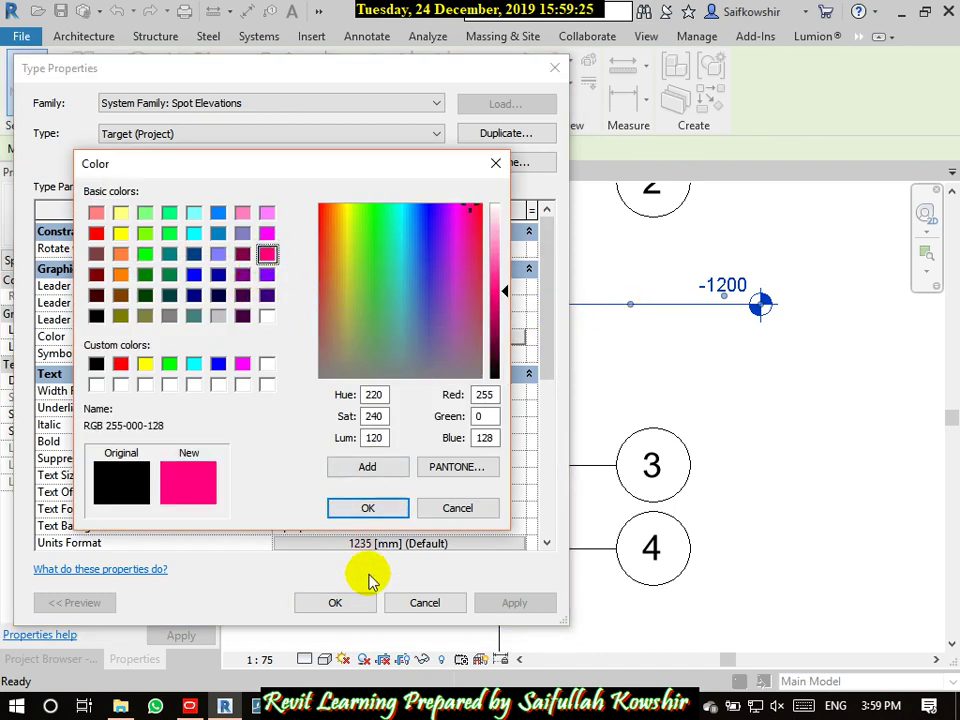
{"action": "left_click", "coordinate": [372, 508]}
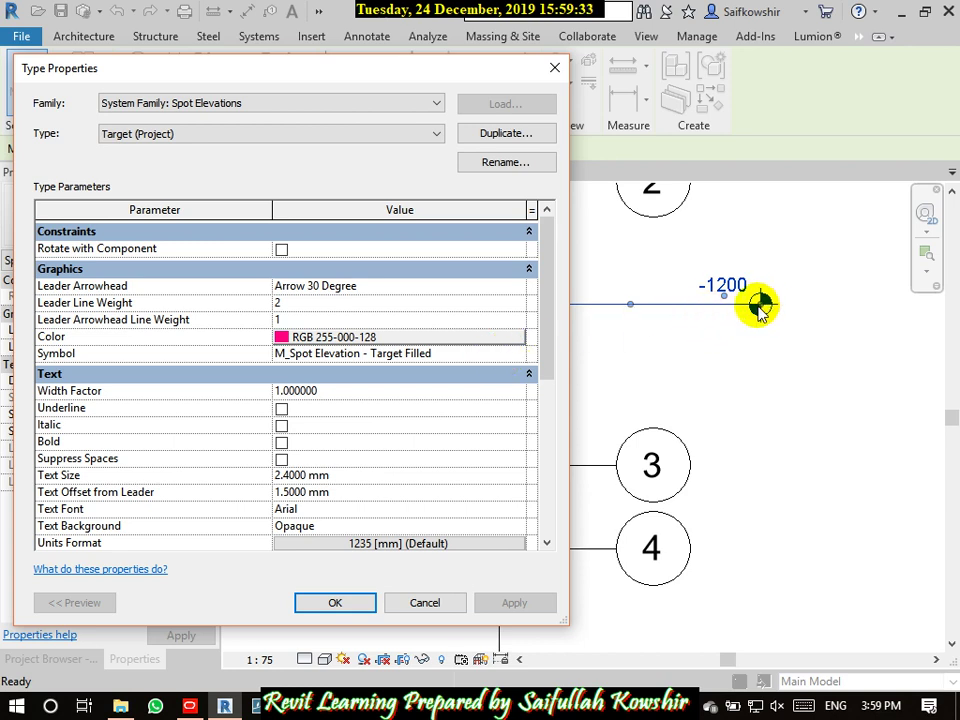
- Change the Target (Project) type's Symbol to M_Spot Elevation - Exterior Filled and apply it
{"action": "left_click", "coordinate": [513, 358]}
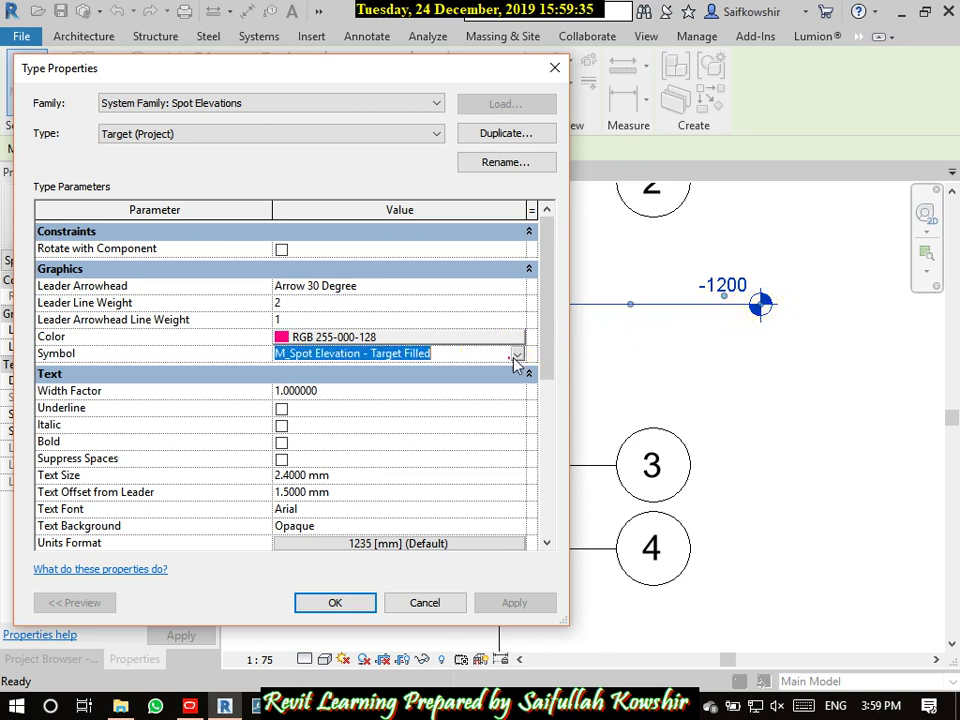
{"action": "left_click", "coordinate": [516, 354]}
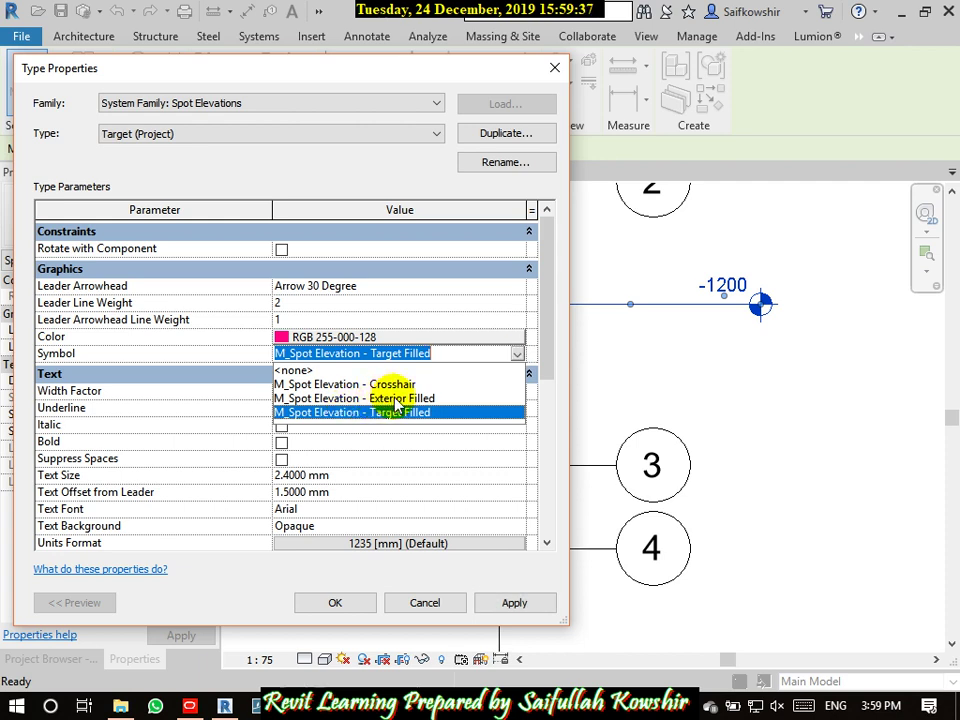
{"action": "left_click", "coordinate": [397, 398]}
{"action": "left_click", "coordinate": [516, 604]}
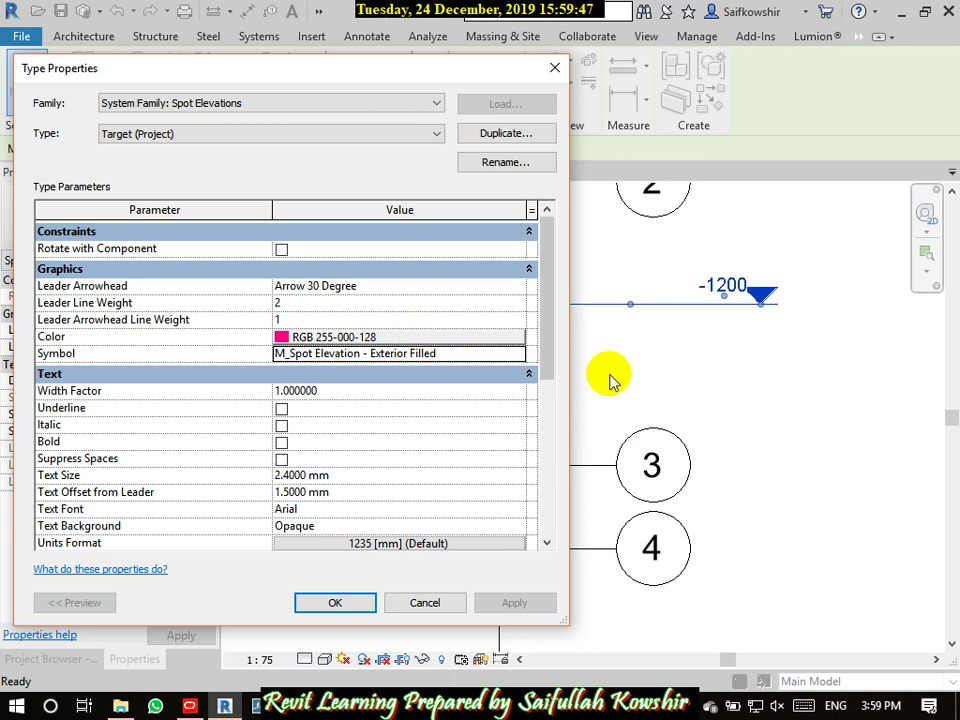
- Change the Target (Project) type's Symbol to M_Spot Elevation - Crosshair and apply it
{"action": "left_click", "coordinate": [522, 356]}
{"action": "left_click", "coordinate": [517, 354]}
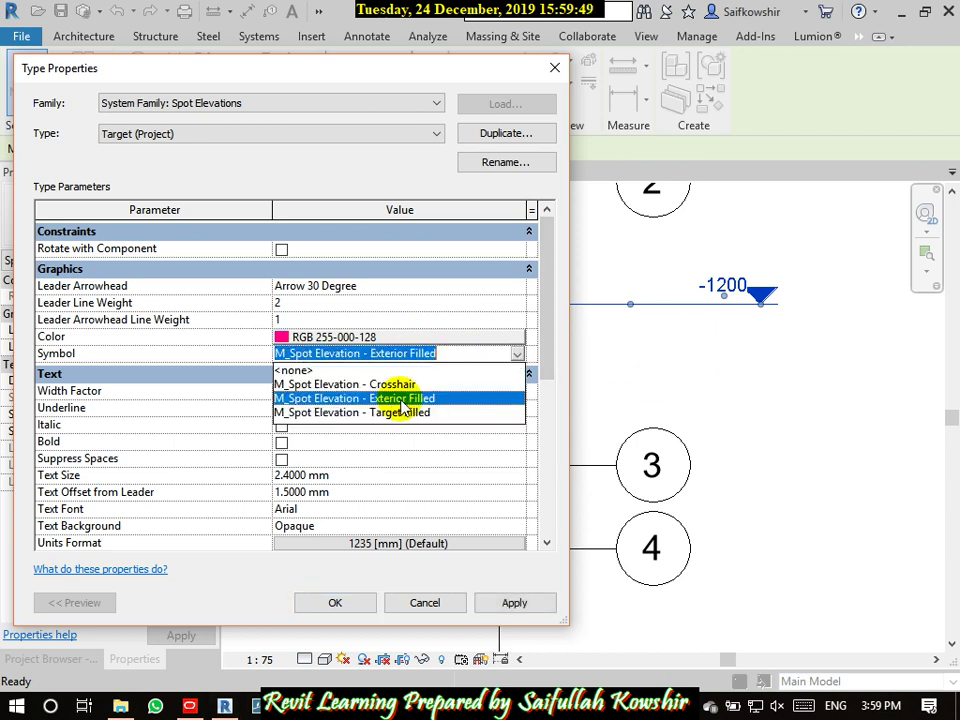
{"action": "left_click", "coordinate": [388, 384]}
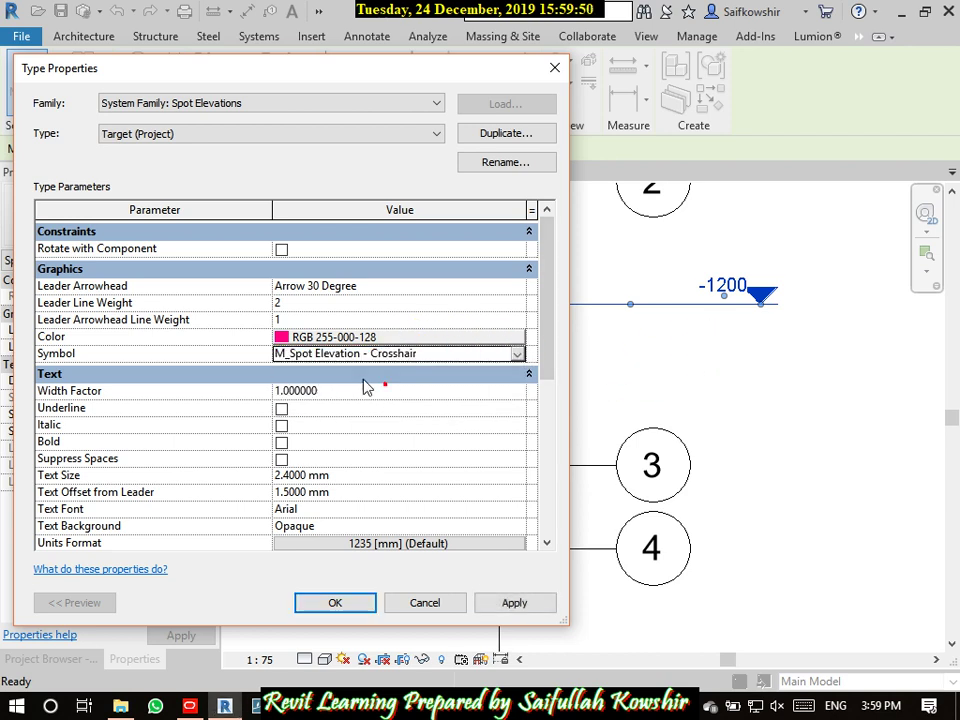
{"action": "left_click", "coordinate": [533, 603]}
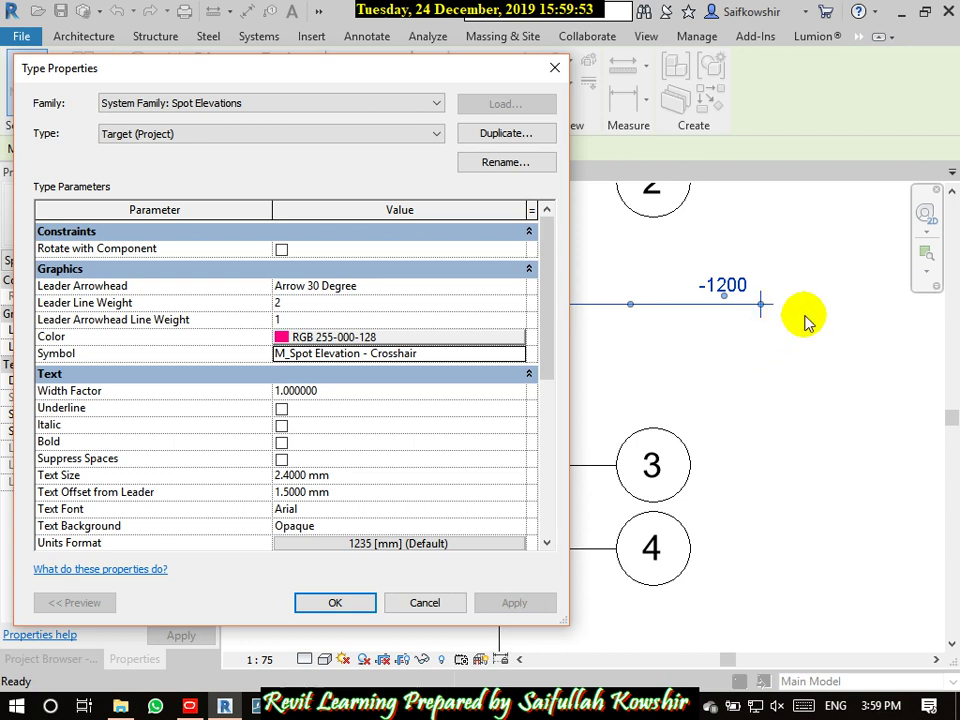
- Switch the spot elevation type's Symbol back to M_Spot Elevation - Exterior Filled, apply it and close the type properties
{"action": "left_click", "coordinate": [516, 355]}
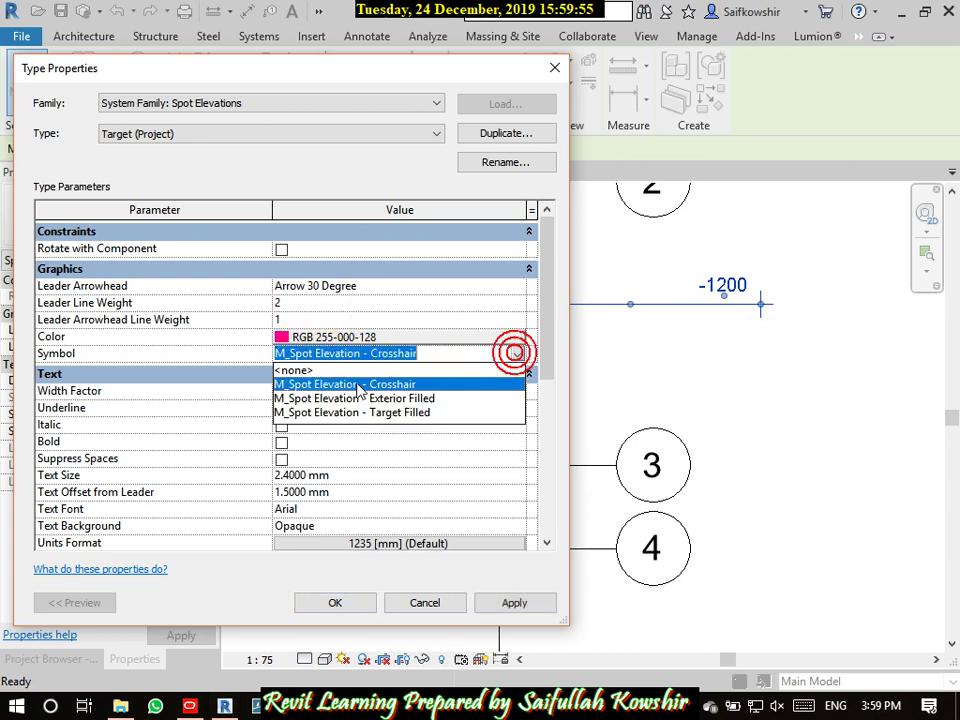
{"action": "left_click", "coordinate": [340, 399]}
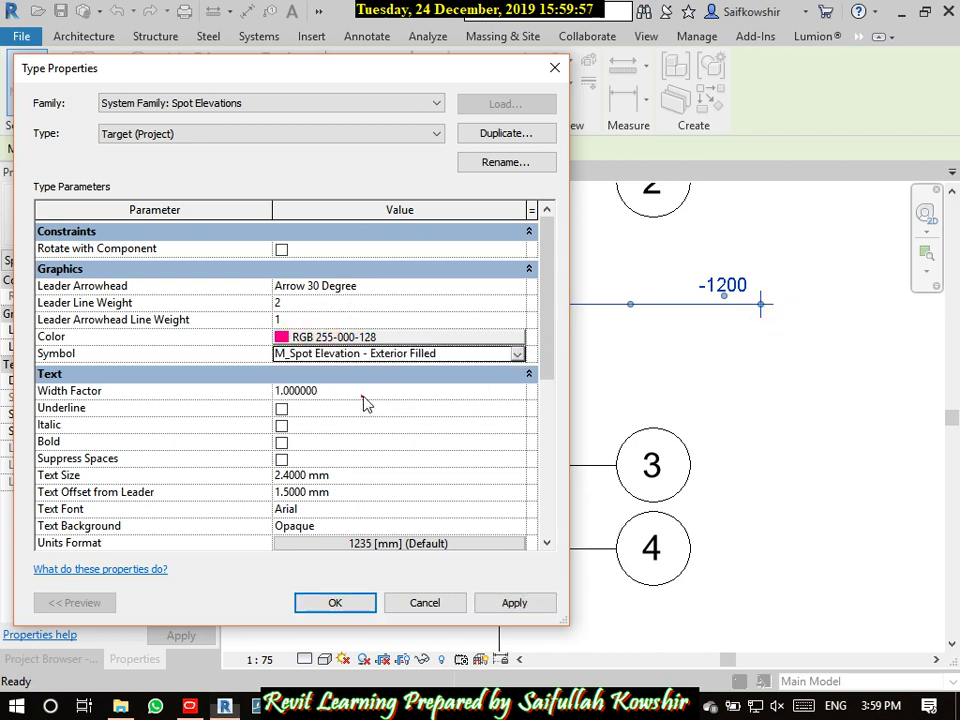
{"action": "left_click", "coordinate": [512, 604]}
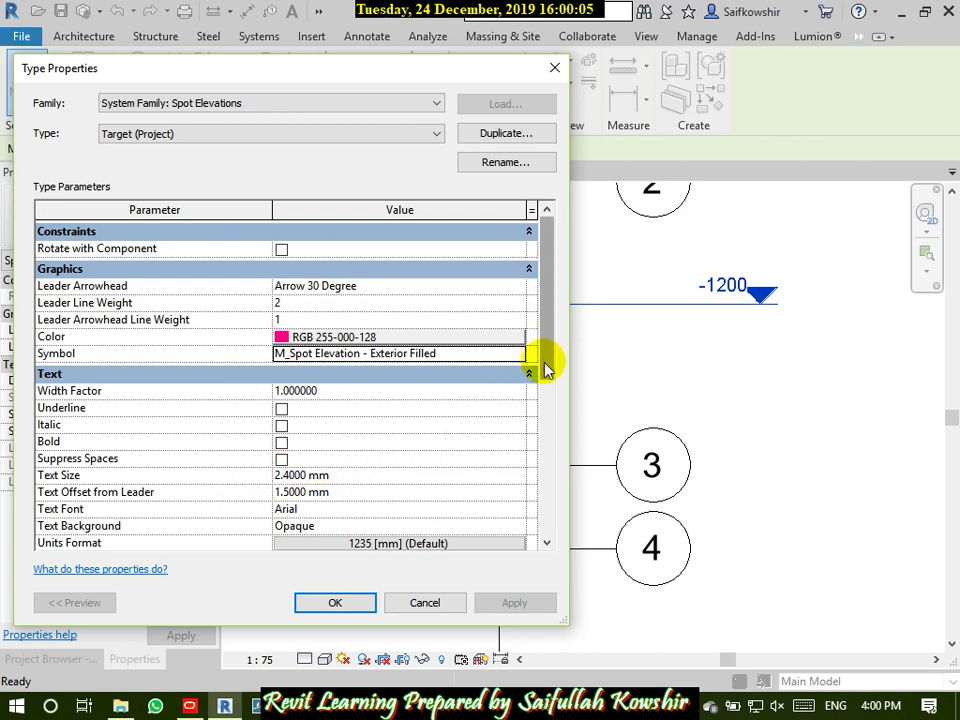
{"action": "left_click_drag", "start_coordinate": [545, 370], "coordinate": [579, 336]}
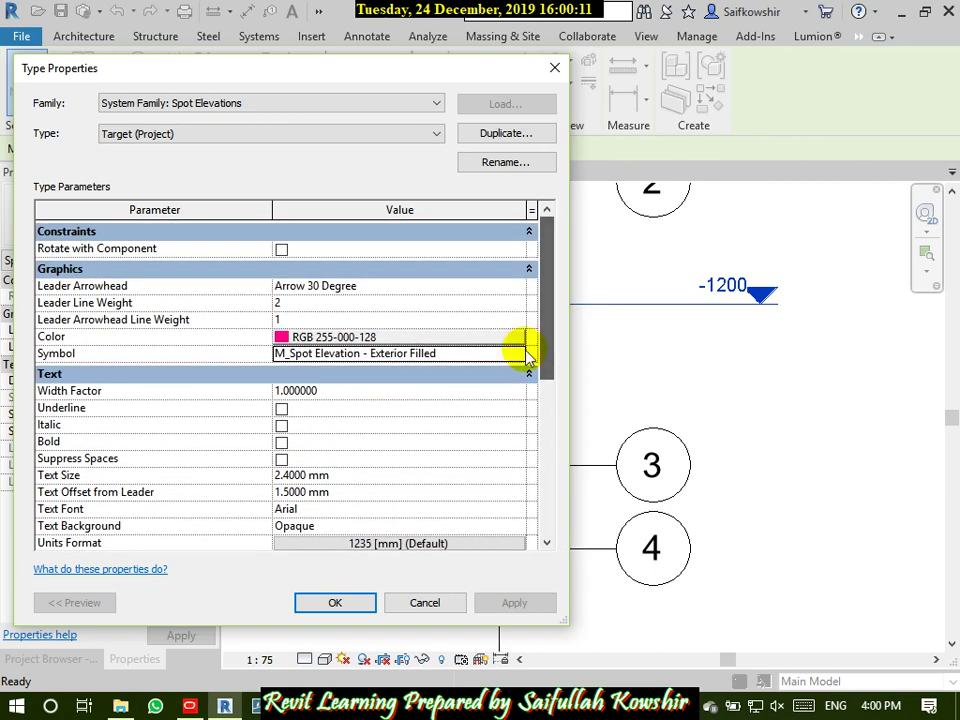
{"action": "left_click", "coordinate": [335, 604]}
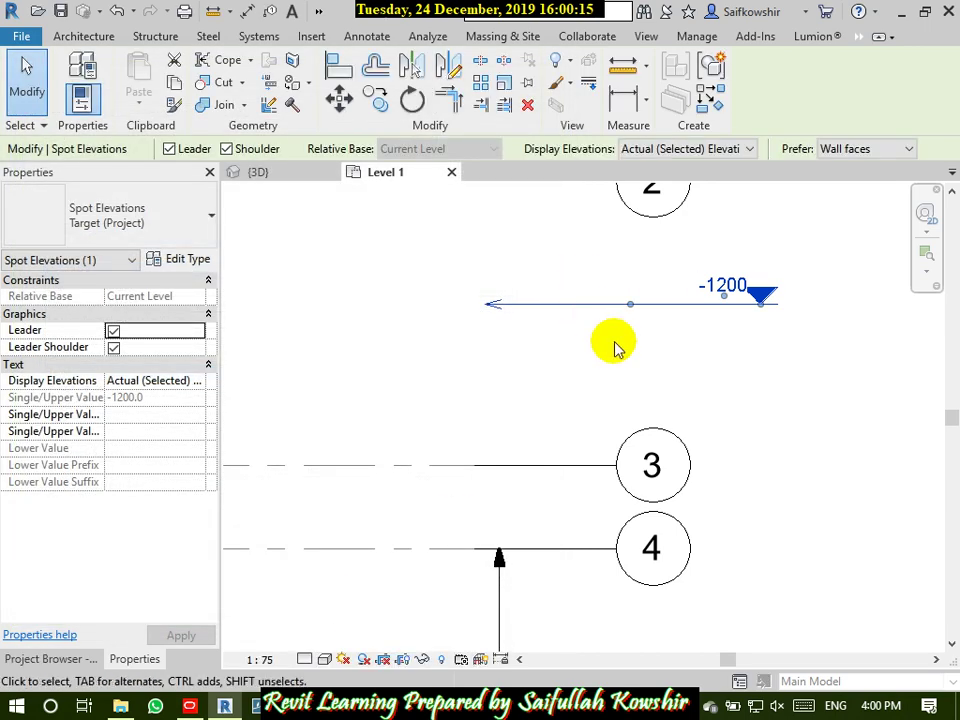
- Turn off the Leader of the spot elevation between grids 2 and 3
{"action": "left_click", "coordinate": [615, 341]}
{"action": "left_click", "coordinate": [677, 311]}
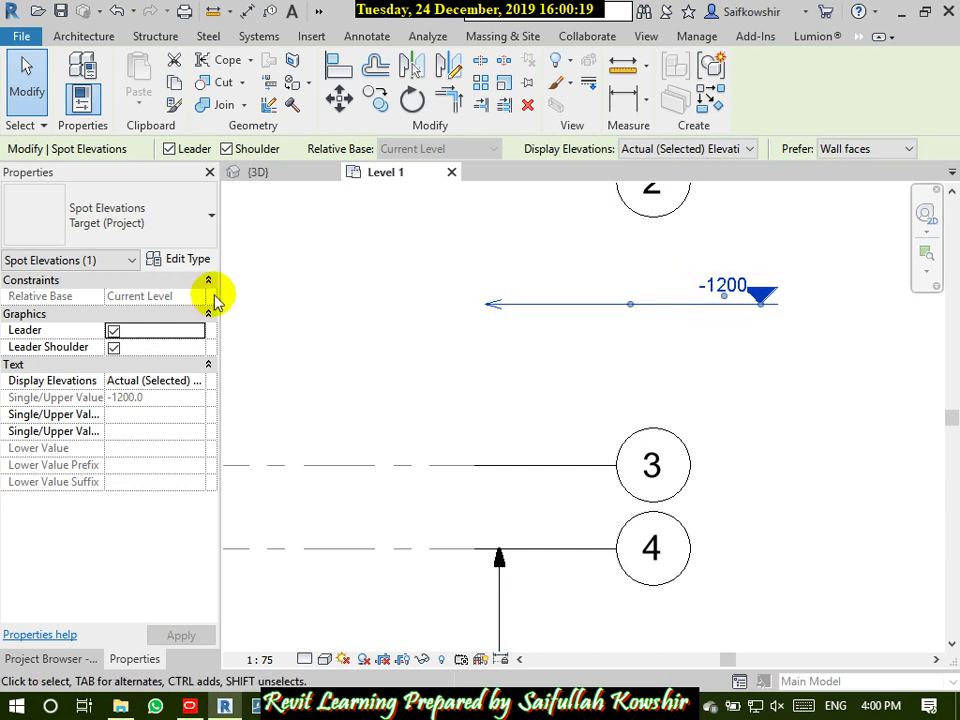
{"action": "left_click", "coordinate": [112, 333]}
{"action": "left_click", "coordinate": [309, 332]}
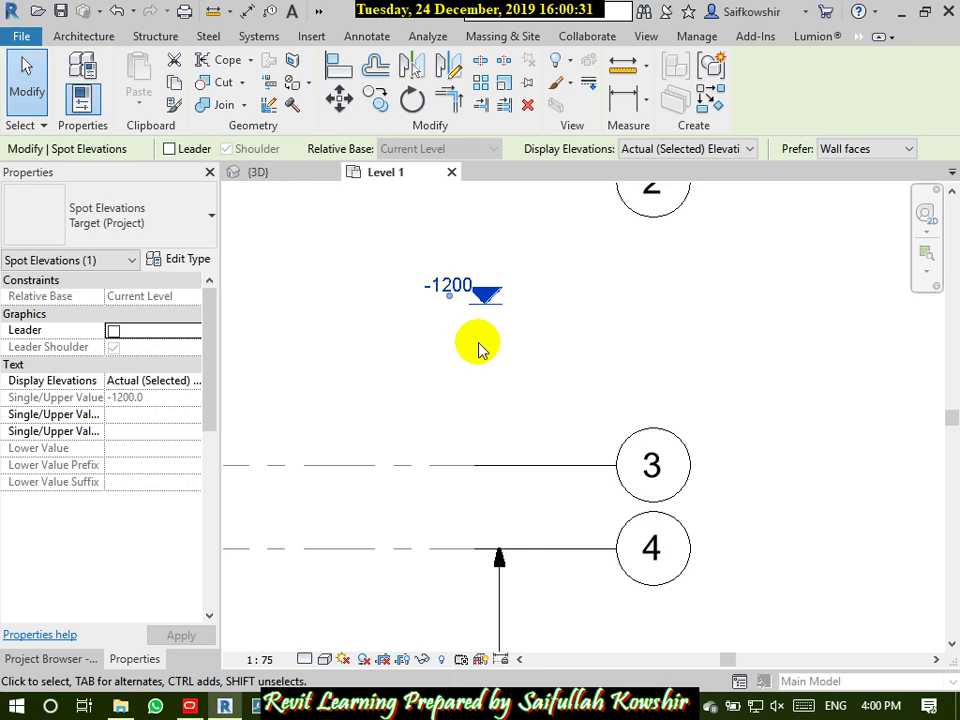
- Turn the spot elevation's Leader back on and move its elbow up so the leader slopes toward grid bubble 2
{"action": "left_click", "coordinate": [113, 330]}
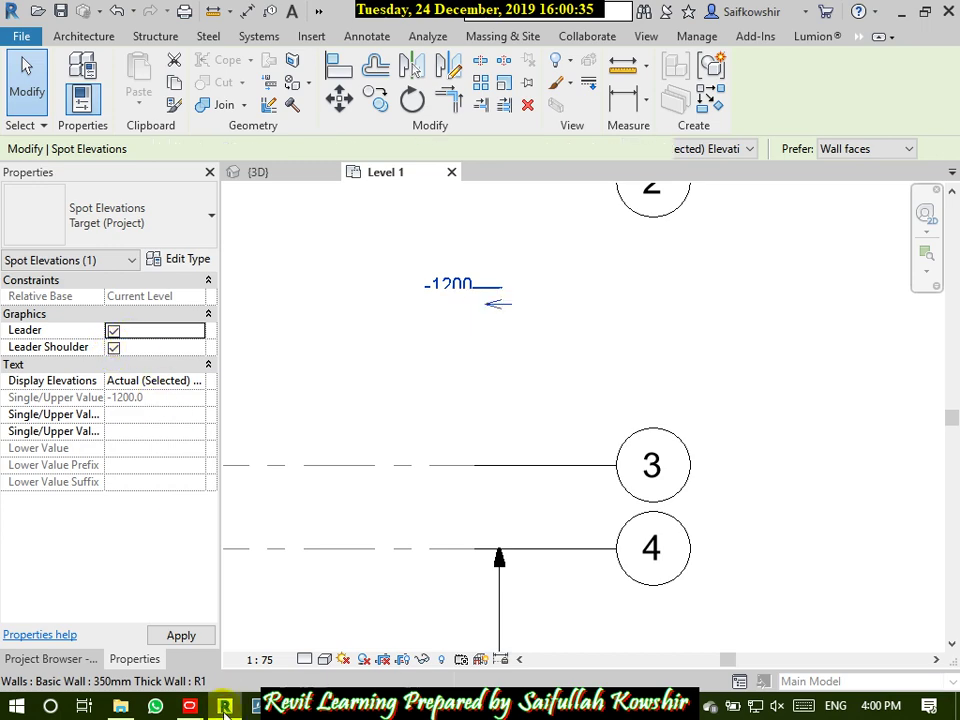
{"action": "left_click", "coordinate": [176, 634]}
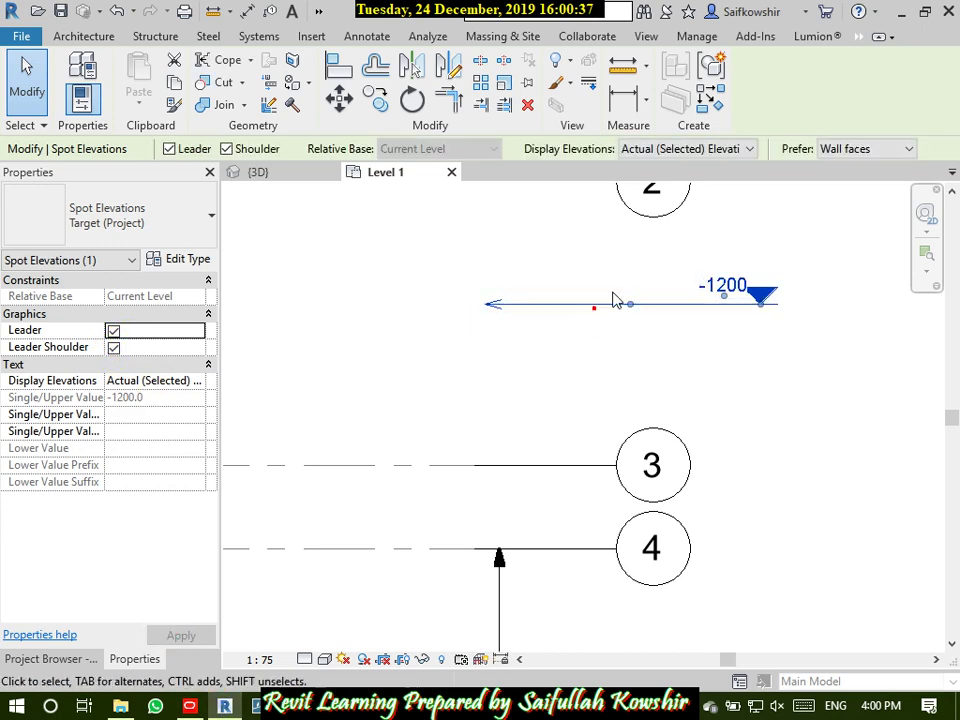
{"action": "left_click_drag", "start_coordinate": [621, 304], "coordinate": [563, 244]}
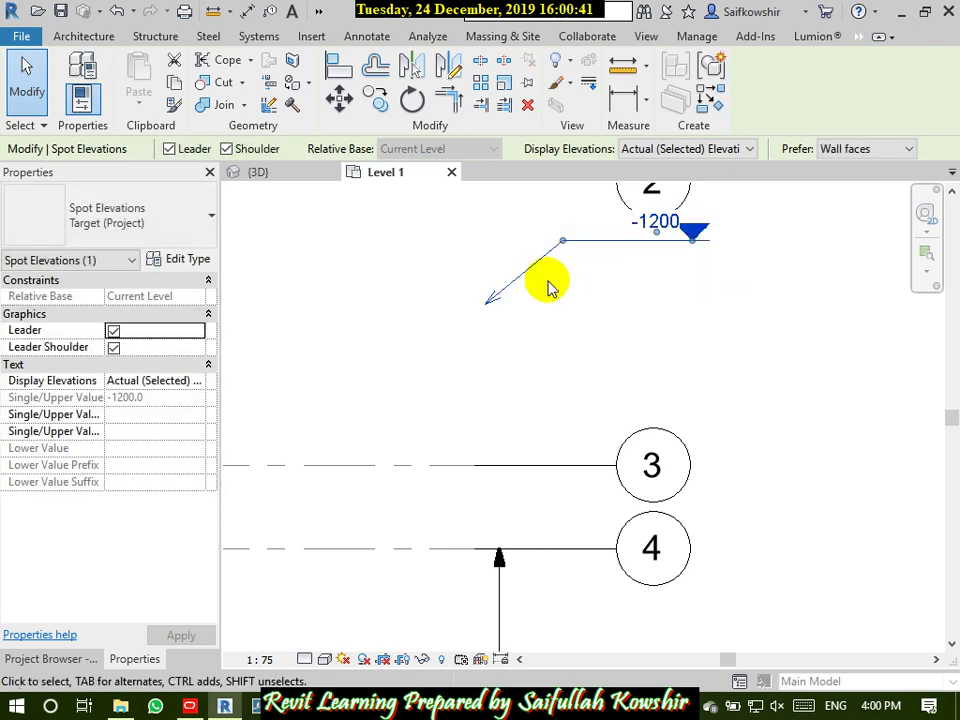
- Turn off the spot elevation's Leader Shoulder to compare the leader's shape, and turn the shoulder back on
{"action": "left_click", "coordinate": [113, 347]}
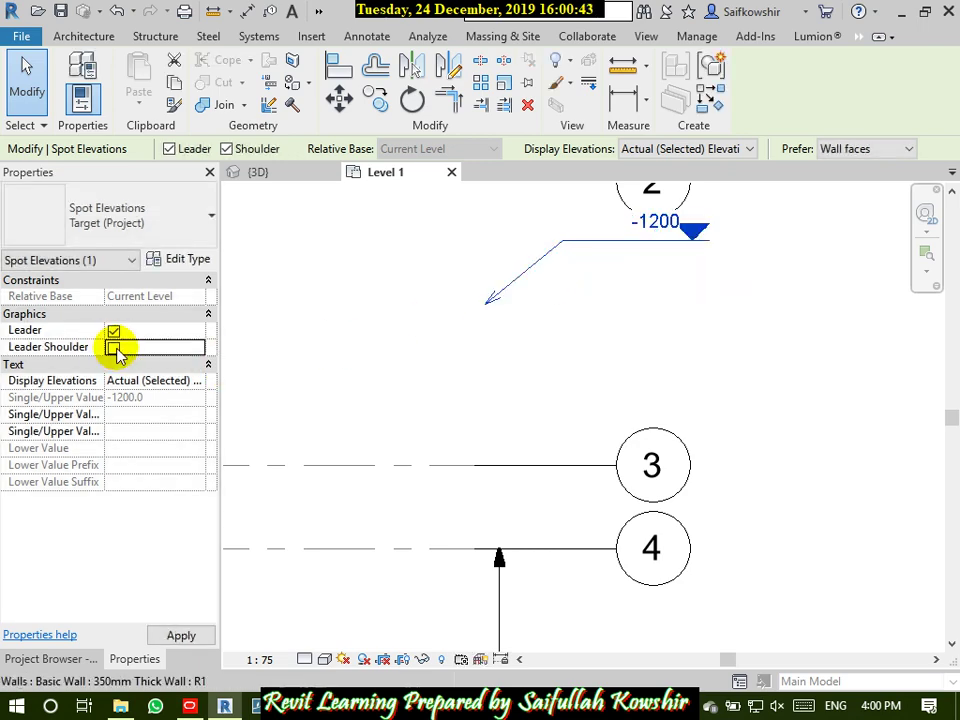
{"action": "left_click", "coordinate": [182, 636]}
{"action": "scroll", "coordinate": [619, 353], "scroll_direction": "down", "scroll_amount": 3}
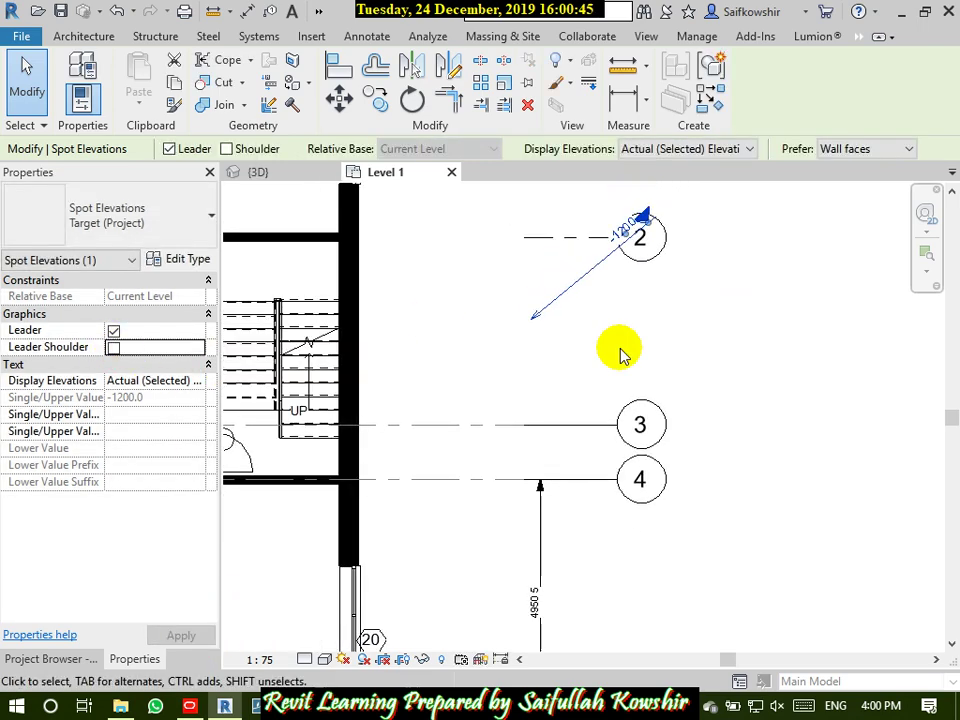
{"action": "scroll", "coordinate": [619, 353], "scroll_direction": "up", "scroll_amount": 1}
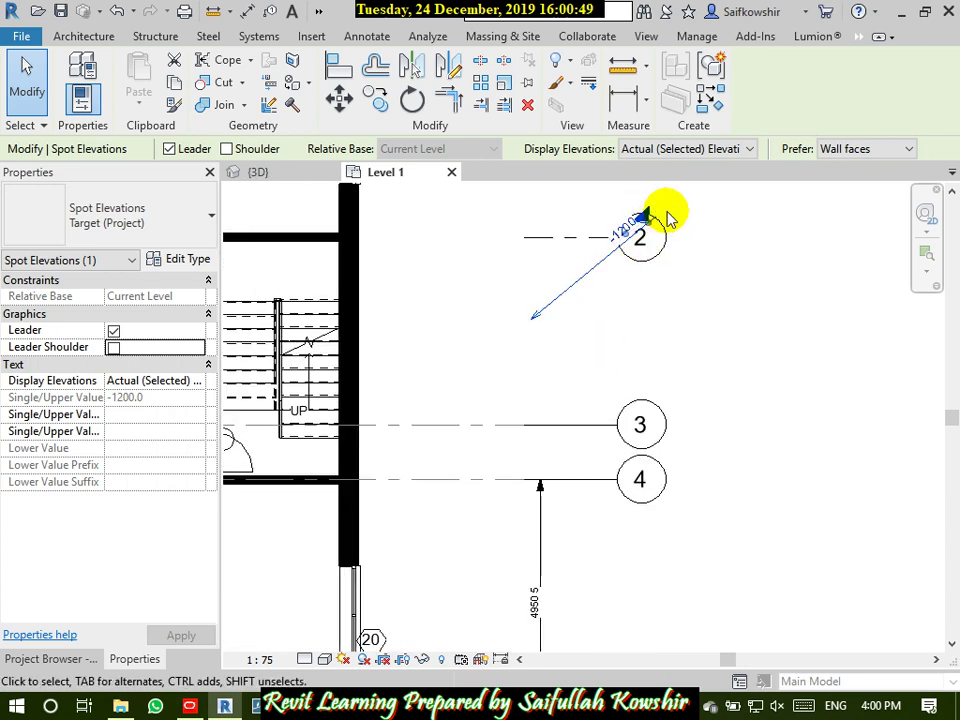
{"action": "left_click", "coordinate": [113, 348]}
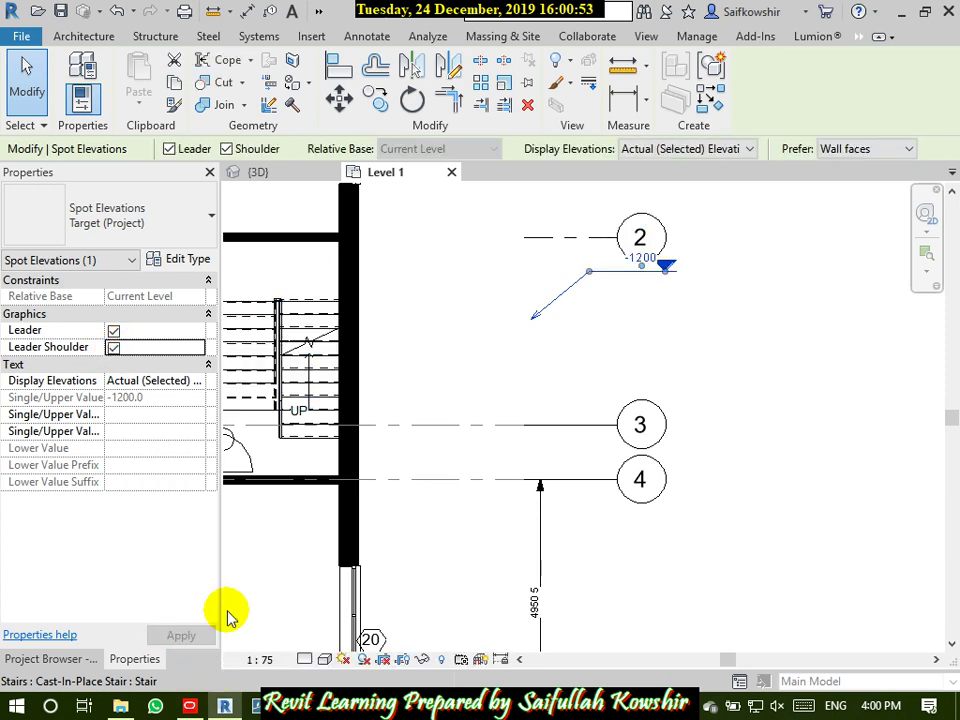
{"action": "left_click", "coordinate": [599, 315]}
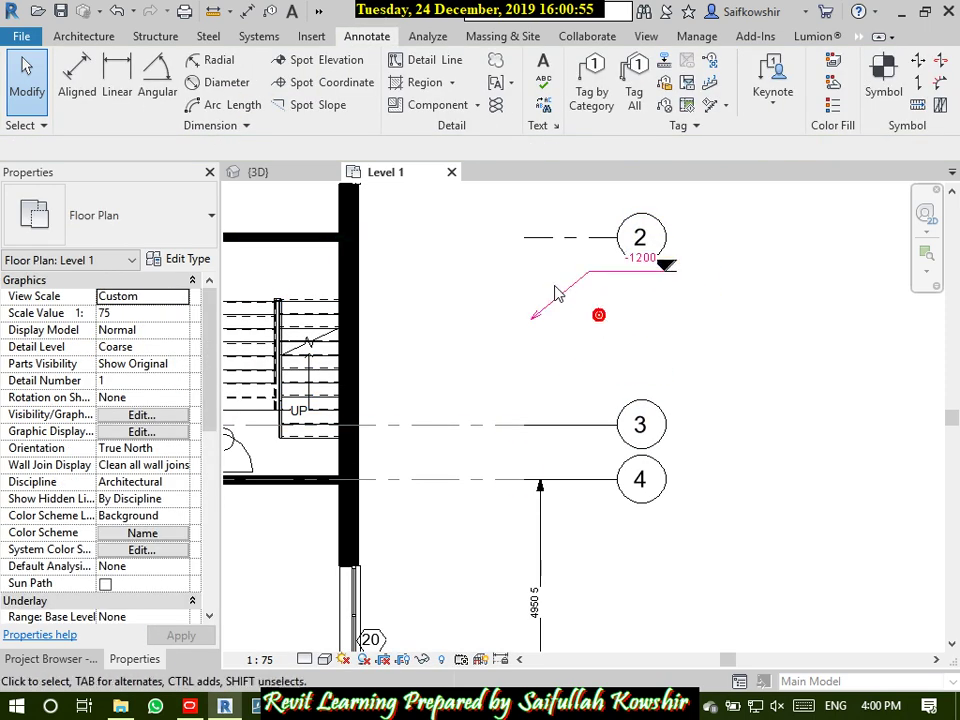
- Try the spot elevation's Display Elevations setting as Bottom Elevation and as Top Elevation
{"action": "left_click", "coordinate": [561, 293]}
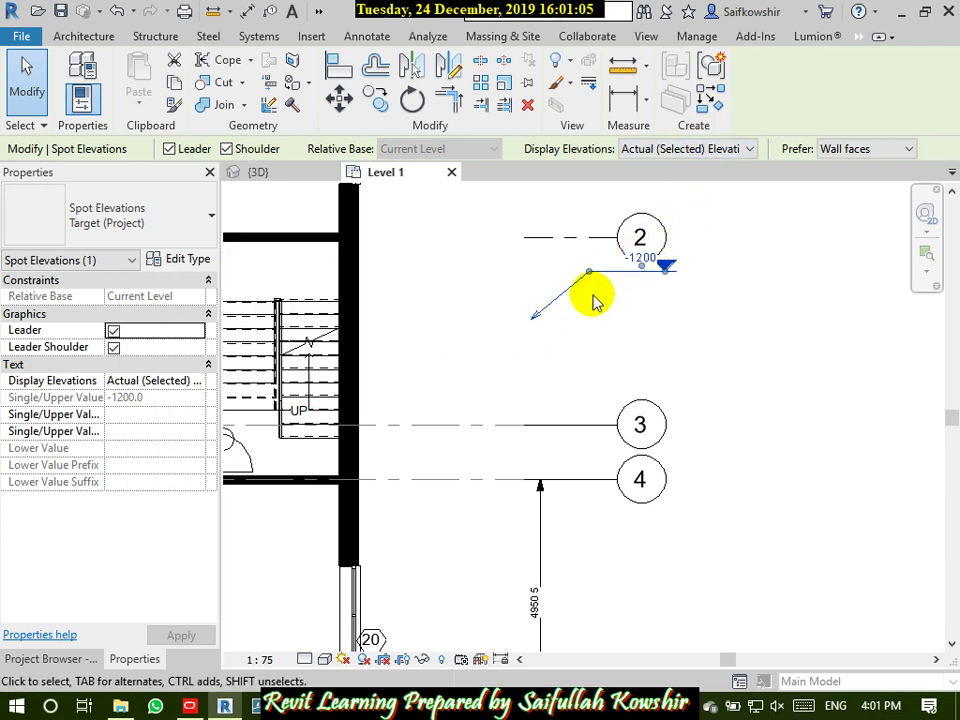
{"action": "left_click", "coordinate": [714, 152]}
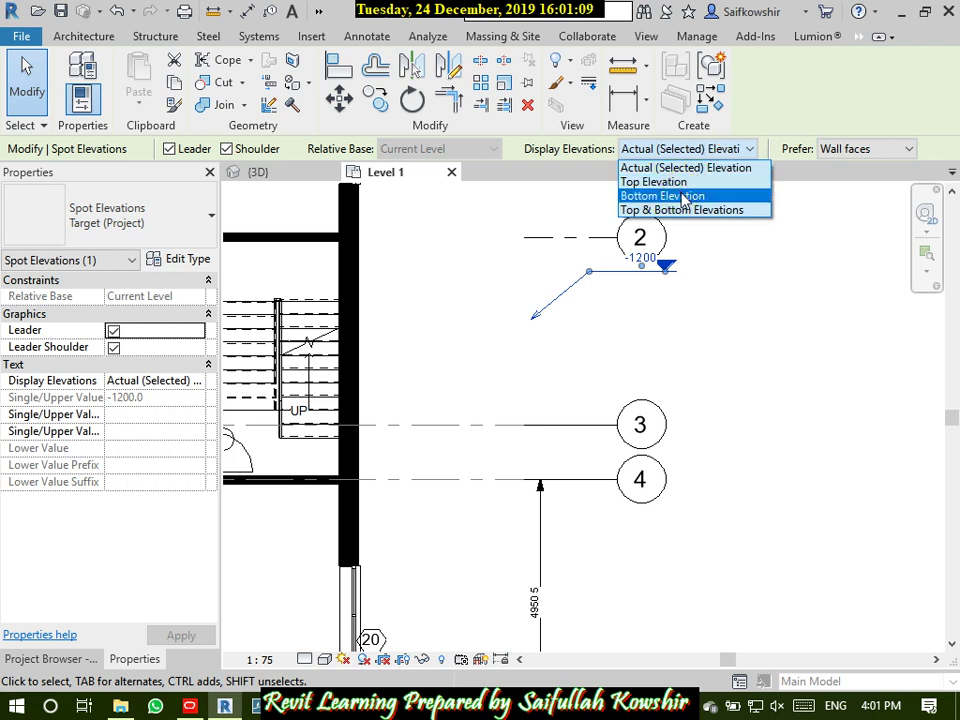
{"action": "left_click", "coordinate": [684, 197]}
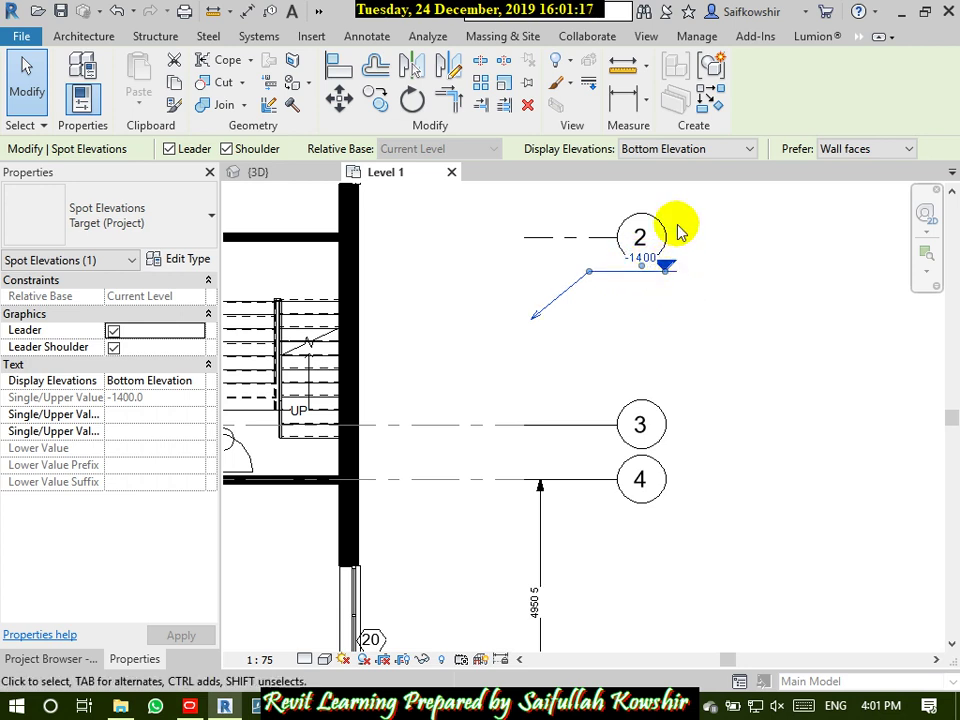
{"action": "left_click", "coordinate": [700, 149]}
{"action": "left_click", "coordinate": [659, 184]}
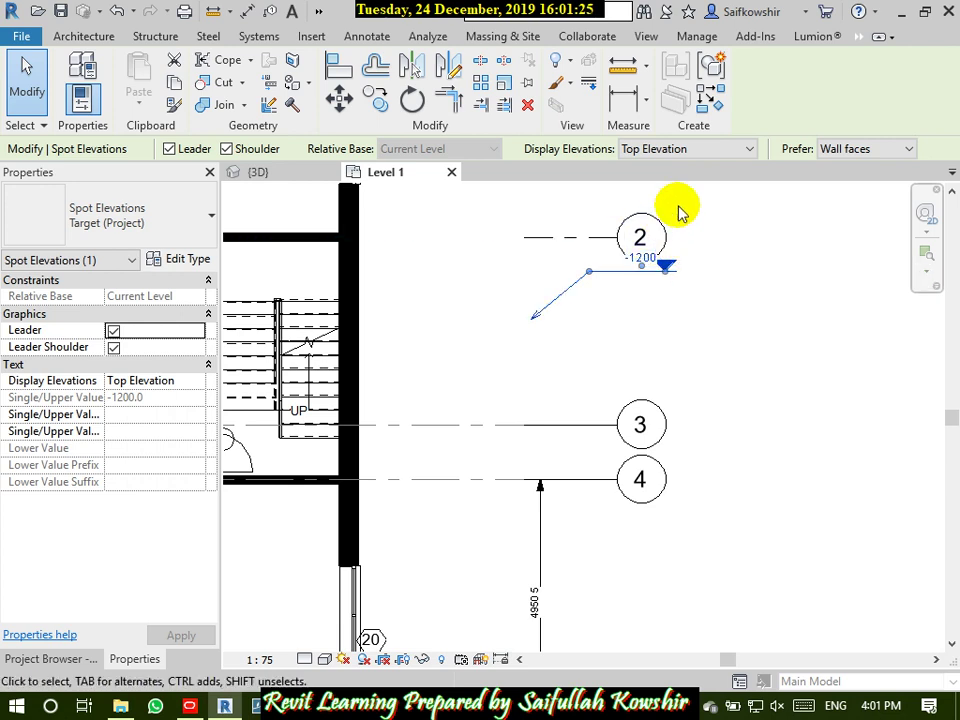
- Set the spot elevation's Display Elevations back to Actual (Selected) Elevation and deselect it
{"action": "left_click", "coordinate": [705, 153]}
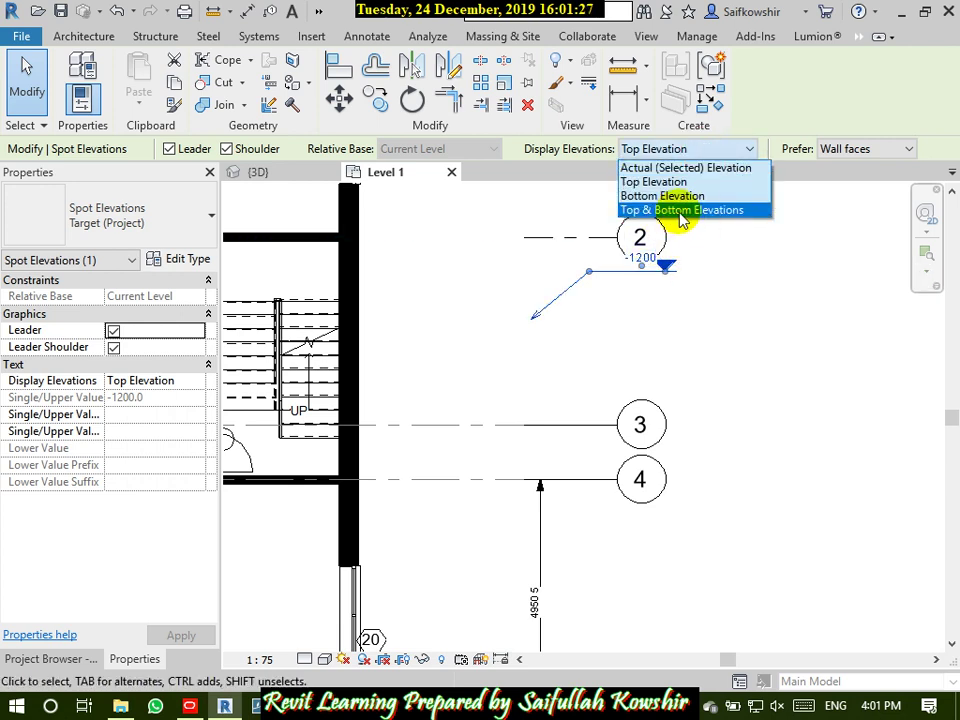
{"action": "left_click", "coordinate": [680, 168]}
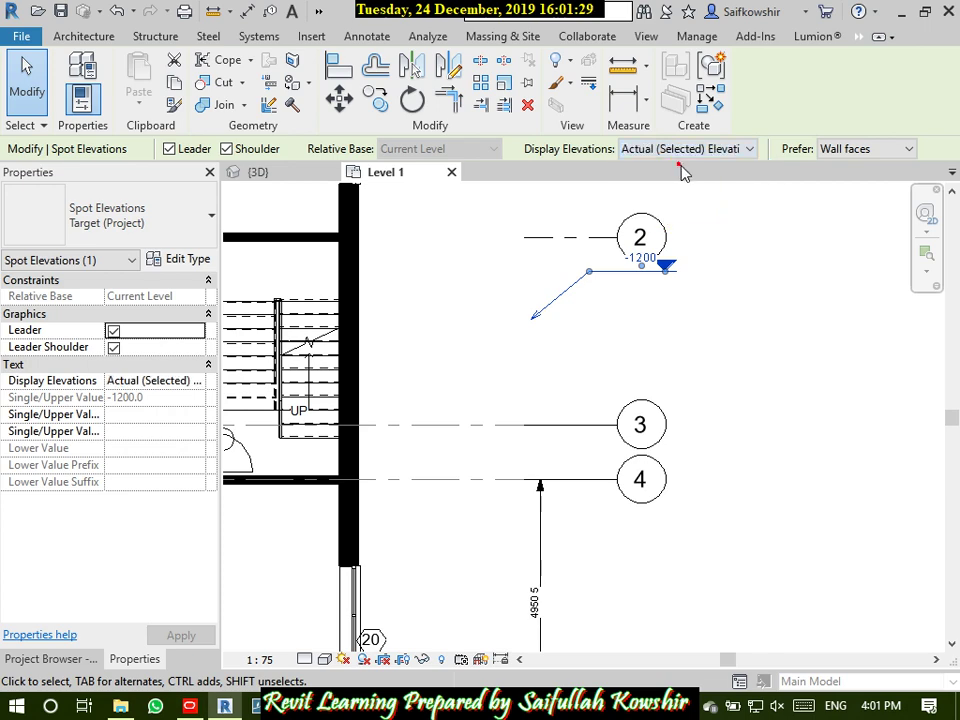
{"action": "left_click", "coordinate": [735, 338]}
- Open the Level 2 floor plan
{"action": "scroll", "coordinate": [603, 378], "scroll_direction": "down", "scroll_amount": 3}
{"action": "middle_click_drag", "start_coordinate": [587, 368], "coordinate": [676, 383]}
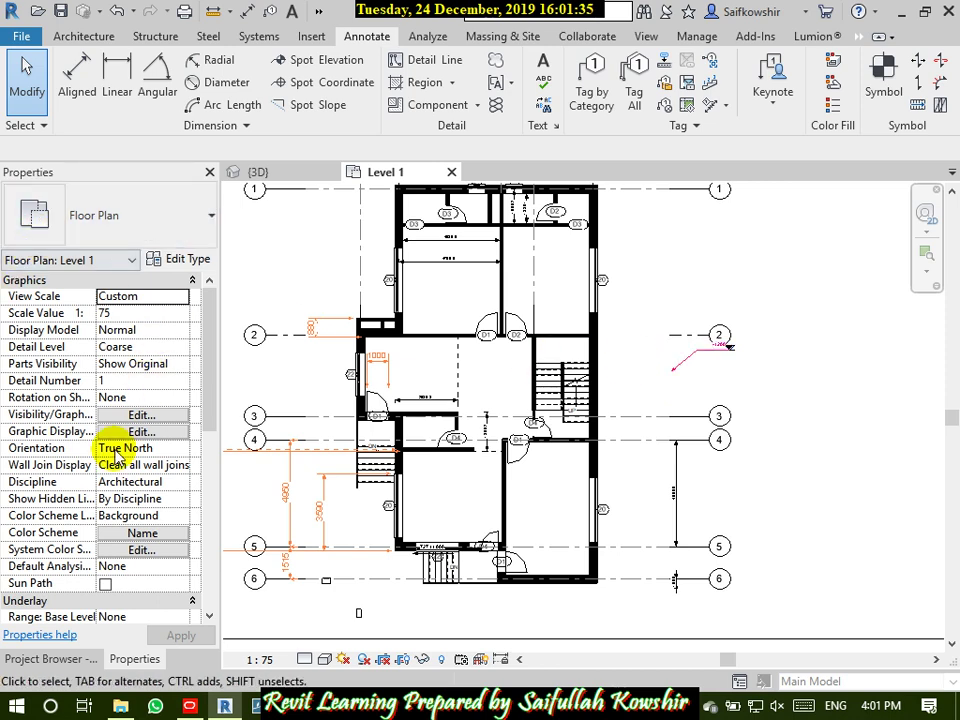
{"action": "left_click", "coordinate": [88, 658]}
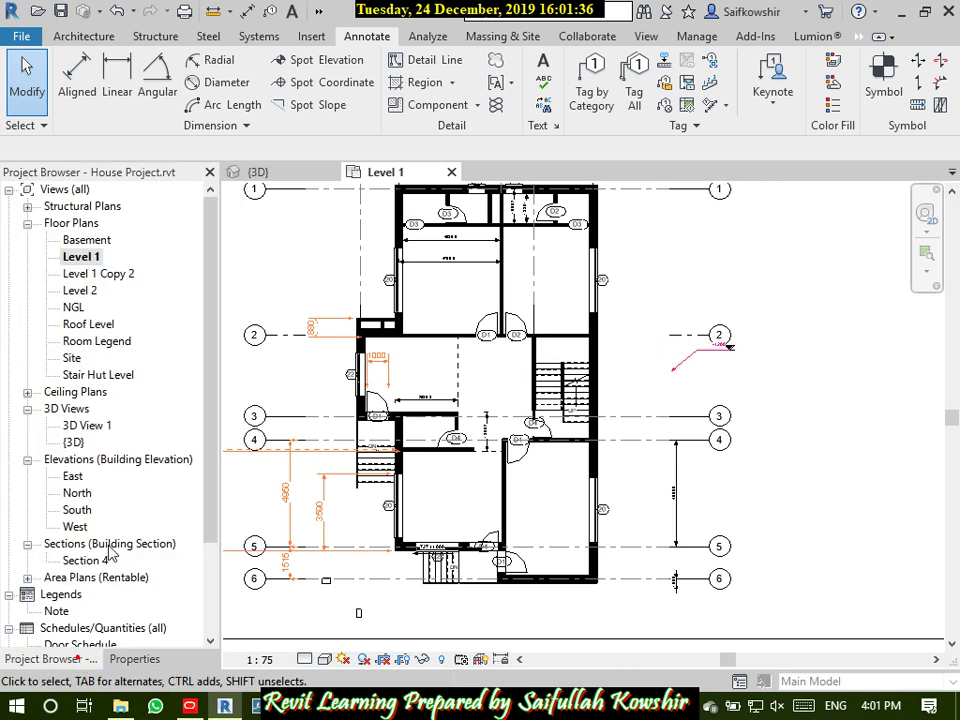
{"action": "double_click", "coordinate": [85, 290]}
{"action": "scroll", "coordinate": [596, 354], "scroll_direction": "up", "scroll_amount": 5}
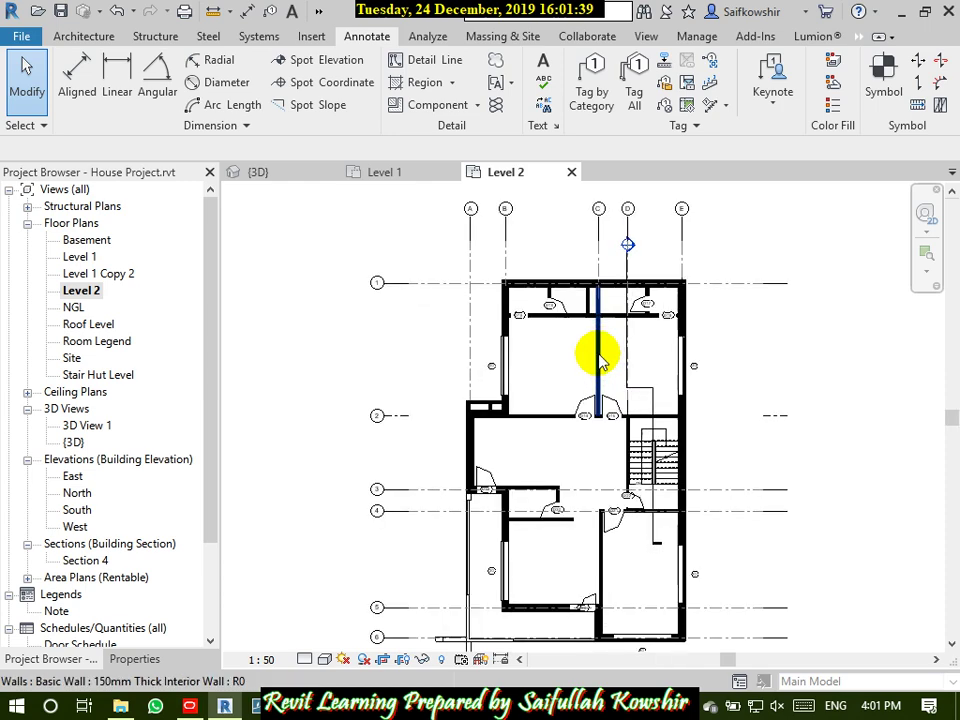
- Place a spot elevation with a horizontal leader in the Level 2 room beside door D14, and select it
{"action": "left_click", "coordinate": [354, 59]}
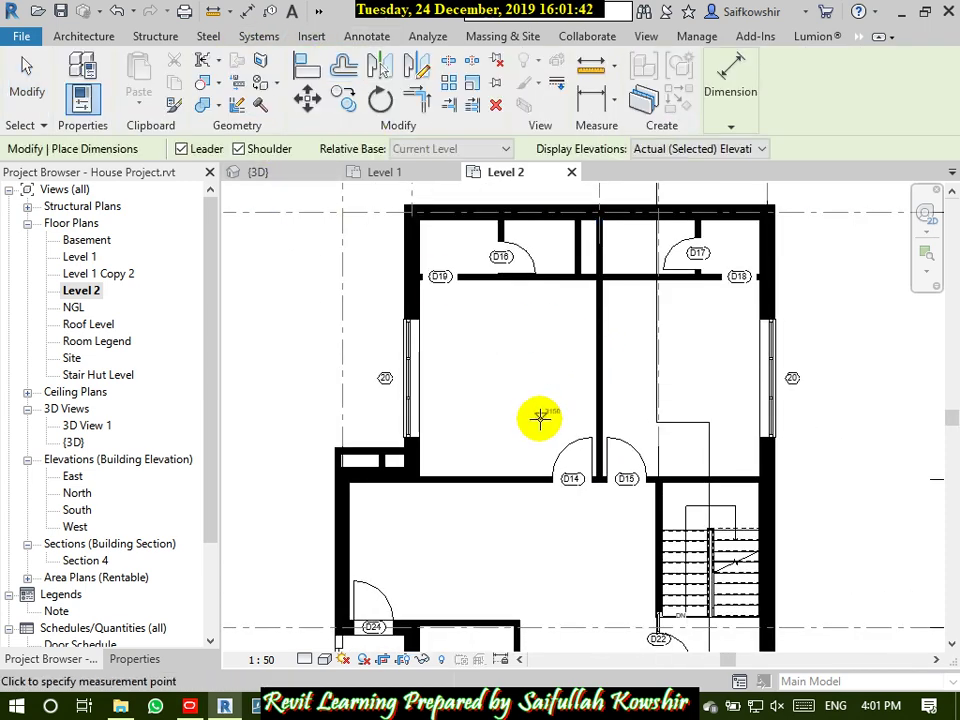
{"action": "left_click", "coordinate": [493, 388]}
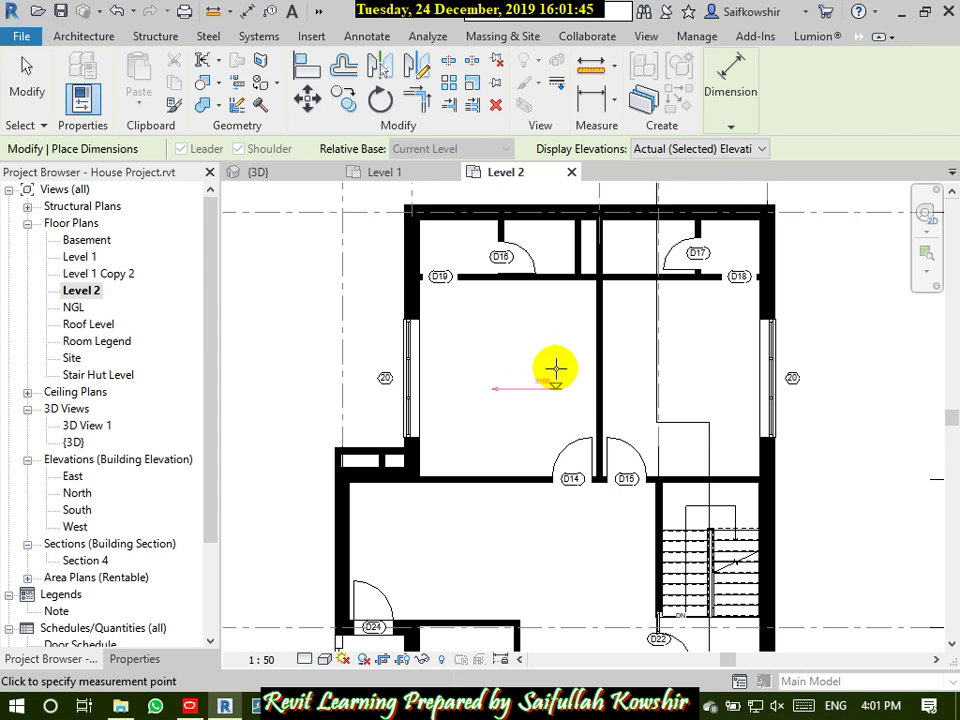
{"action": "left_click", "coordinate": [553, 369]}
{"action": "scroll", "coordinate": [548, 385], "scroll_direction": "up", "scroll_amount": 4}
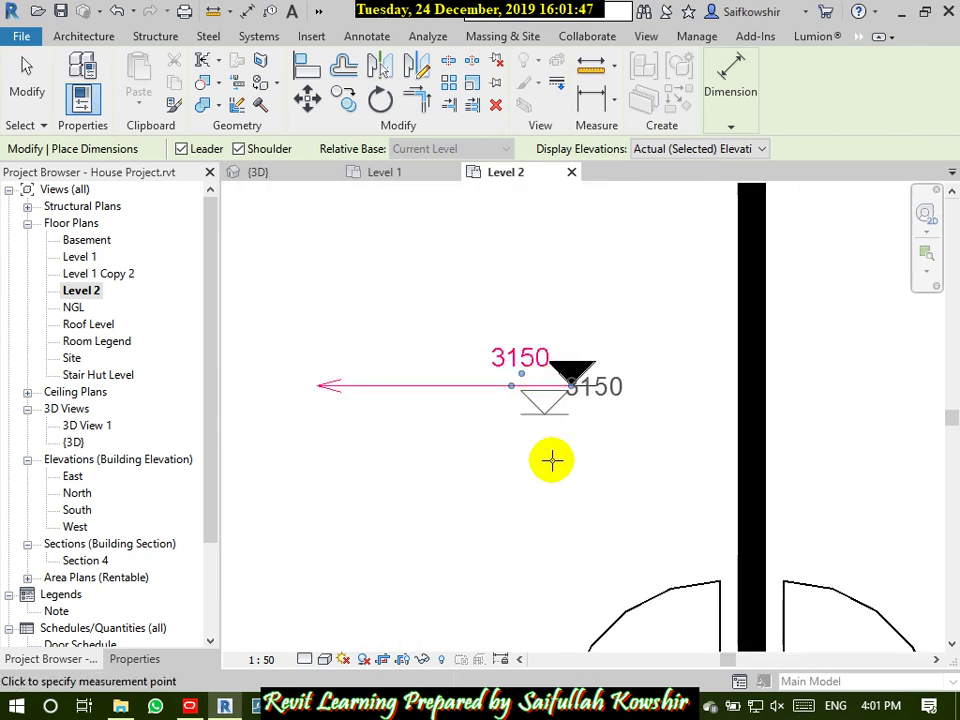
{"action": "left_click", "coordinate": [27, 82]}
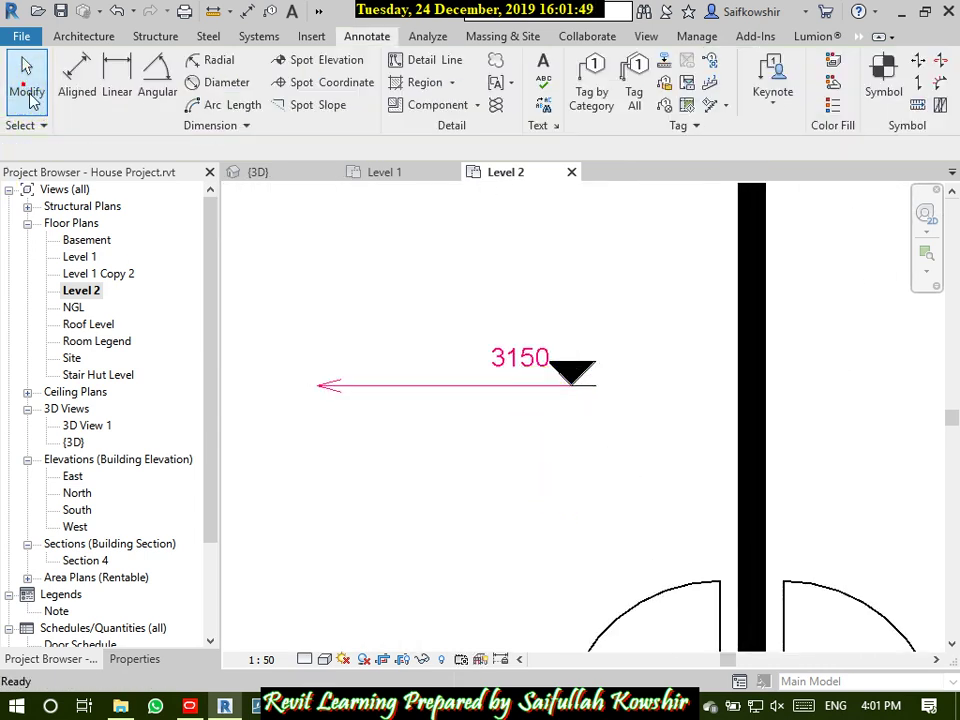
{"action": "left_click", "coordinate": [587, 406]}
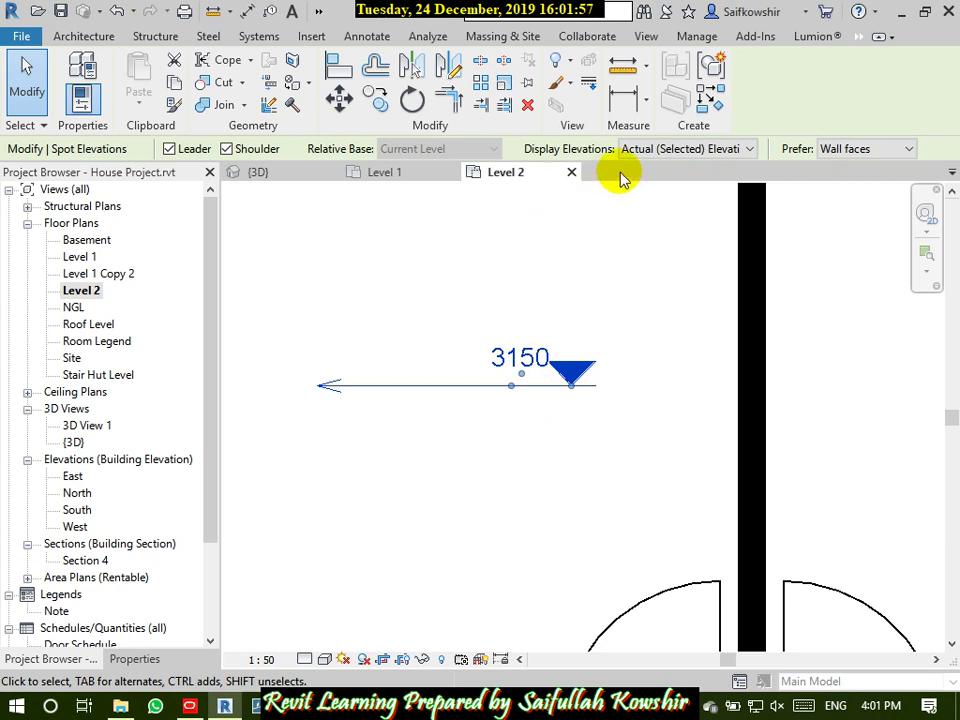
- Try the spot elevation's Display Elevations as Bottom Elevation, set it to Top & Bottom Elevations, and deselect the annotation
{"action": "left_click", "coordinate": [675, 149]}
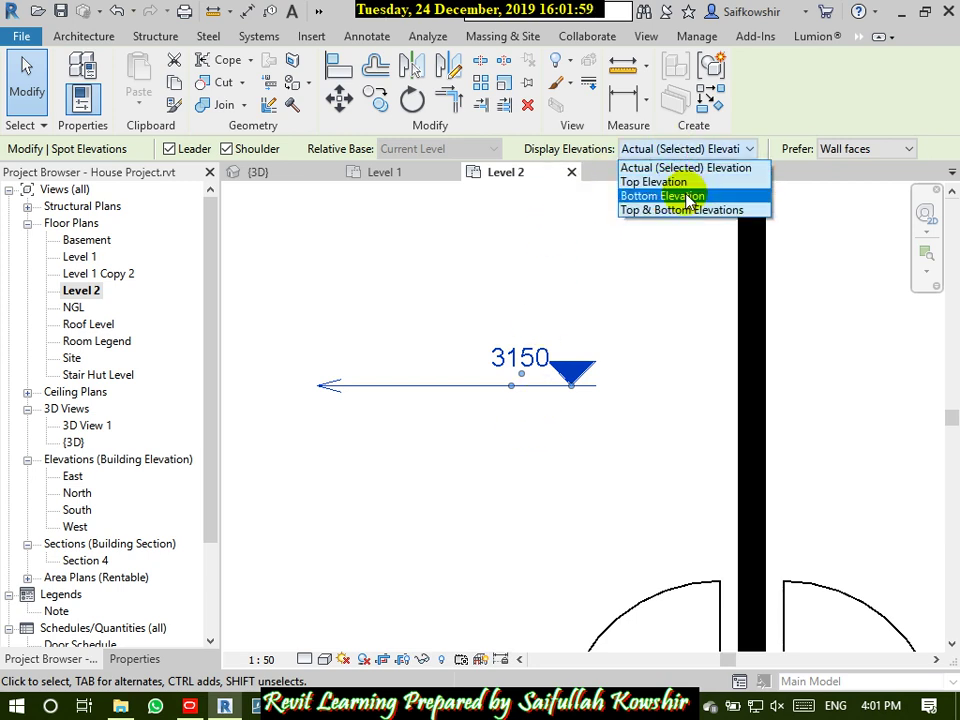
{"action": "left_click", "coordinate": [640, 196]}
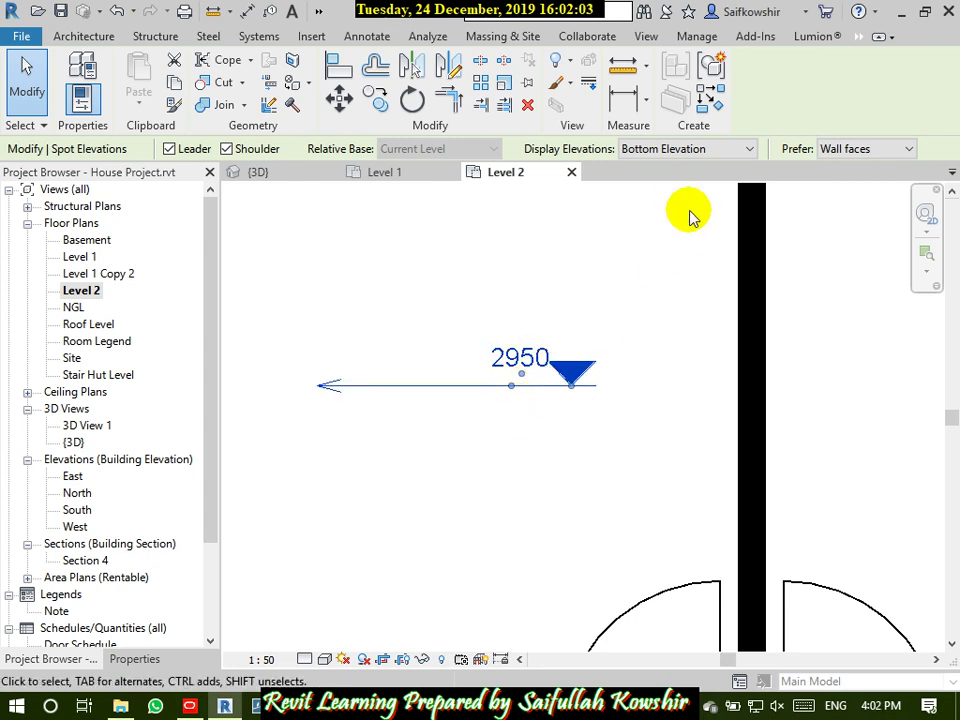
{"action": "left_click", "coordinate": [705, 151]}
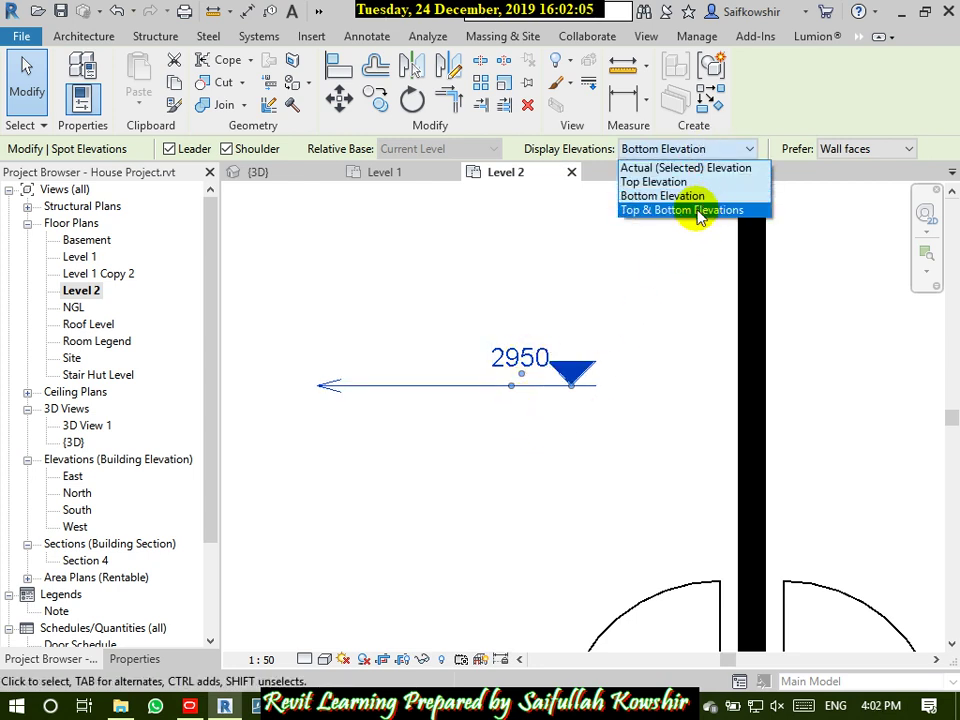
{"action": "left_click", "coordinate": [697, 212]}
{"action": "left_click", "coordinate": [562, 530]}
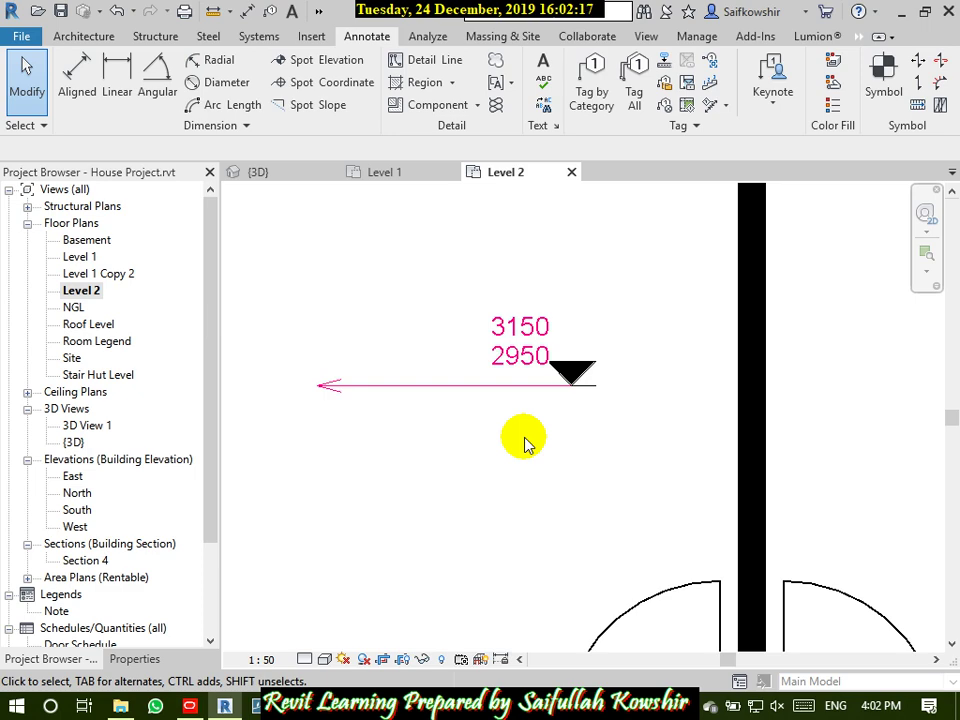
- Turn off the leader of the spot elevation in the room beside door D14 and deselect it
{"action": "scroll", "coordinate": [580, 455], "scroll_direction": "down", "scroll_amount": 3}
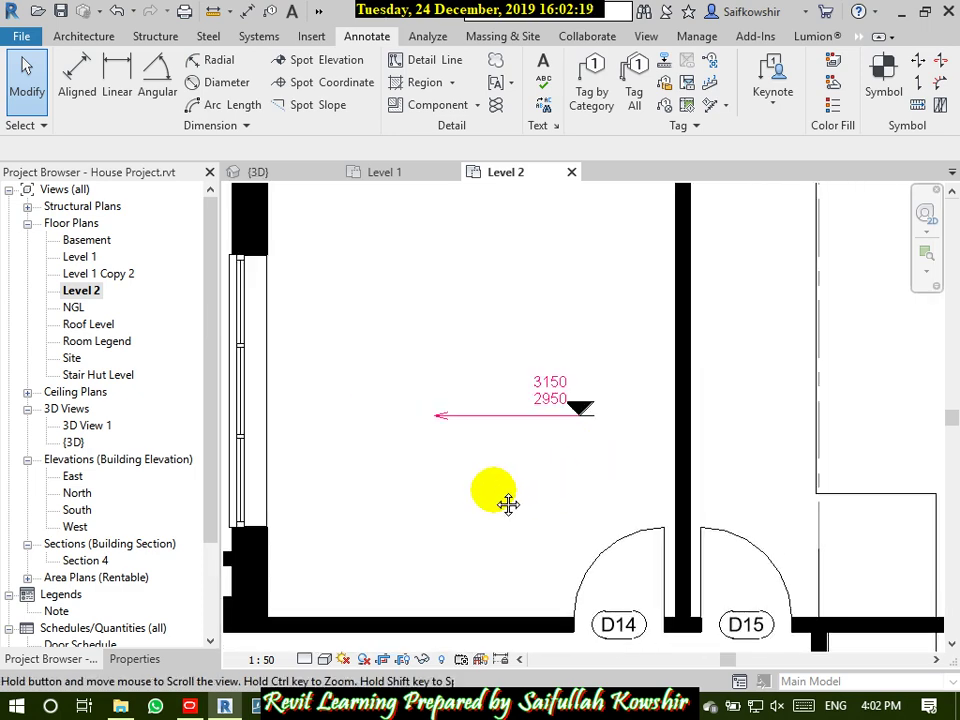
{"action": "middle_click_drag", "start_coordinate": [508, 504], "coordinate": [518, 475]}
{"action": "scroll", "coordinate": [500, 452], "scroll_direction": "down", "scroll_amount": 2}
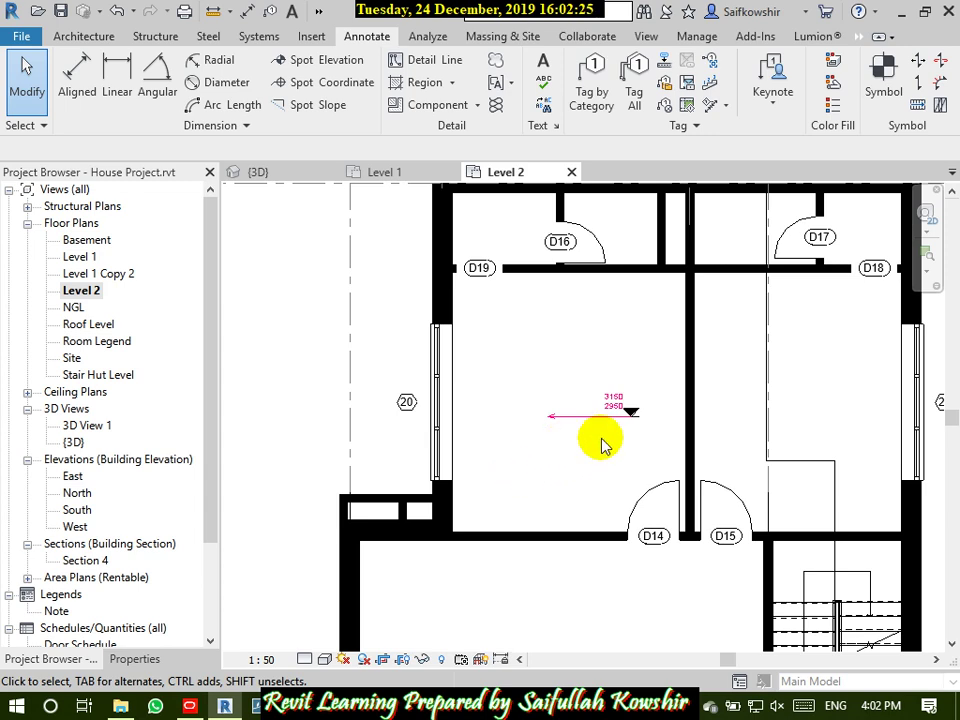
{"action": "scroll", "coordinate": [630, 410], "scroll_direction": "up", "scroll_amount": 2}
{"action": "scroll", "coordinate": [626, 420], "scroll_direction": "up", "scroll_amount": 2}
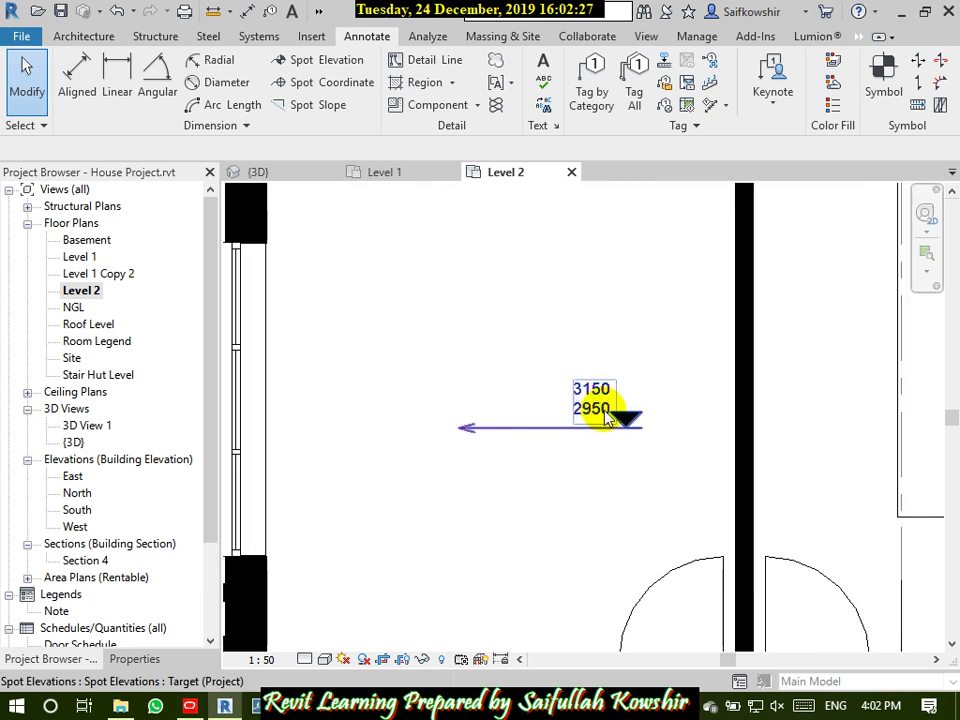
{"action": "left_click", "coordinate": [615, 428]}
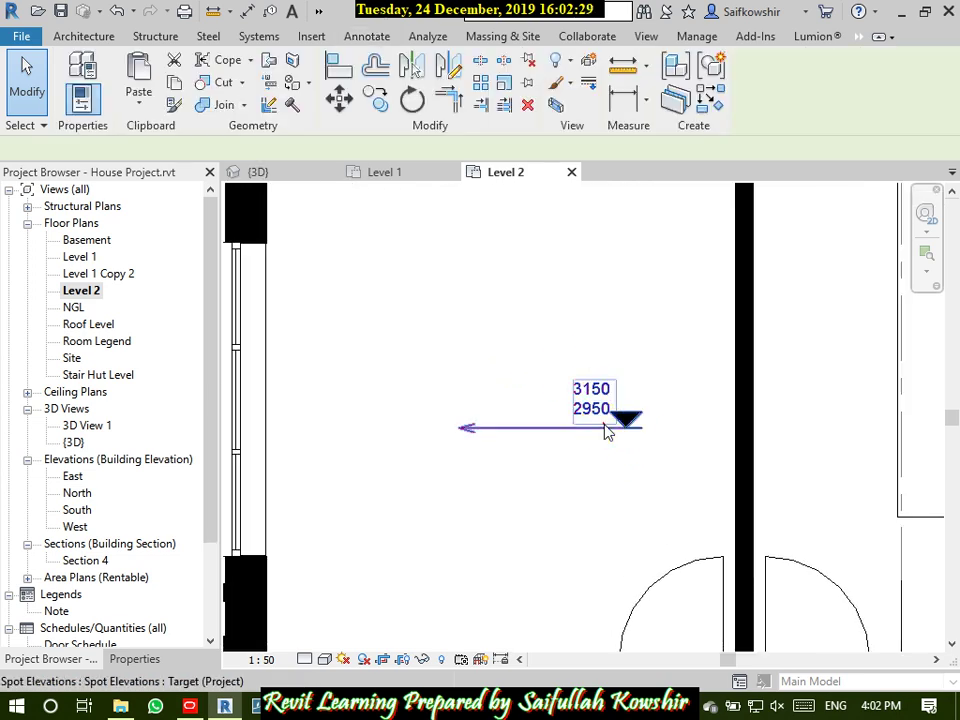
{"action": "left_click", "coordinate": [140, 659]}
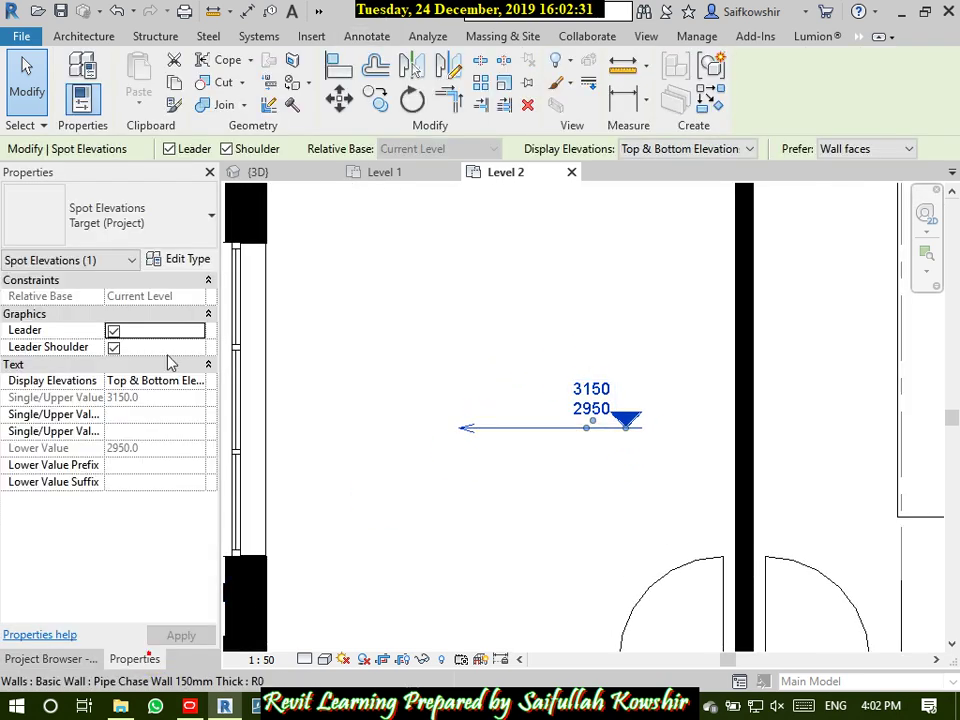
{"action": "left_click", "coordinate": [113, 331]}
{"action": "left_click", "coordinate": [514, 497]}
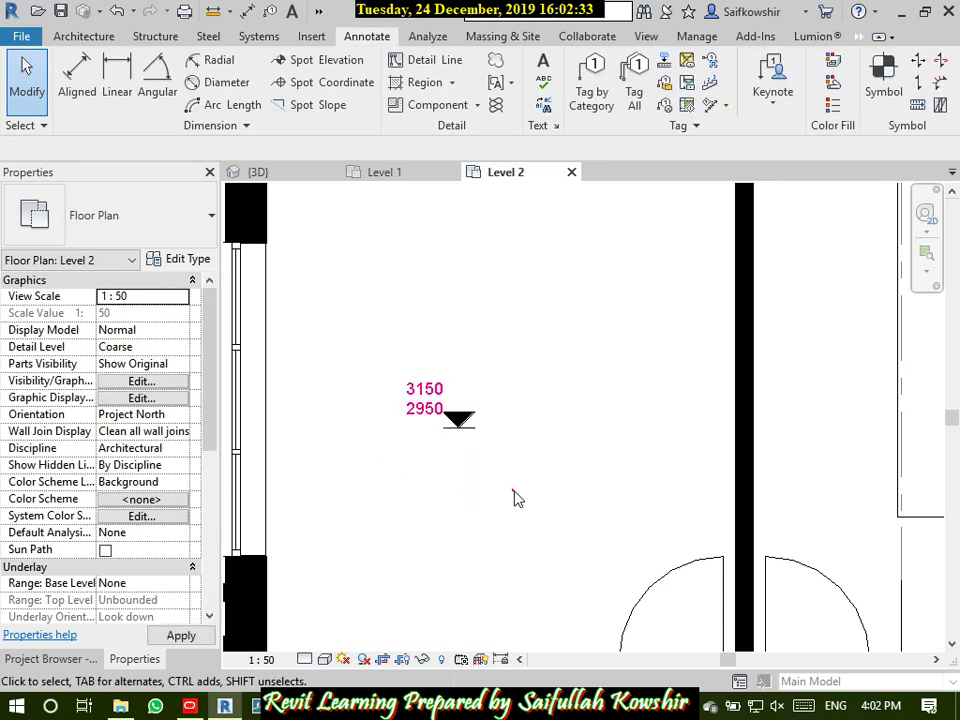
- Change the symbol of the Target (Project) spot elevation type to M_Spot Elevation - Target Filled and deselect the annotation
{"action": "scroll", "coordinate": [585, 435], "scroll_direction": "up", "scroll_amount": 3}
{"action": "left_click", "coordinate": [482, 432]}
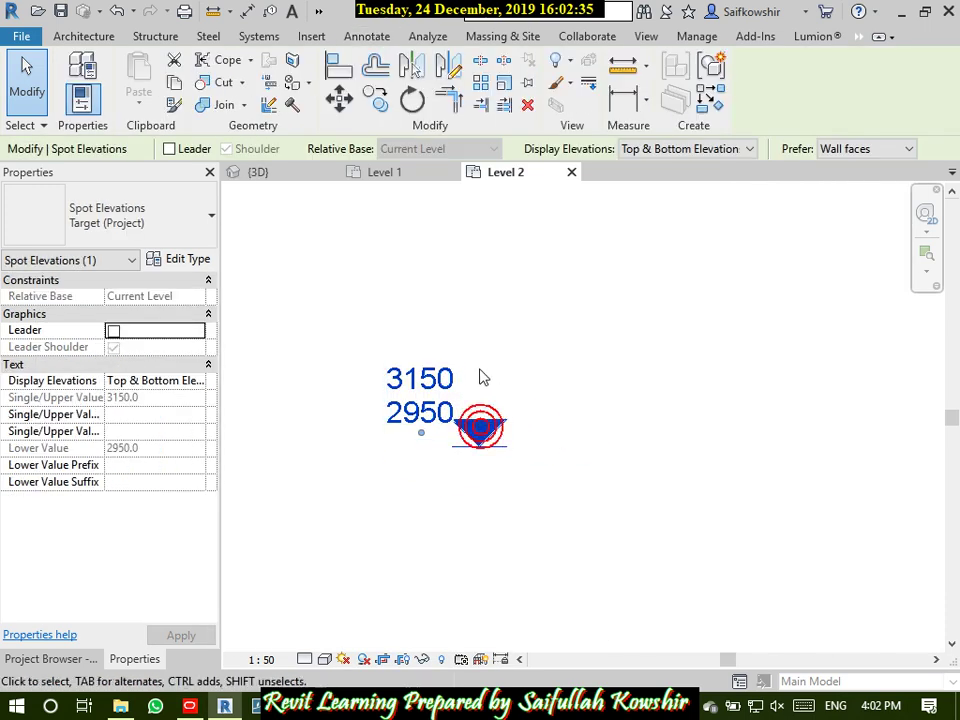
{"action": "left_click", "coordinate": [195, 258]}
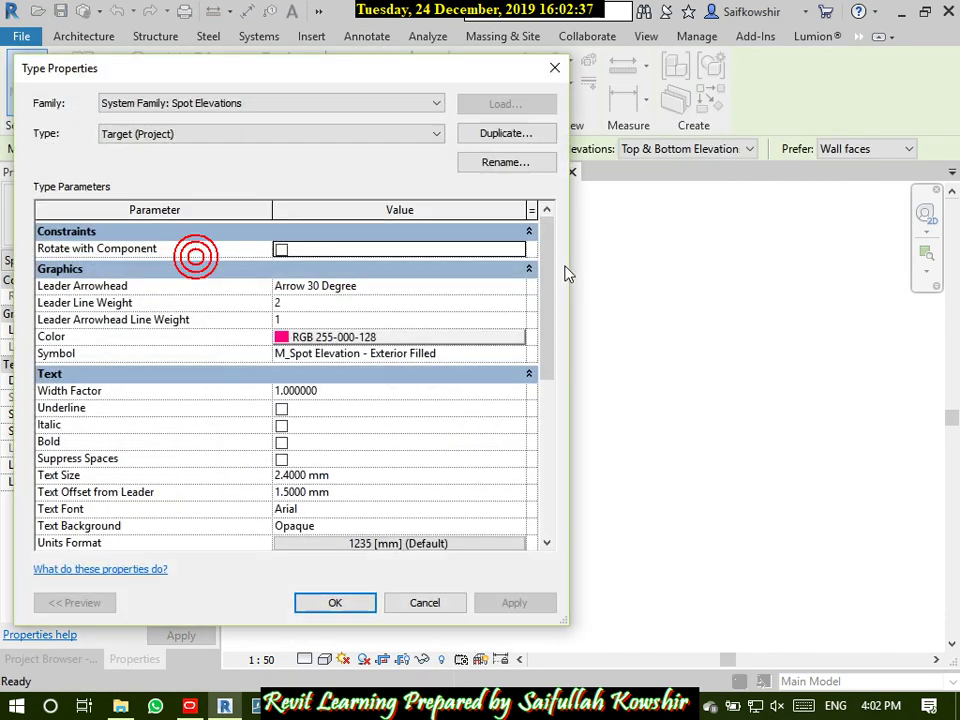
{"action": "left_click", "coordinate": [479, 355]}
{"action": "left_click", "coordinate": [517, 354]}
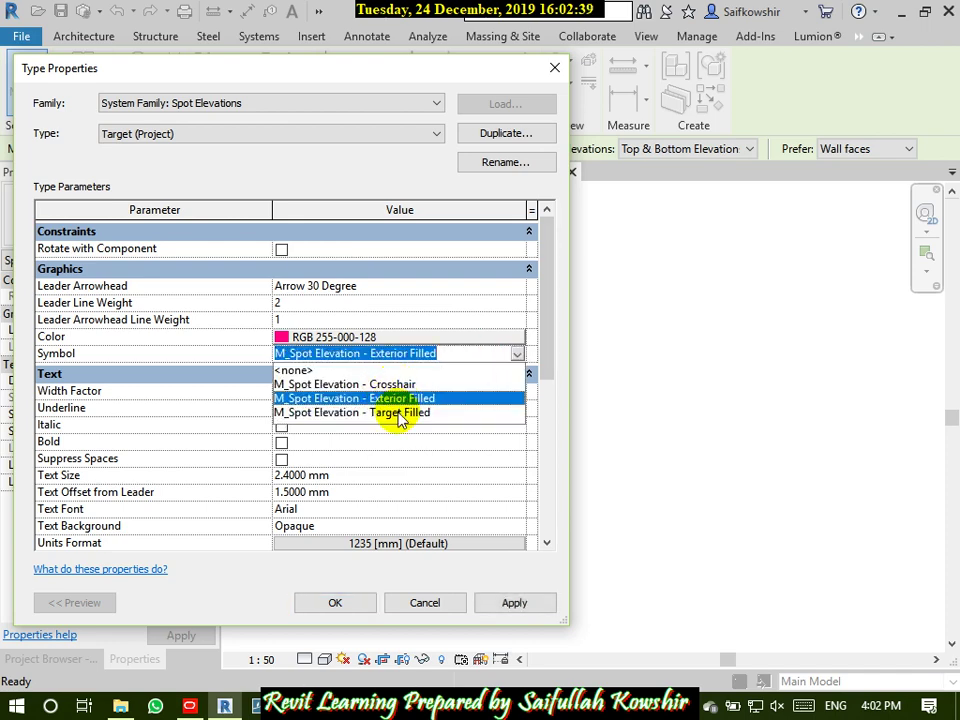
{"action": "left_click", "coordinate": [400, 411]}
{"action": "left_click", "coordinate": [518, 598]}
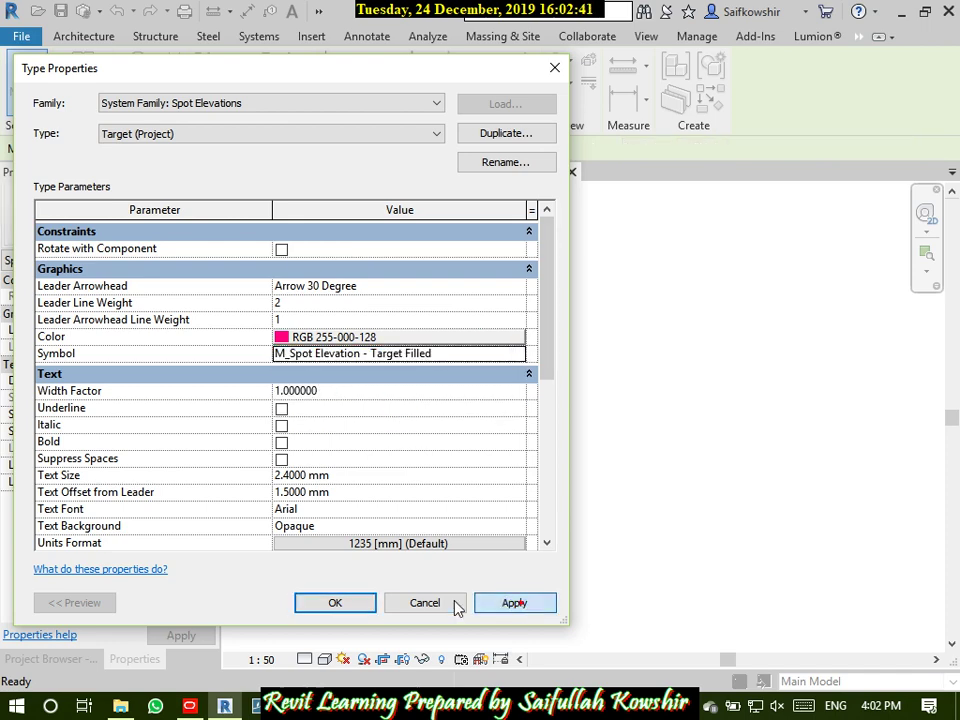
{"action": "left_click", "coordinate": [345, 602]}
{"action": "left_click", "coordinate": [465, 500]}
{"action": "scroll", "coordinate": [583, 313], "scroll_direction": "down", "scroll_amount": 3}
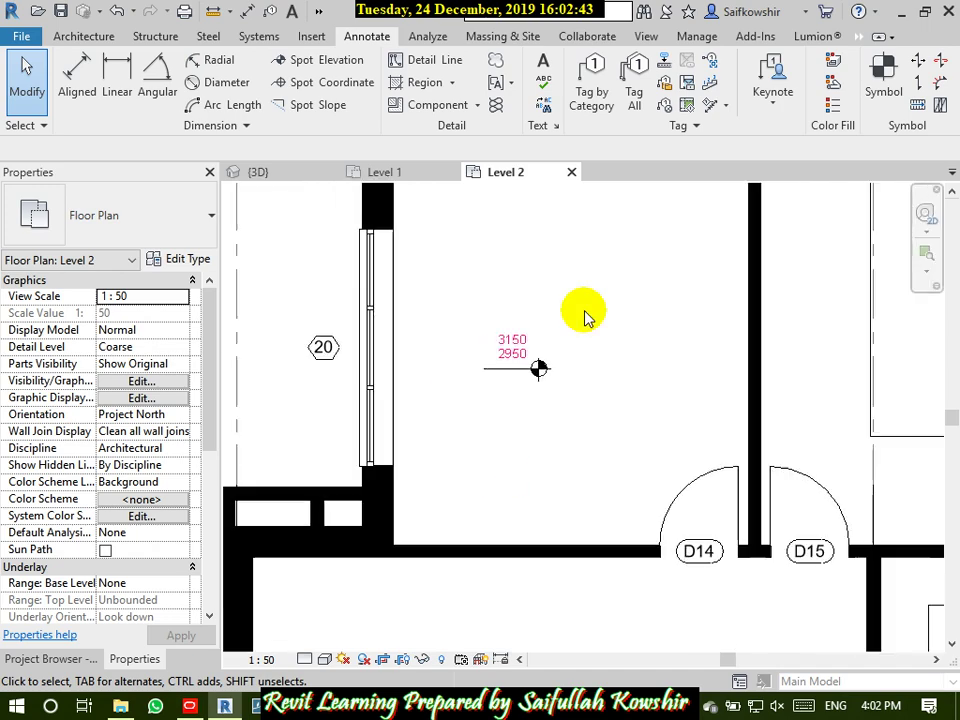
- Place a spot coordinate with a horizontal leader below the spot elevation in the room beside door D14, and open its type properties
{"action": "mouse_move", "coordinate": [550, 412]}
{"action": "middle_mouse_down"}
{"action": "mouse_move", "coordinate": [555, 418]}
{"action": "mouse_move", "coordinate": [520, 295]}
{"action": "middle_mouse_up"}
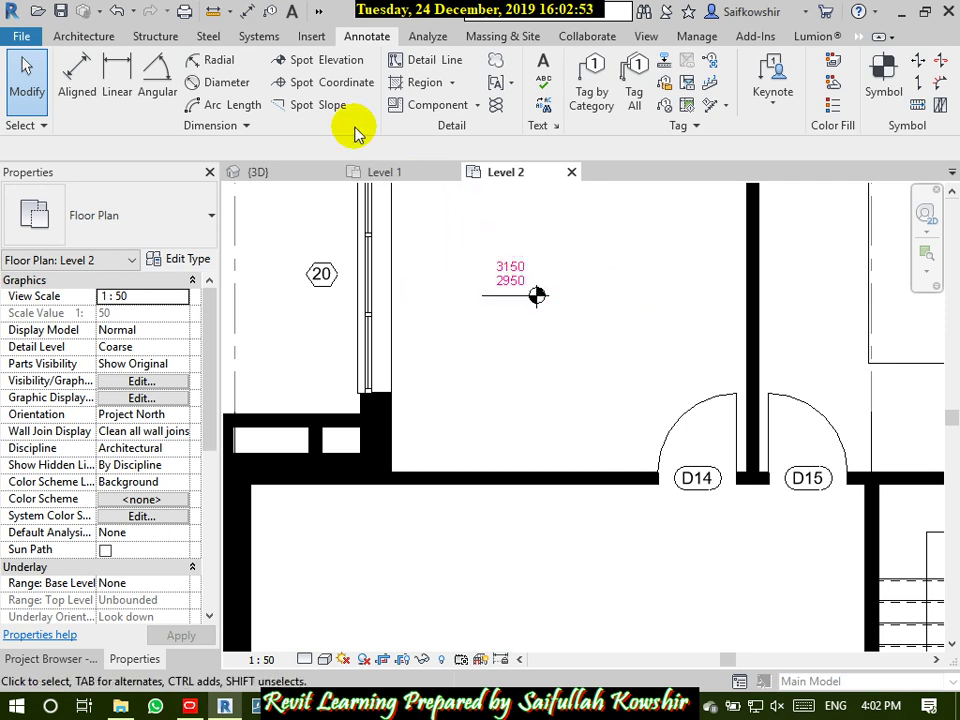
{"action": "left_click", "coordinate": [336, 82]}
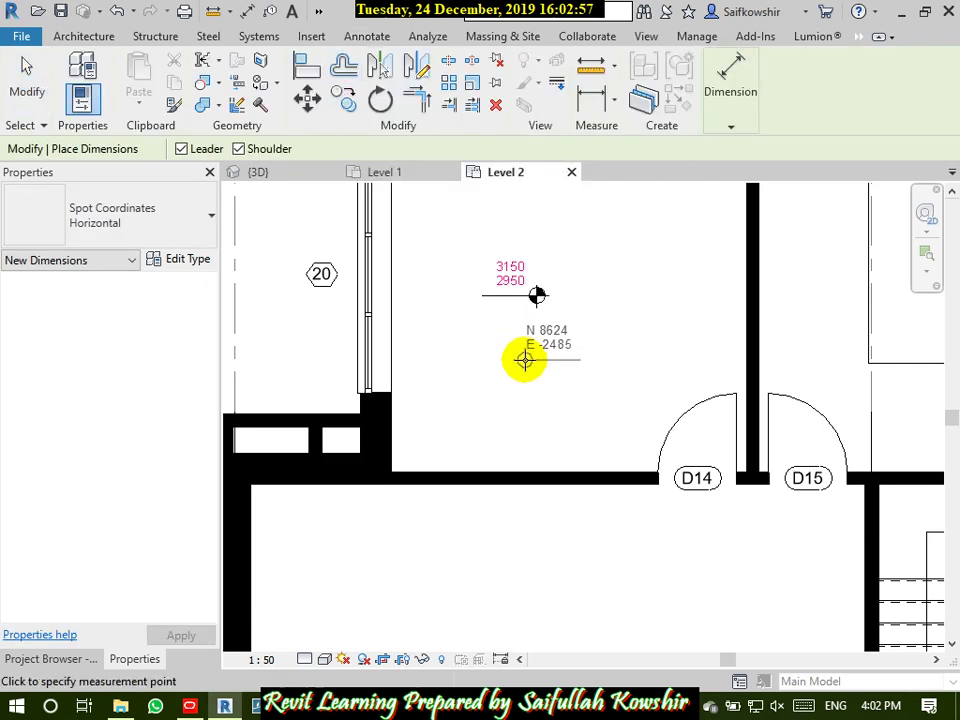
{"action": "left_click", "coordinate": [522, 349]}
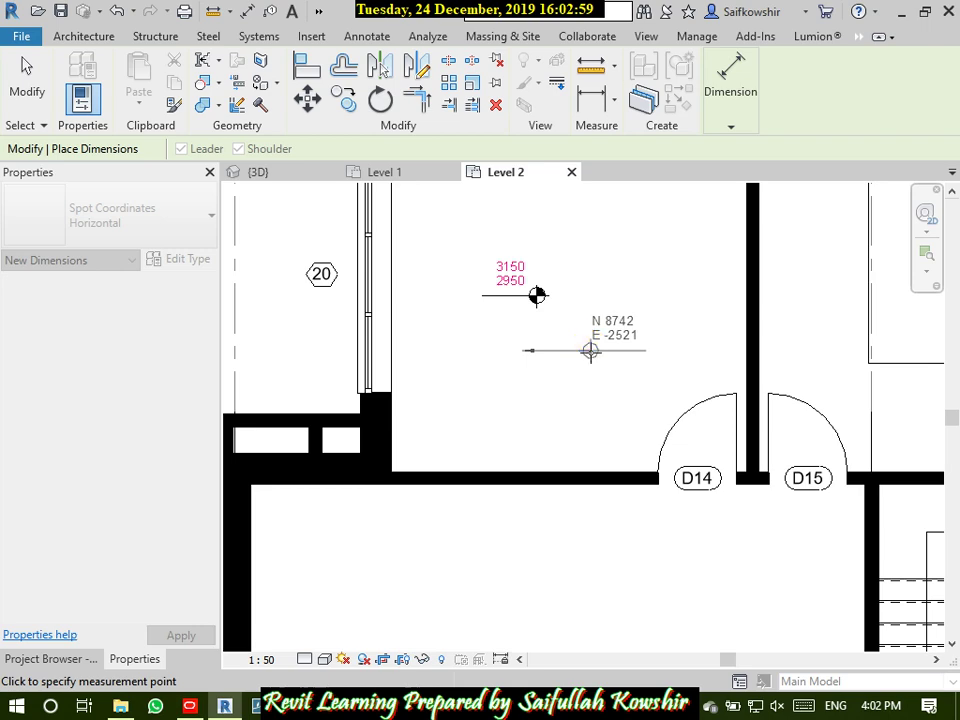
{"action": "left_click", "coordinate": [666, 319]}
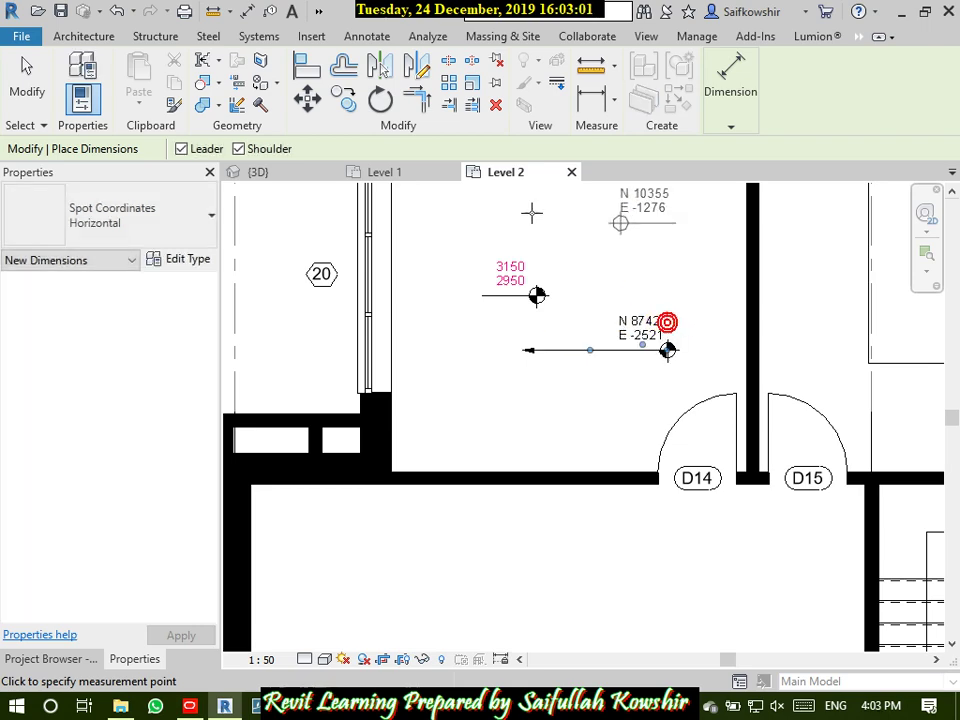
{"action": "left_click", "coordinate": [37, 100]}
{"action": "left_click", "coordinate": [597, 350]}
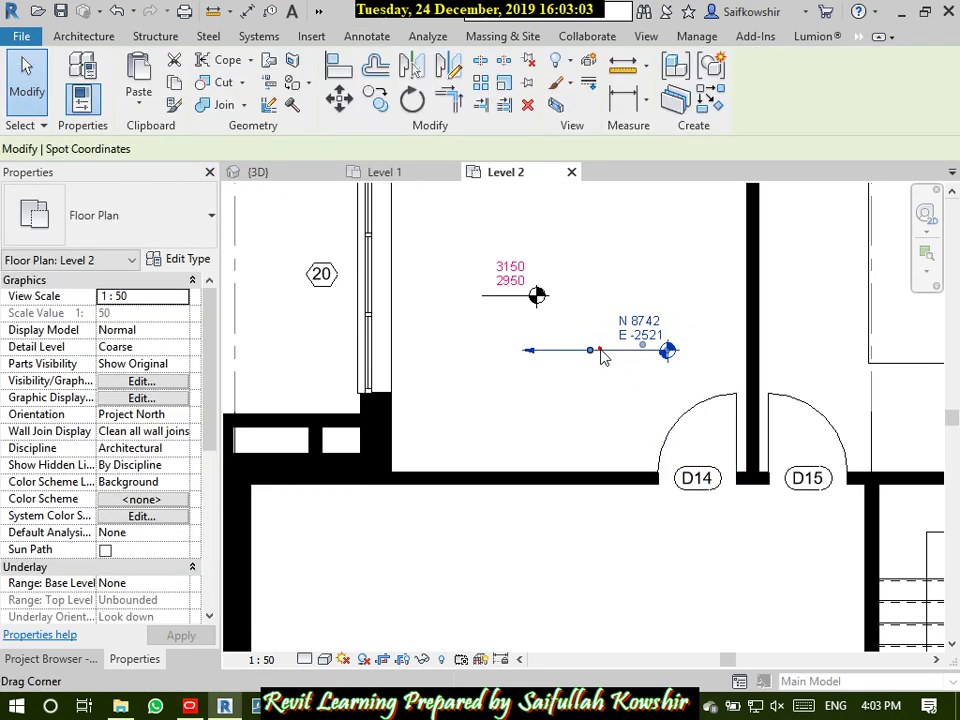
{"action": "left_click", "coordinate": [181, 259]}
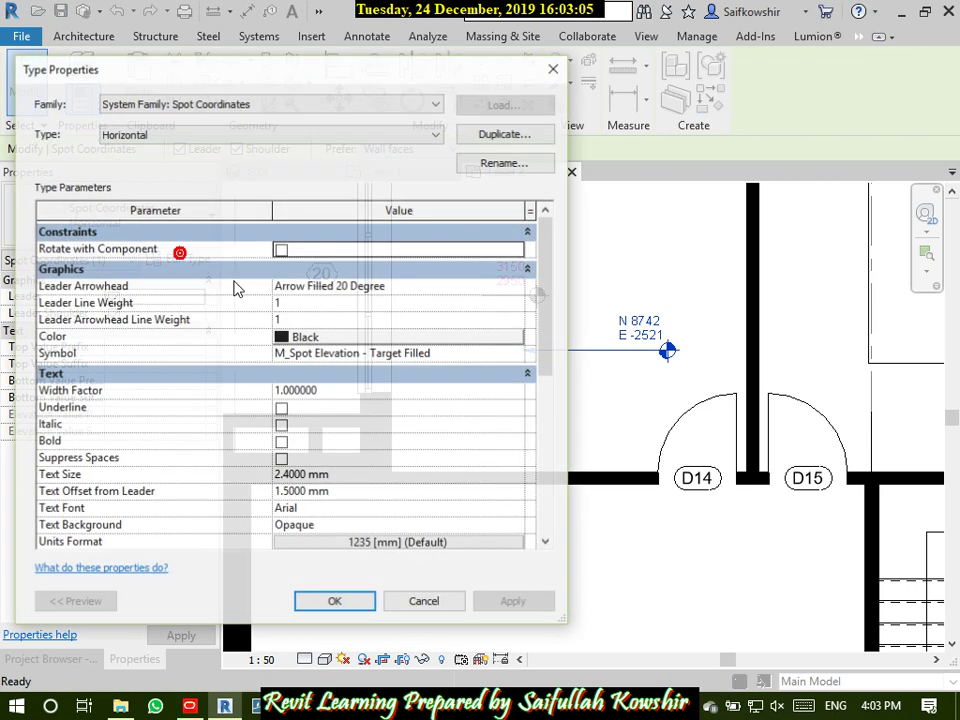
- Try M_Spot Elevation - Exterior Filled as the Horizontal spot coordinate type's symbol, and restore M_Spot Elevation - Target Filled
{"action": "left_click", "coordinate": [470, 354]}
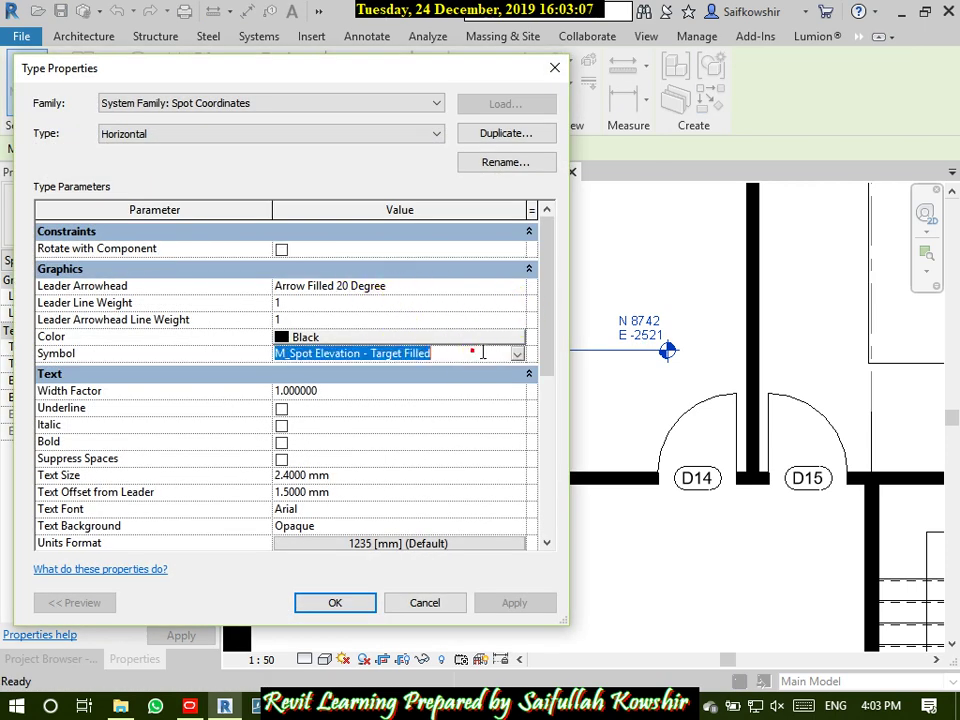
{"action": "left_click", "coordinate": [518, 357]}
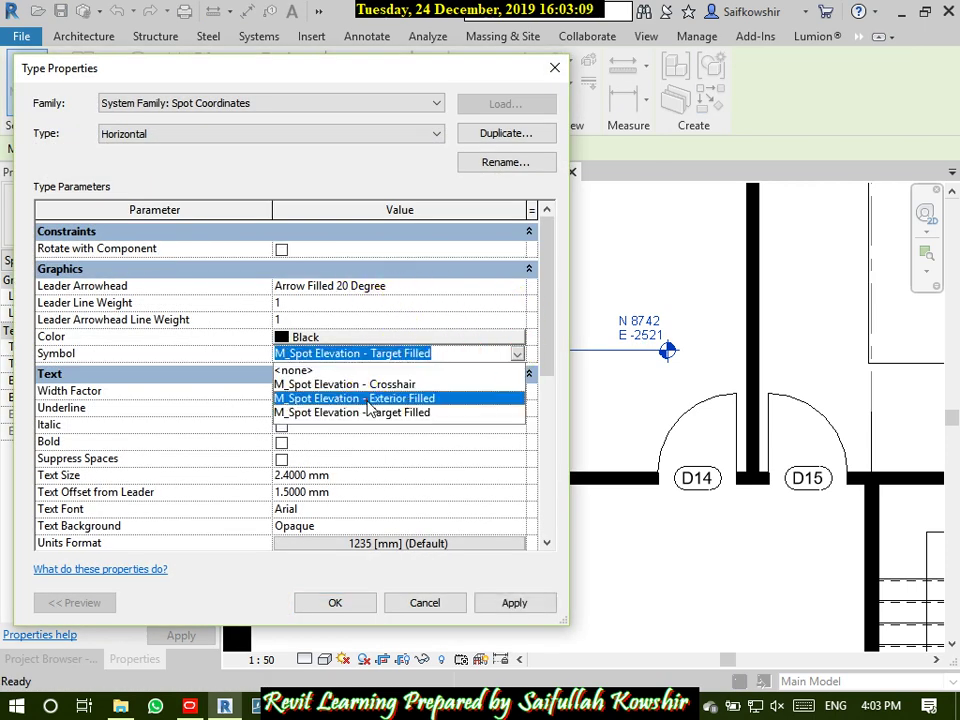
{"action": "left_click", "coordinate": [366, 398]}
{"action": "left_click", "coordinate": [518, 602]}
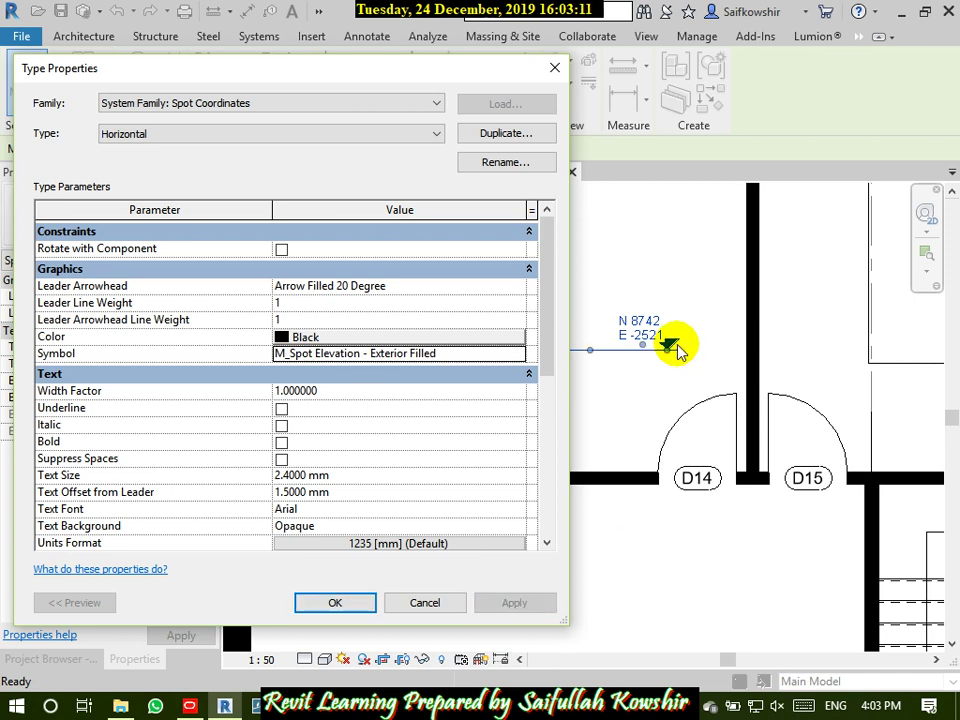
{"action": "left_click", "coordinate": [510, 355]}
{"action": "left_click", "coordinate": [516, 354]}
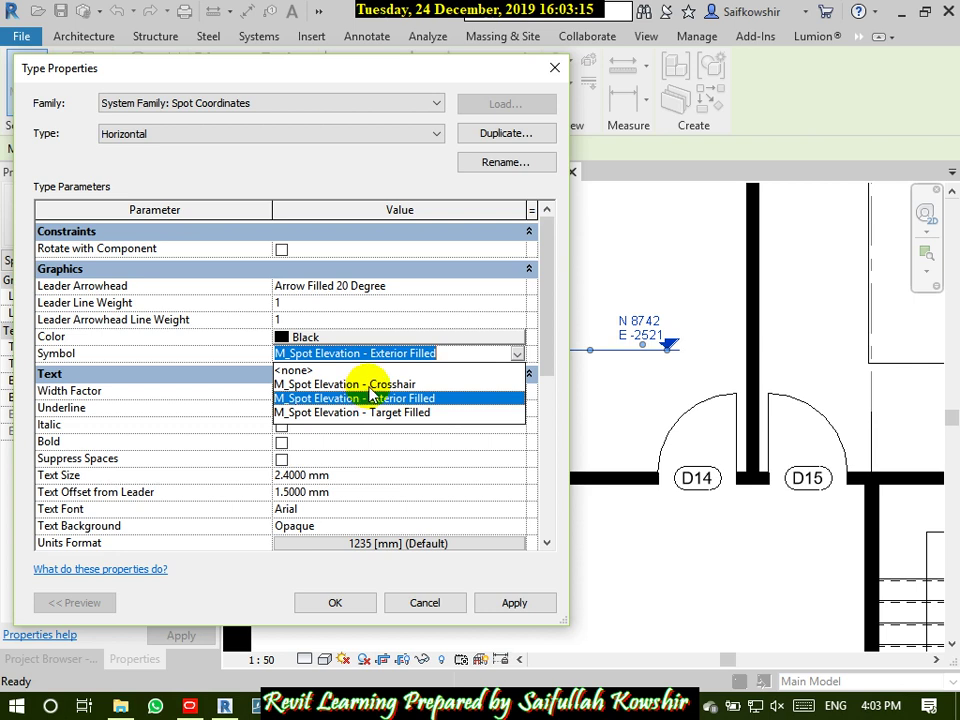
{"action": "left_click", "coordinate": [370, 385]}
{"action": "left_click", "coordinate": [516, 354]}
{"action": "left_click", "coordinate": [410, 412]}
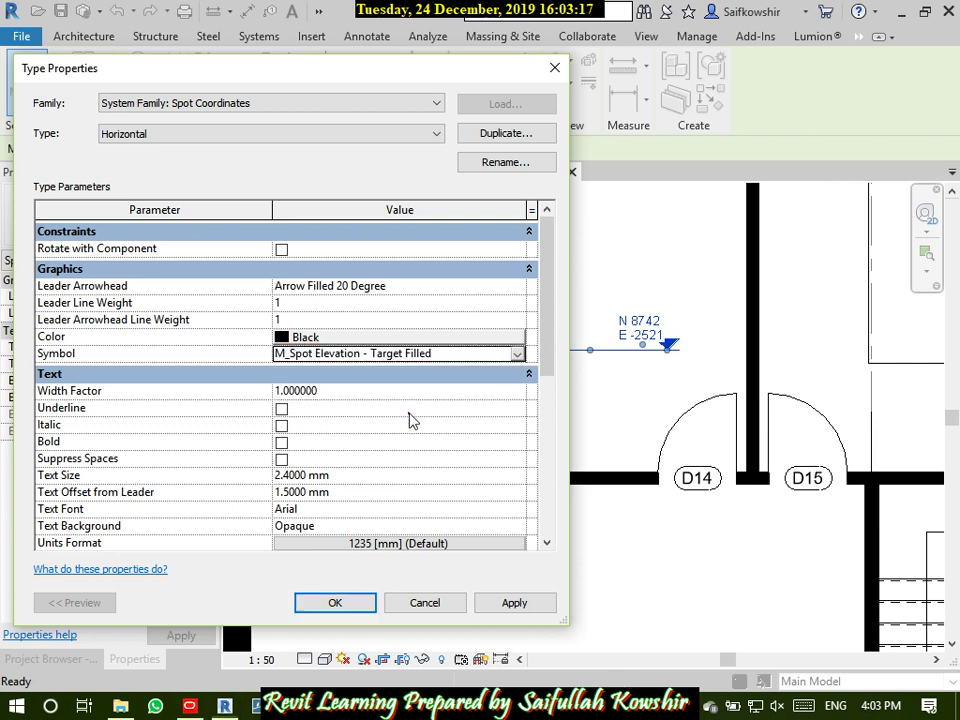
{"action": "left_click", "coordinate": [514, 603]}
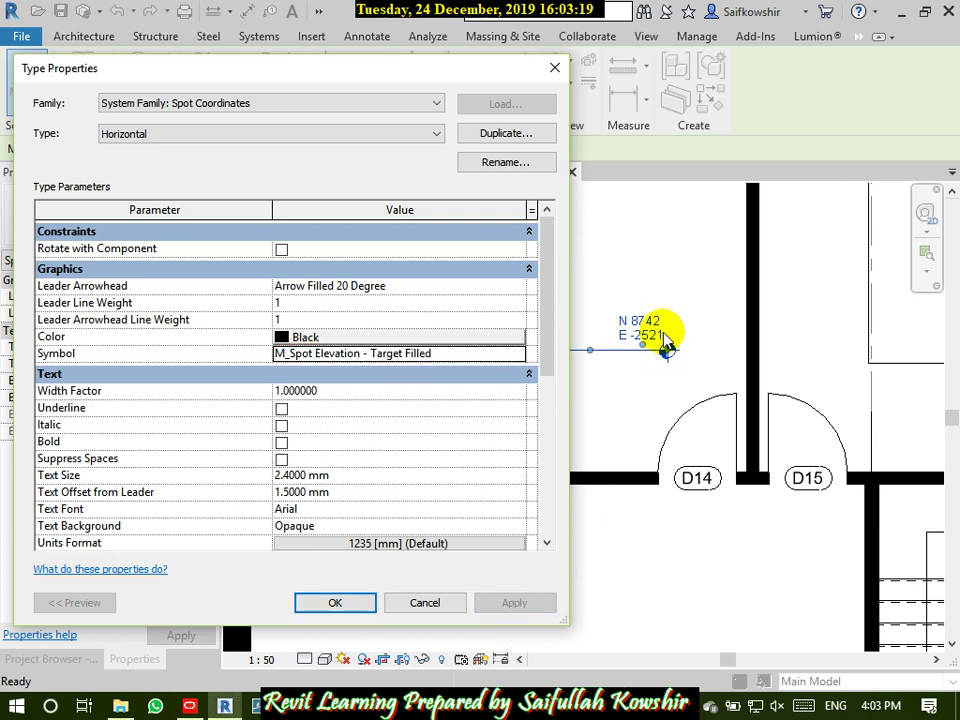
- Set the colour of the Horizontal spot coordinate type to Red
{"action": "left_click", "coordinate": [341, 336]}
{"action": "left_click", "coordinate": [96, 233]}
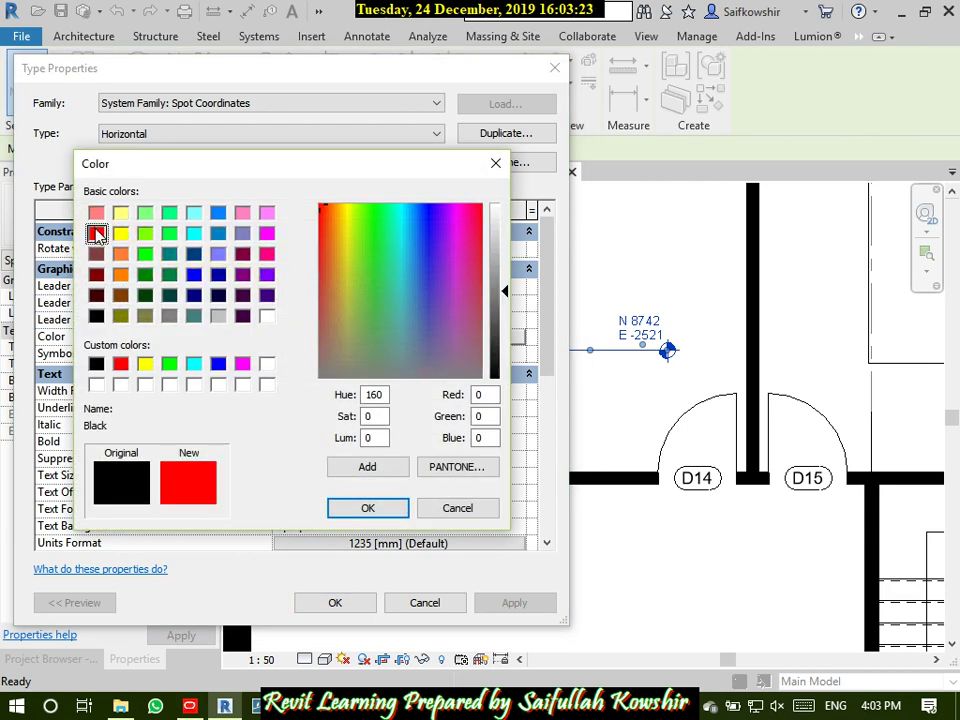
{"action": "left_click", "coordinate": [367, 508]}
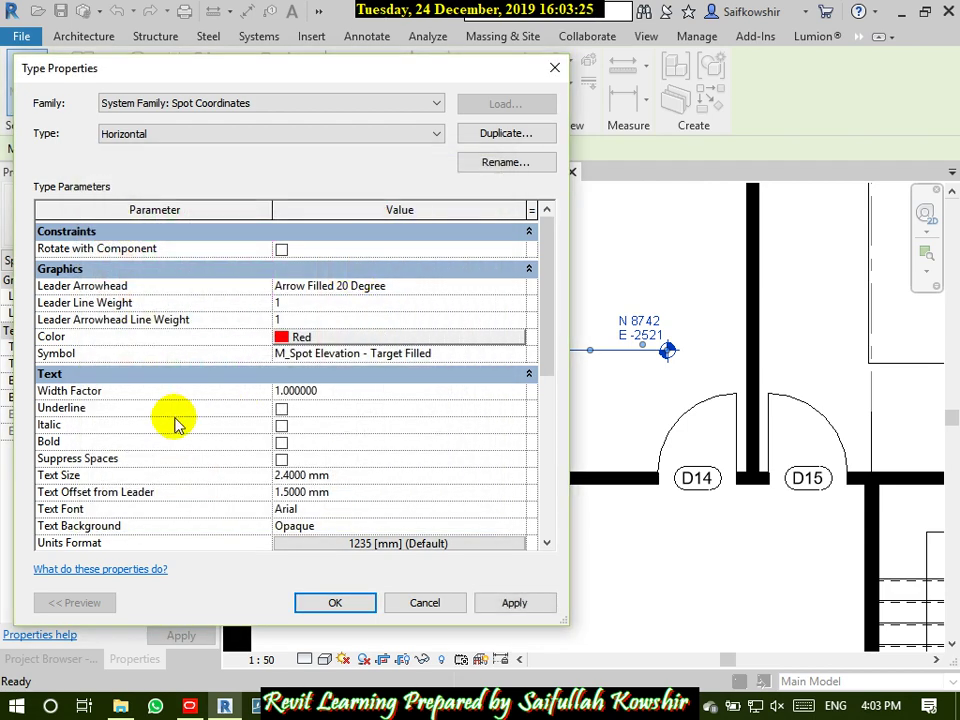
- Enable Include Elevation for the Horizontal spot coordinate type and accept the type changes
{"action": "scroll", "coordinate": [385, 450], "scroll_direction": "down", "scroll_amount": 5}
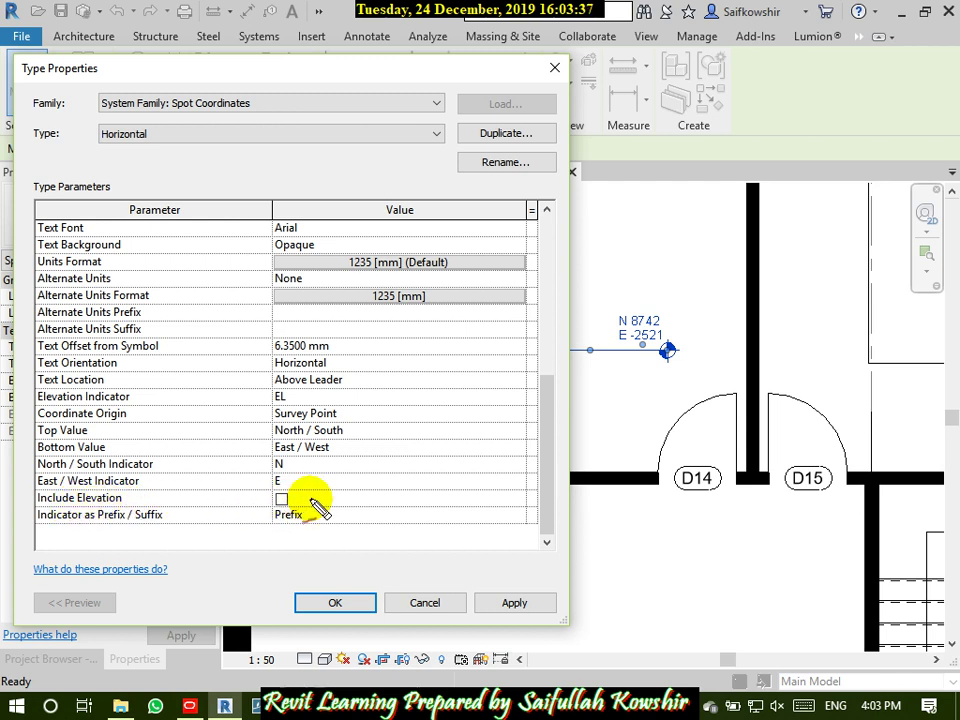
{"action": "left_click_drag", "start_coordinate": [312, 498], "coordinate": [357, 478]}
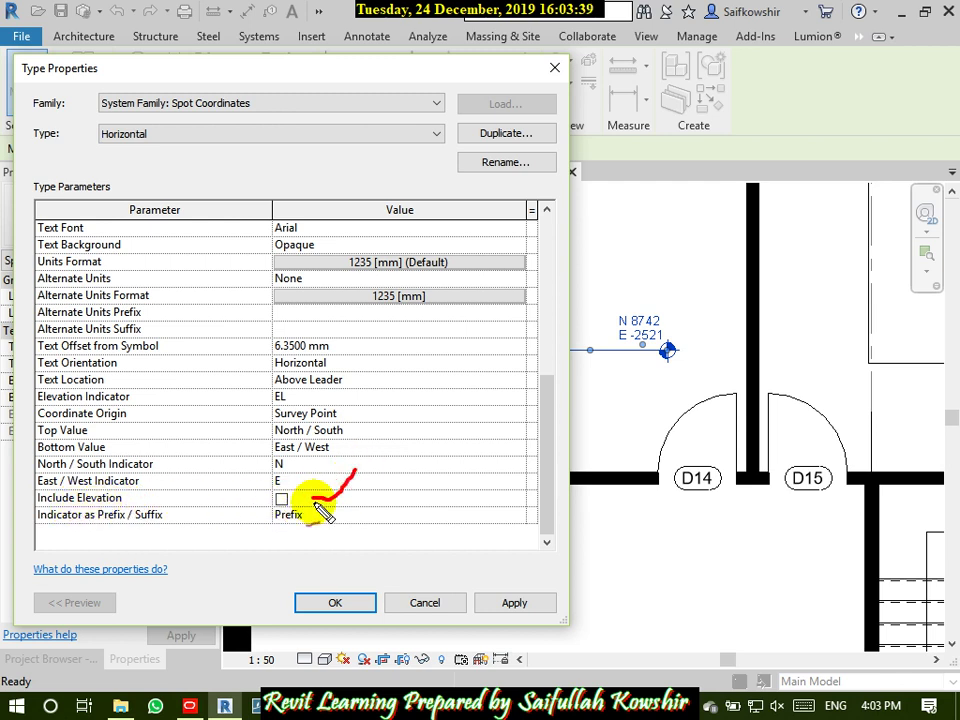
{"action": "left_click", "coordinate": [281, 498]}
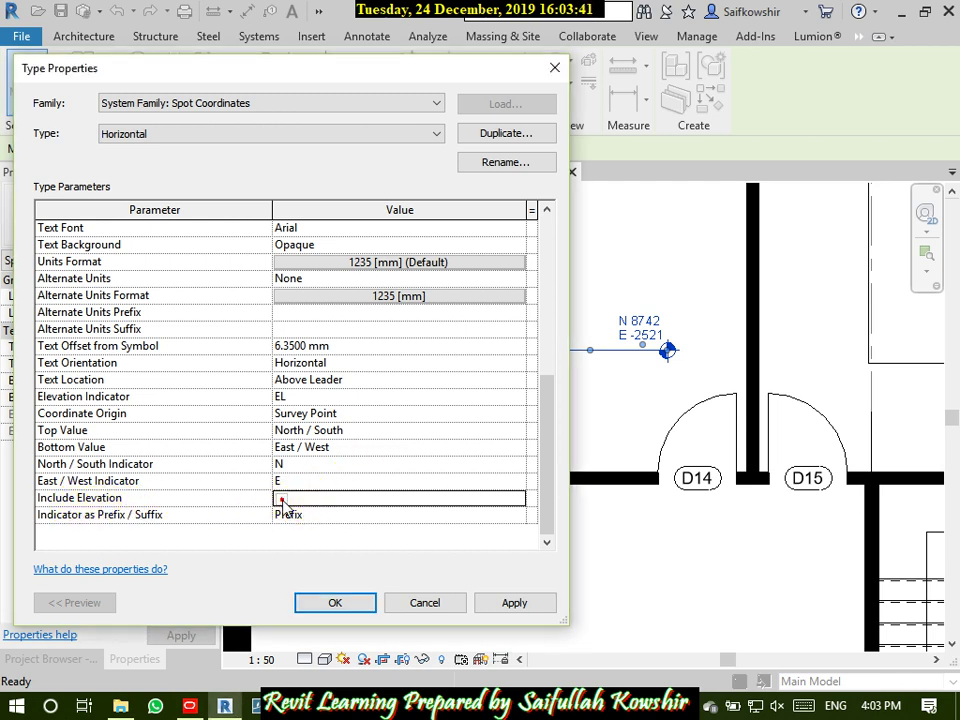
{"action": "left_click", "coordinate": [516, 603]}
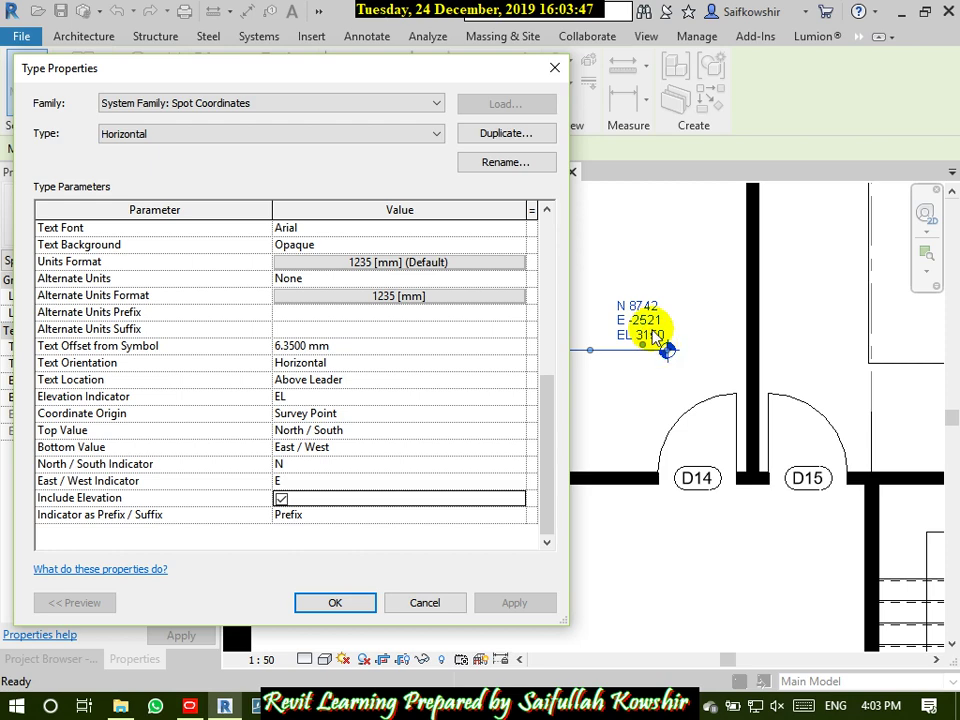
{"action": "left_click", "coordinate": [361, 604]}
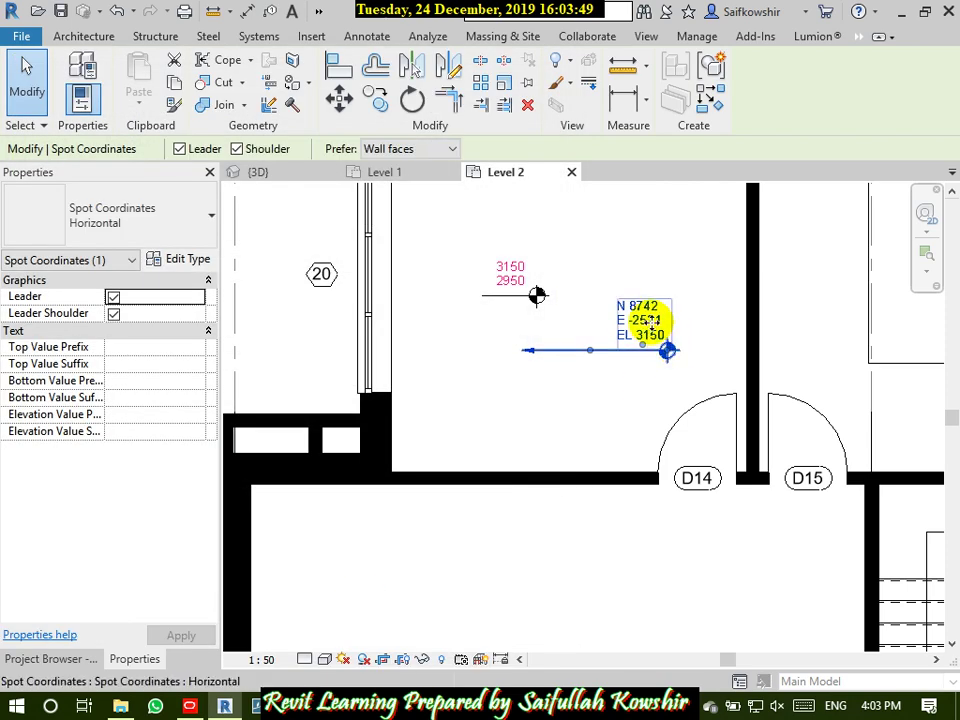
{"action": "scroll", "coordinate": [645, 305], "scroll_direction": "up", "scroll_amount": 3}
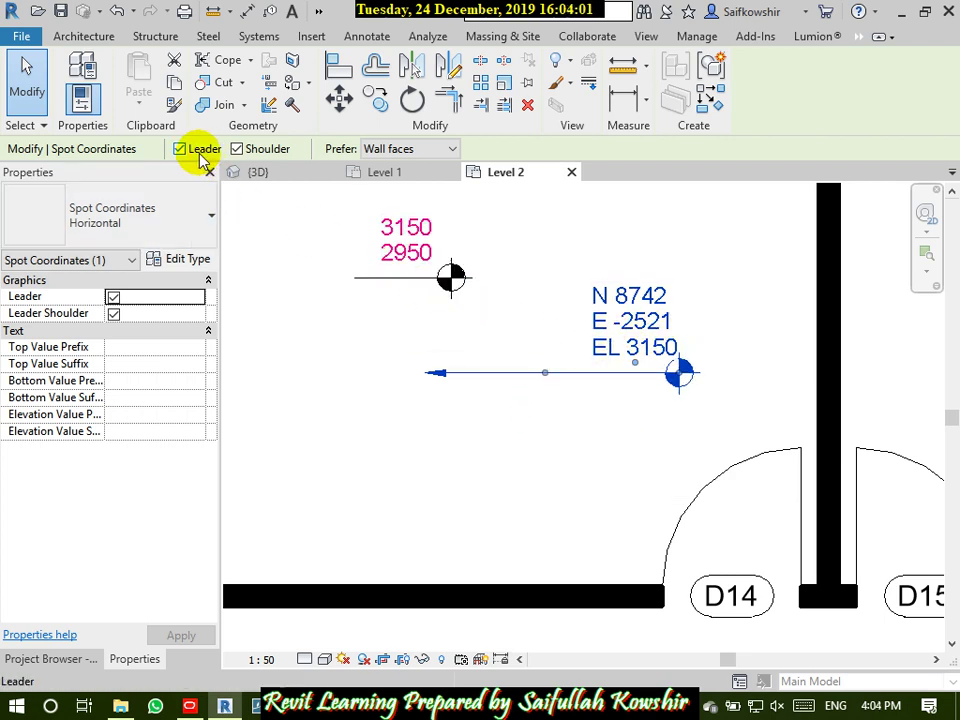
- Examine the Horizontal spot coordinate's red text, leader and included elevation in the room beside door D14
{"action": "scroll", "coordinate": [680, 385], "scroll_direction": "down", "scroll_amount": 1}
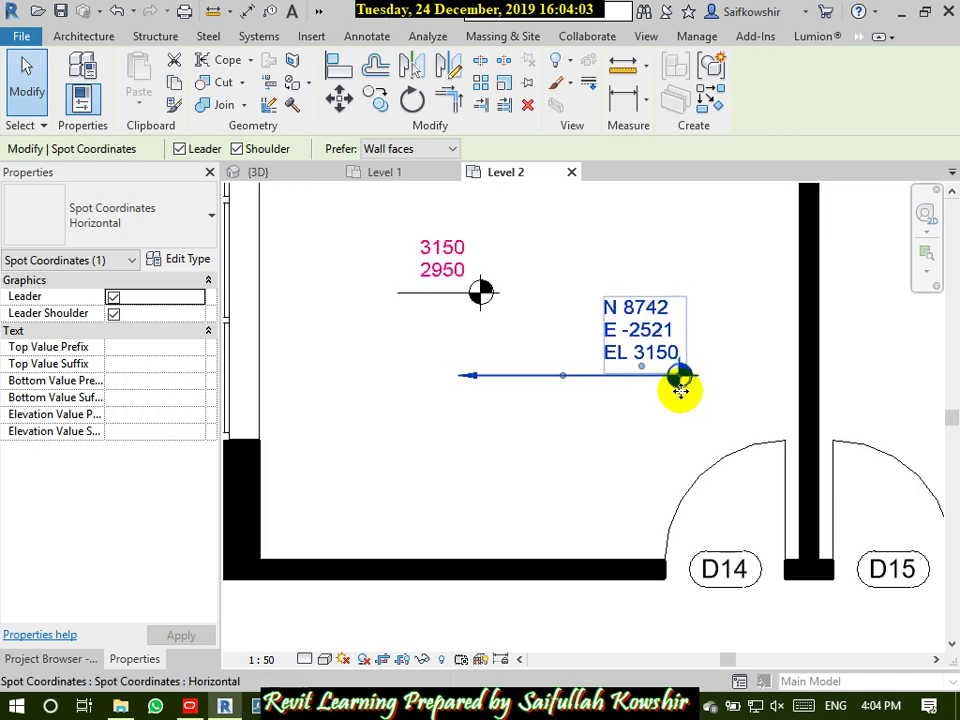
{"action": "scroll", "coordinate": [660, 398], "scroll_direction": "down", "scroll_amount": 1}
{"action": "scroll", "coordinate": [639, 403], "scroll_direction": "up", "scroll_amount": 2}
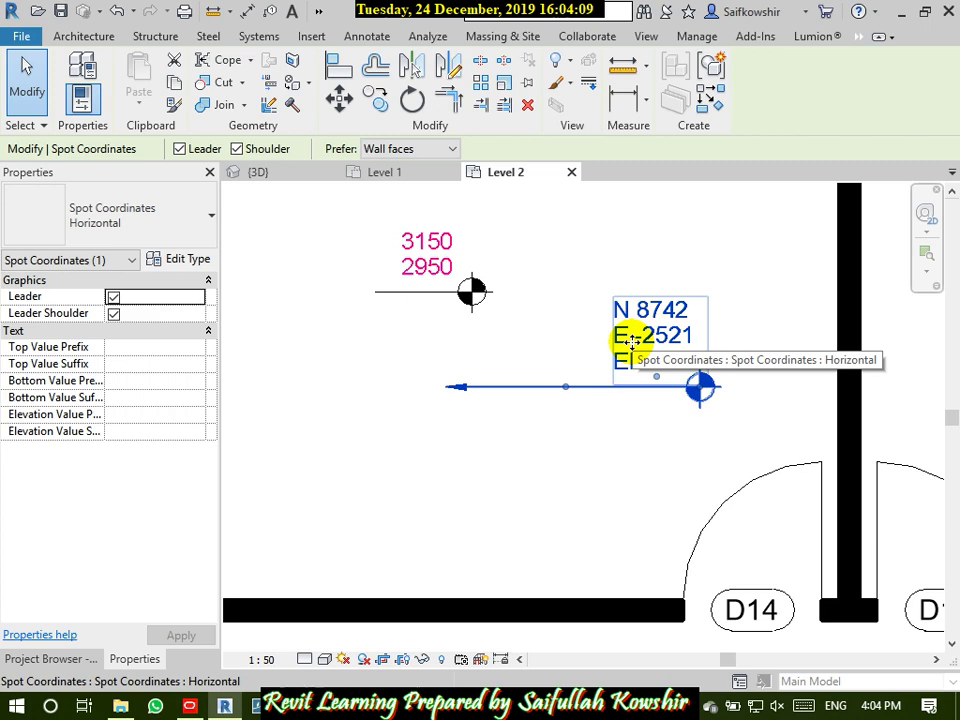
{"action": "left_click", "coordinate": [570, 459]}
{"action": "scroll", "coordinate": [621, 392], "scroll_direction": "down", "scroll_amount": 2}
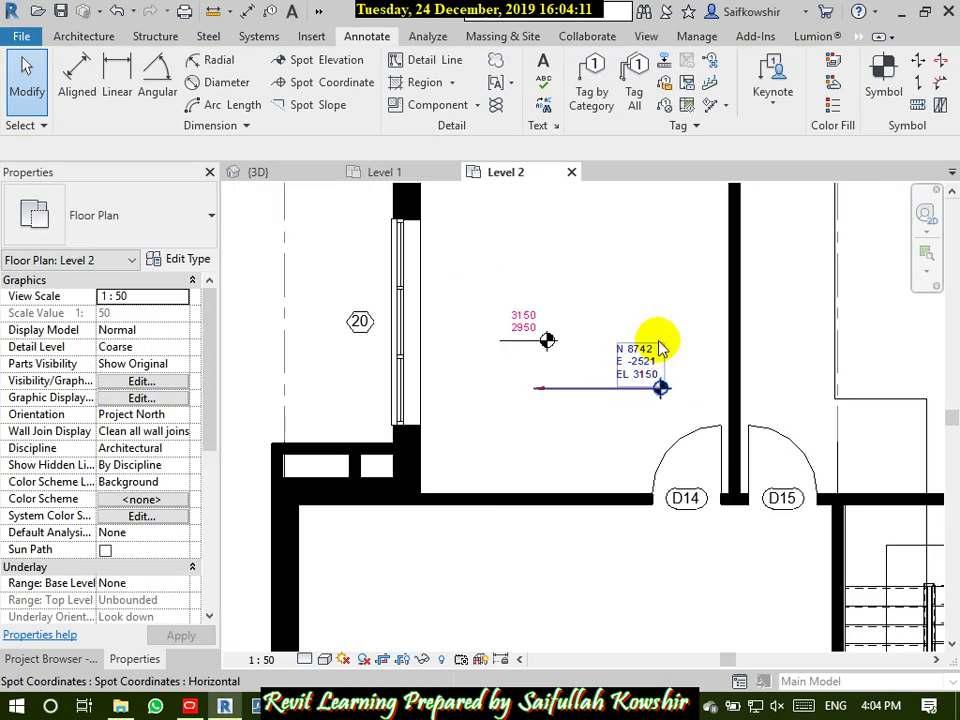
{"action": "middle_click_drag", "start_coordinate": [660, 347], "coordinate": [624, 343]}
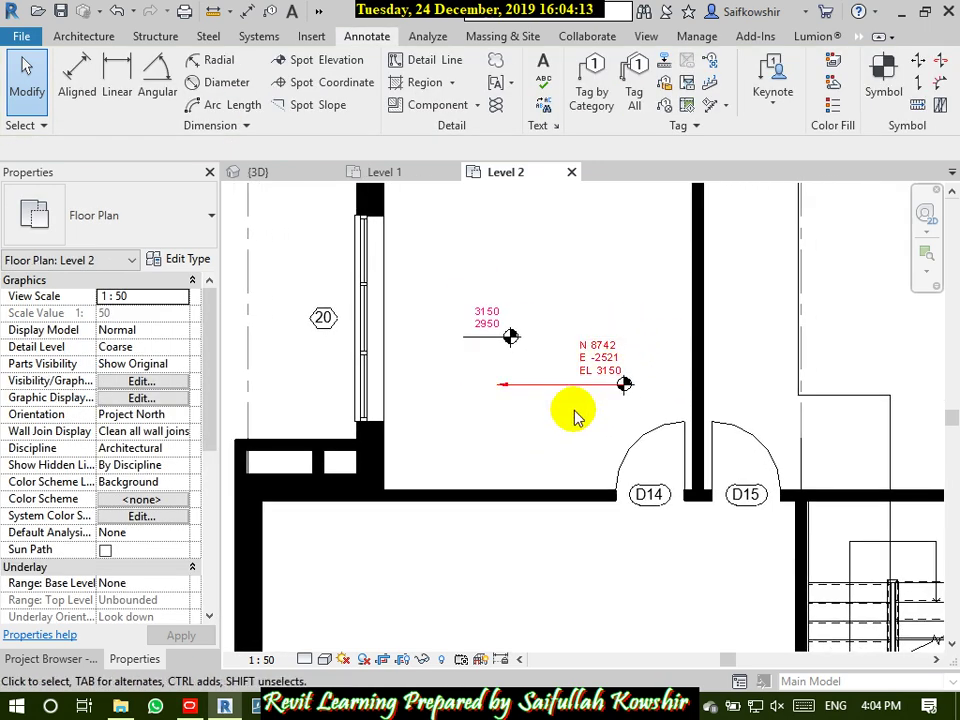
{"action": "scroll", "coordinate": [549, 332], "scroll_direction": "down", "scroll_amount": 2}
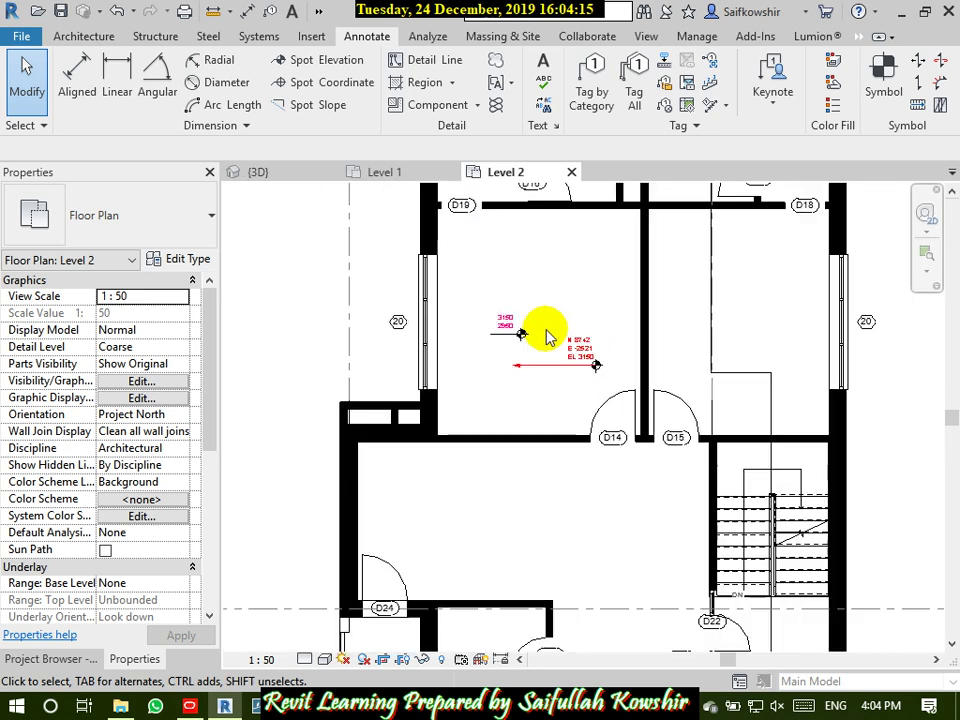
{"action": "middle_click_drag", "start_coordinate": [624, 294], "coordinate": [588, 292]}
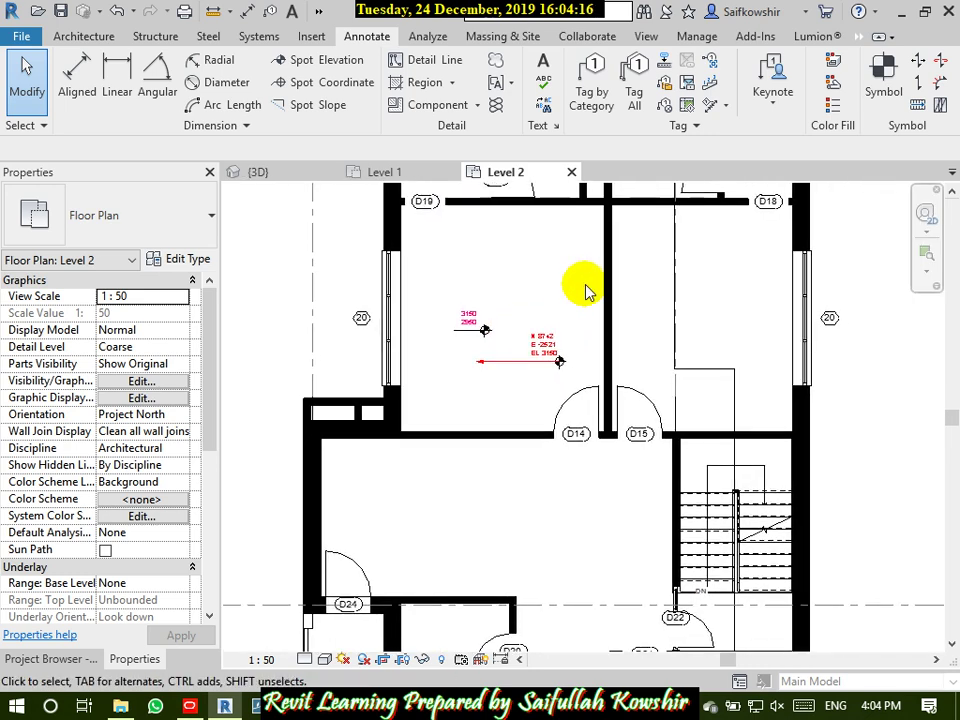
{"action": "left_click", "coordinate": [335, 83]}
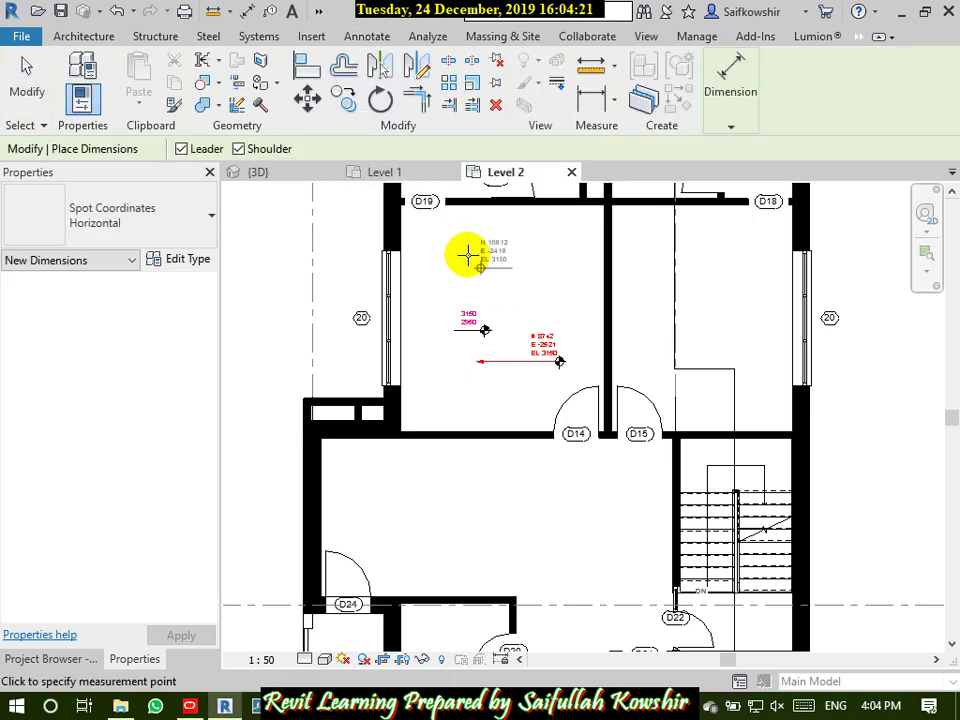
{"action": "left_click", "coordinate": [28, 82]}
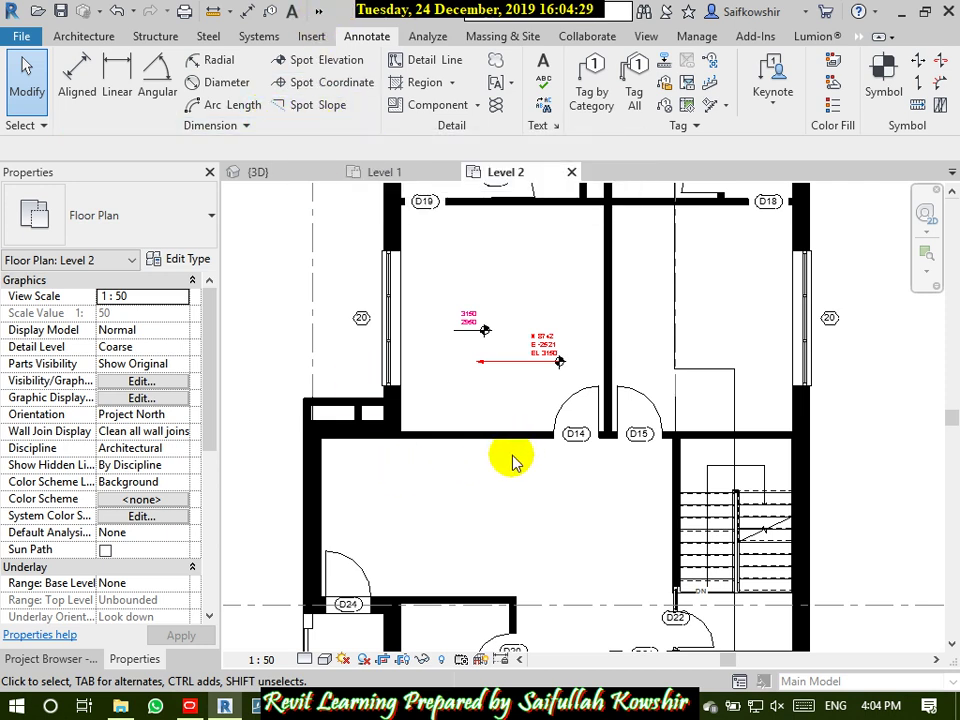
{"action": "scroll", "coordinate": [497, 470], "scroll_direction": "down", "scroll_amount": 1}
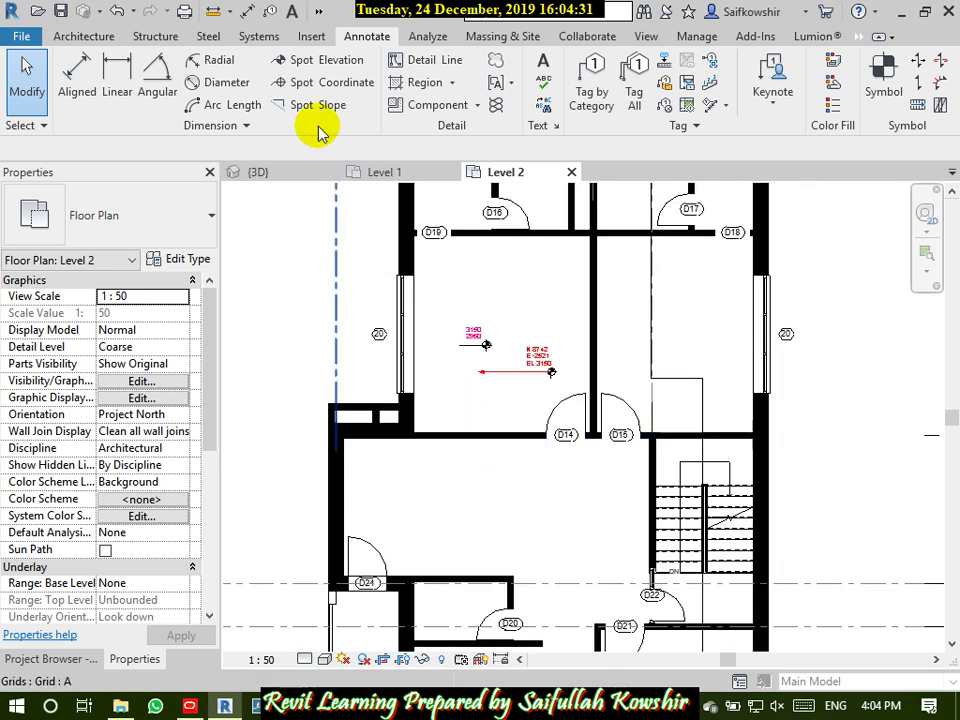
{"action": "left_click", "coordinate": [318, 104]}
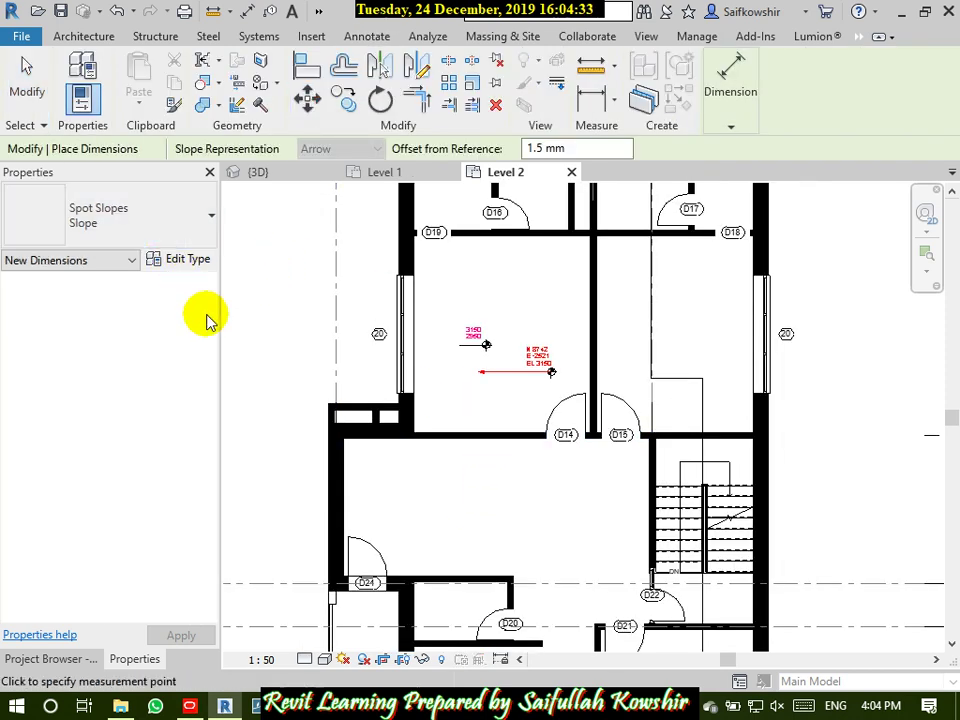
{"action": "left_click", "coordinate": [30, 92]}
- Open the Level 1 floor plan
{"action": "scroll", "coordinate": [579, 446], "scroll_direction": "down", "scroll_amount": 4}
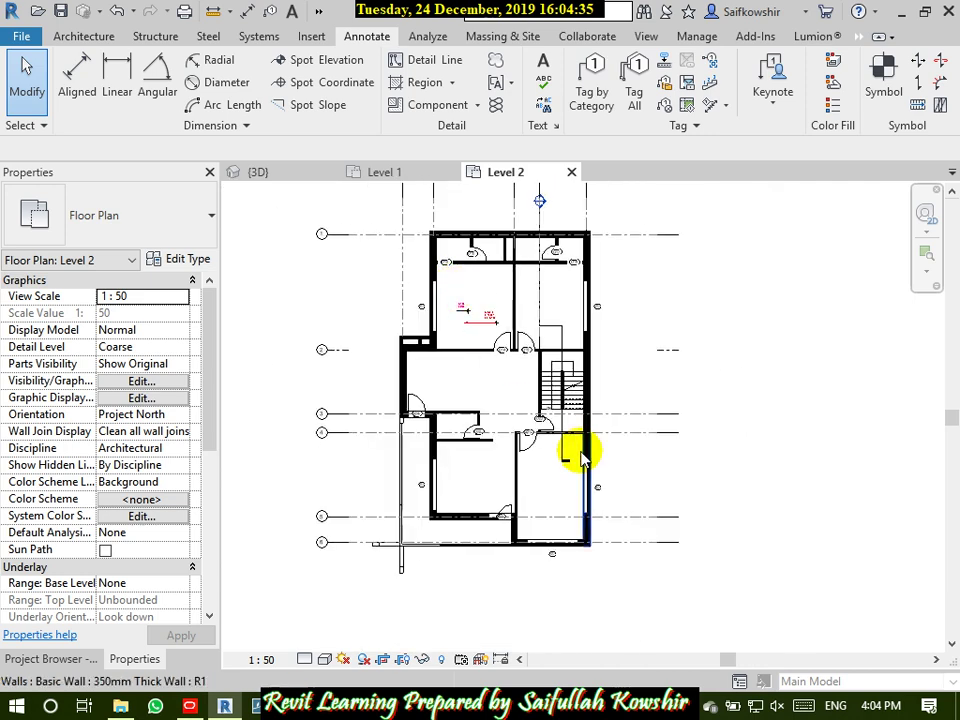
{"action": "left_click", "coordinate": [90, 661]}
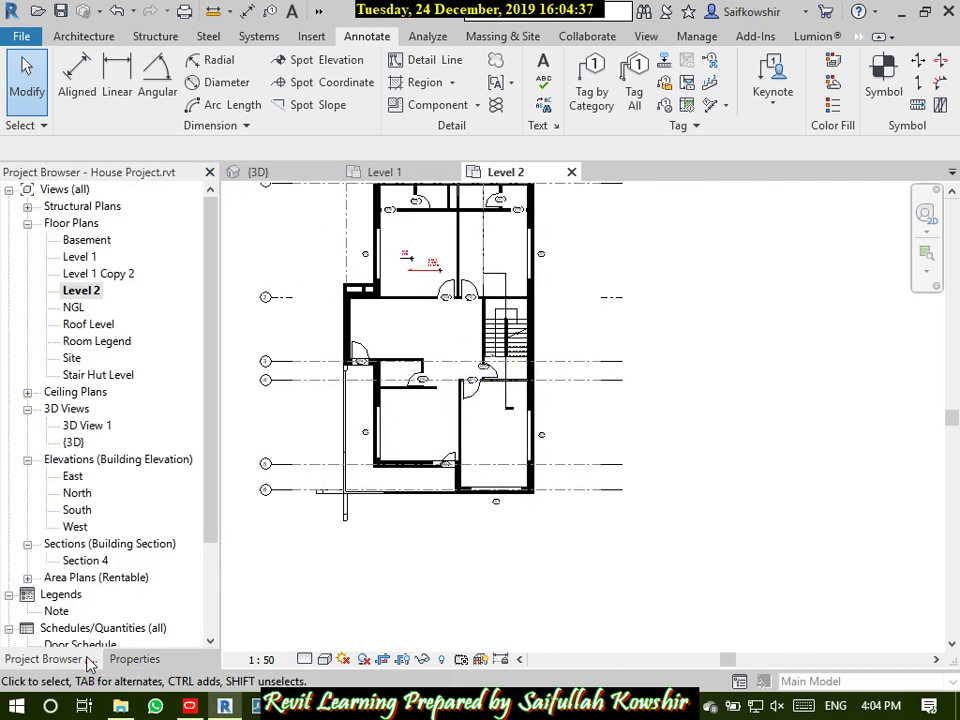
{"action": "double_click", "coordinate": [80, 256]}
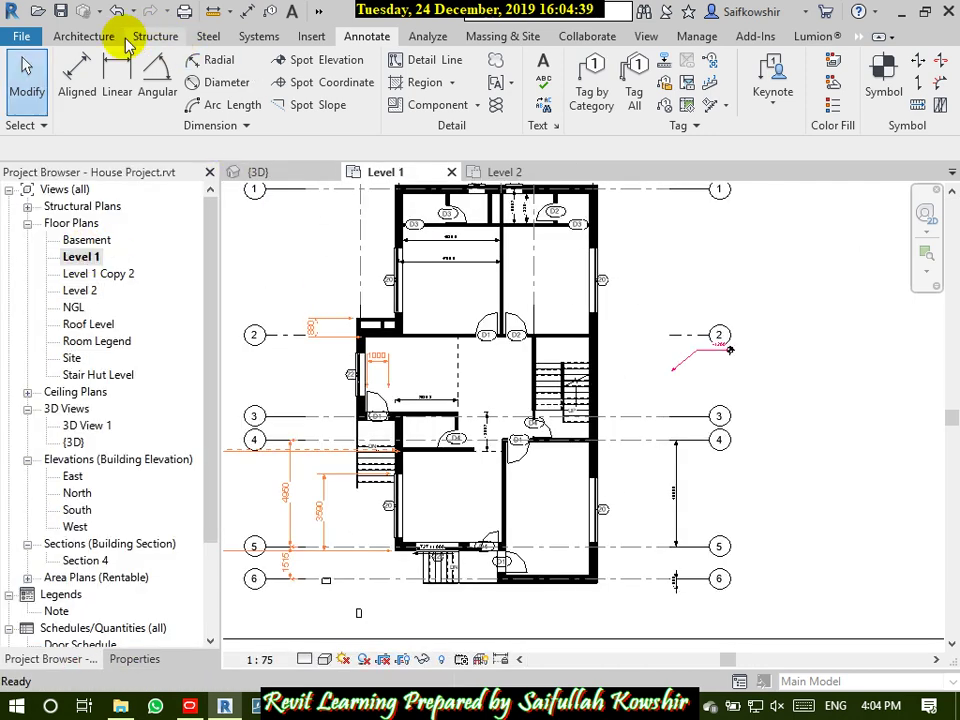
- Create a straight ramp about 12000 mm long outside the building, running north beside the grid bubbles from grid 6 to grid 2
{"action": "left_click", "coordinate": [88, 37]}
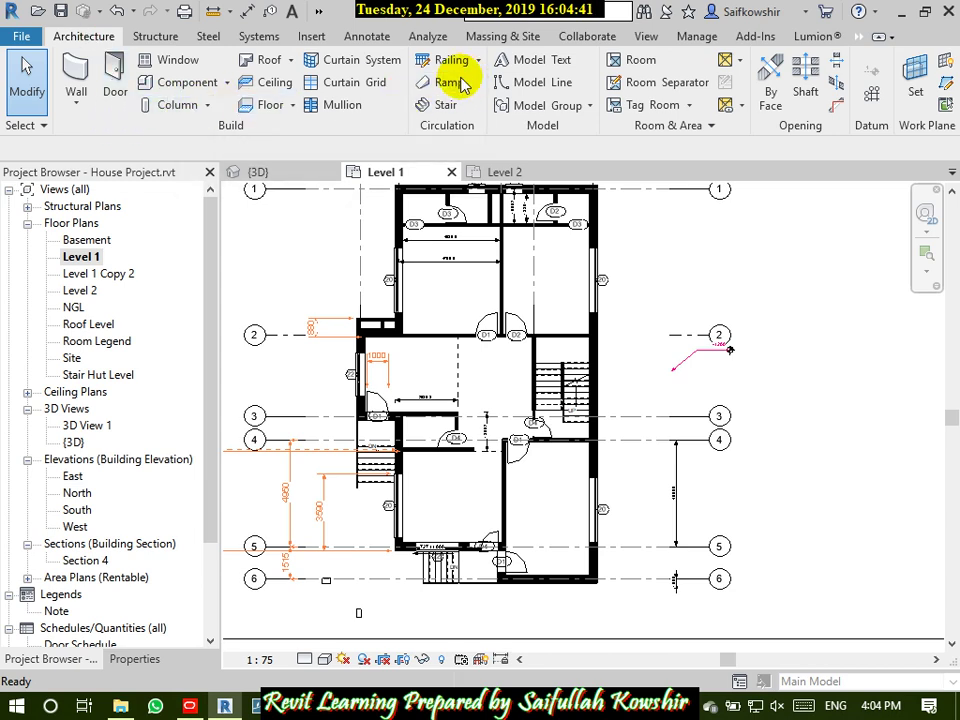
{"action": "left_click", "coordinate": [447, 86]}
{"action": "left_click", "coordinate": [128, 657]}
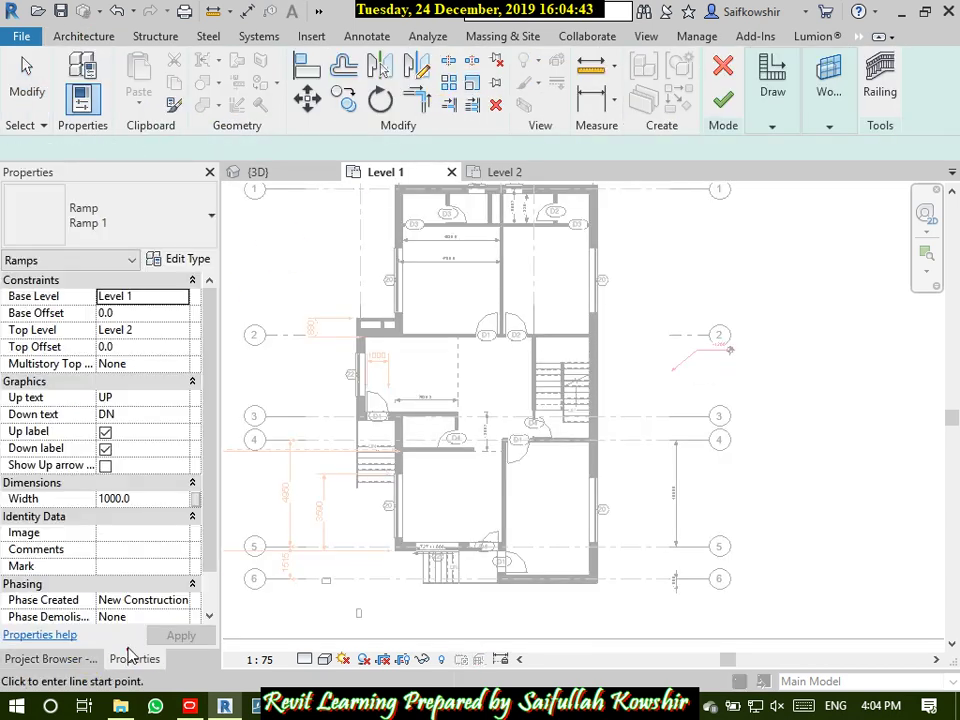
{"action": "scroll", "coordinate": [671, 500], "scroll_direction": "down", "scroll_amount": 3}
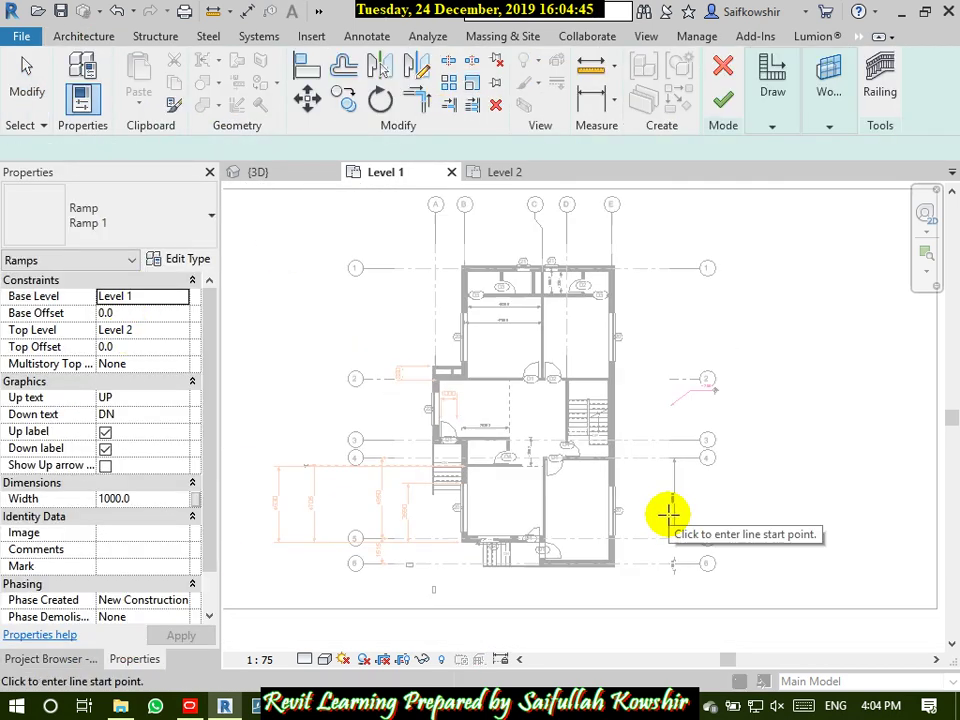
{"action": "left_click", "coordinate": [740, 566]}
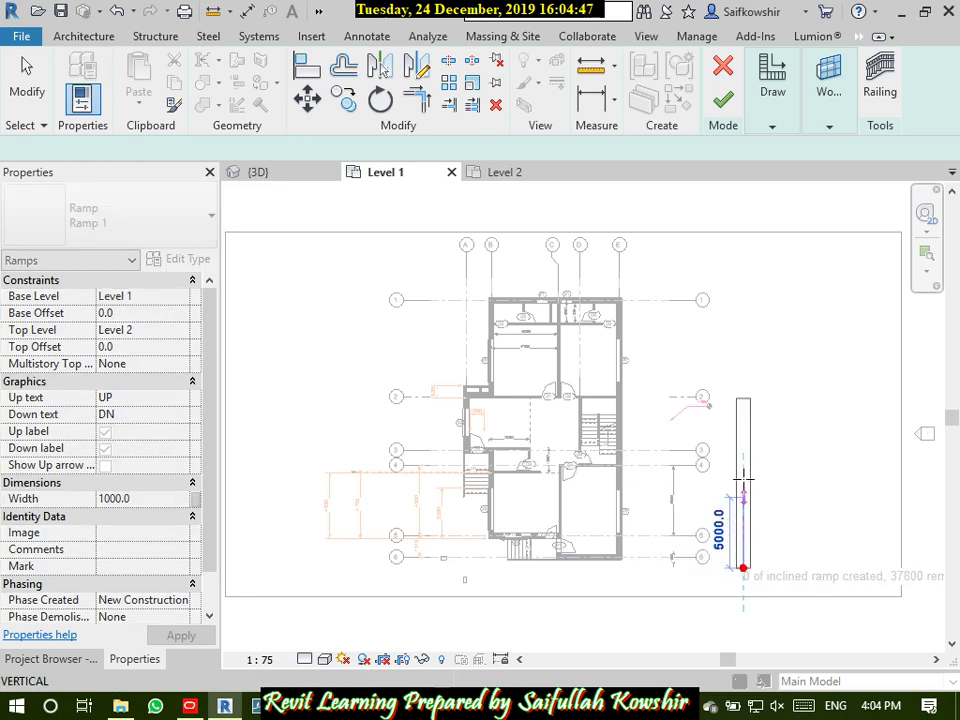
{"action": "left_click", "coordinate": [740, 346]}
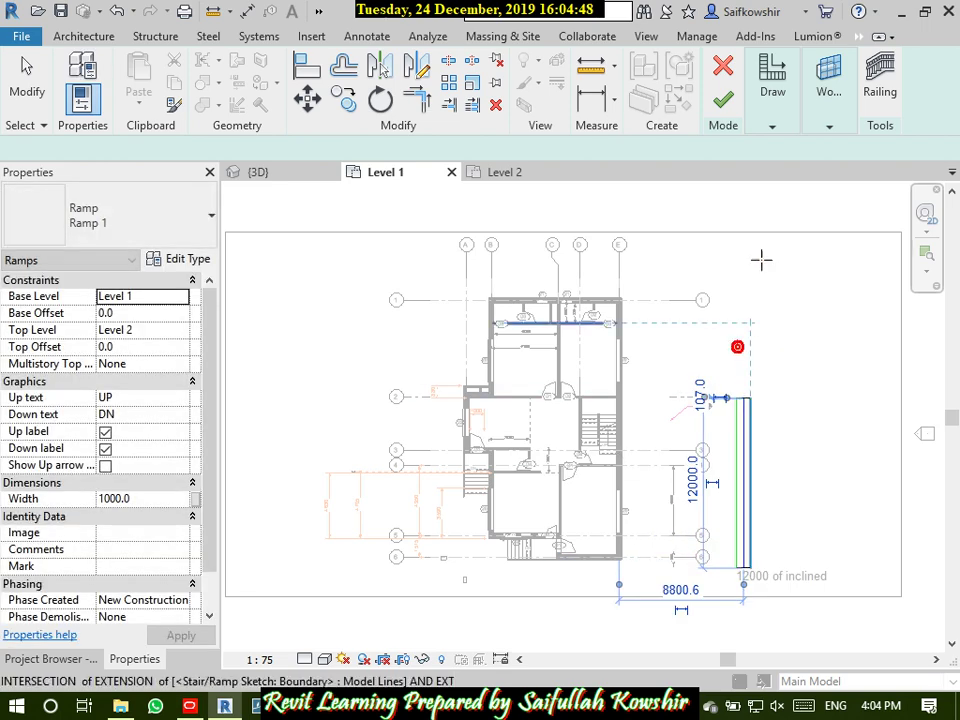
{"action": "left_click", "coordinate": [726, 101]}
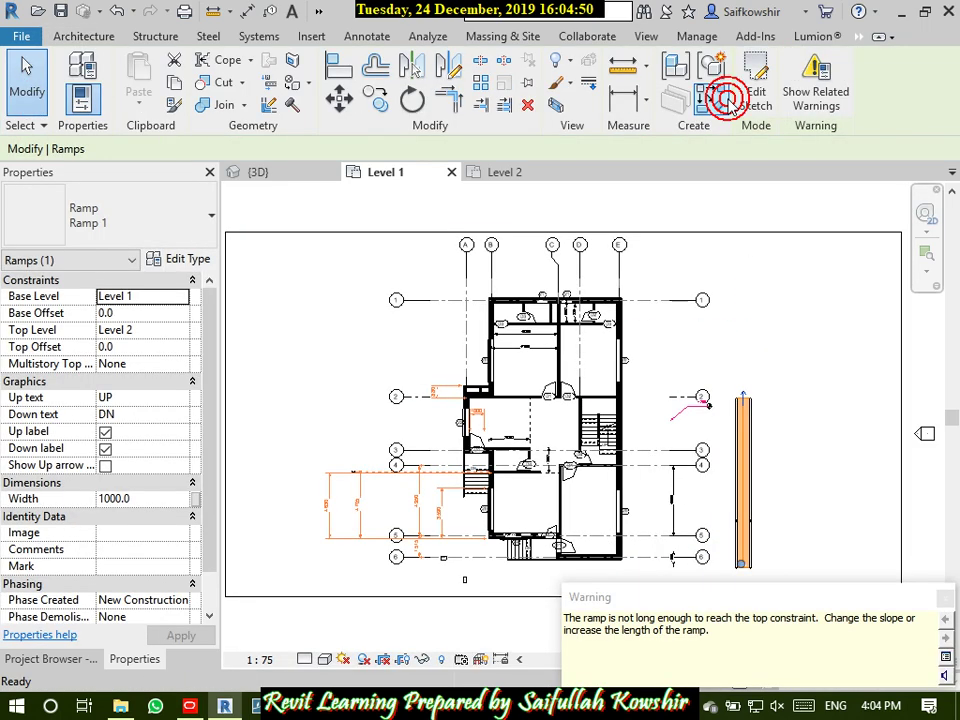
{"action": "left_click", "coordinate": [944, 599]}
{"action": "scroll", "coordinate": [804, 416], "scroll_direction": "up", "scroll_amount": 4}
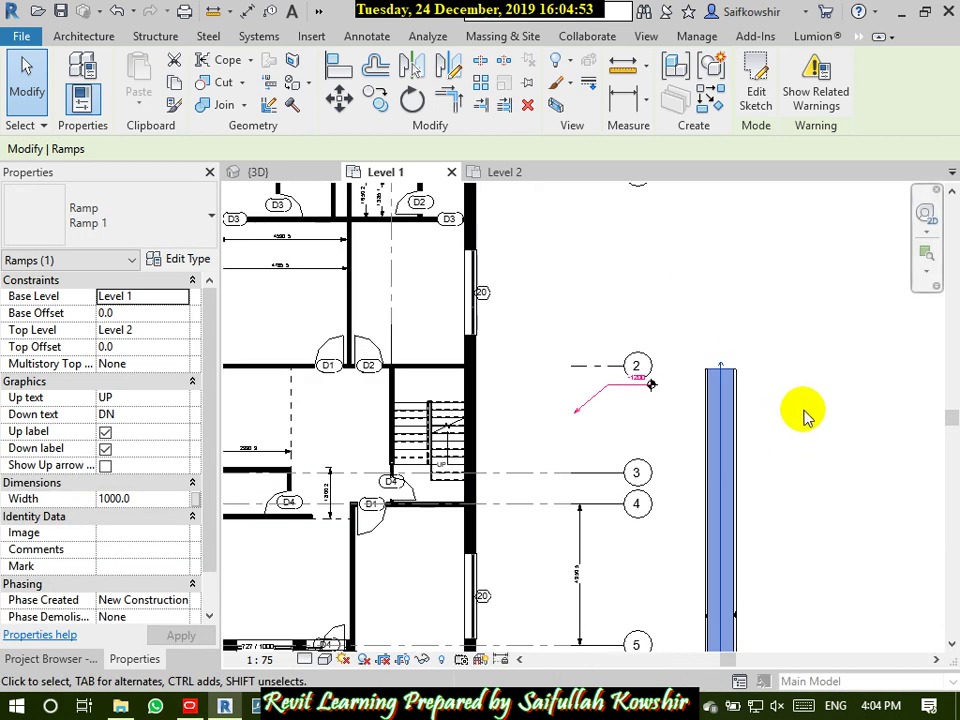
{"action": "left_click", "coordinate": [803, 411]}
- Try to place a spot slope on the ramp's left railing near its upper end
{"action": "middle_click_drag", "start_coordinate": [828, 419], "coordinate": [605, 399]}
{"action": "scroll", "coordinate": [529, 399], "scroll_direction": "up", "scroll_amount": 3}
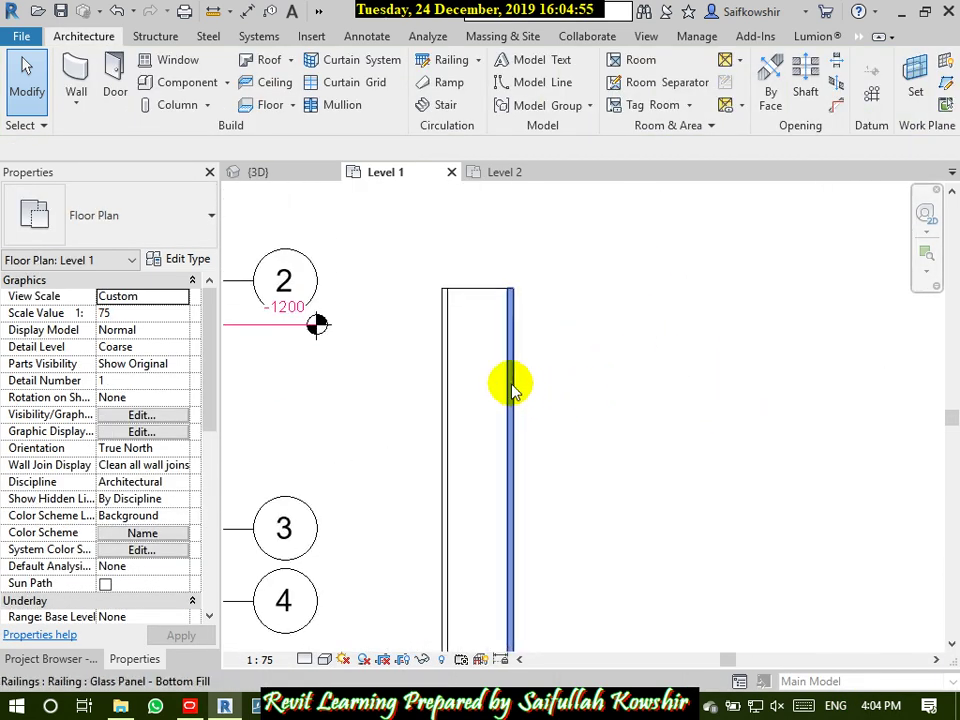
{"action": "middle_click_drag", "start_coordinate": [508, 381], "coordinate": [524, 375]}
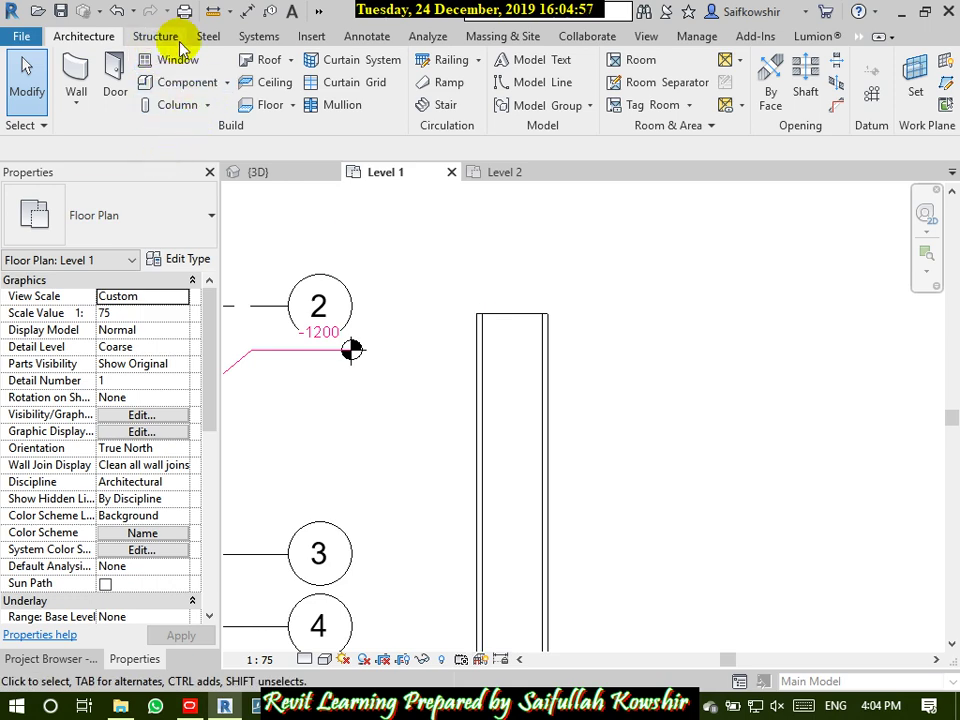
{"action": "left_click", "coordinate": [365, 37]}
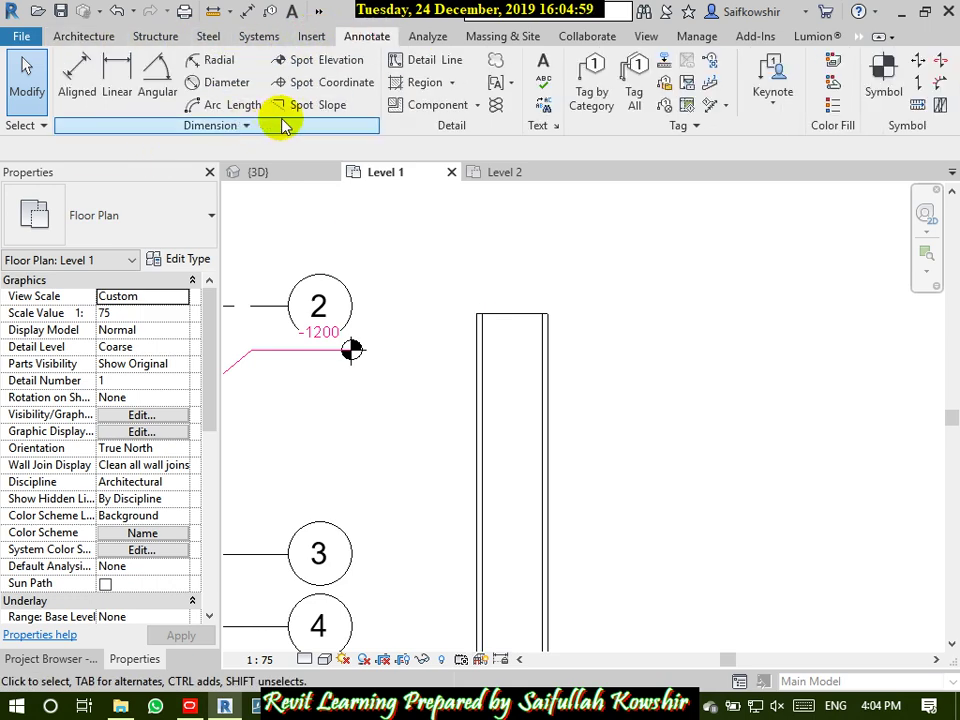
{"action": "left_click", "coordinate": [313, 104]}
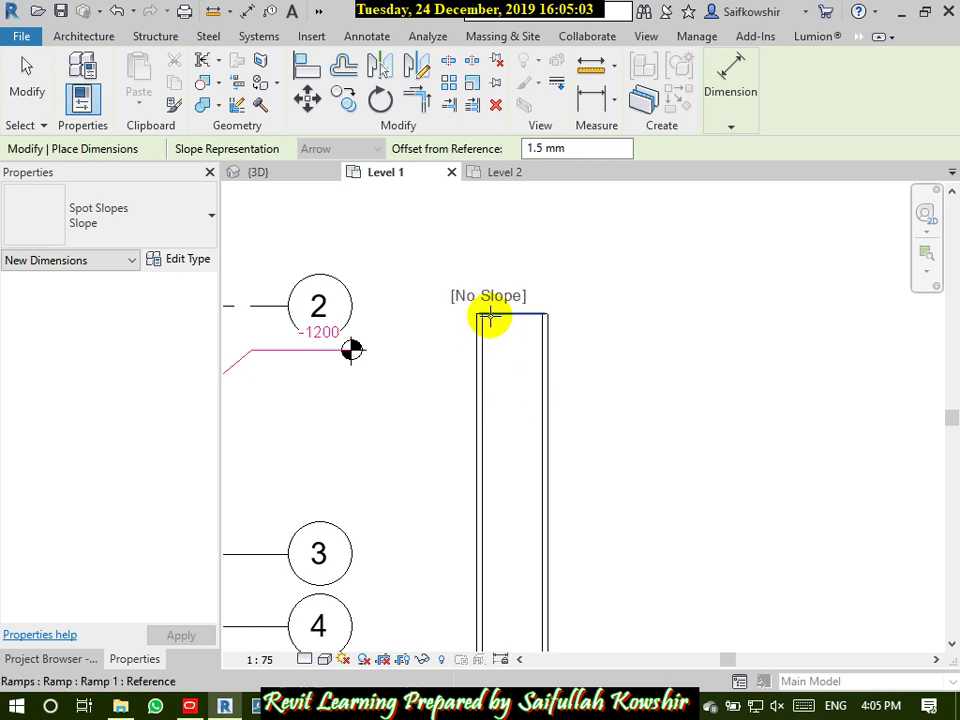
{"action": "scroll", "coordinate": [490, 318], "scroll_direction": "up", "scroll_amount": 2}
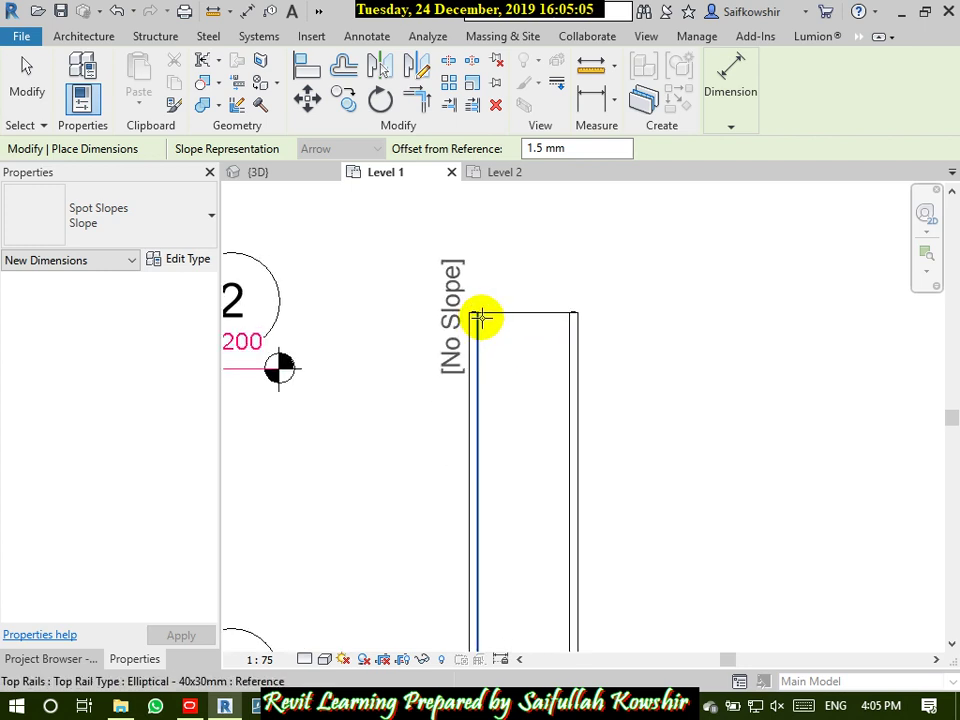
{"action": "left_click", "coordinate": [478, 335]}
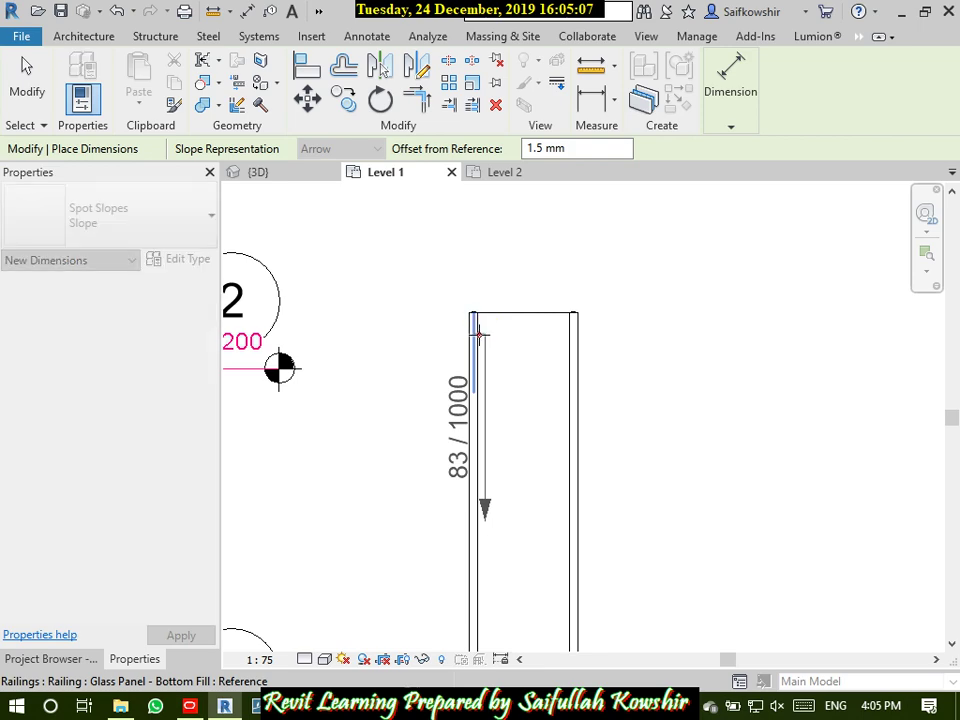
{"action": "left_click", "coordinate": [24, 72]}
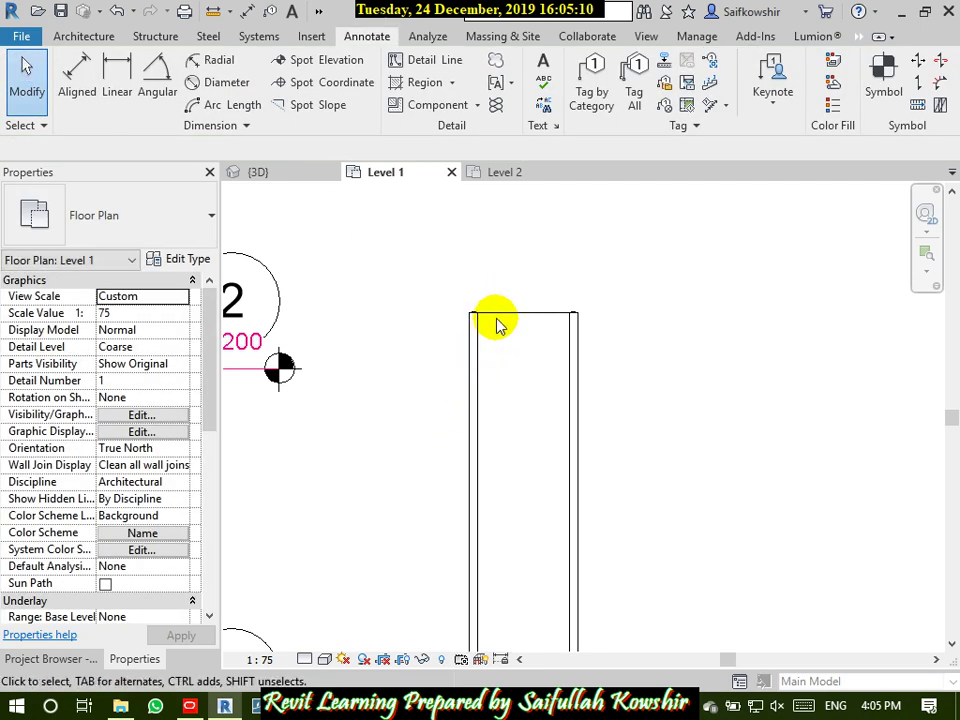
{"action": "left_click", "coordinate": [288, 106]}
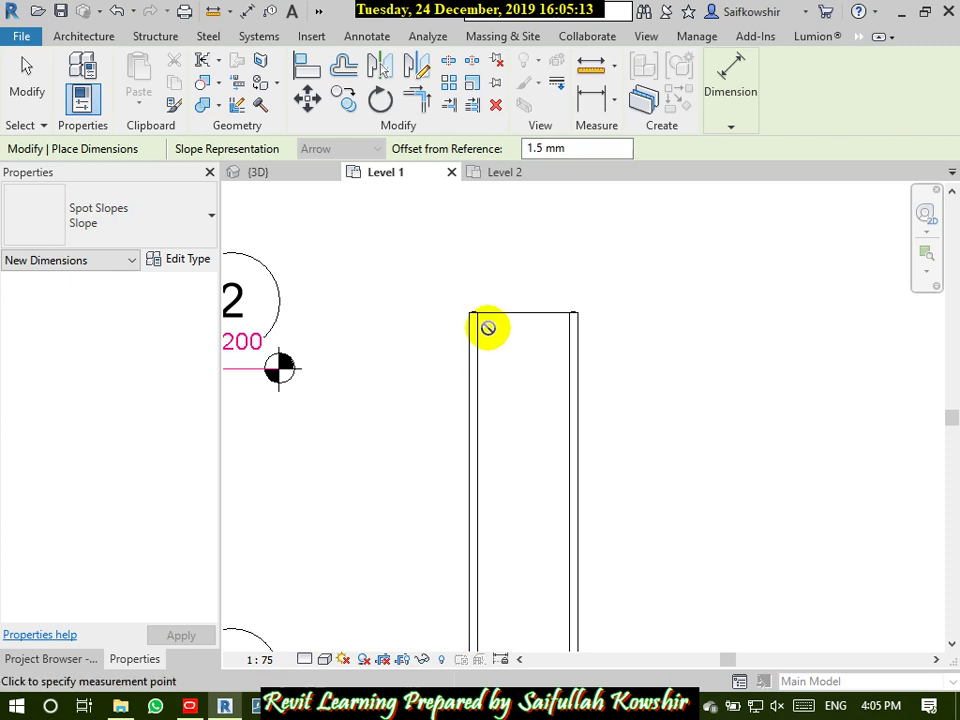
{"action": "scroll", "coordinate": [484, 320], "scroll_direction": "up", "scroll_amount": 3}
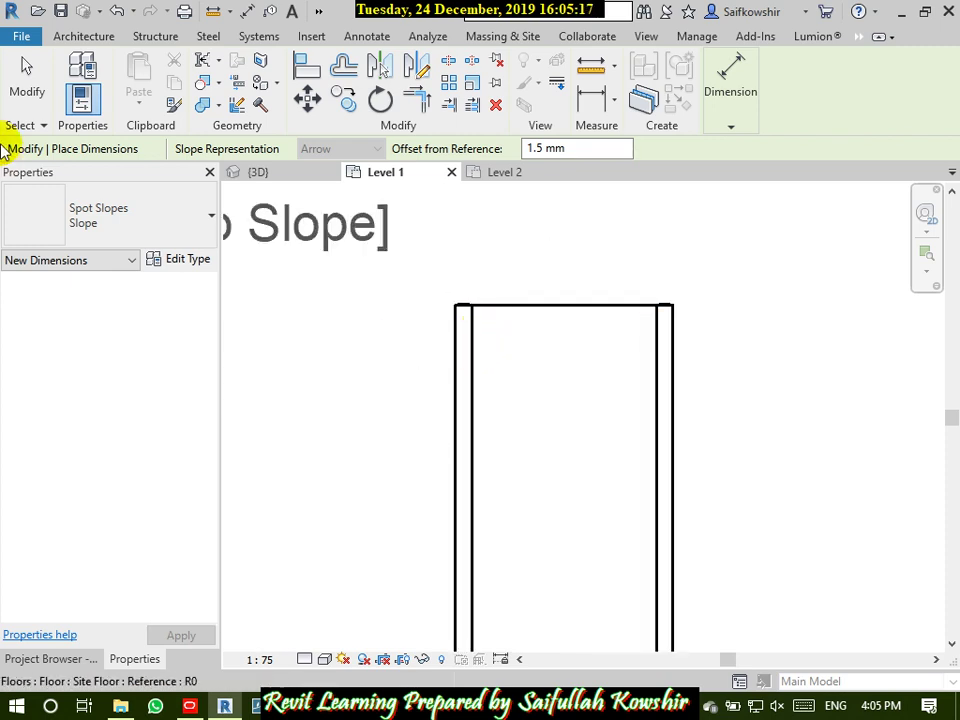
{"action": "left_click", "coordinate": [22, 86]}
{"action": "scroll", "coordinate": [528, 335], "scroll_direction": "down", "scroll_amount": 3}
{"action": "left_click", "coordinate": [540, 315]}
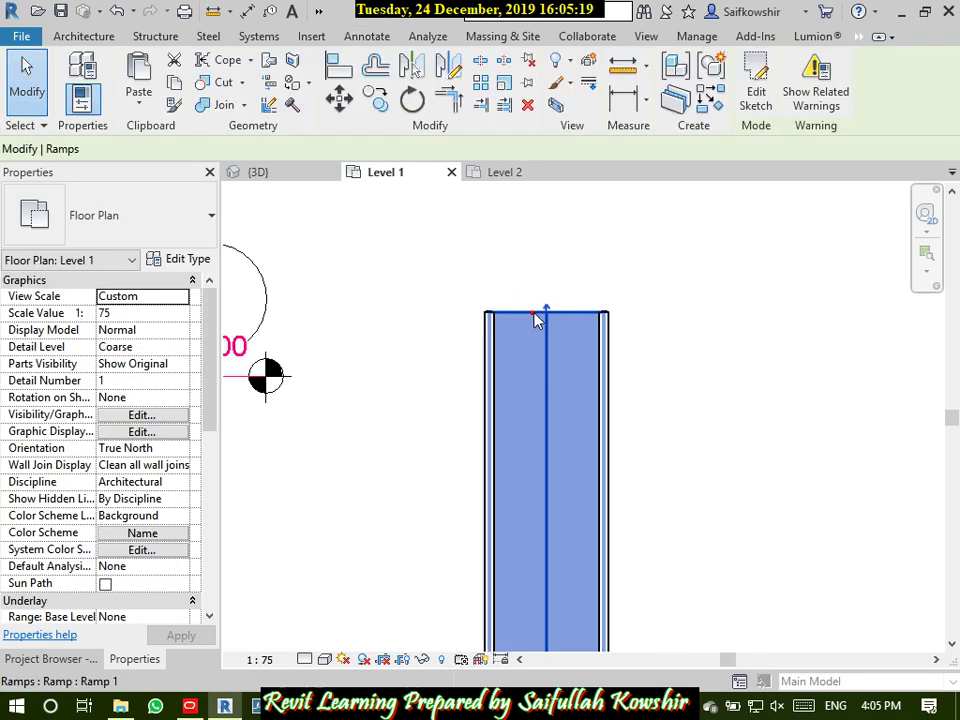
{"action": "left_click", "coordinate": [484, 277]}
- Open the Level 2 floor plan and bring the area beside the building next to the ramp into view
{"action": "scroll", "coordinate": [484, 277], "scroll_direction": "down", "scroll_amount": 4}
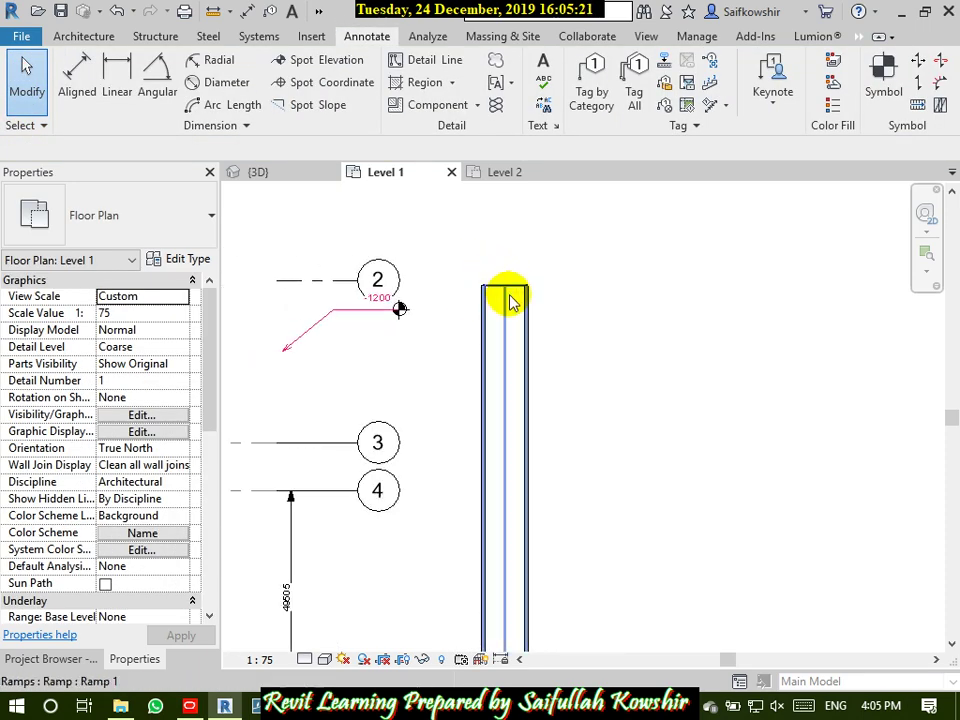
{"action": "scroll", "coordinate": [514, 375], "scroll_direction": "down", "scroll_amount": 2}
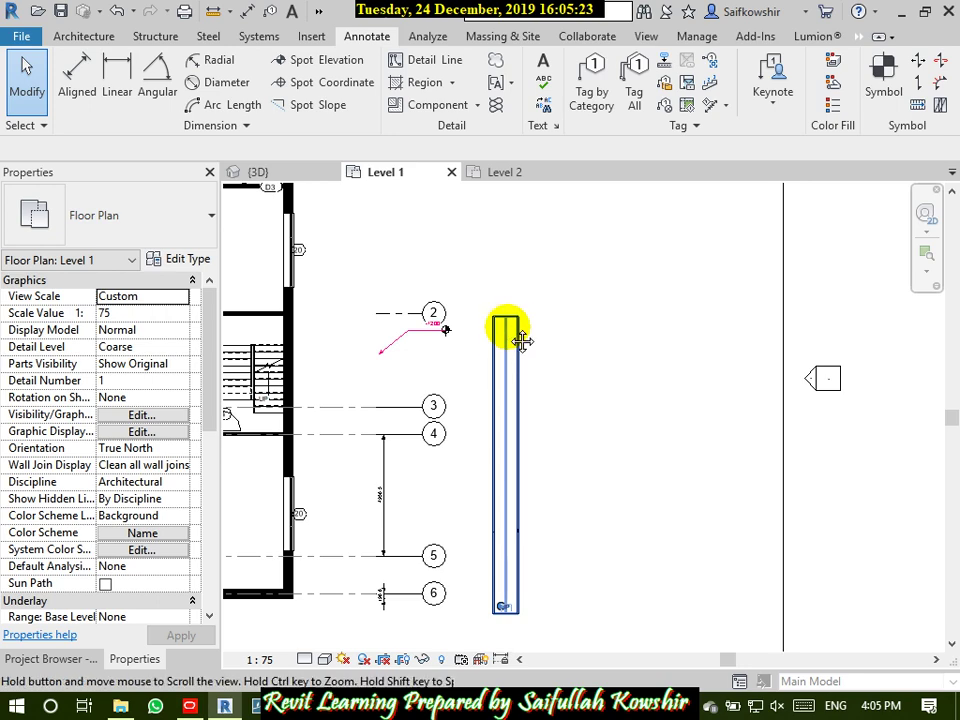
{"action": "middle_click_drag", "start_coordinate": [508, 332], "coordinate": [529, 339]}
{"action": "scroll", "coordinate": [530, 340], "scroll_direction": "down", "scroll_amount": 2}
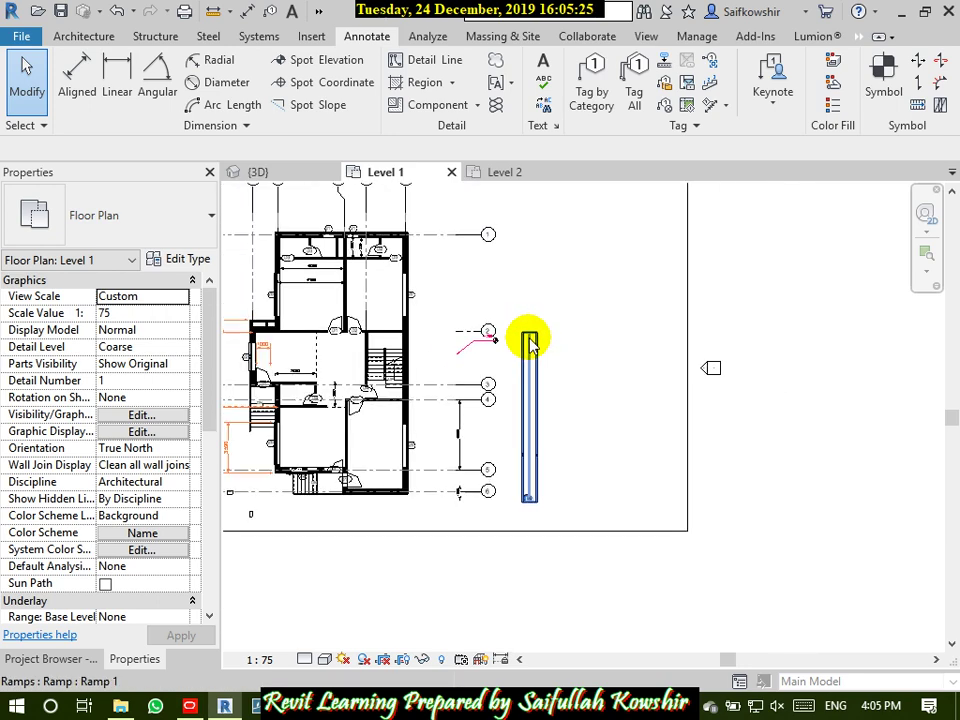
{"action": "left_click", "coordinate": [88, 659]}
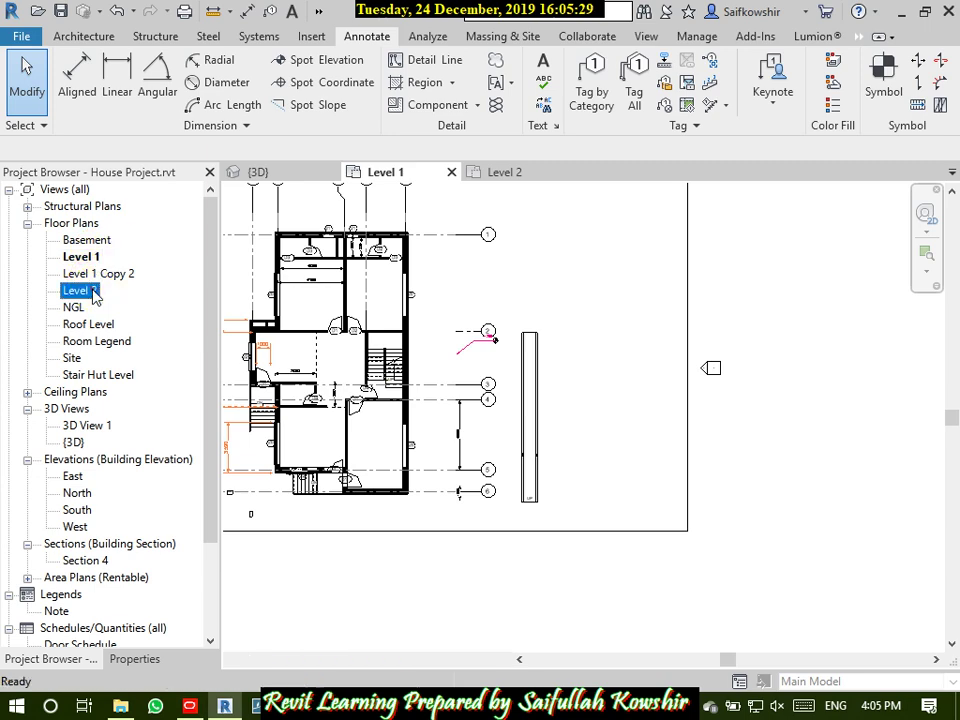
{"action": "double_click", "coordinate": [90, 291]}
{"action": "scroll", "coordinate": [620, 305], "scroll_direction": "up", "scroll_amount": 2}
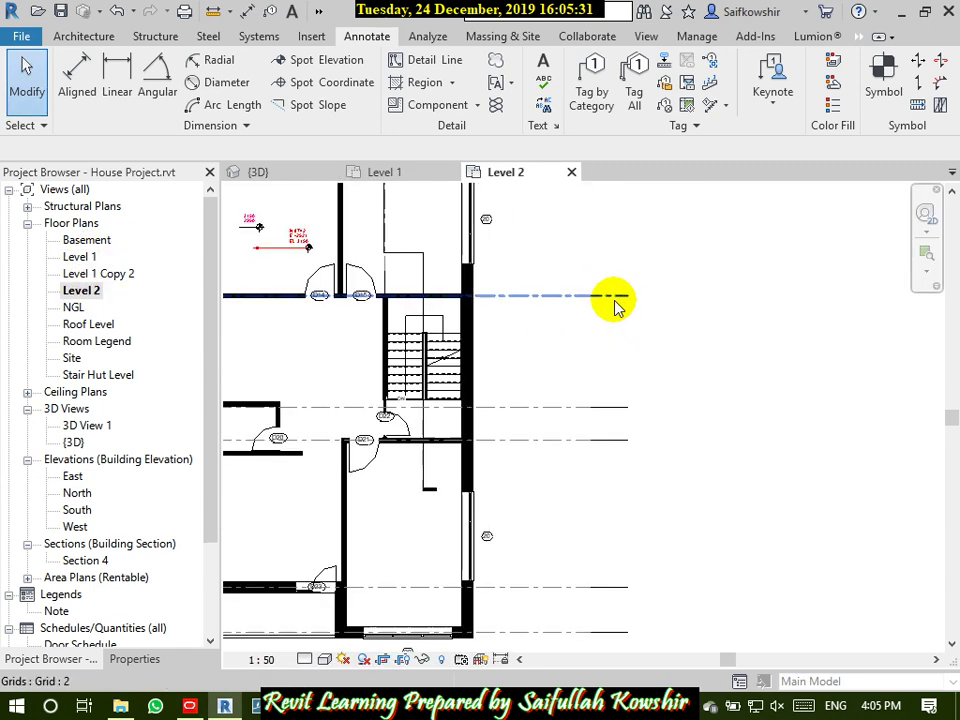
- Return to the Level 1 floor plan and place a spot slope on the ramp's left railing near its upper end
{"action": "double_click", "coordinate": [82, 256]}
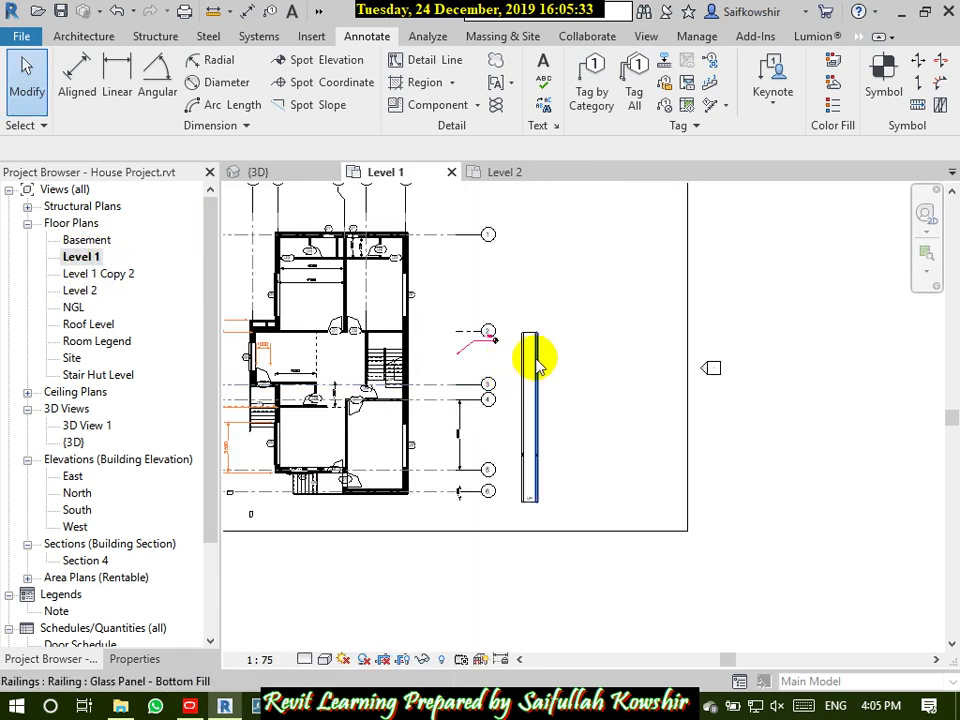
{"action": "scroll", "coordinate": [536, 358], "scroll_direction": "up", "scroll_amount": 2}
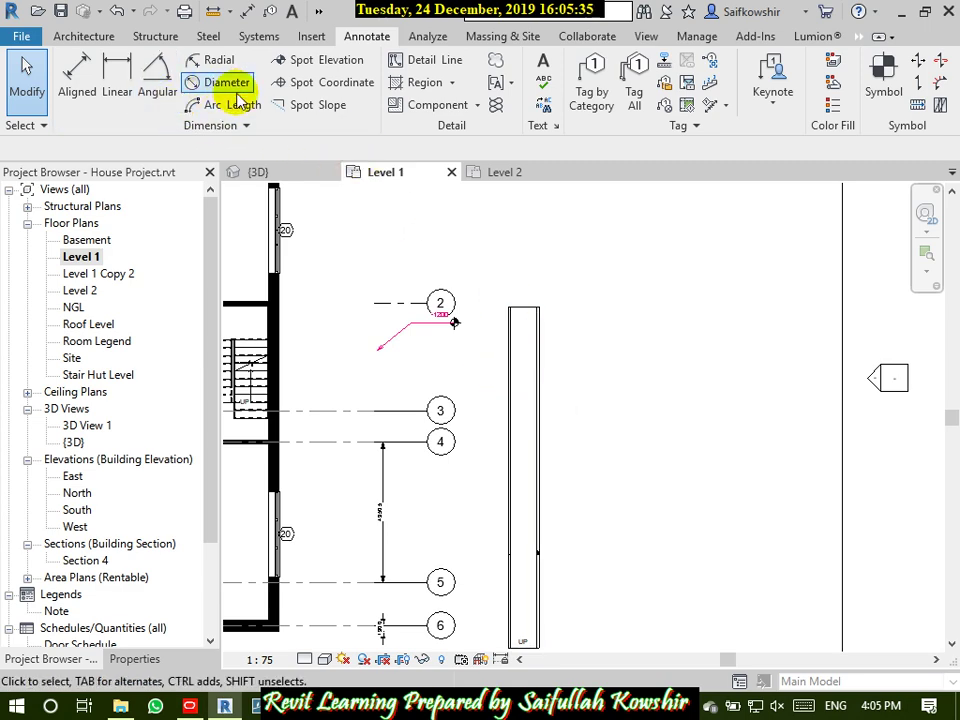
{"action": "left_click", "coordinate": [320, 104]}
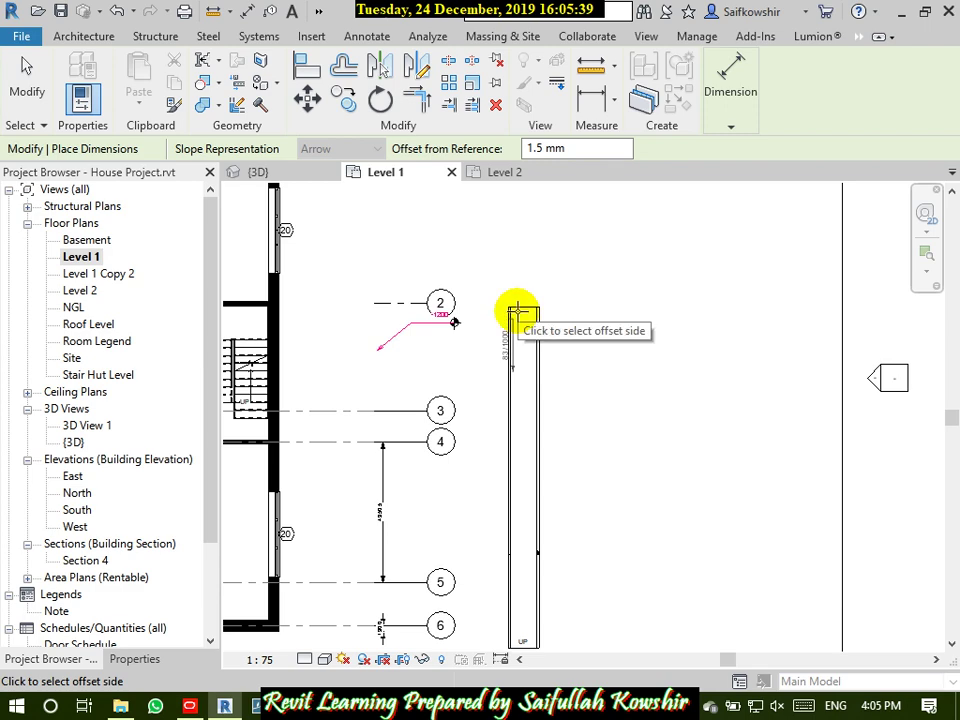
{"action": "left_click", "coordinate": [516, 314]}
{"action": "left_click", "coordinate": [29, 74]}
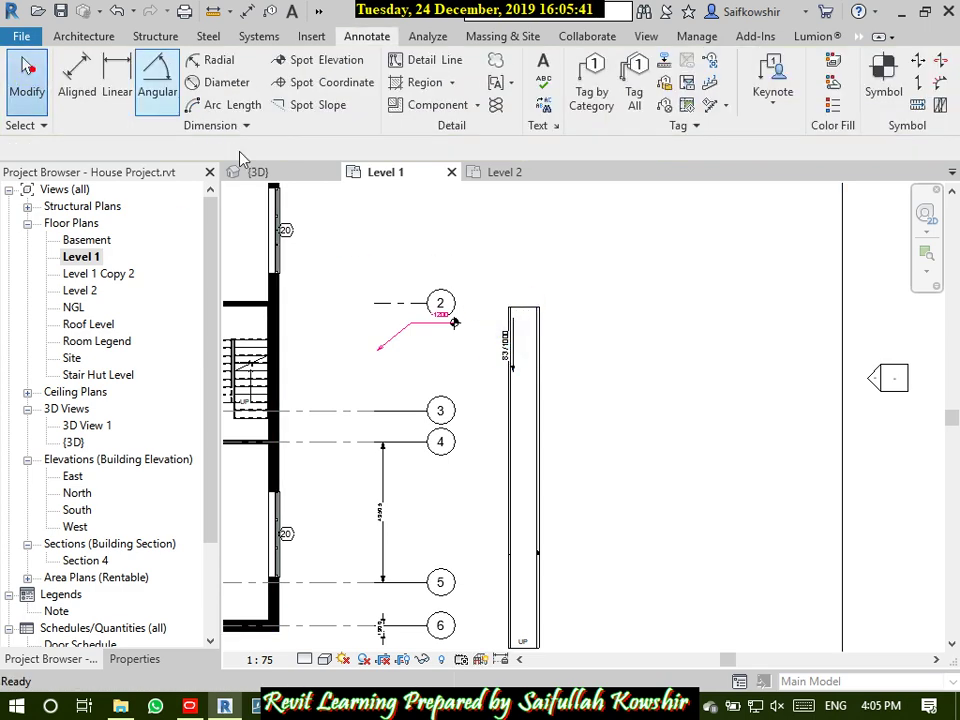
- Open the type properties of the ramp's spot slope and examine its graphics, text and units parameters
{"action": "scroll", "coordinate": [482, 313], "scroll_direction": "up", "scroll_amount": 5}
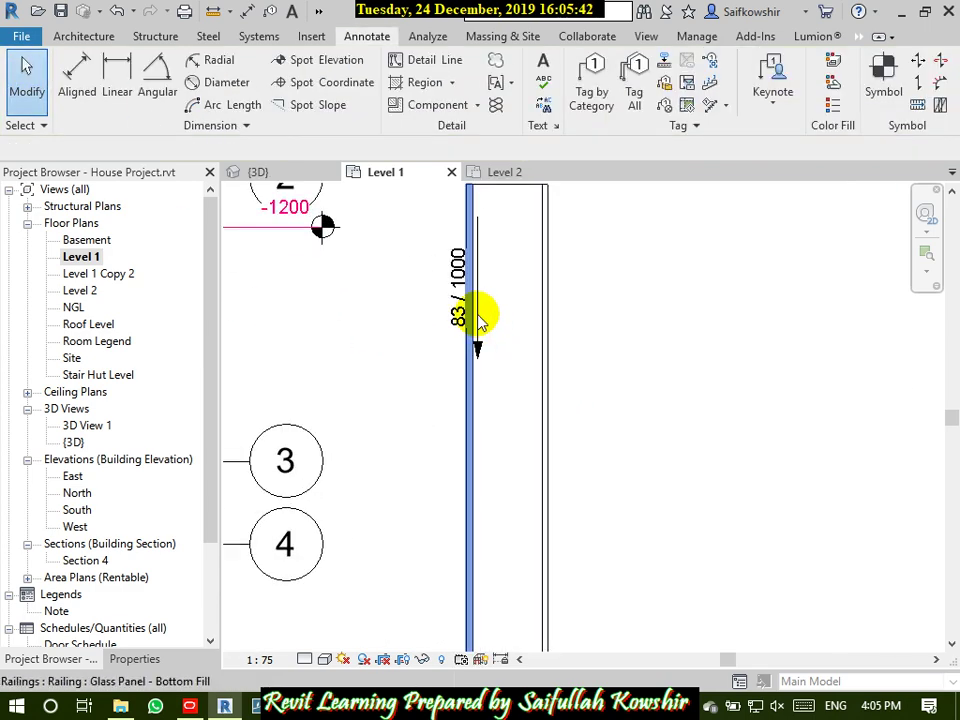
{"action": "left_click", "coordinate": [478, 373]}
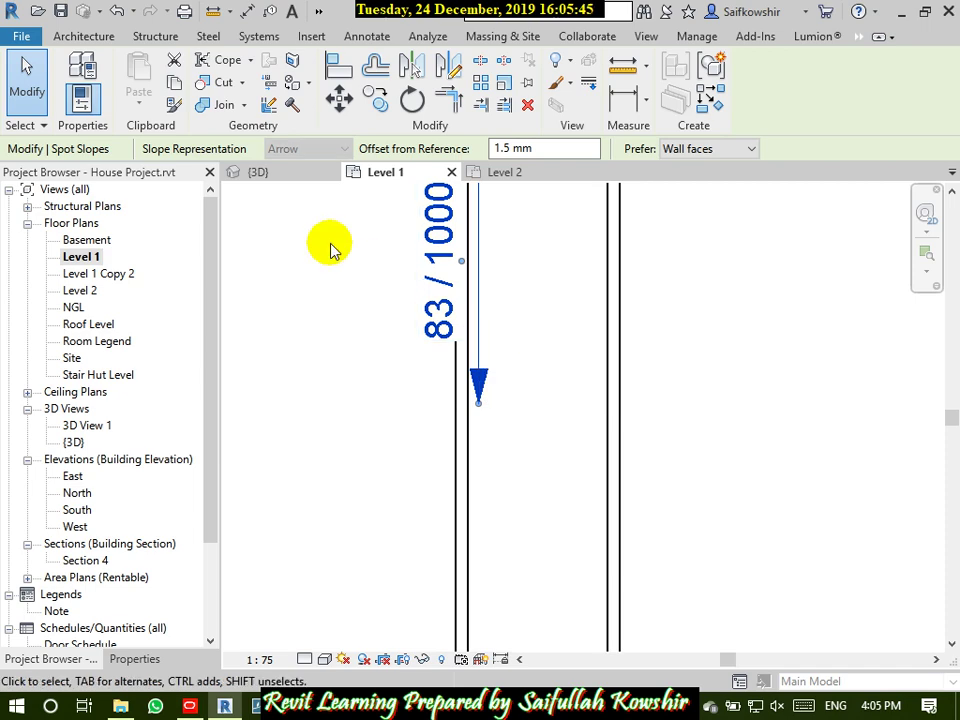
{"action": "left_click", "coordinate": [140, 660]}
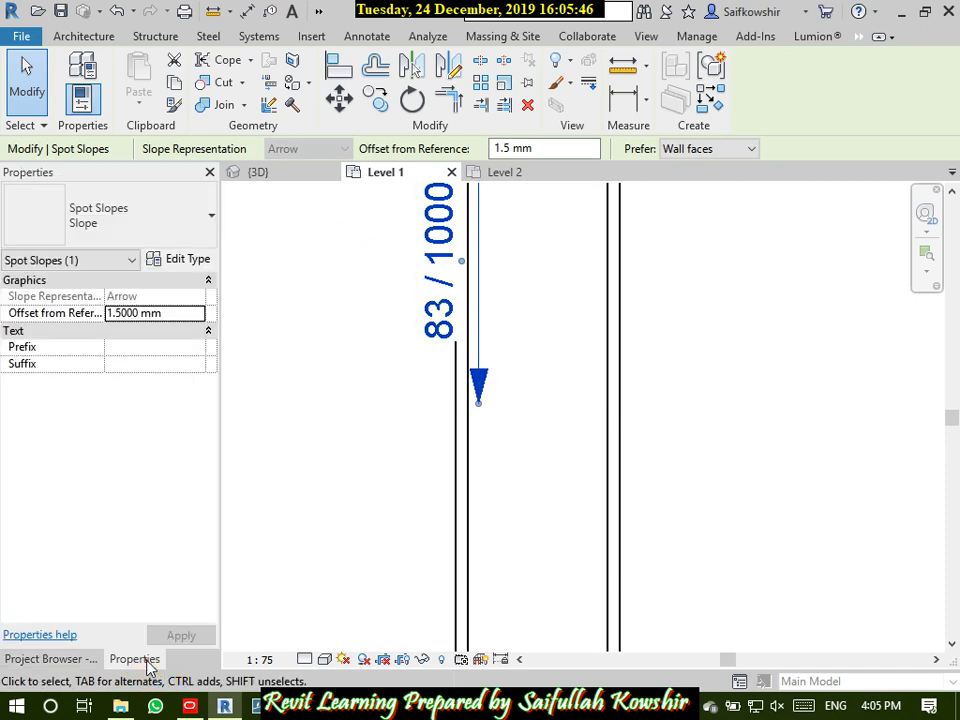
{"action": "left_click", "coordinate": [180, 262]}
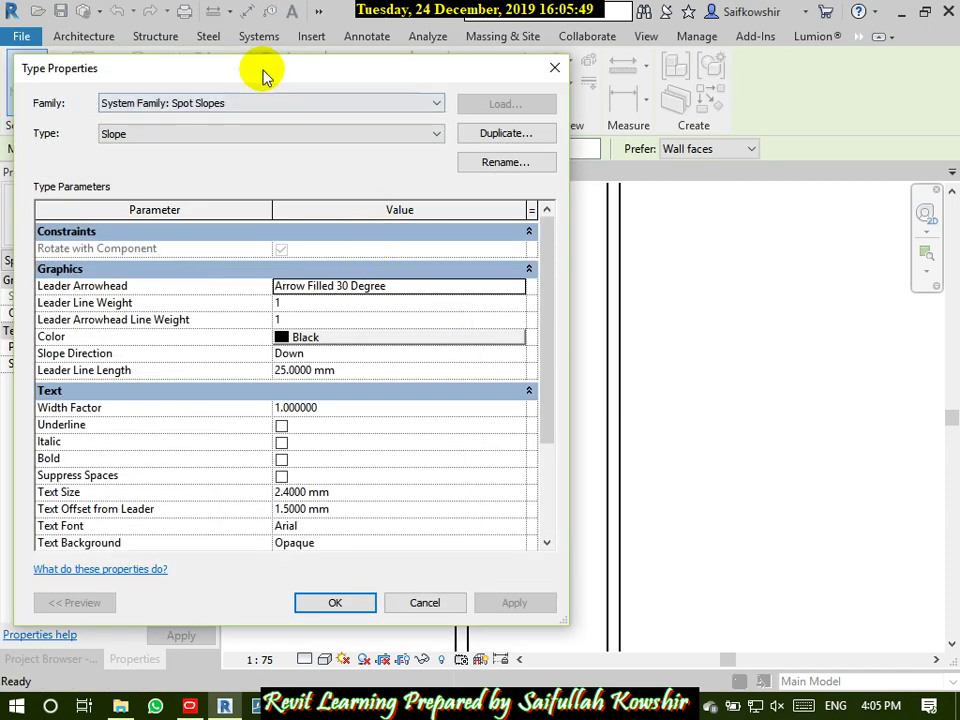
{"action": "left_click_drag", "start_coordinate": [265, 77], "coordinate": [336, 406]}
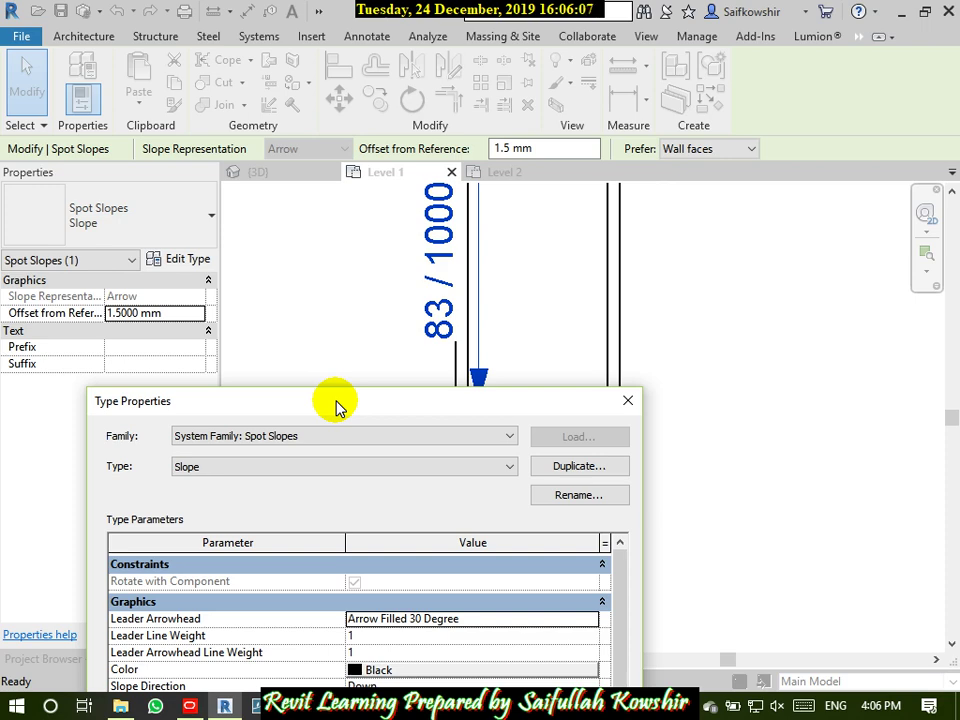
{"action": "left_click_drag", "start_coordinate": [336, 406], "coordinate": [424, 143]}
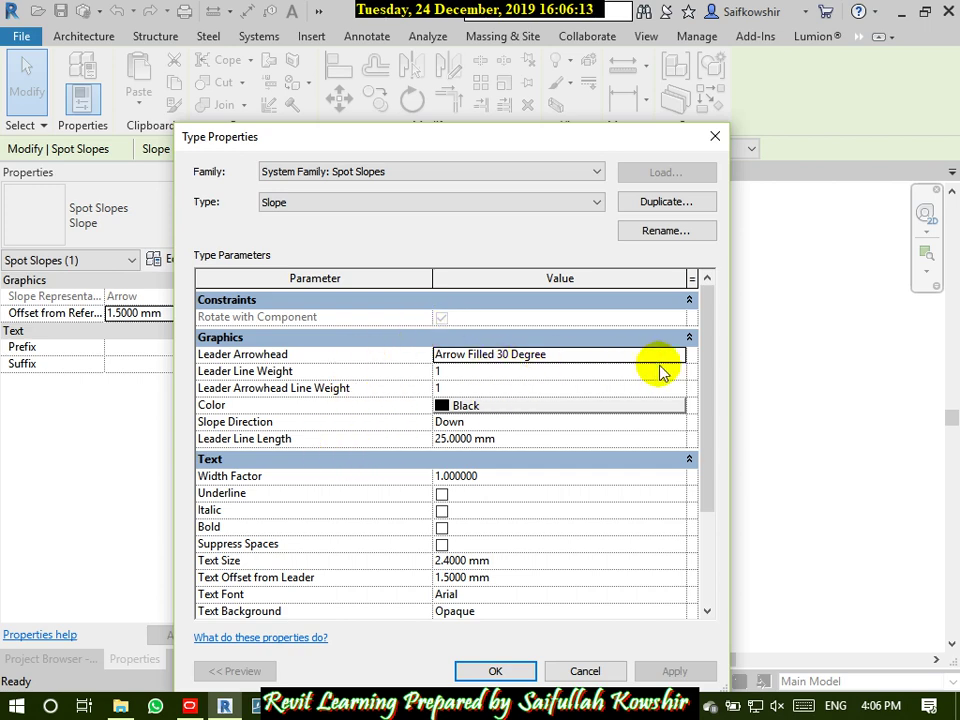
{"action": "left_click_drag", "start_coordinate": [707, 364], "coordinate": [712, 440]}
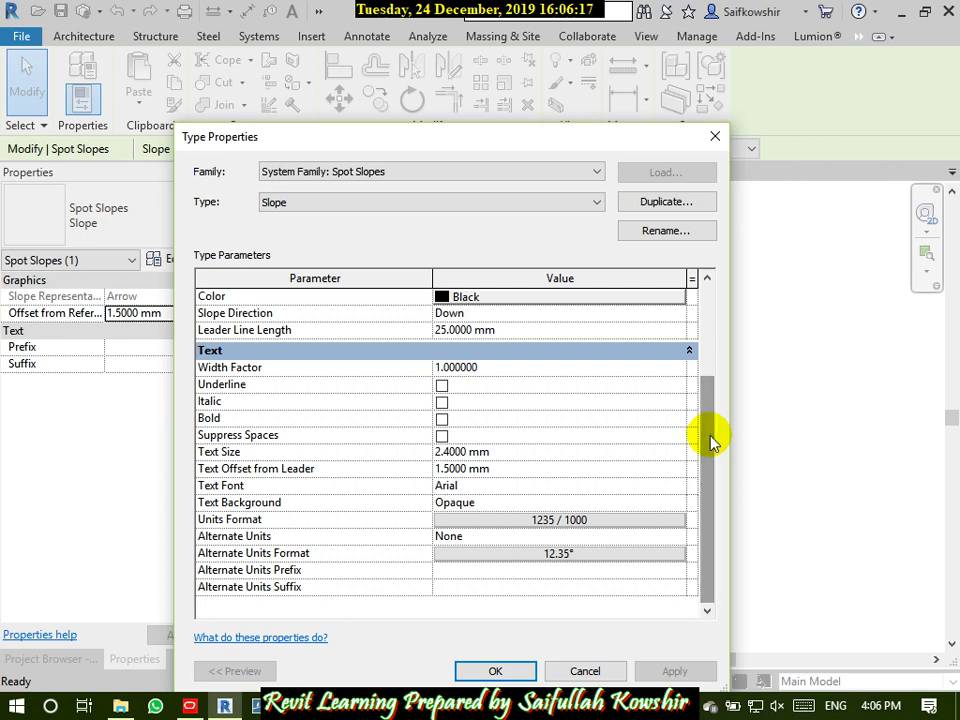
- Set the spot slope type's units format to 1 : Ratio and apply it to check the label on the ramp
{"action": "left_click", "coordinate": [503, 520]}
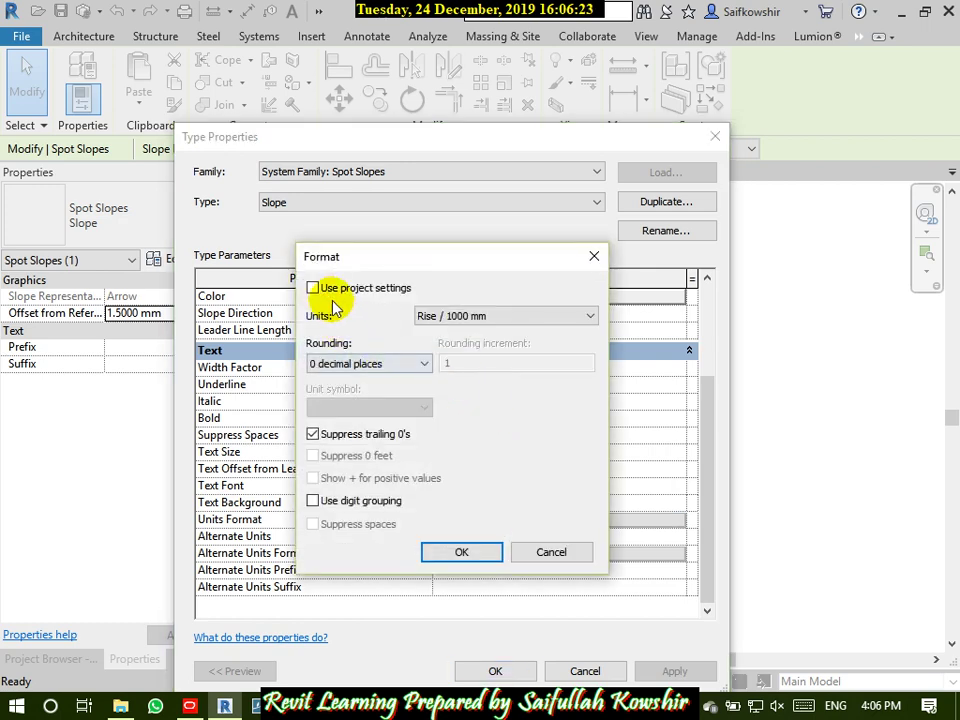
{"action": "left_click", "coordinate": [470, 318]}
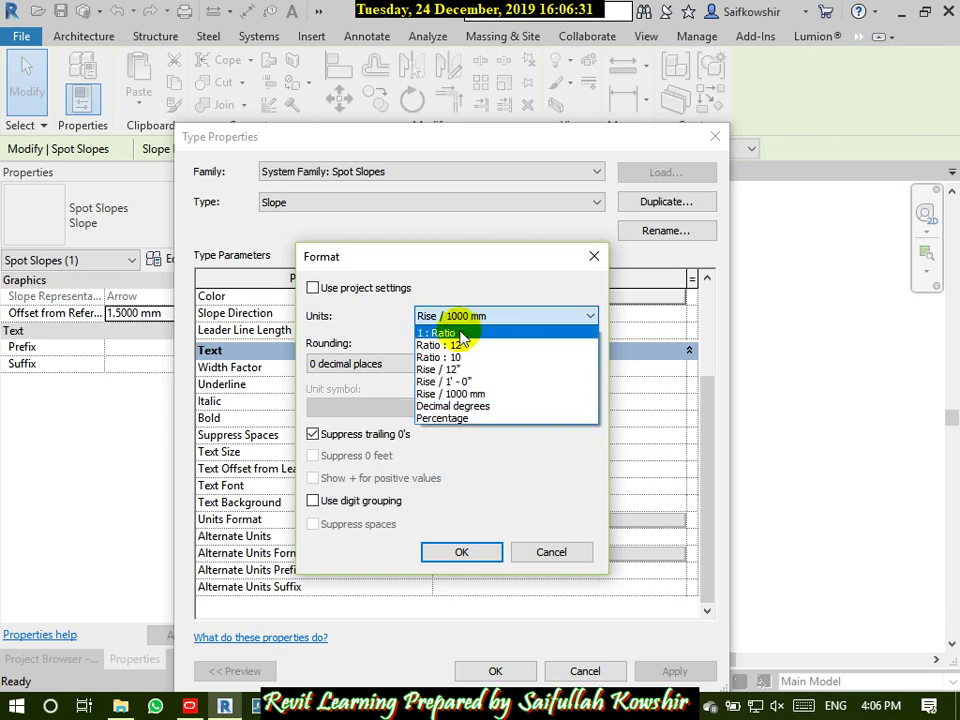
{"action": "left_click", "coordinate": [462, 338]}
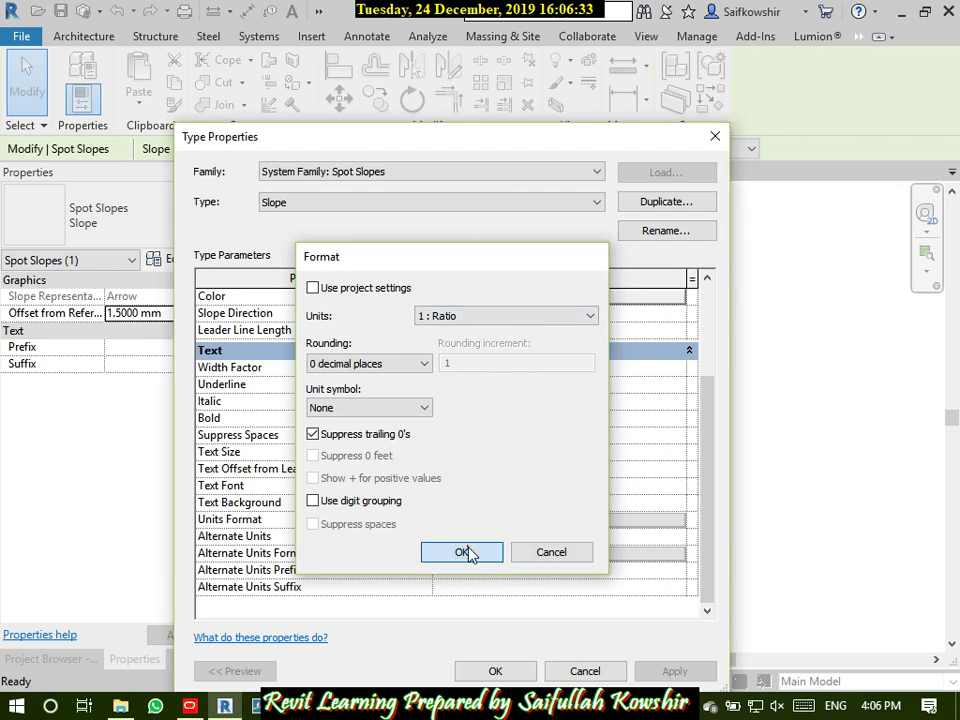
{"action": "left_click", "coordinate": [462, 552]}
{"action": "left_click", "coordinate": [668, 671]}
{"action": "left_click_drag", "start_coordinate": [583, 148], "coordinate": [718, 144]}
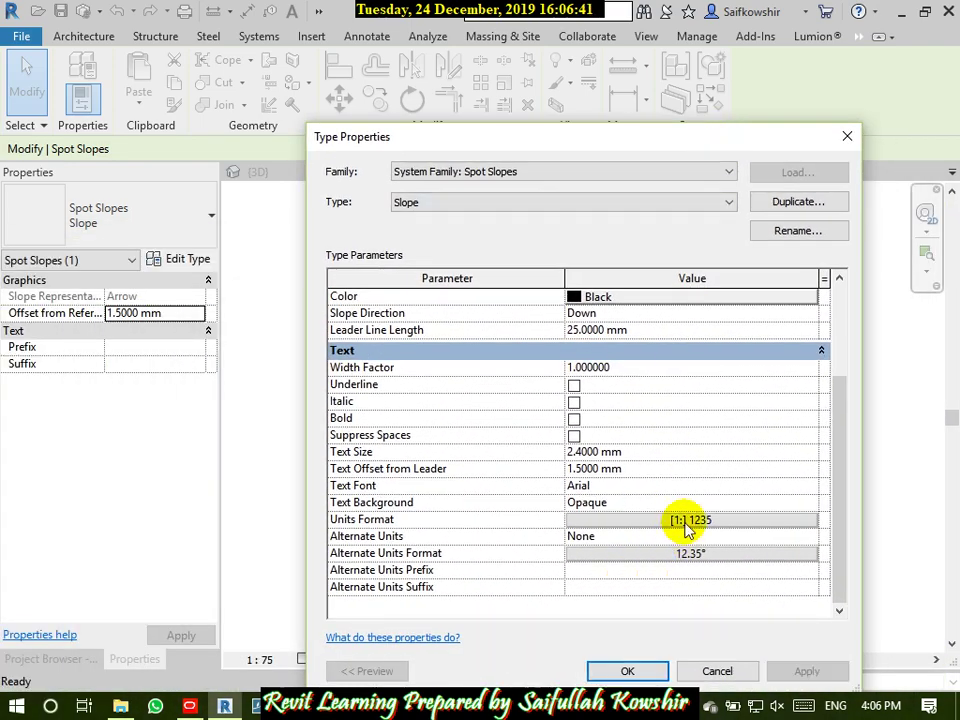
- Change the spot slope type's units format to Ratio : 12 and apply it
{"action": "left_click", "coordinate": [686, 522]}
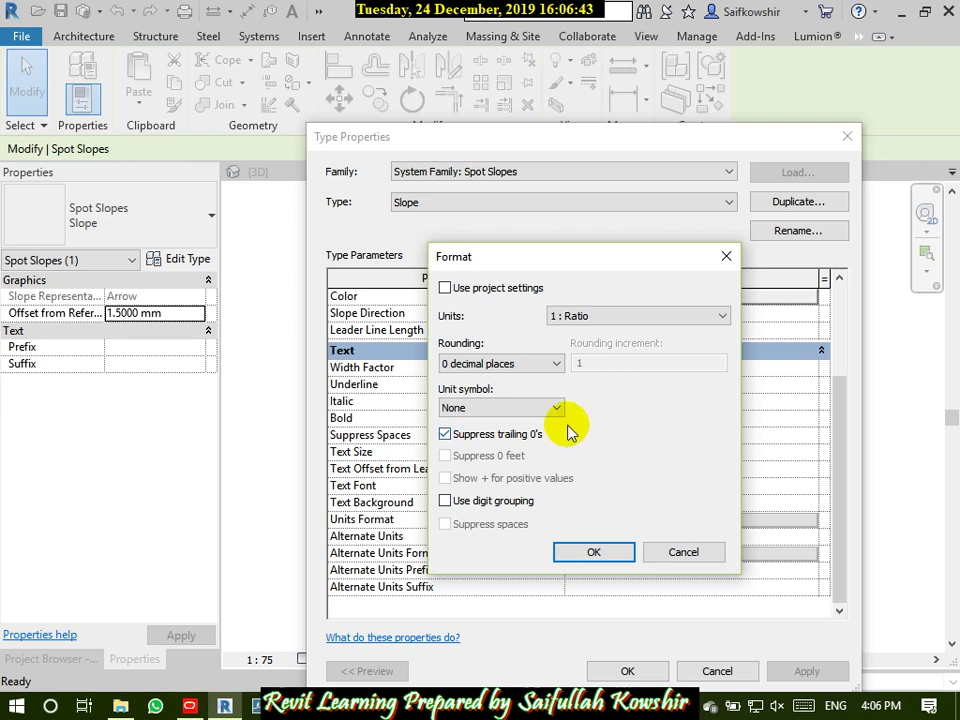
{"action": "left_click", "coordinate": [594, 315]}
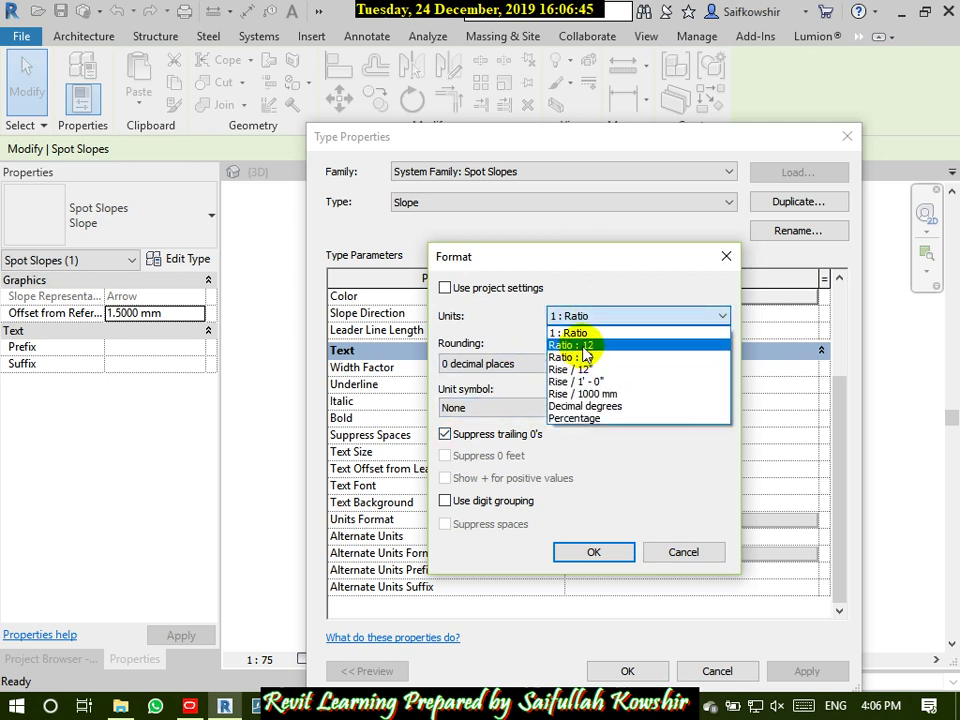
{"action": "left_click", "coordinate": [586, 340]}
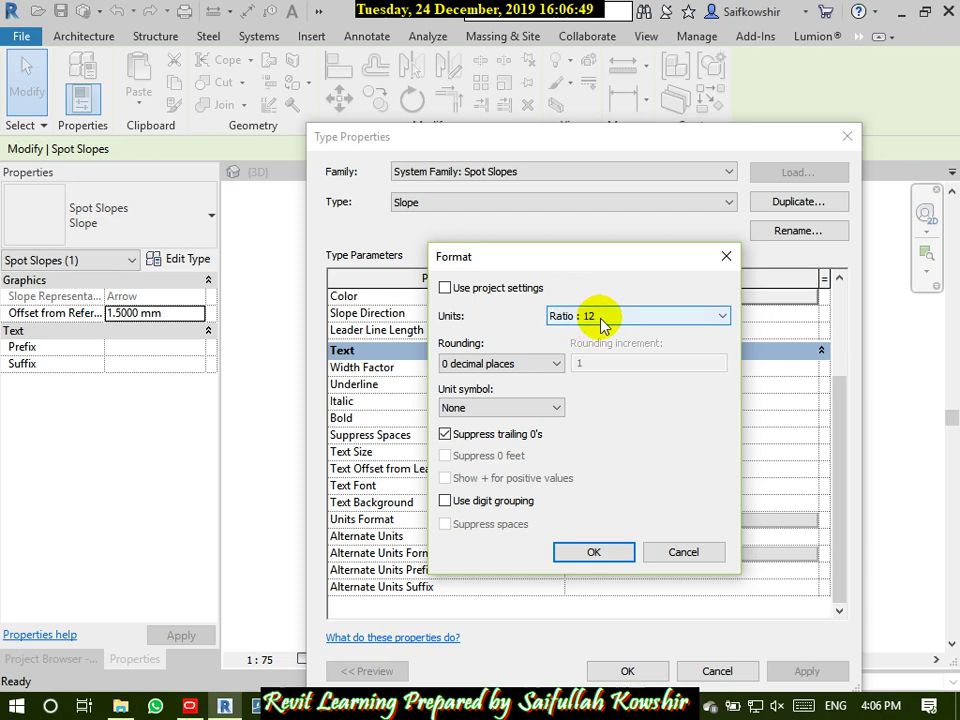
{"action": "left_click", "coordinate": [594, 551]}
{"action": "left_click", "coordinate": [806, 673]}
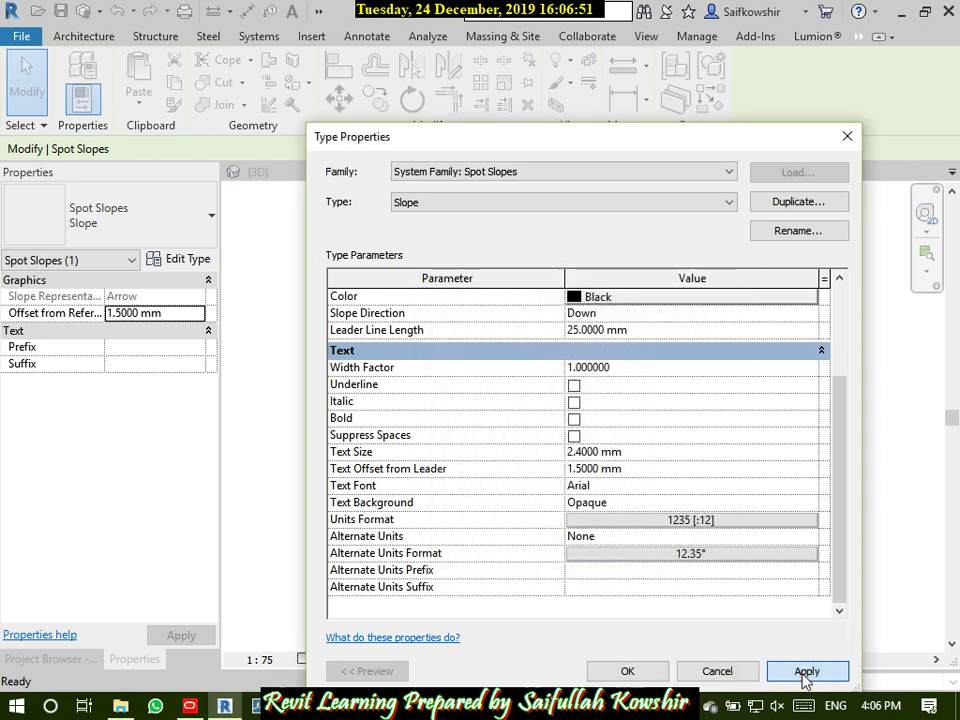
{"action": "left_click_drag", "start_coordinate": [708, 148], "coordinate": [497, 121]}
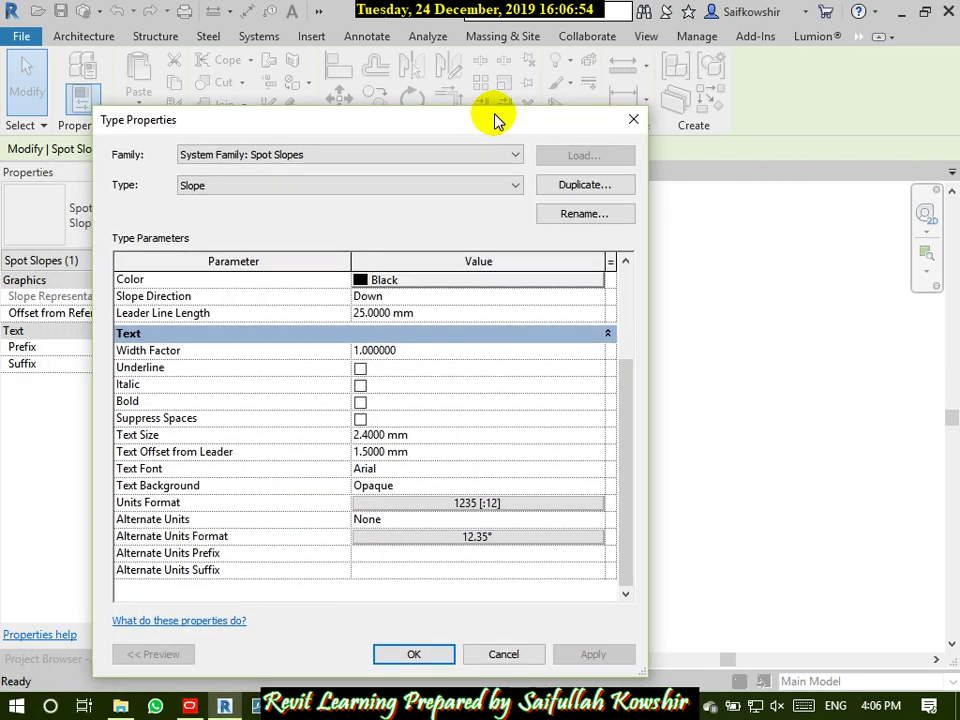
- Switch the spot slope type's units format to Percentage and apply it
{"action": "left_click", "coordinate": [490, 505]}
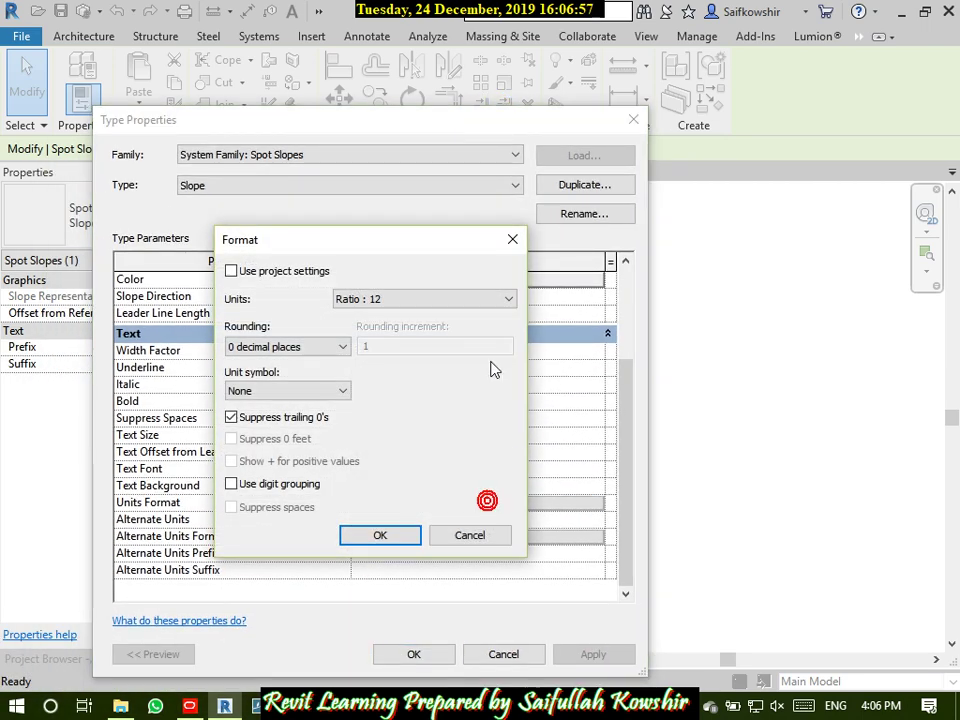
{"action": "left_click", "coordinate": [414, 301]}
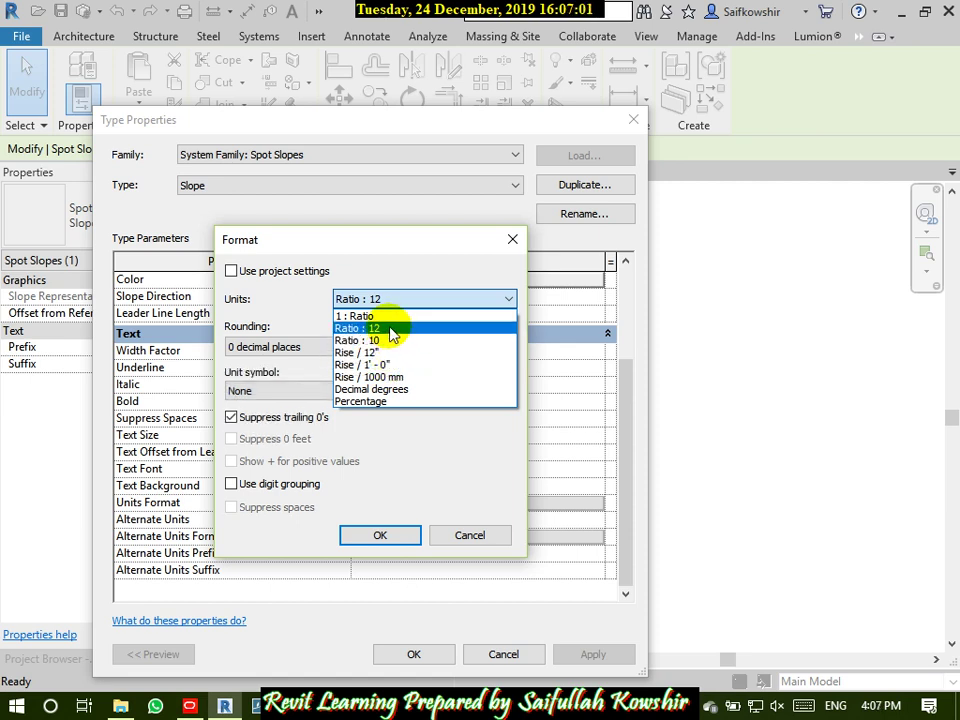
{"action": "left_click", "coordinate": [376, 402]}
{"action": "left_click", "coordinate": [381, 537]}
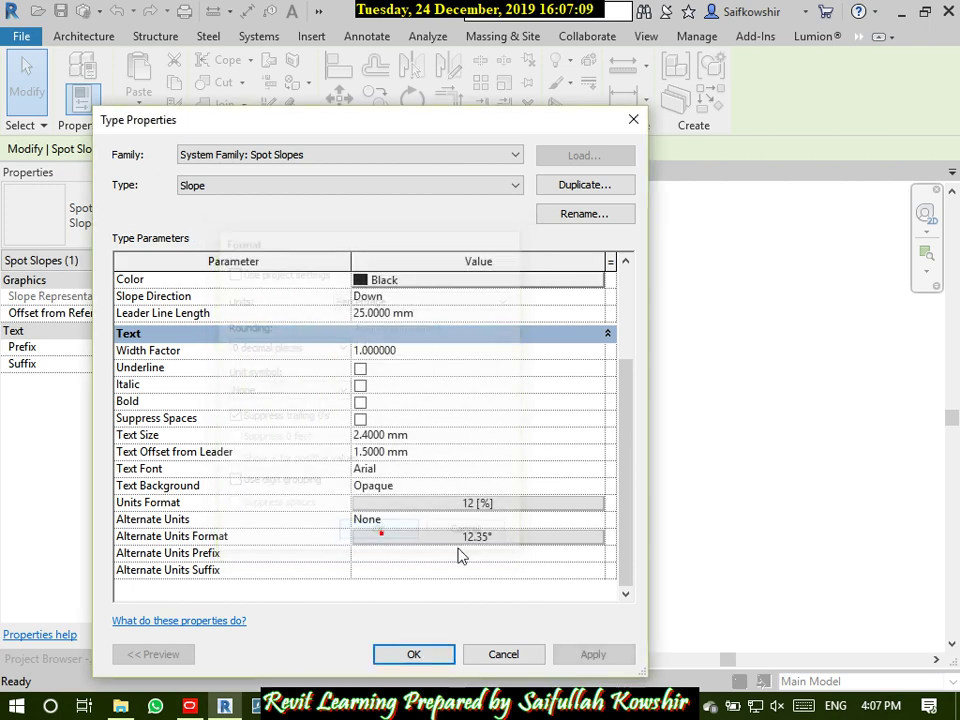
{"action": "left_click", "coordinate": [593, 654]}
{"action": "left_click_drag", "start_coordinate": [541, 125], "coordinate": [584, 51]}
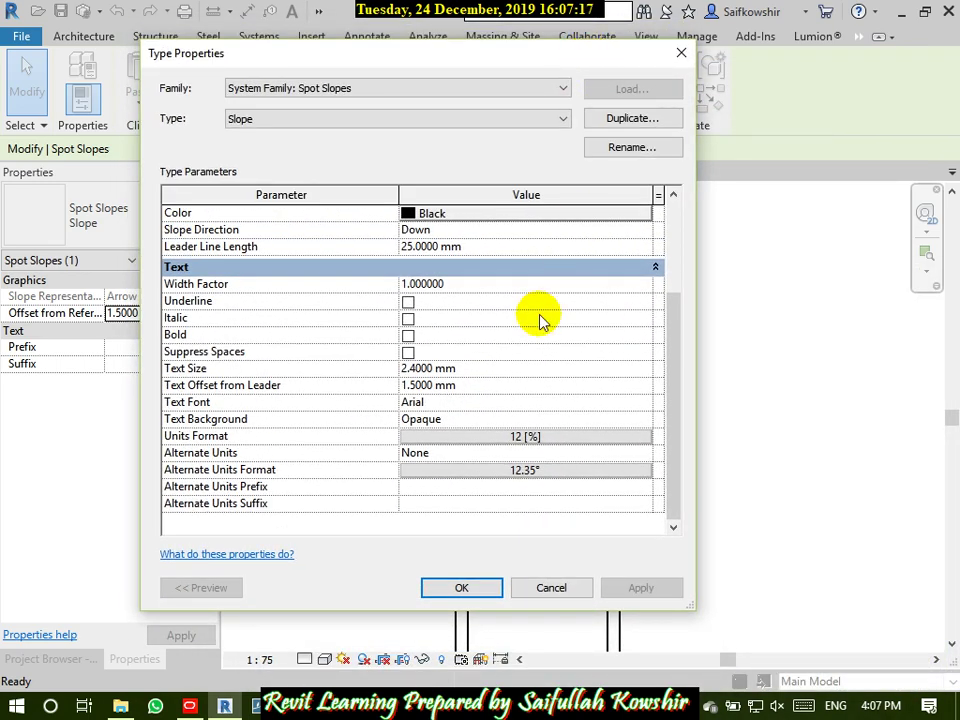
- Add the % unit symbol to the spot slope type's percentage format and apply it
{"action": "left_click", "coordinate": [525, 439]}
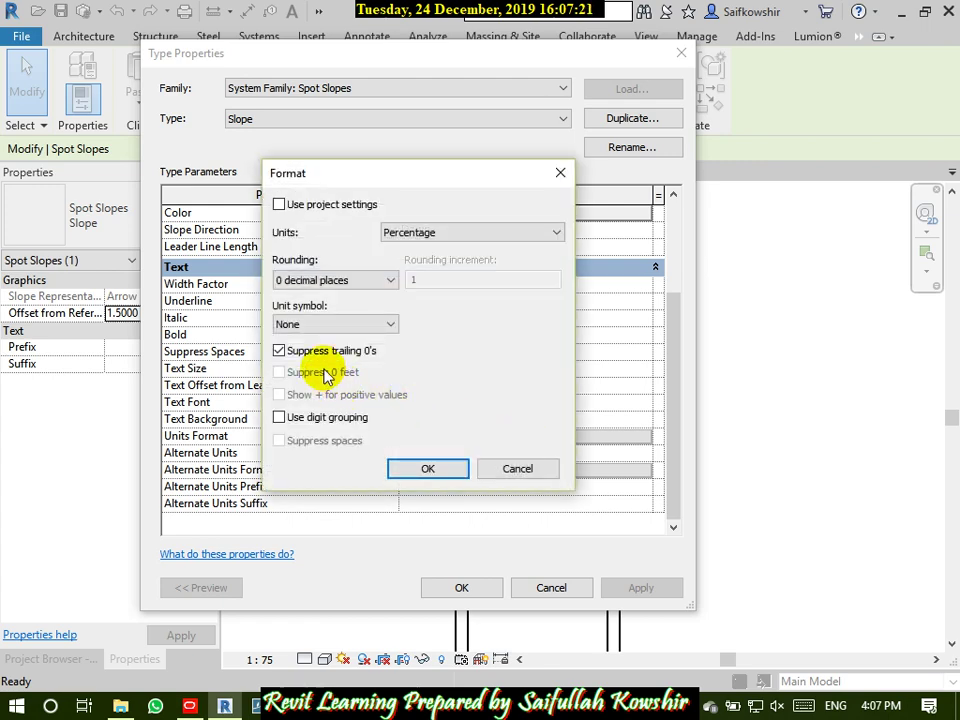
{"action": "left_click", "coordinate": [310, 326]}
{"action": "left_click", "coordinate": [306, 353]}
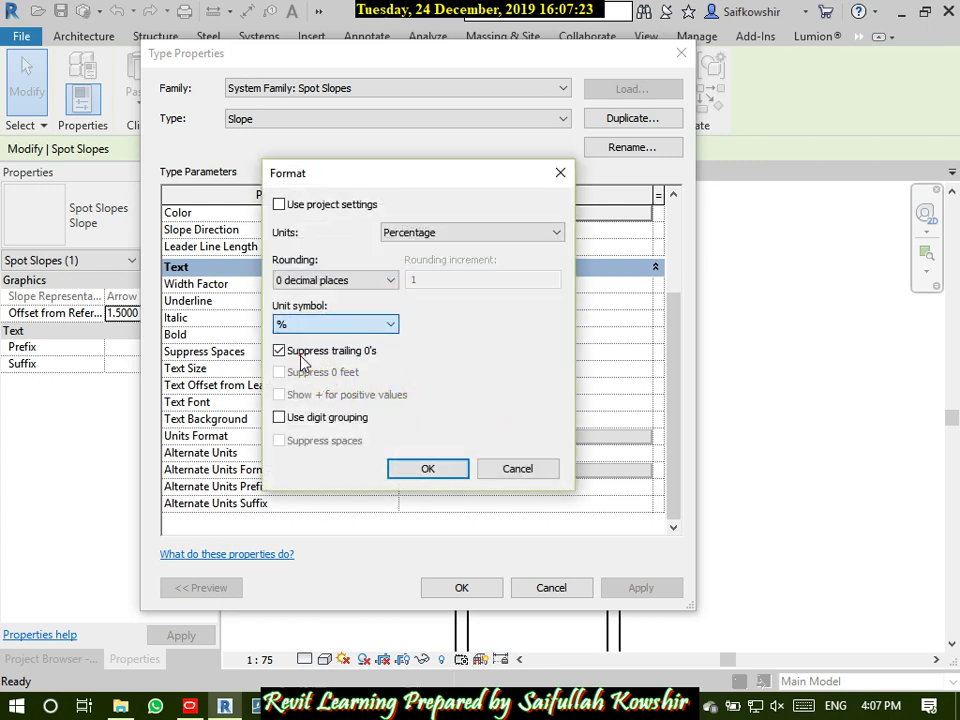
{"action": "left_click", "coordinate": [433, 468]}
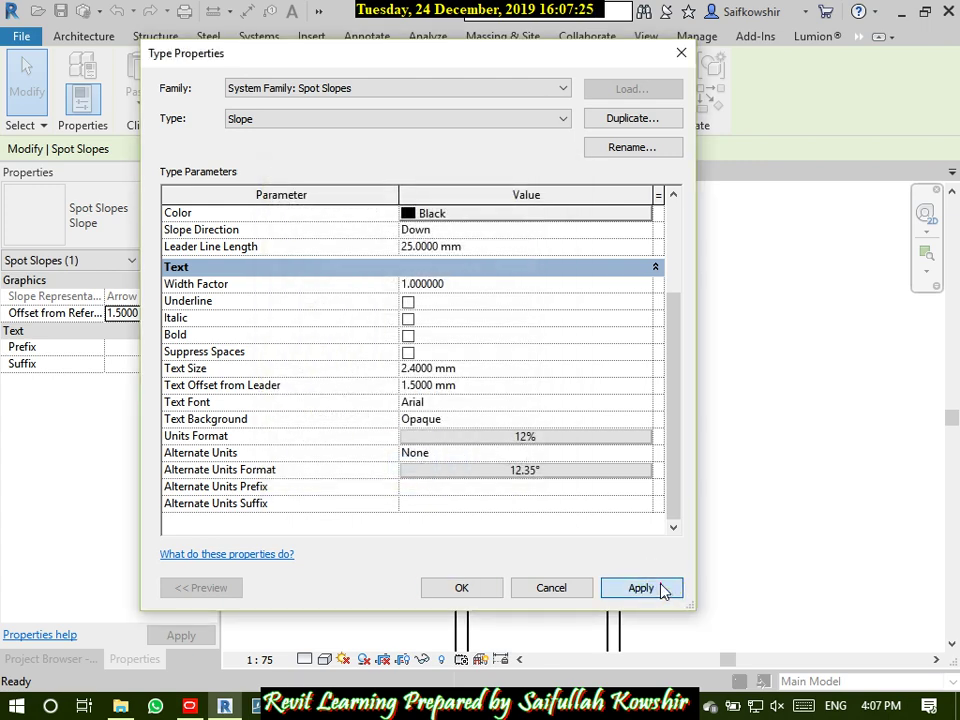
{"action": "left_click", "coordinate": [665, 590]}
{"action": "left_click_drag", "start_coordinate": [554, 63], "coordinate": [645, 94]}
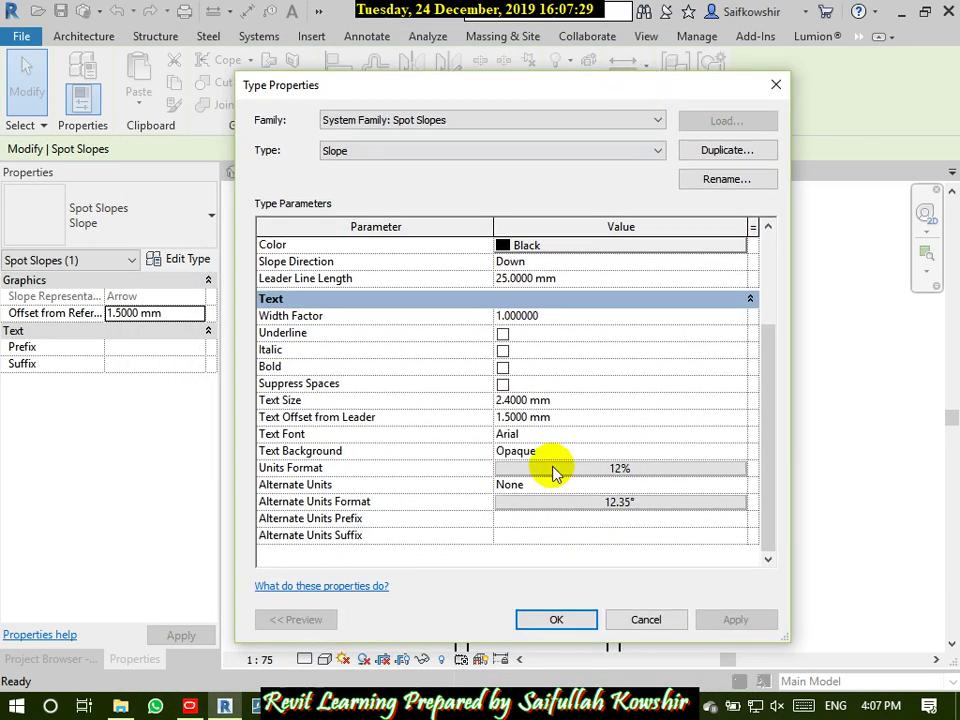
- Set the spot slope type's units format to 1 : Ratio with the 1: symbol, apply it and close the type properties
{"action": "left_click", "coordinate": [585, 470]}
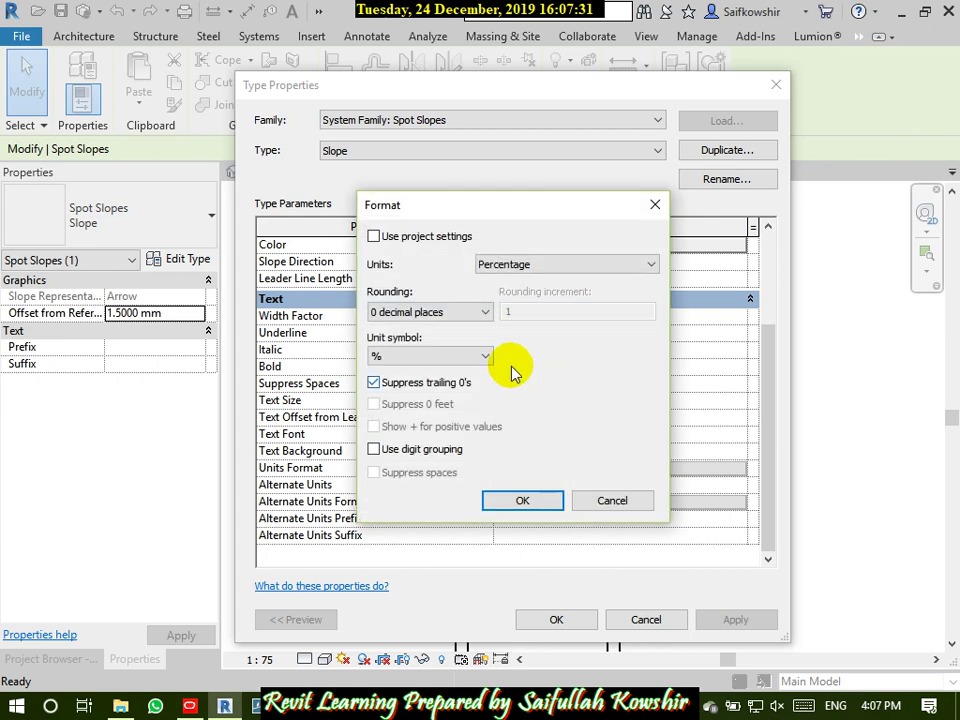
{"action": "left_click", "coordinate": [512, 265]}
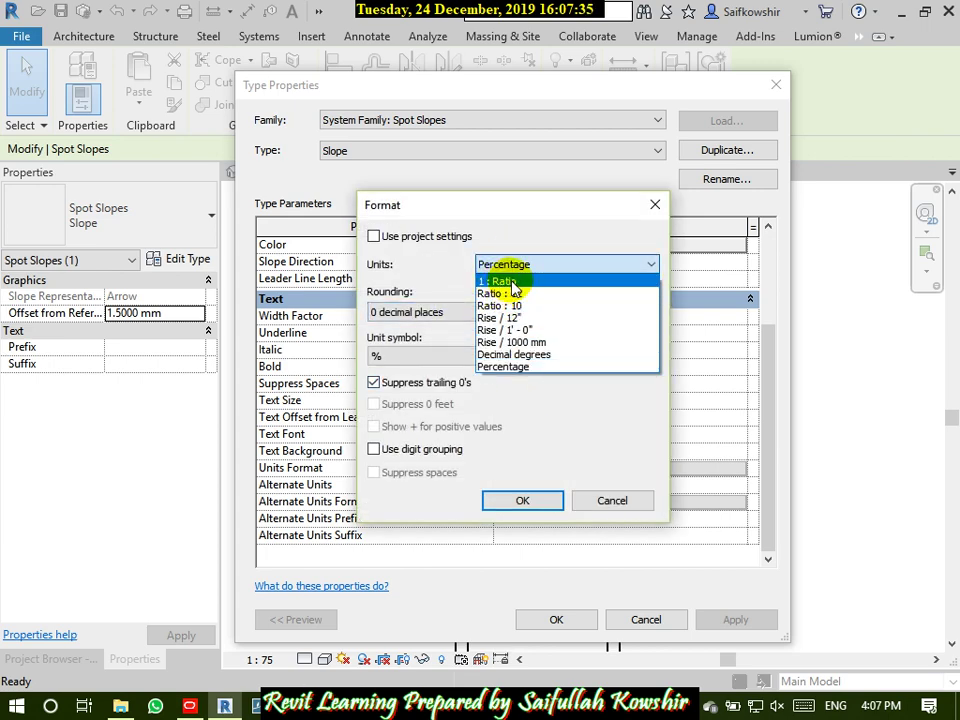
{"action": "left_click", "coordinate": [512, 284]}
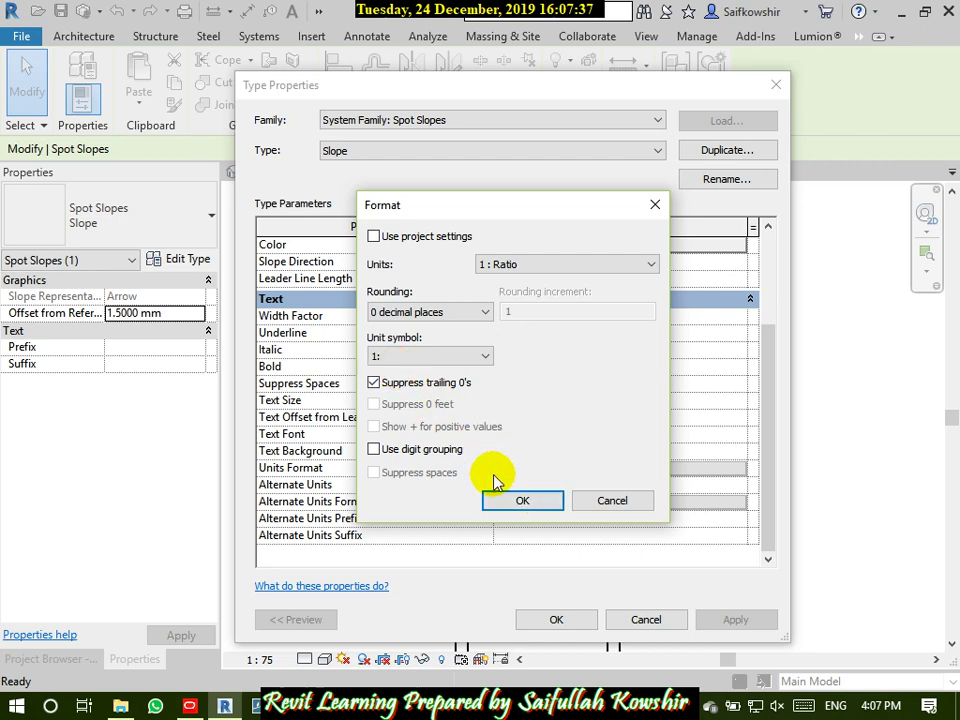
{"action": "left_click", "coordinate": [523, 501]}
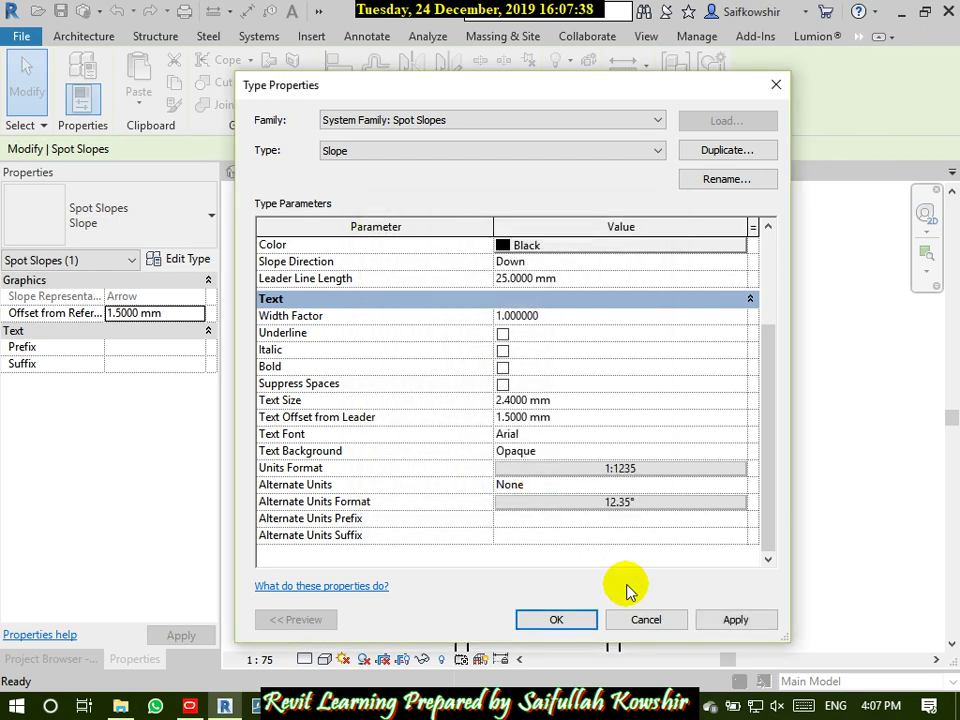
{"action": "left_click", "coordinate": [724, 620]}
{"action": "left_click", "coordinate": [566, 622]}
{"action": "left_click", "coordinate": [363, 320]}
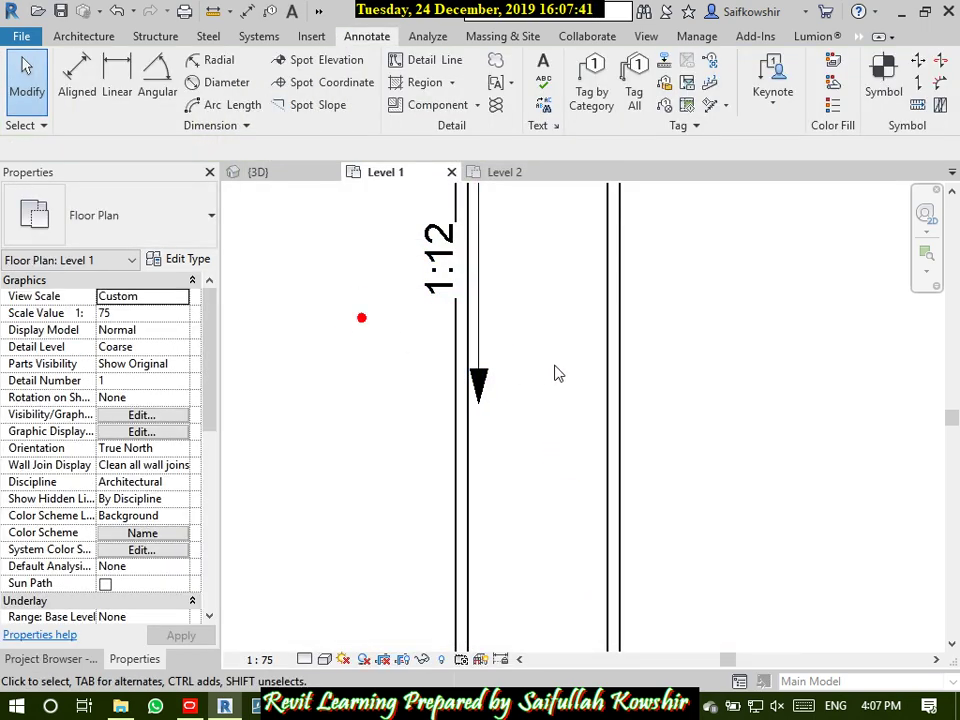
- Check the slope label on the ramp and show the available dimension and spot annotation type commands
{"action": "scroll", "coordinate": [557, 370], "scroll_direction": "down", "scroll_amount": 3}
{"action": "scroll", "coordinate": [528, 345], "scroll_direction": "up", "scroll_amount": 2}
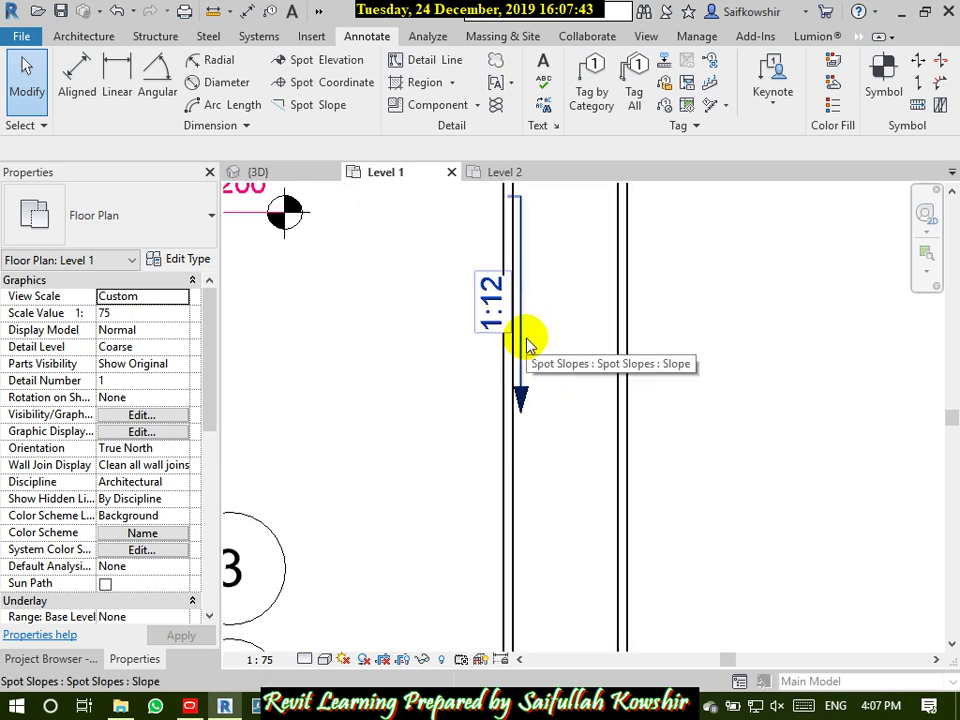
{"action": "scroll", "coordinate": [528, 345], "scroll_direction": "down", "scroll_amount": 1}
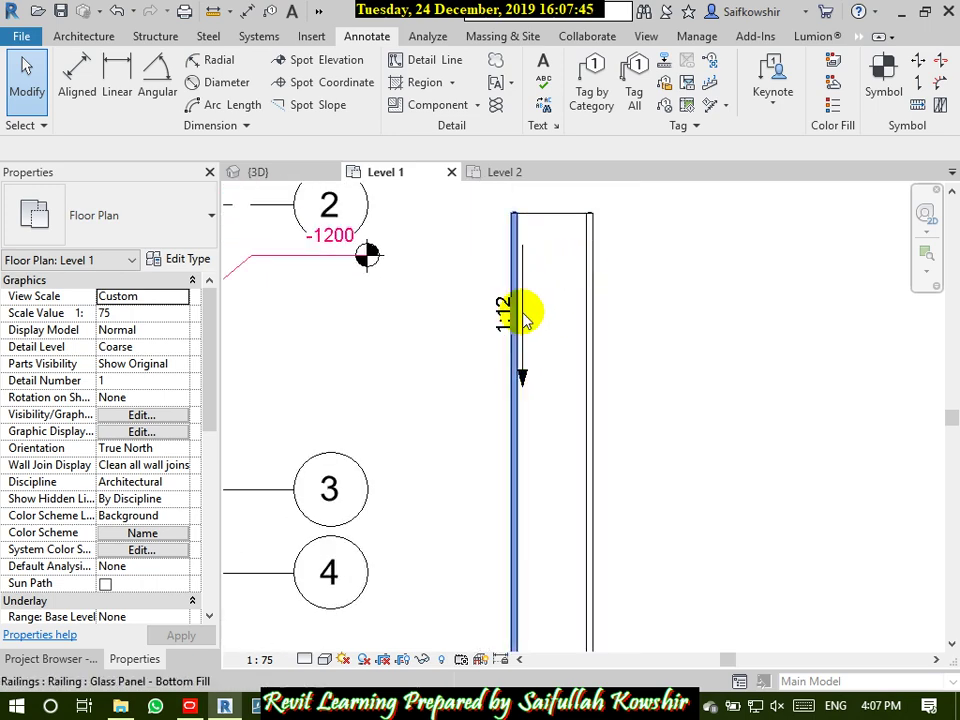
{"action": "scroll", "coordinate": [552, 362], "scroll_direction": "down", "scroll_amount": 2}
{"action": "middle_click_drag", "start_coordinate": [540, 377], "coordinate": [568, 339]}
{"action": "left_click", "coordinate": [246, 125]}
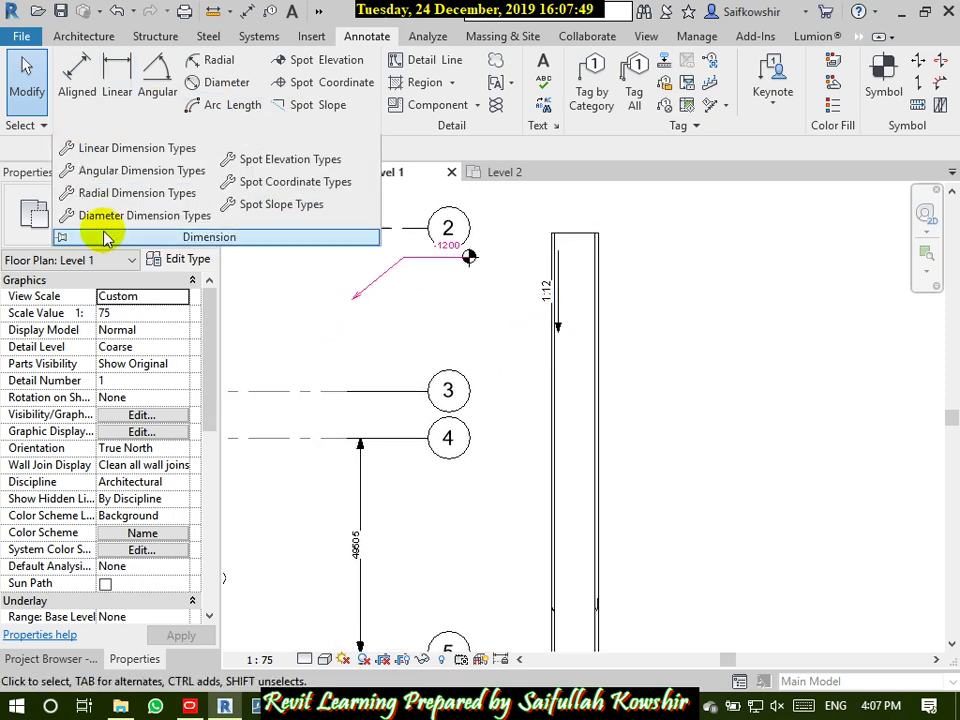